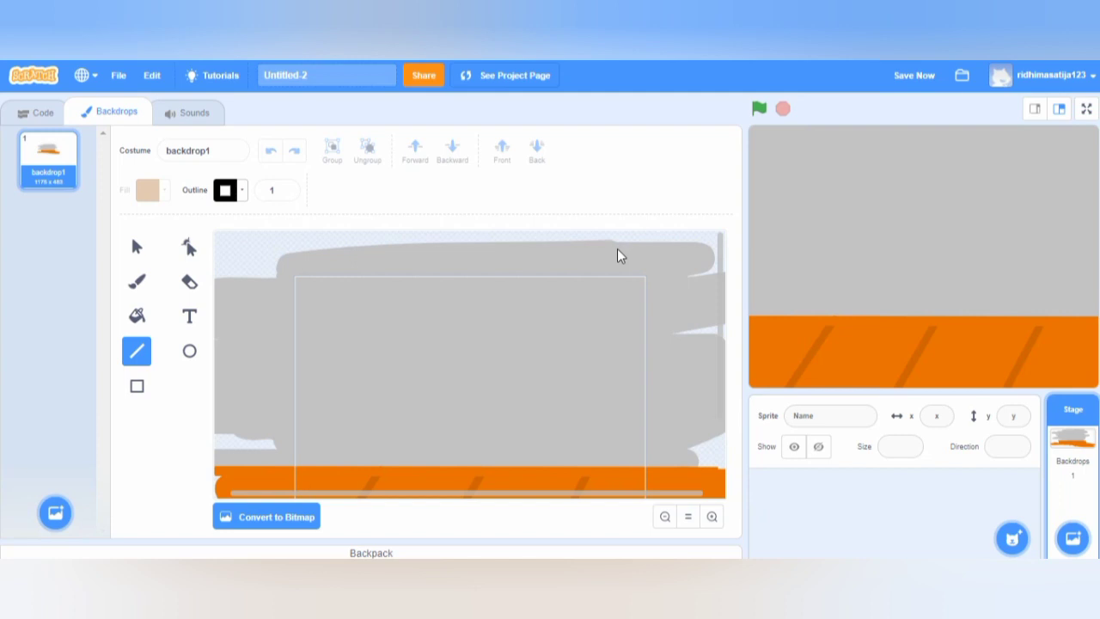
- Save the project and add a new blank sprite to paint
{"action": "left_click", "coordinate": [913, 75]}
{"action": "left_click", "coordinate": [19, 111]}
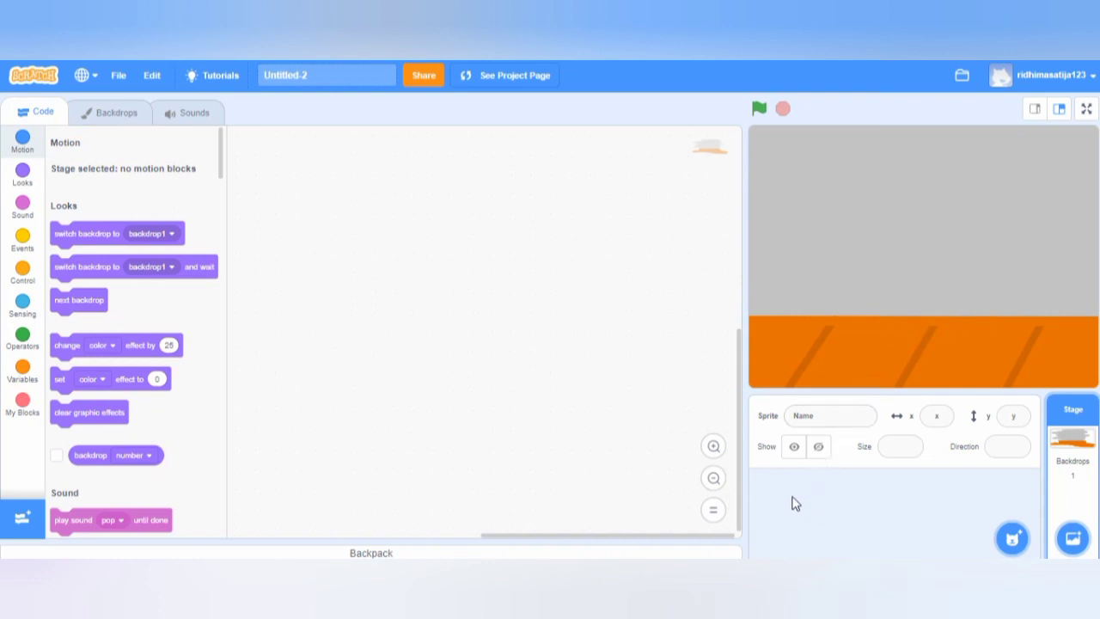
{"action": "mouse_move", "coordinate": [1013, 538]}
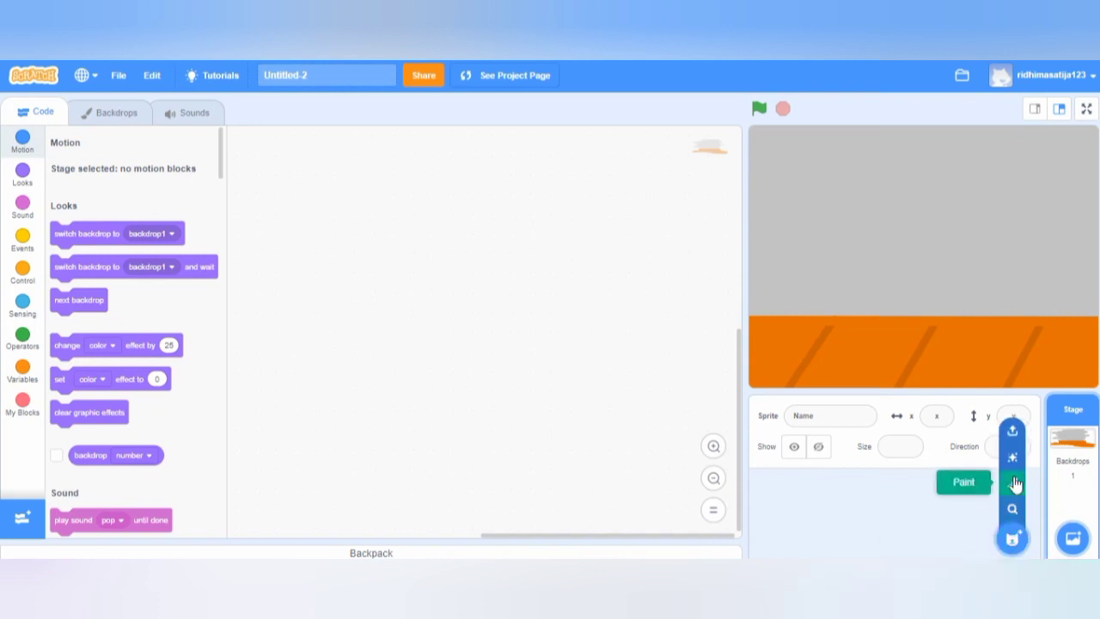
{"action": "left_click", "coordinate": [1012, 480]}
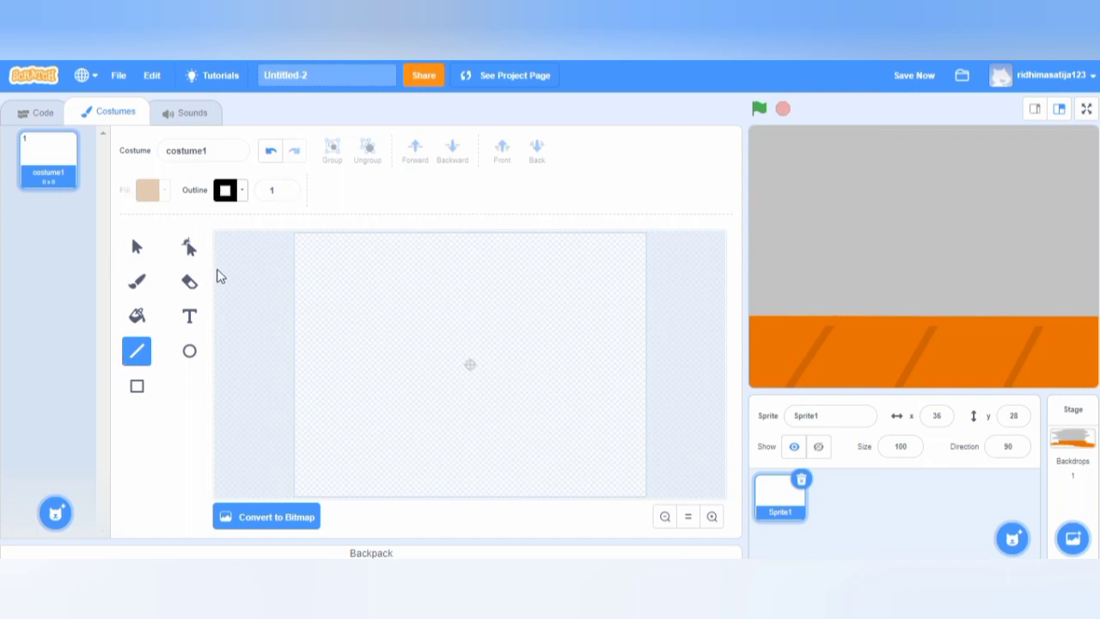
- Try a short slanted dark red line with an outline width of 33 in the new sprite's costume
{"action": "left_click", "coordinate": [226, 191]}
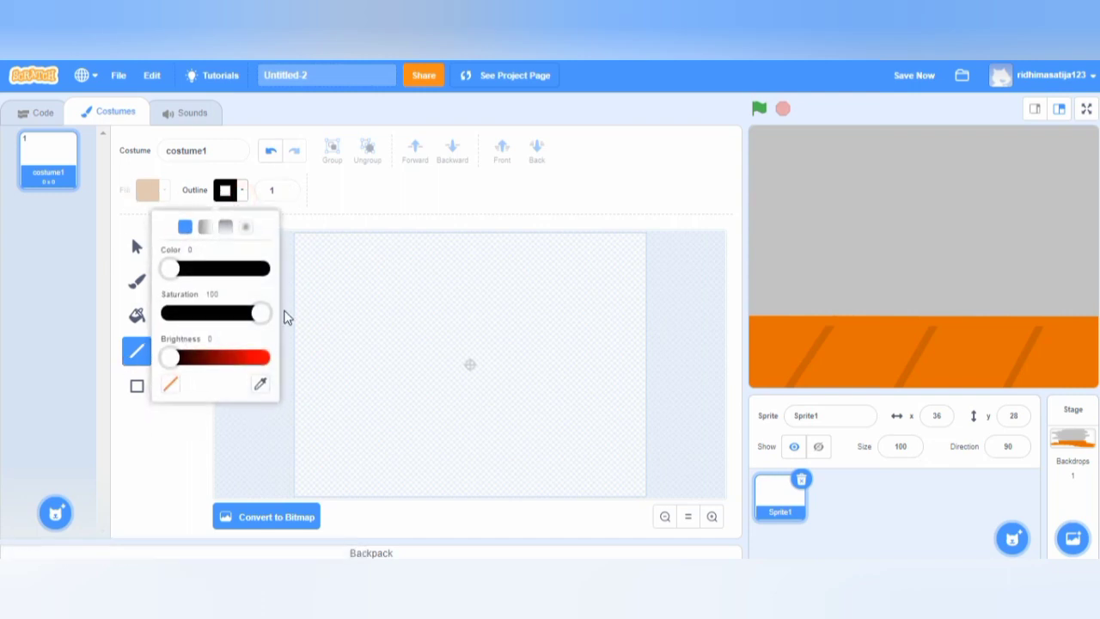
{"action": "left_click", "coordinate": [172, 357]}
{"action": "left_click", "coordinate": [254, 359]}
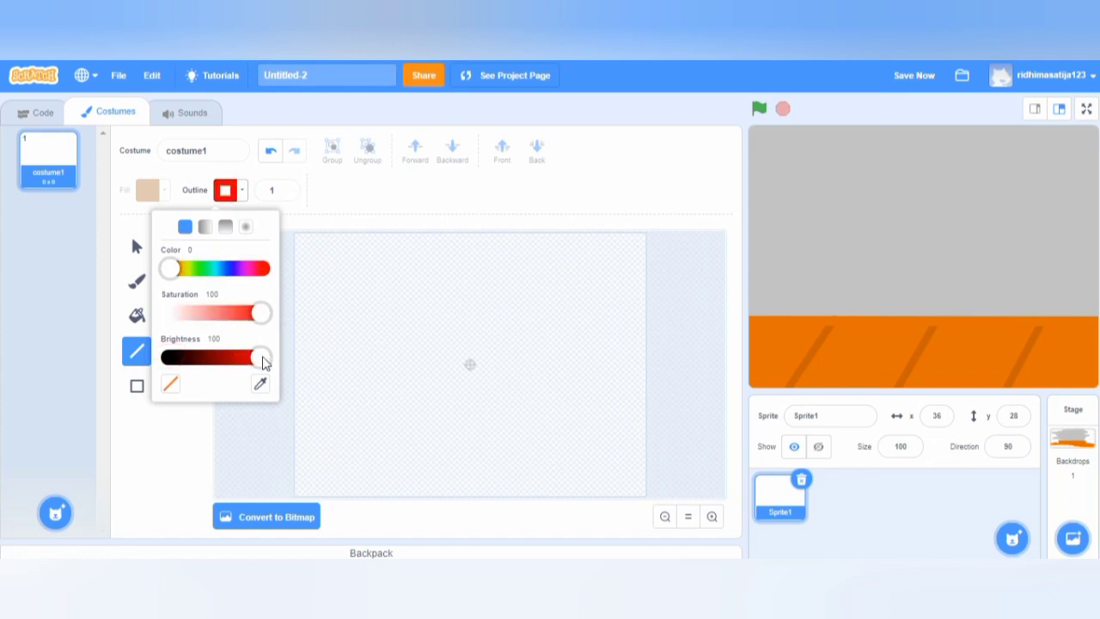
{"action": "left_click_drag", "start_coordinate": [263, 359], "coordinate": [234, 374]}
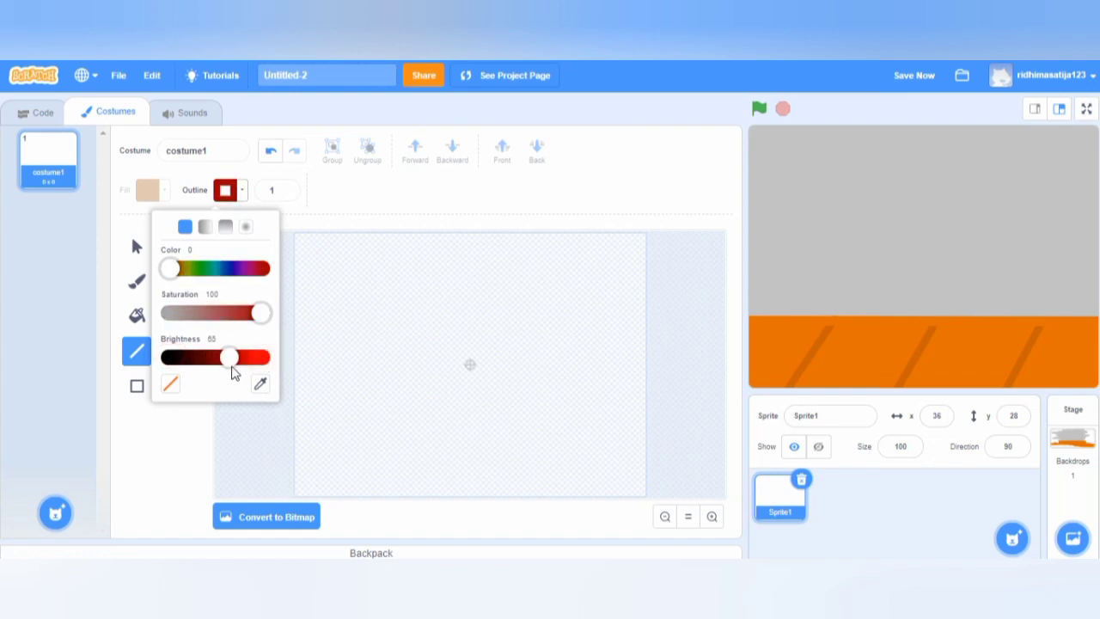
{"action": "left_click", "coordinate": [371, 201]}
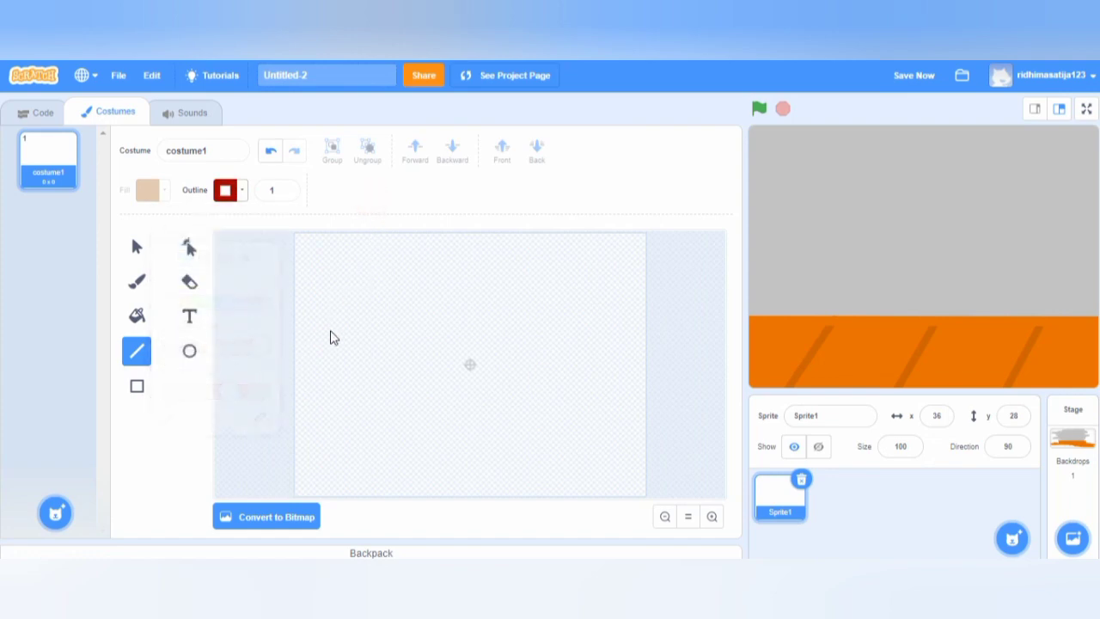
{"action": "left_click", "coordinate": [287, 191]}
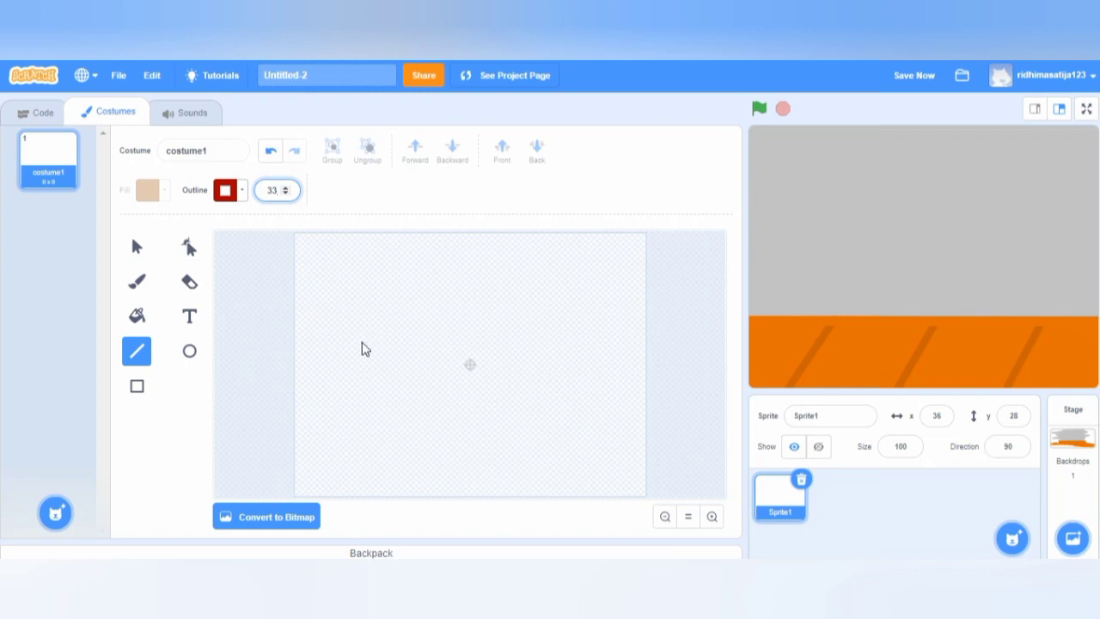
{"action": "left_click_drag", "start_coordinate": [366, 342], "coordinate": [350, 390]}
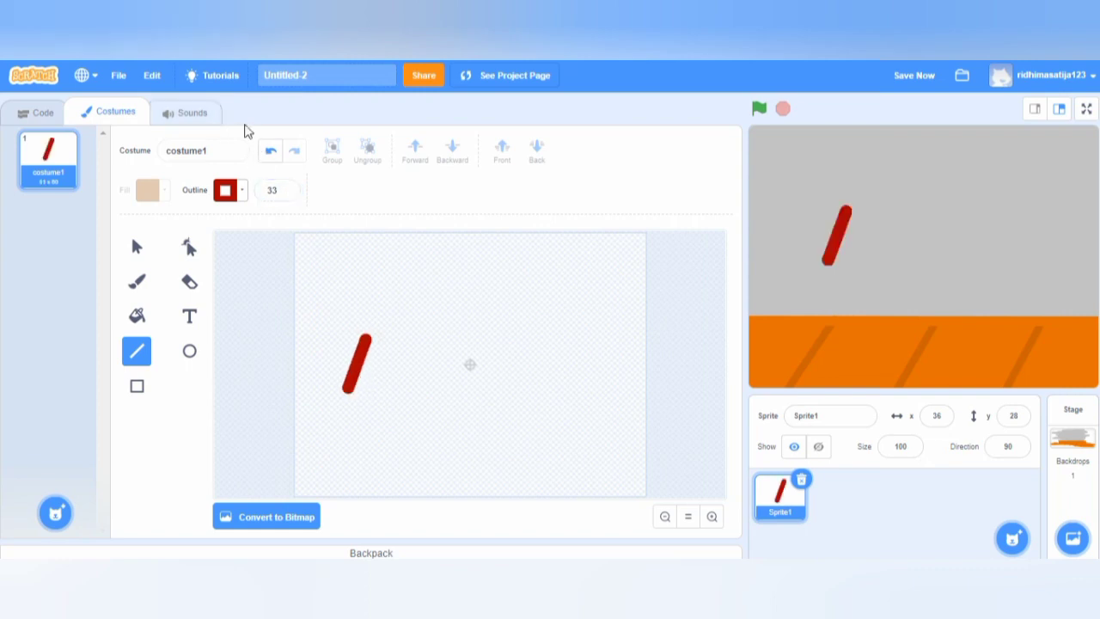
{"action": "left_click", "coordinate": [269, 153]}
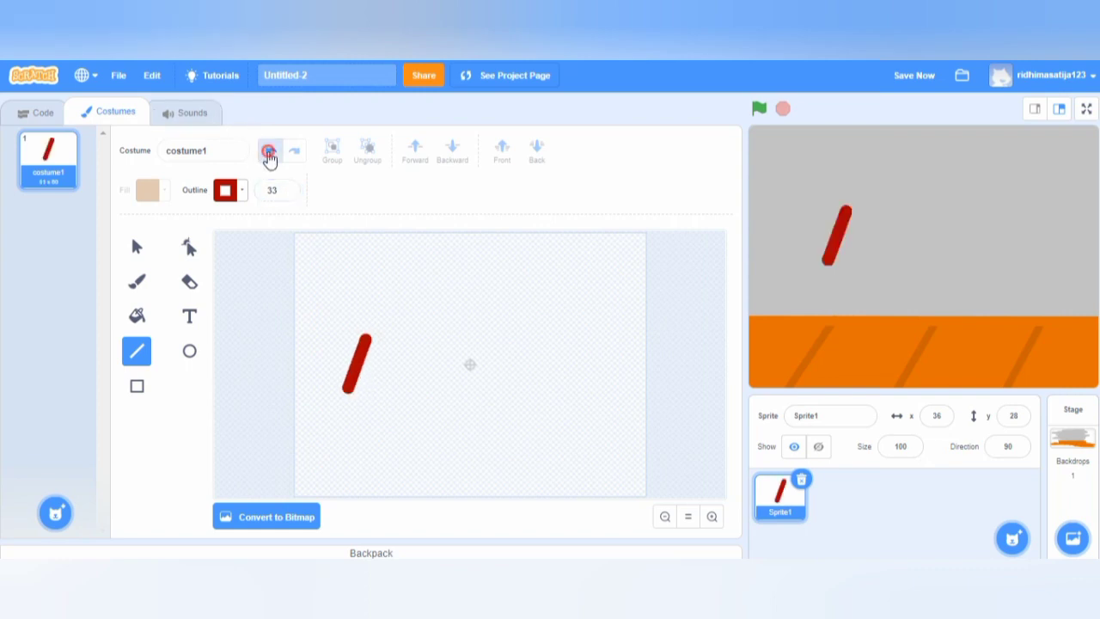
- Set the outline width to 20 and try it out with a short slanted line that is undone again
{"action": "left_click", "coordinate": [288, 196]}
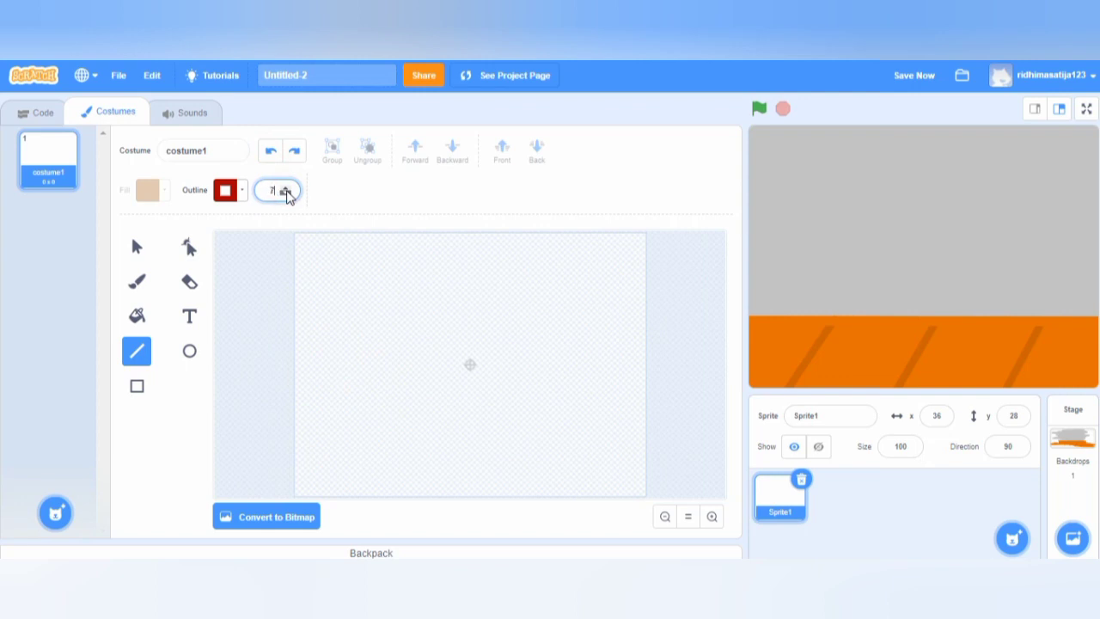
{"action": "left_click", "coordinate": [288, 195]}
{"action": "left_click", "coordinate": [286, 187]}
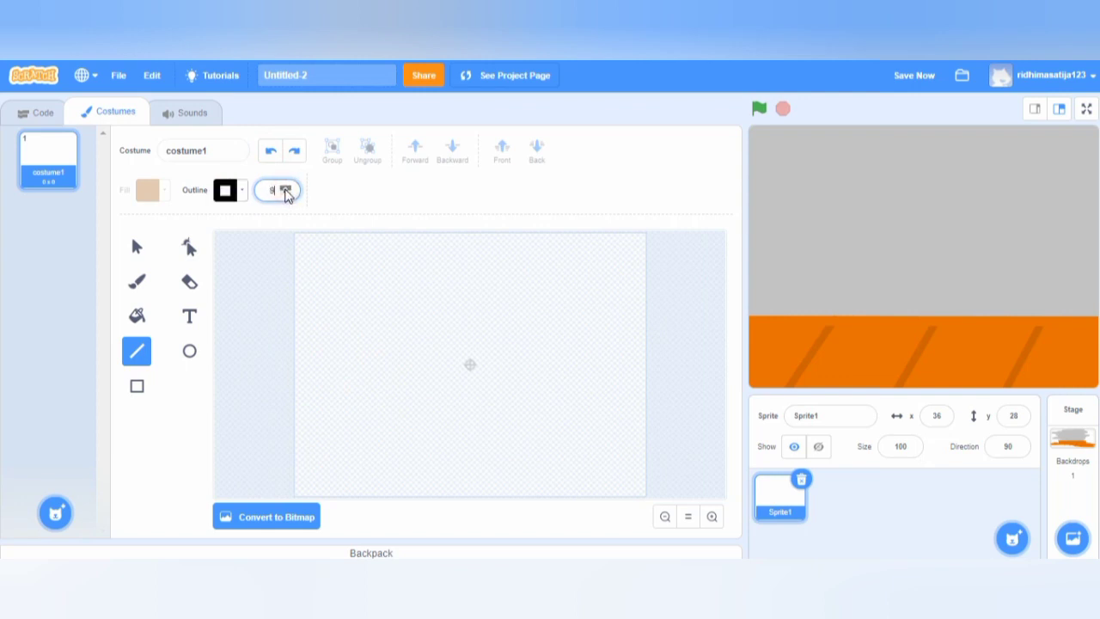
{"action": "left_click", "coordinate": [287, 188]}
{"action": "left_click", "coordinate": [289, 195]}
{"action": "left_click_drag", "start_coordinate": [367, 323], "coordinate": [352, 376]}
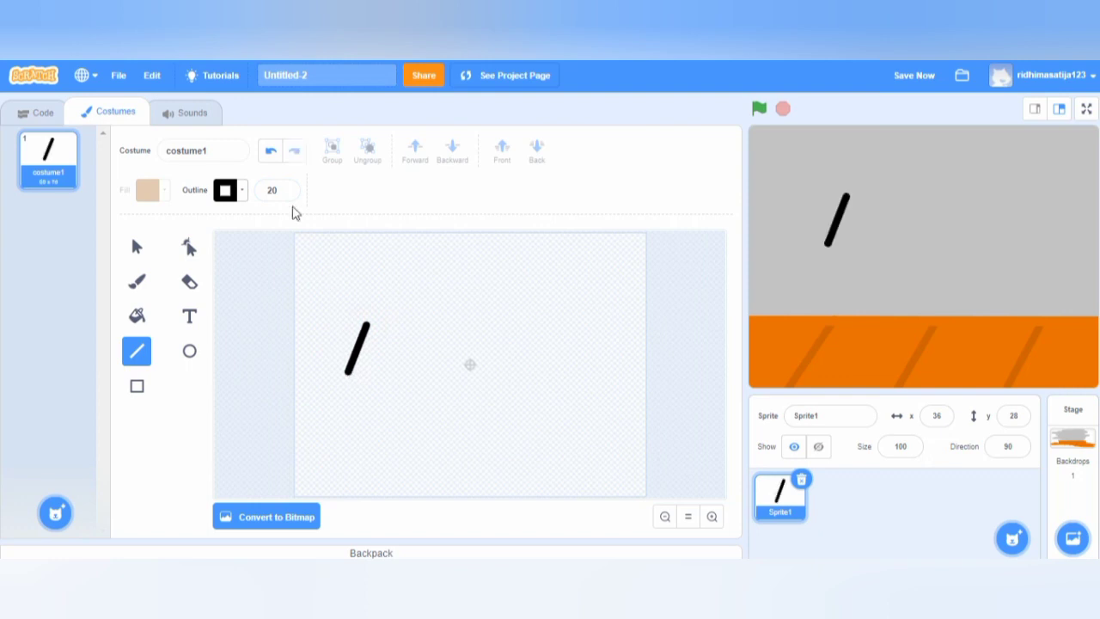
{"action": "left_click", "coordinate": [271, 151]}
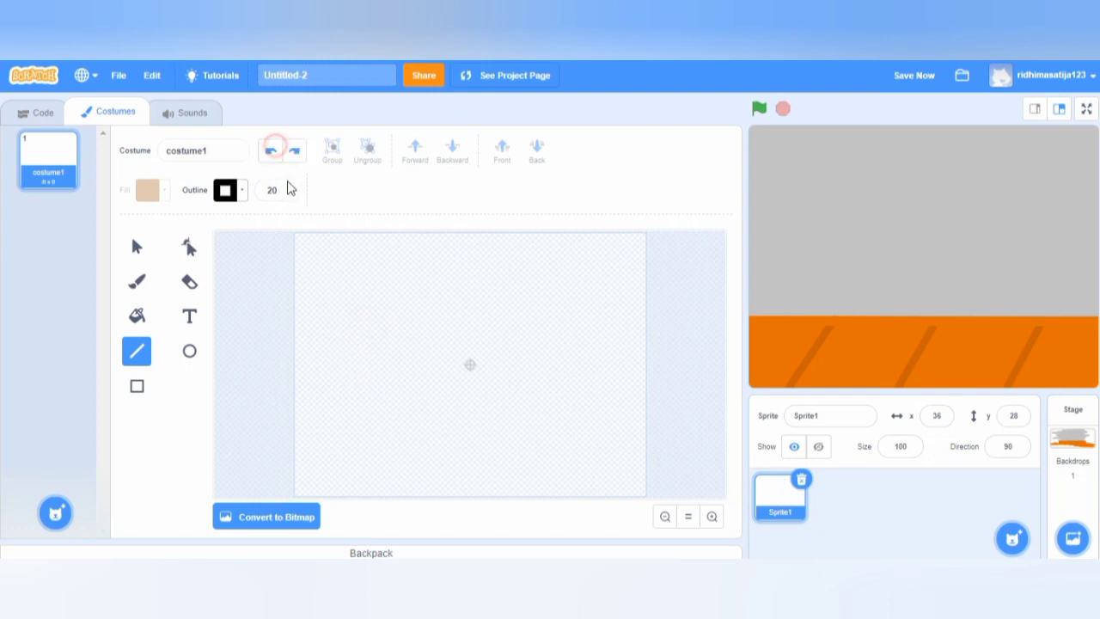
- Set the line's outline color to dark red by raising the brightness
{"action": "left_click", "coordinate": [242, 192]}
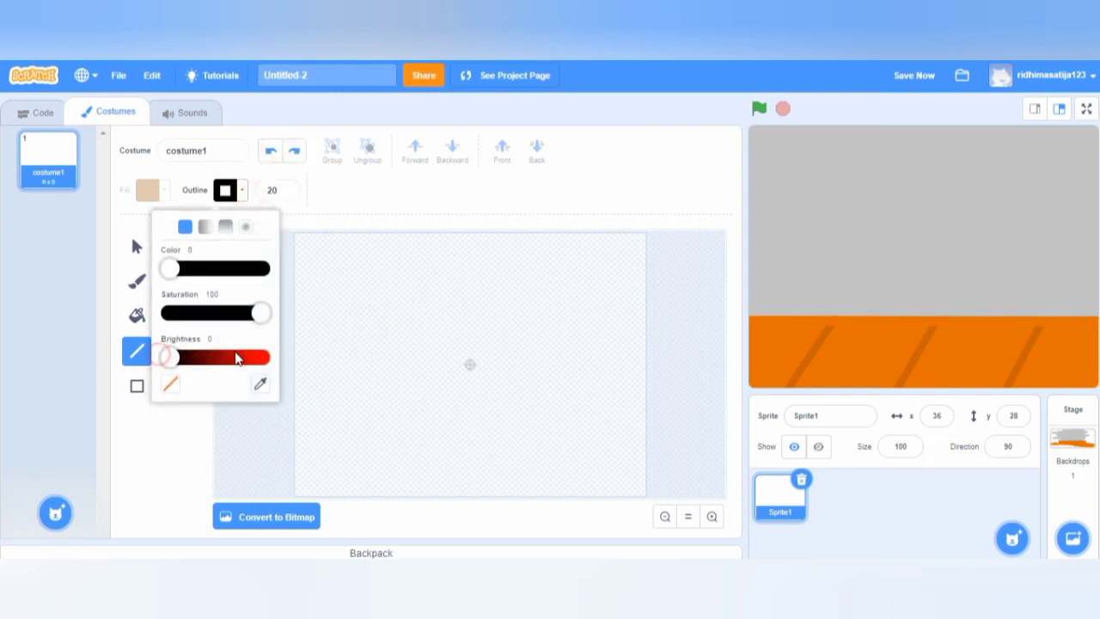
{"action": "left_click_drag", "start_coordinate": [172, 358], "coordinate": [230, 356]}
{"action": "left_click", "coordinate": [358, 185]}
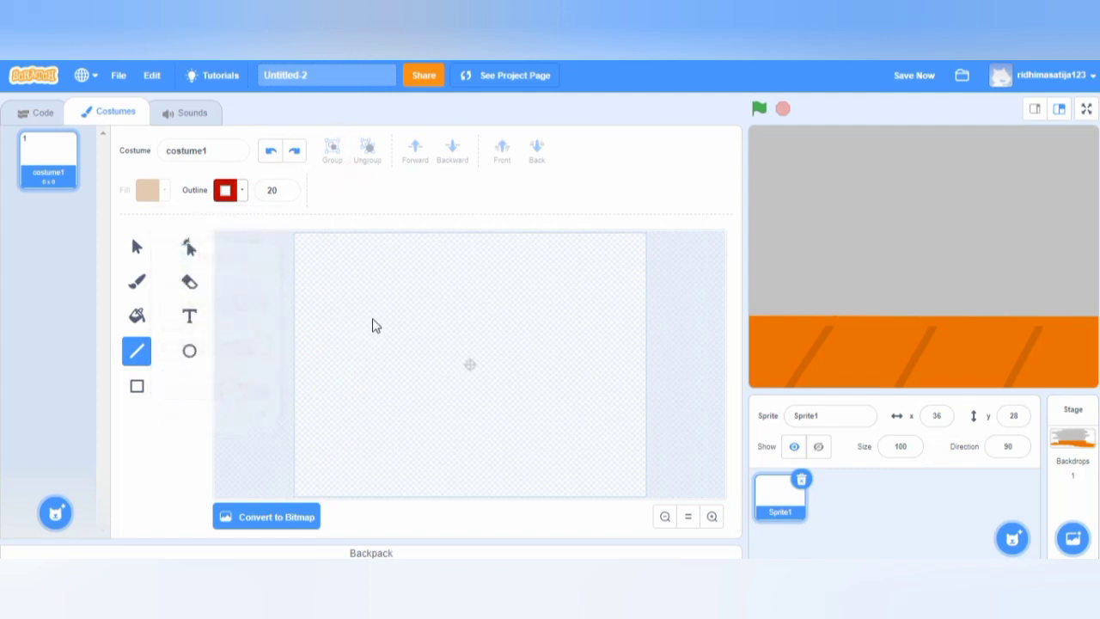
- Draw a slanted parallelogram outline about 214 wide from four connected dark red lines, just left of the canvas center
{"action": "mouse_move", "coordinate": [373, 318]}
{"action": "left_mouse_down"}
{"action": "mouse_move", "coordinate": [343, 369]}
{"action": "mouse_move", "coordinate": [355, 384]}
{"action": "left_mouse_up"}
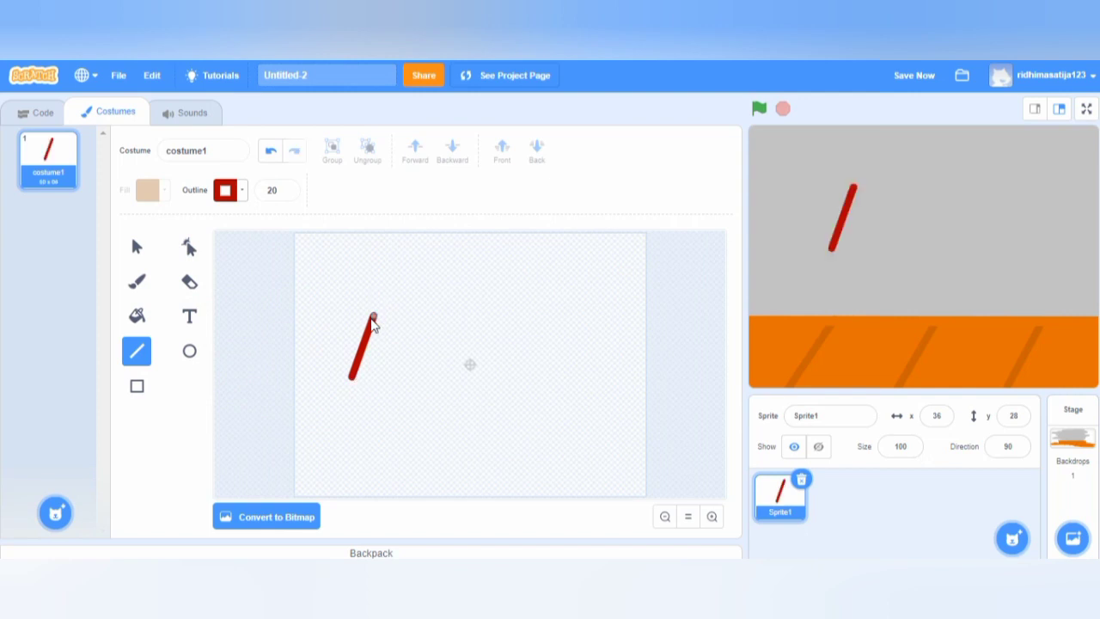
{"action": "left_click_drag", "start_coordinate": [370, 316], "coordinate": [501, 317]}
{"action": "mouse_move", "coordinate": [352, 376]}
{"action": "left_mouse_down"}
{"action": "mouse_move", "coordinate": [495, 377]}
{"action": "mouse_move", "coordinate": [477, 378]}
{"action": "left_mouse_up"}
{"action": "left_click_drag", "start_coordinate": [498, 317], "coordinate": [477, 380]}
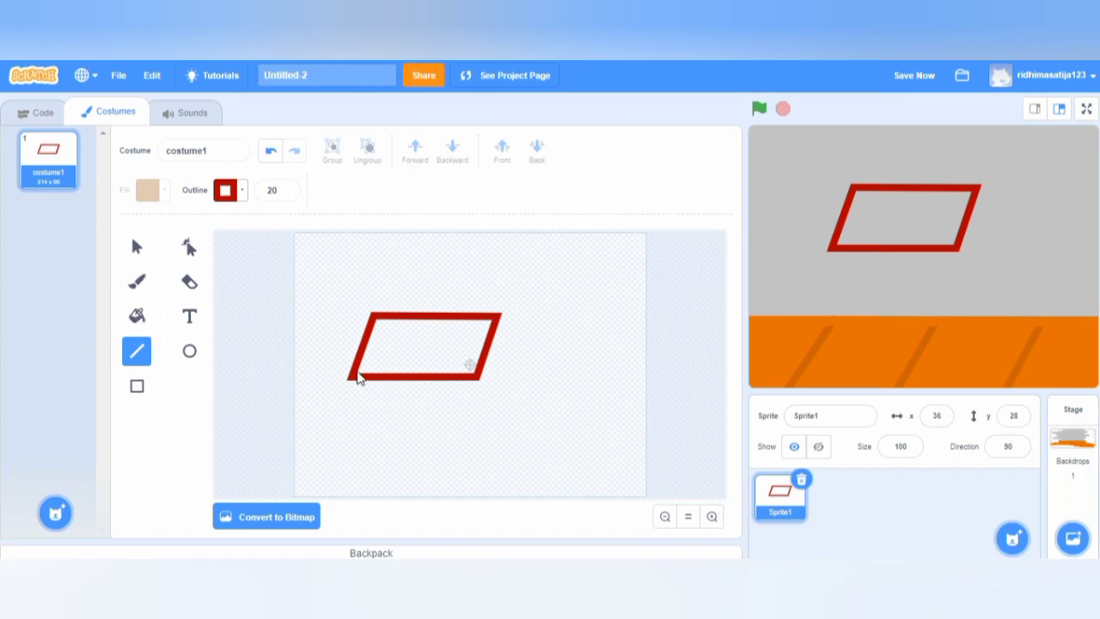
- Thicken the parallelogram's border inward with additional dark red lines along its inner edges
{"action": "left_click_drag", "start_coordinate": [359, 379], "coordinate": [475, 377]}
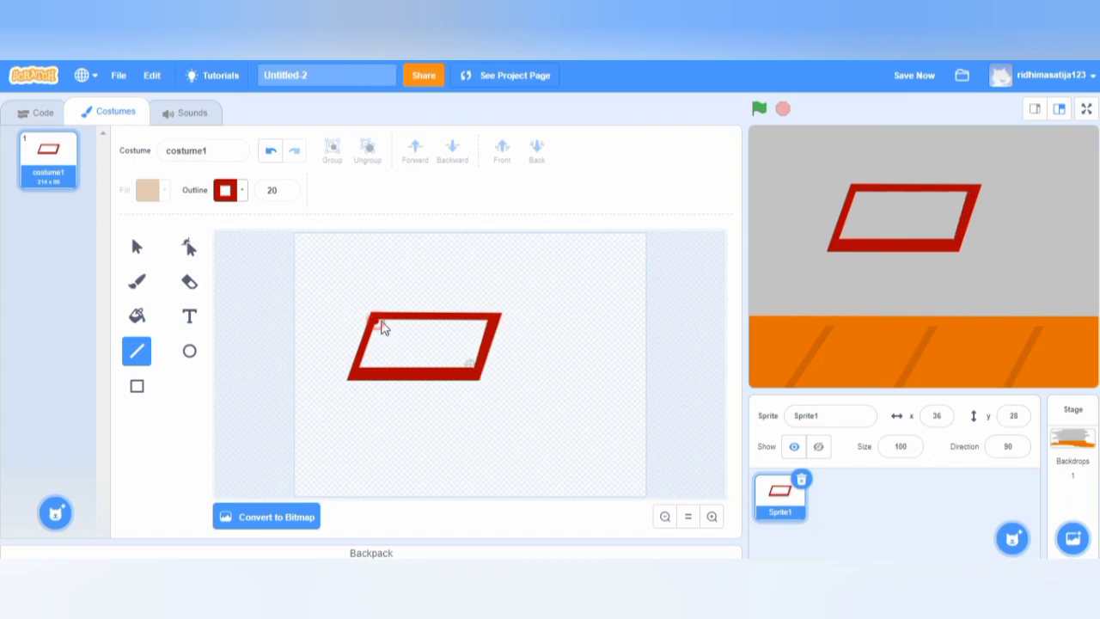
{"action": "left_click_drag", "start_coordinate": [382, 324], "coordinate": [491, 322]}
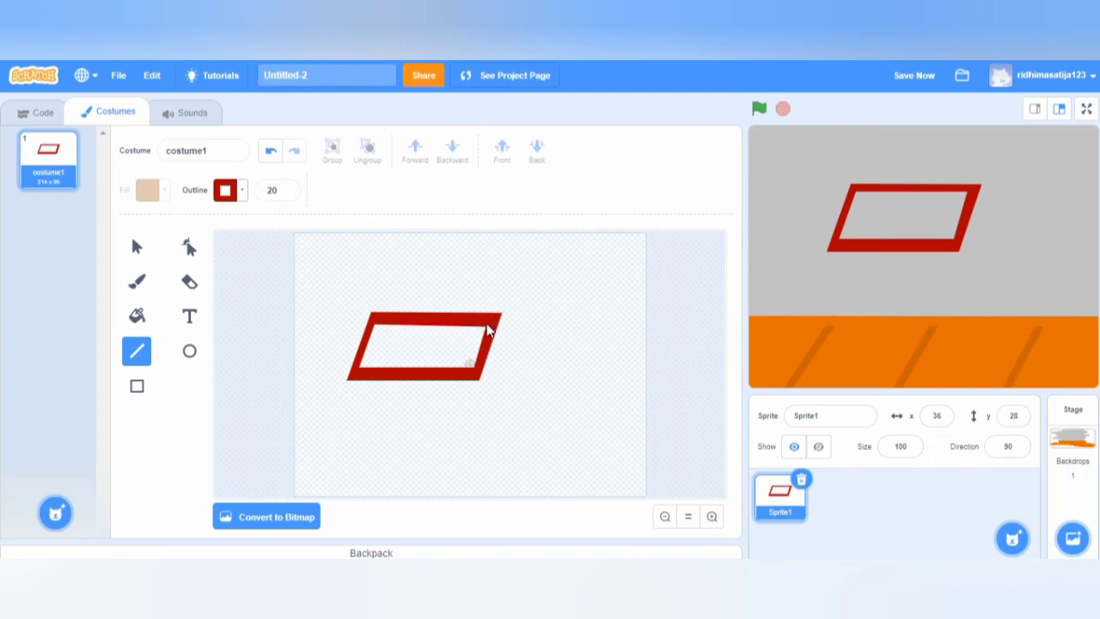
{"action": "mouse_move", "coordinate": [381, 326]}
{"action": "left_mouse_down"}
{"action": "mouse_move", "coordinate": [361, 369]}
{"action": "mouse_move", "coordinate": [376, 332]}
{"action": "mouse_move", "coordinate": [369, 346]}
{"action": "mouse_move", "coordinate": [444, 373]}
{"action": "mouse_move", "coordinate": [474, 370]}
{"action": "left_mouse_up"}
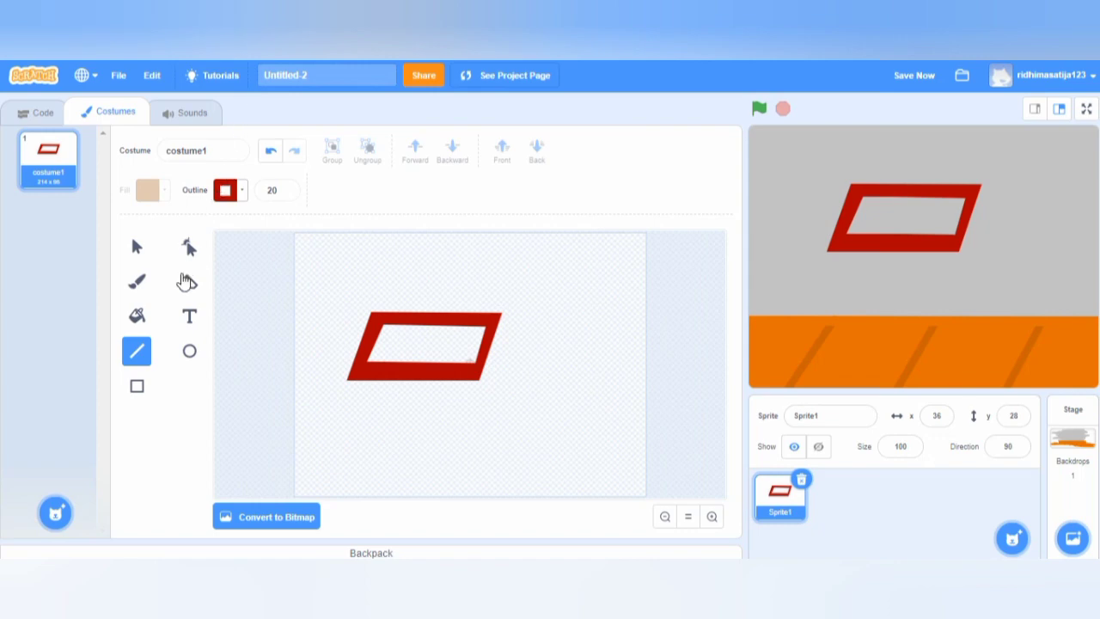
- Switch to the Brush tool and sample the parallelogram's dark red as the fill color
{"action": "left_click", "coordinate": [136, 282]}
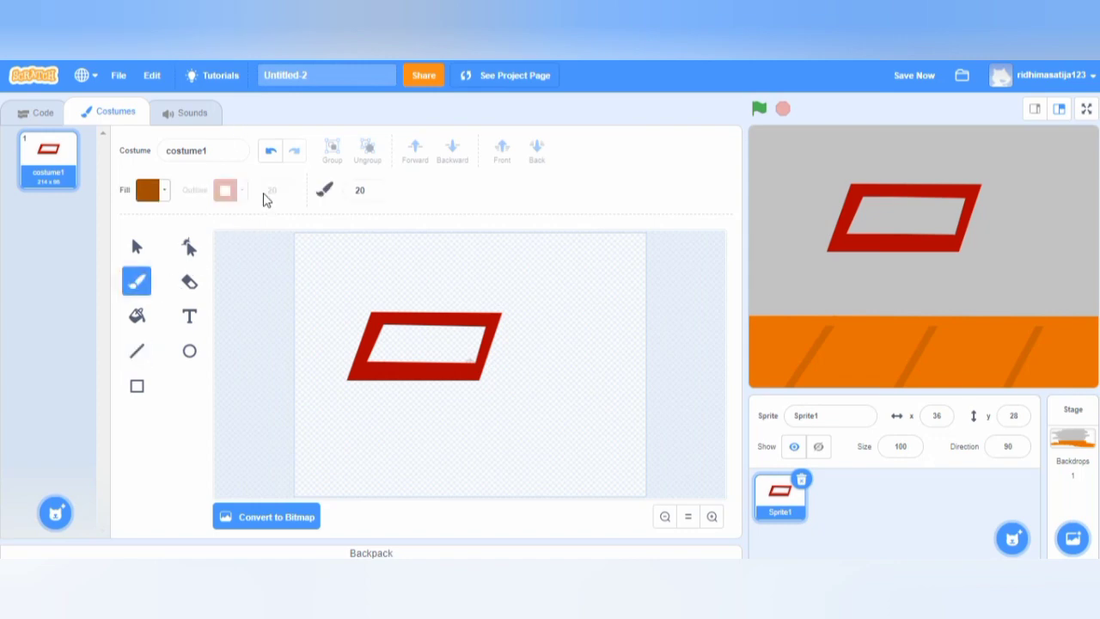
{"action": "left_click", "coordinate": [164, 191]}
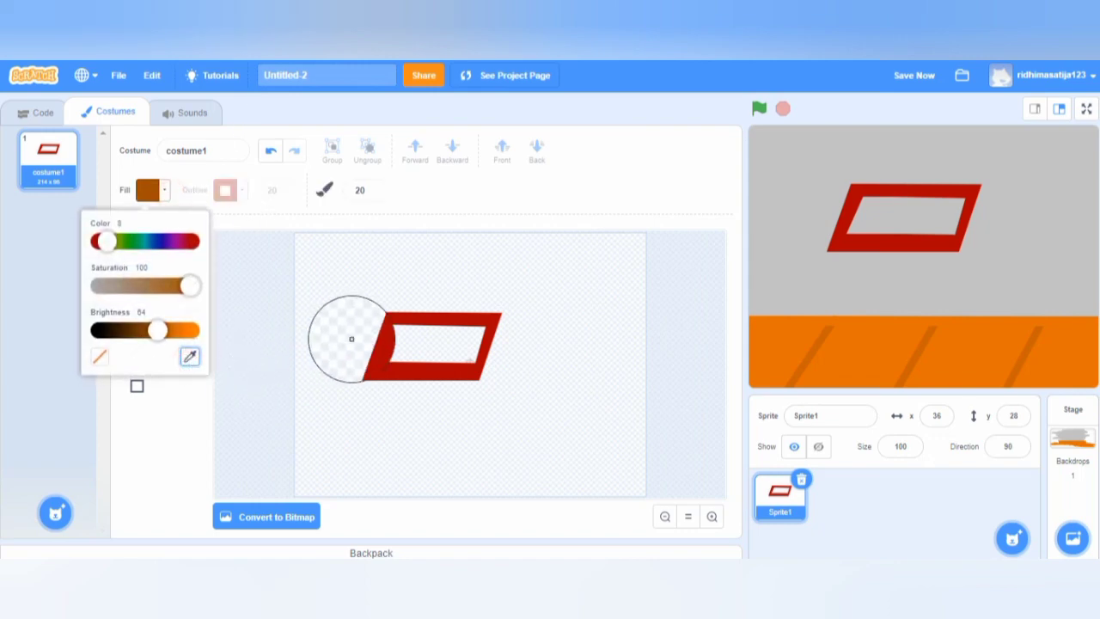
{"action": "left_click", "coordinate": [190, 357]}
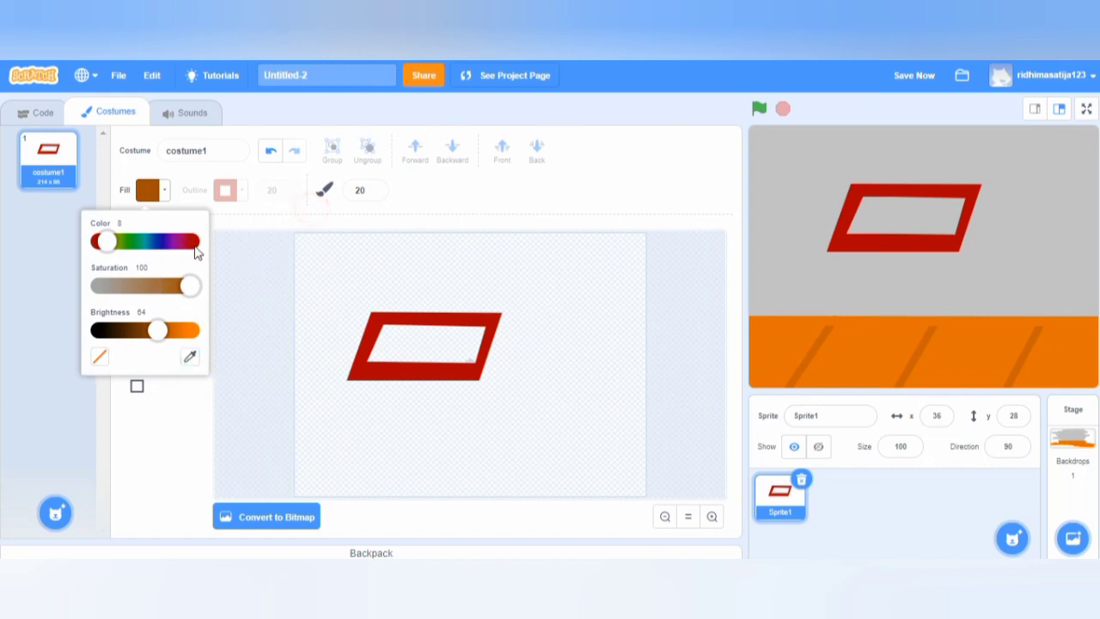
{"action": "left_click", "coordinate": [282, 217]}
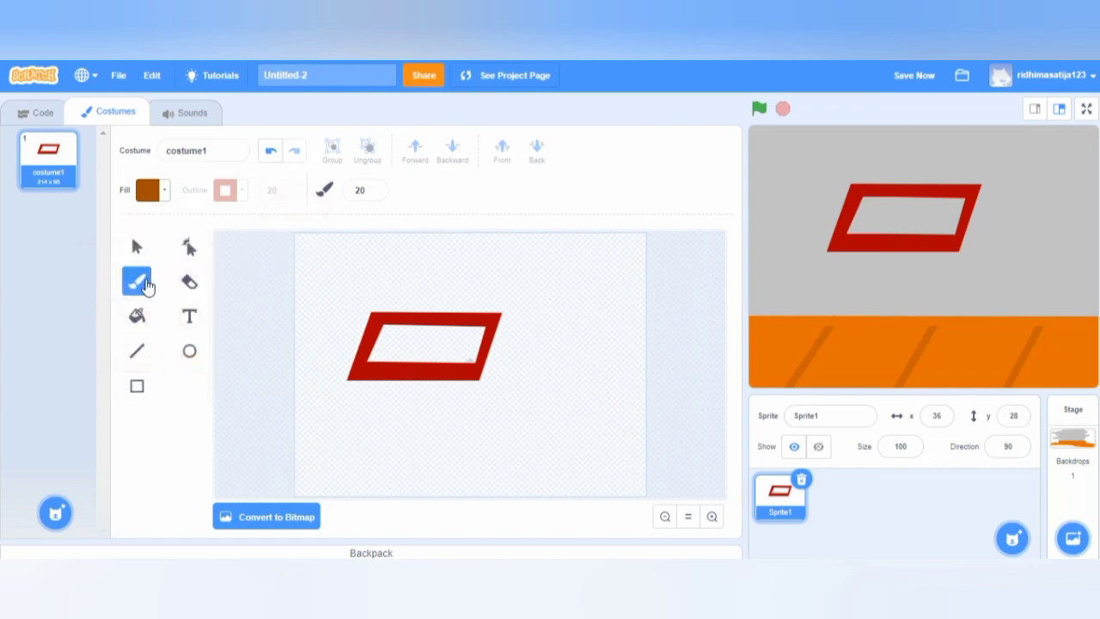
{"action": "left_click", "coordinate": [163, 189]}
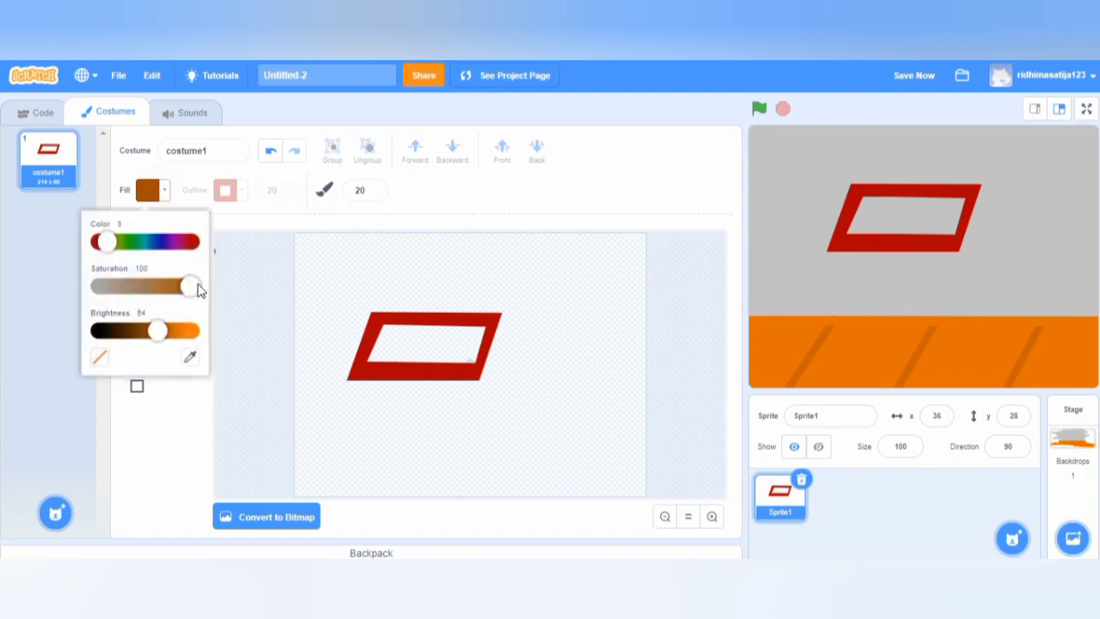
{"action": "left_click", "coordinate": [190, 357]}
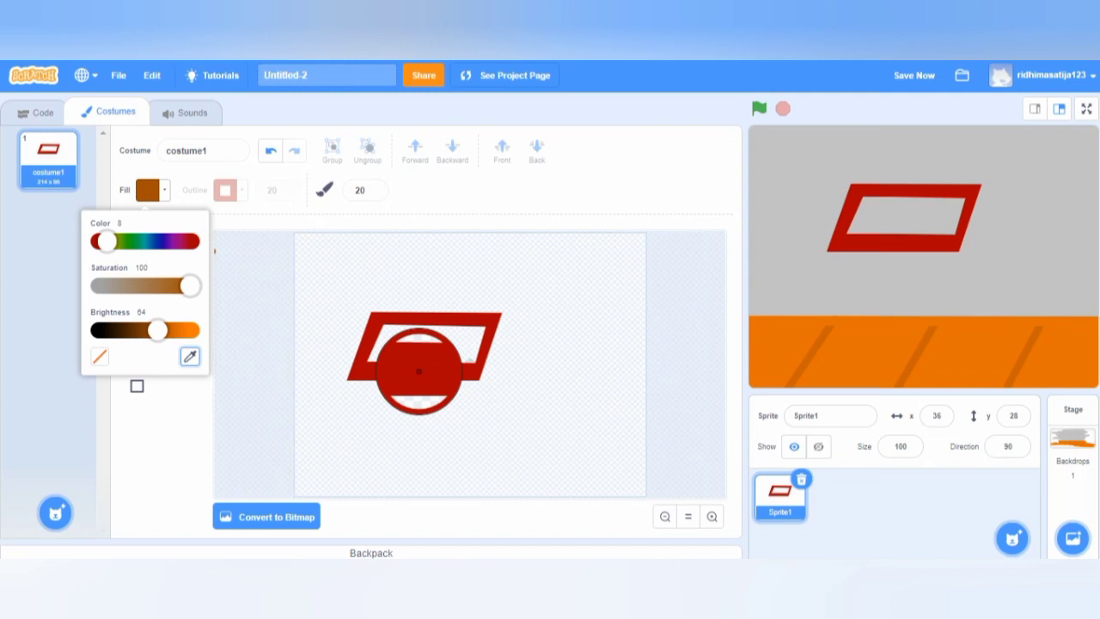
{"action": "left_click", "coordinate": [419, 372]}
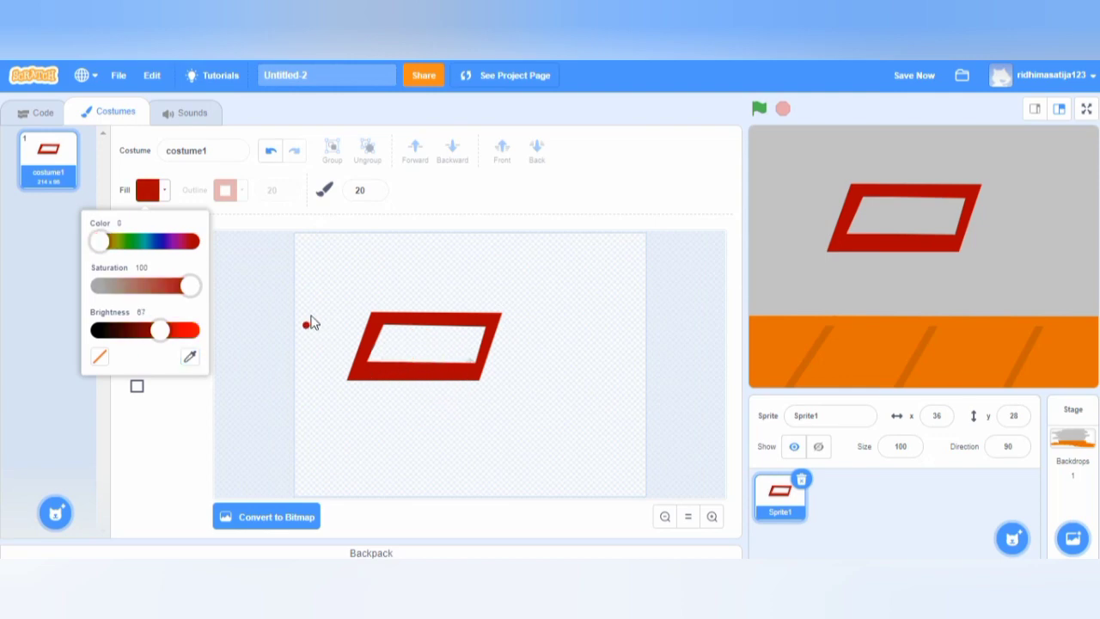
{"action": "left_click", "coordinate": [423, 187]}
- Set the brush size to 41
{"action": "double_click", "coordinate": [361, 190]}
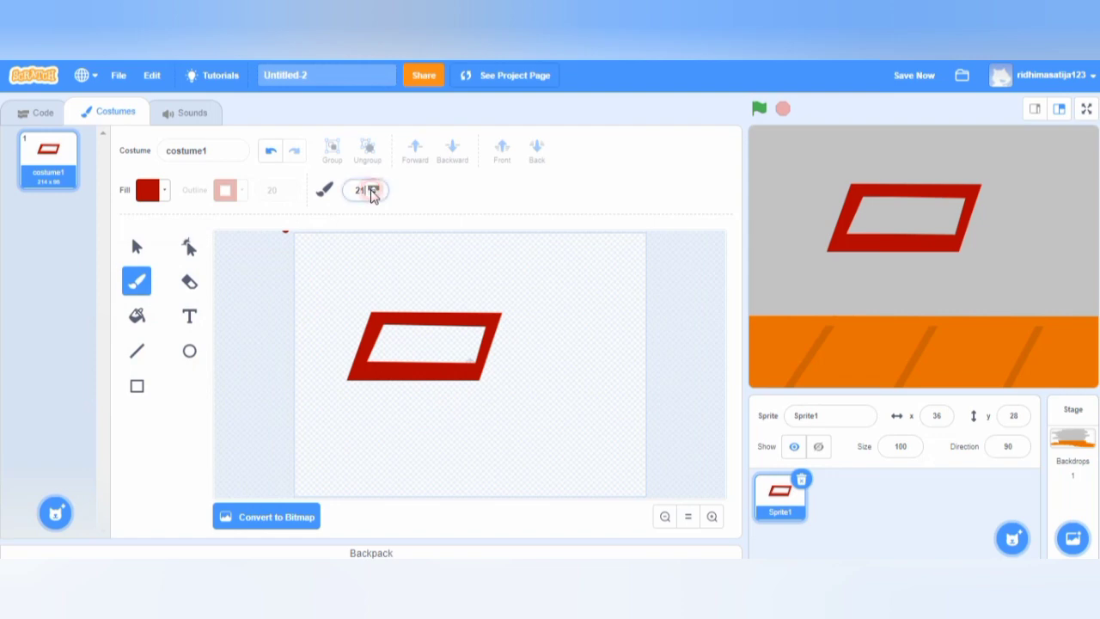
{"action": "type", "text": "25"}
{"action": "left_click", "coordinate": [373, 187]}
{"action": "left_click", "coordinate": [373, 187]}
{"action": "left_click", "coordinate": [373, 186]}
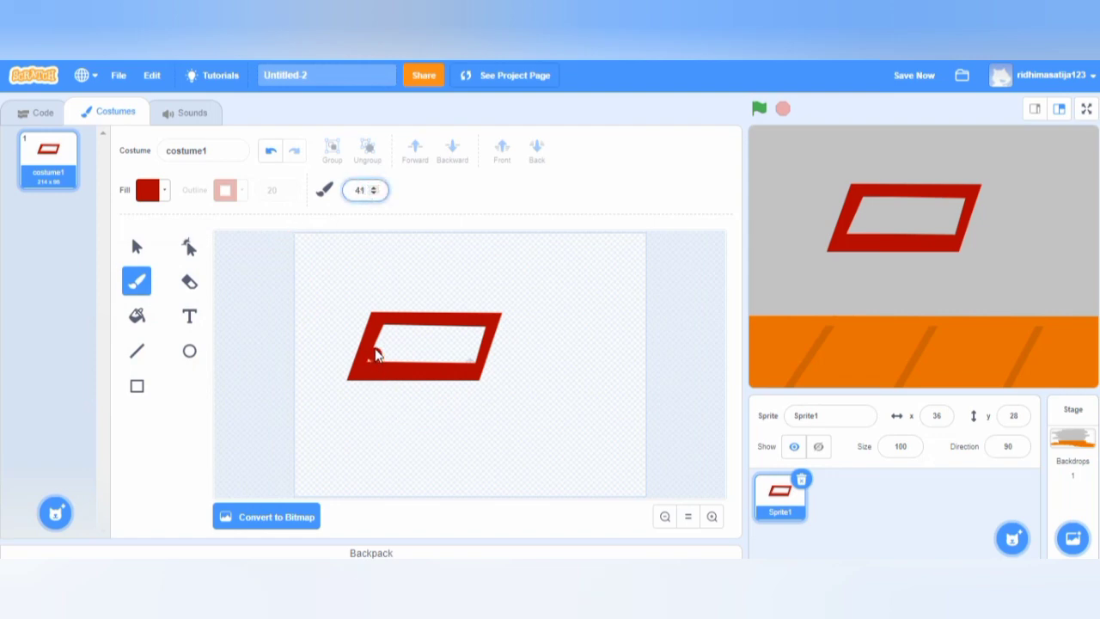
- Try to fill the parallelogram's hollow with dark red brush strokes starting from its right side
{"action": "mouse_move", "coordinate": [467, 364]}
{"action": "left_mouse_down"}
{"action": "mouse_move", "coordinate": [483, 336]}
{"action": "mouse_move", "coordinate": [469, 349]}
{"action": "left_mouse_up"}
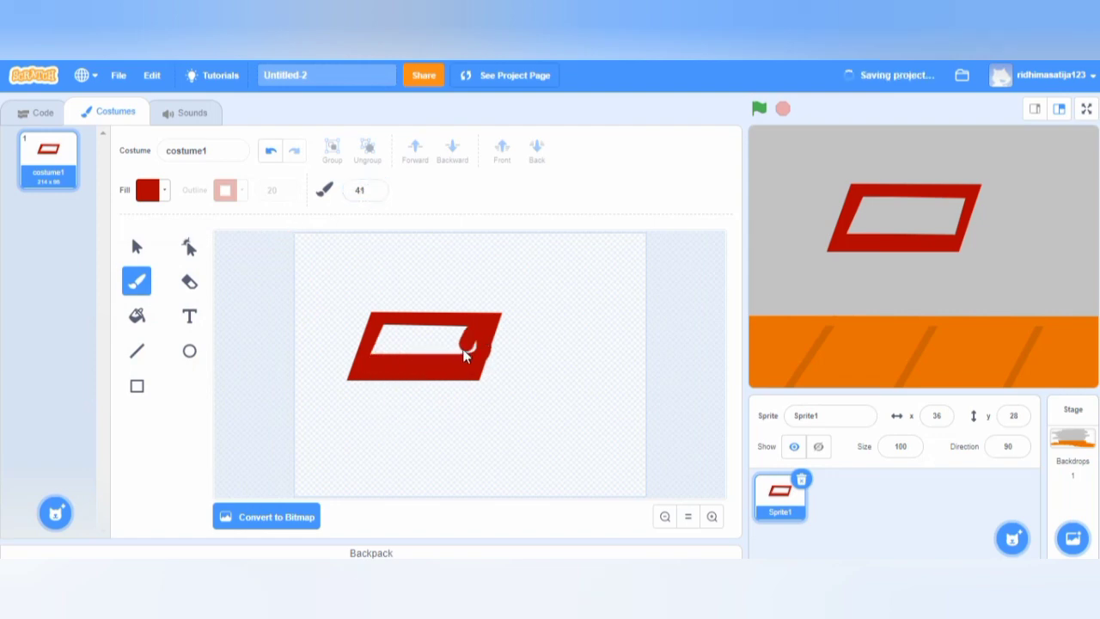
{"action": "left_click", "coordinate": [271, 151]}
{"action": "mouse_move", "coordinate": [476, 323]}
{"action": "left_mouse_down"}
{"action": "mouse_move", "coordinate": [478, 349]}
{"action": "mouse_move", "coordinate": [456, 365]}
{"action": "mouse_move", "coordinate": [454, 330]}
{"action": "left_mouse_up"}
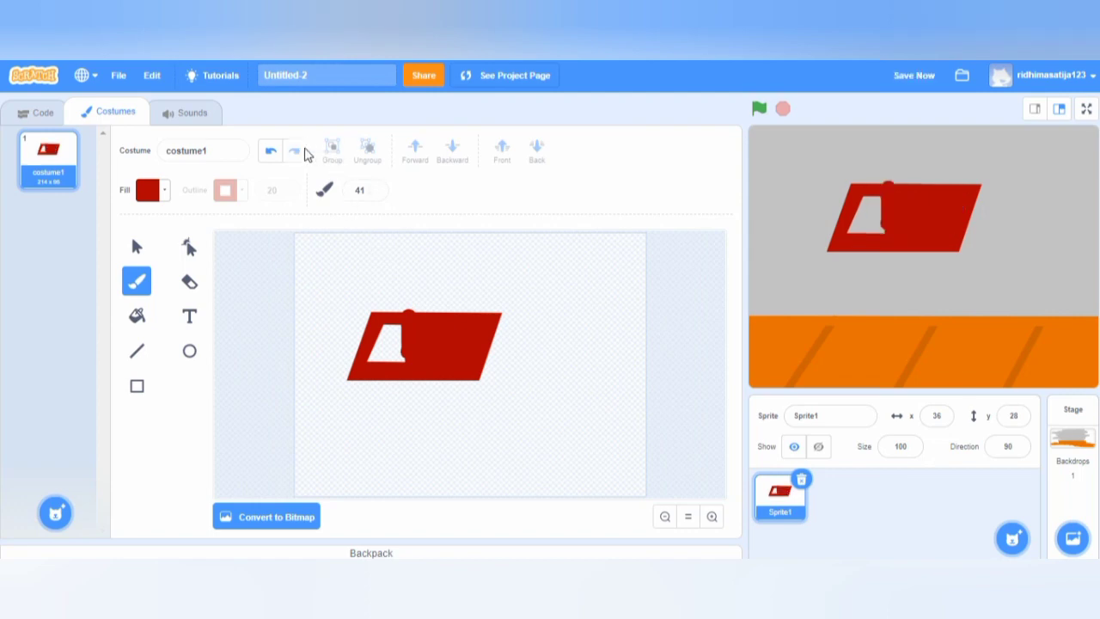
{"action": "left_click", "coordinate": [270, 150]}
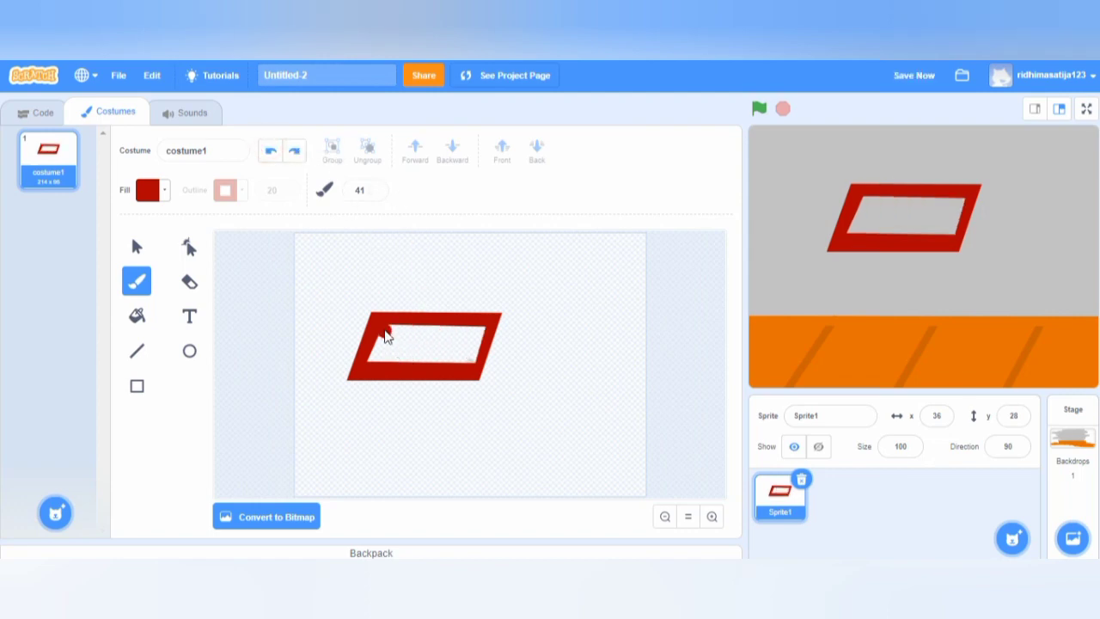
- Paint over the parallelogram's hollow interior with dark red brush strokes, keeping within its outer edges, until it is solid
{"action": "mouse_move", "coordinate": [383, 330]}
{"action": "left_mouse_down"}
{"action": "mouse_move", "coordinate": [486, 329]}
{"action": "mouse_move", "coordinate": [471, 373]}
{"action": "left_mouse_up"}
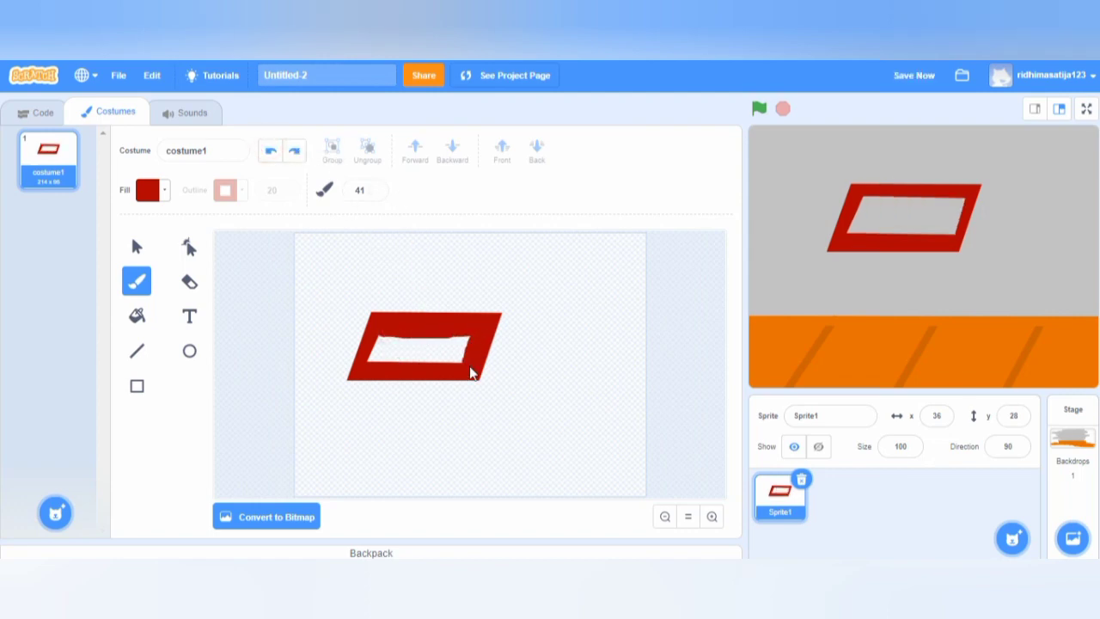
{"action": "mouse_move", "coordinate": [373, 354]}
{"action": "left_mouse_down"}
{"action": "mouse_move", "coordinate": [456, 348]}
{"action": "mouse_move", "coordinate": [461, 359]}
{"action": "left_mouse_up"}
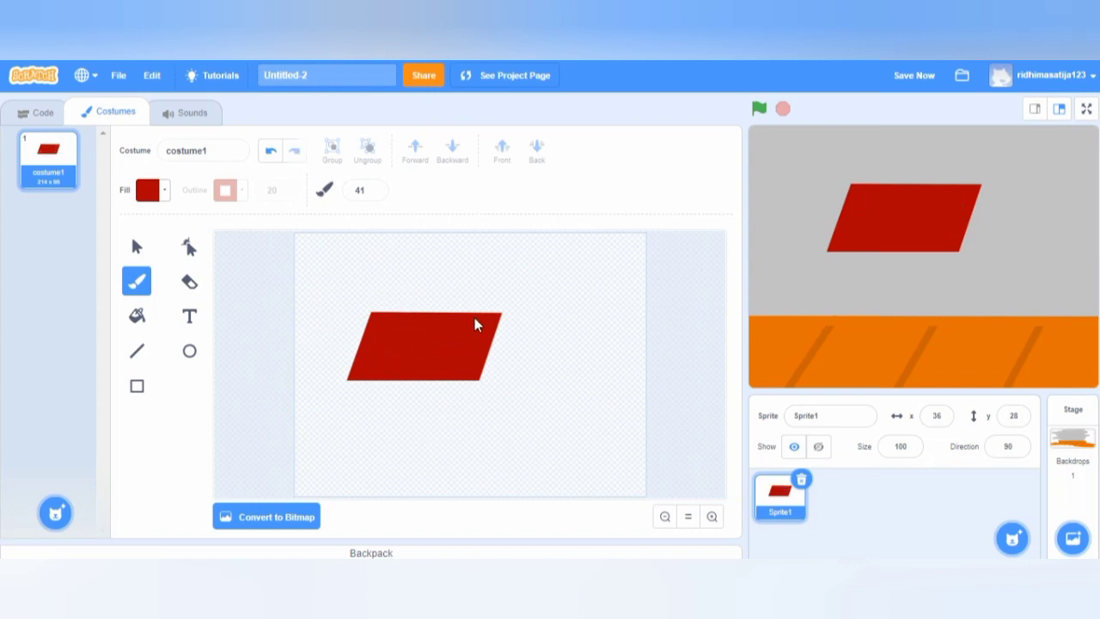
- Darken the brush's red fill color to brightness 47
{"action": "left_click", "coordinate": [386, 312]}
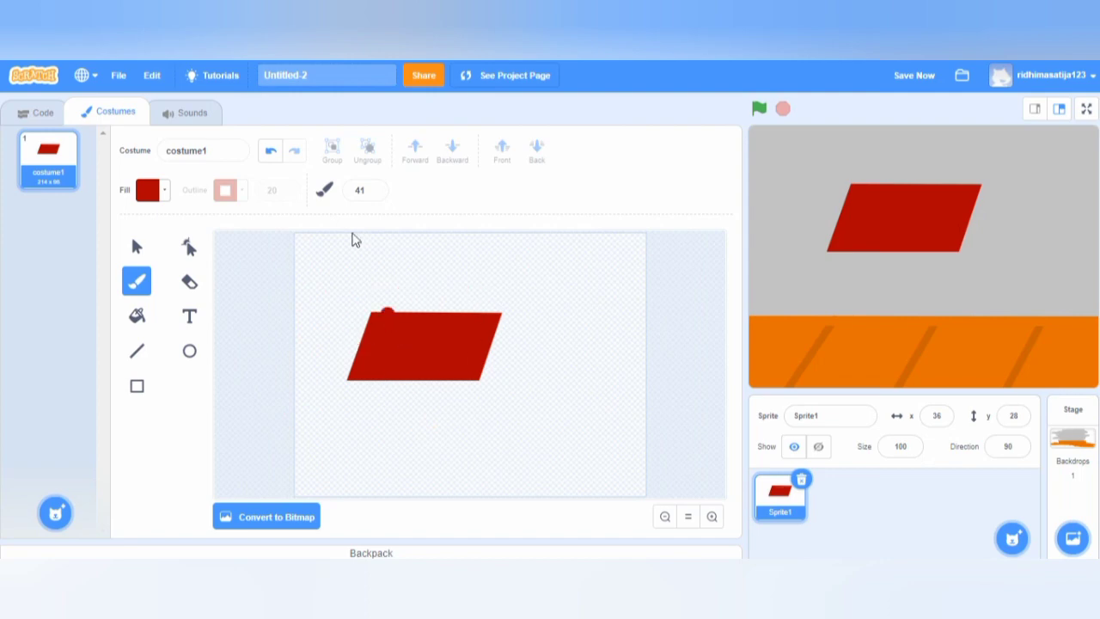
{"action": "left_click", "coordinate": [164, 193]}
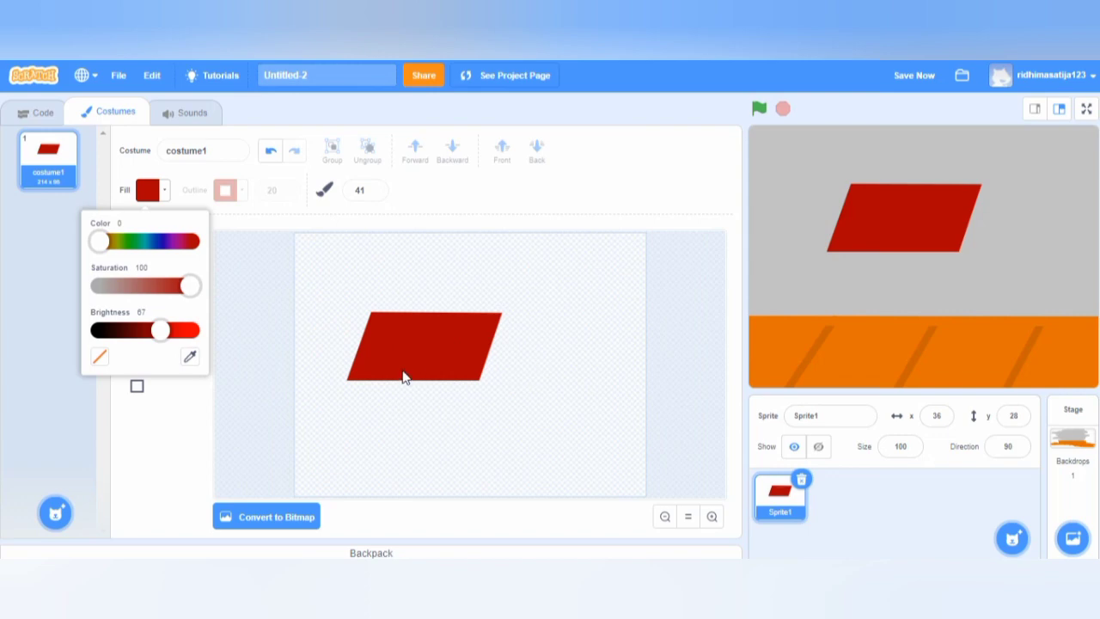
{"action": "left_click_drag", "start_coordinate": [161, 331], "coordinate": [143, 331]}
{"action": "left_click", "coordinate": [445, 198]}
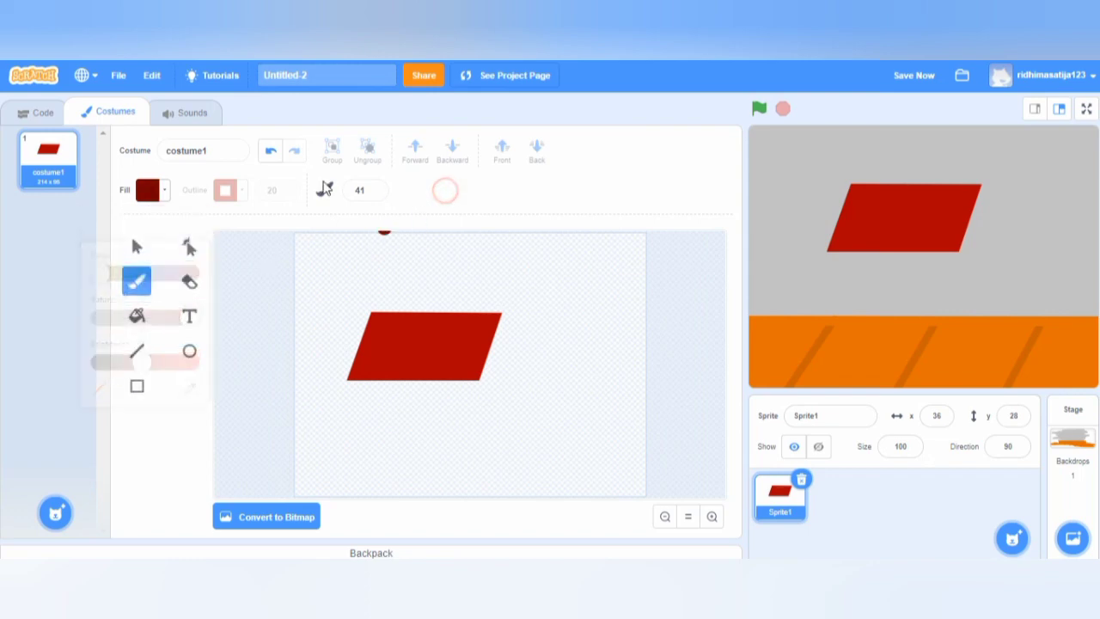
- Set the brush size to 16 and paint a small dark red color swatch on the canvas's empty upper-right area
{"action": "left_click", "coordinate": [374, 194]}
{"action": "left_click", "coordinate": [375, 195]}
{"action": "left_click", "coordinate": [375, 194]}
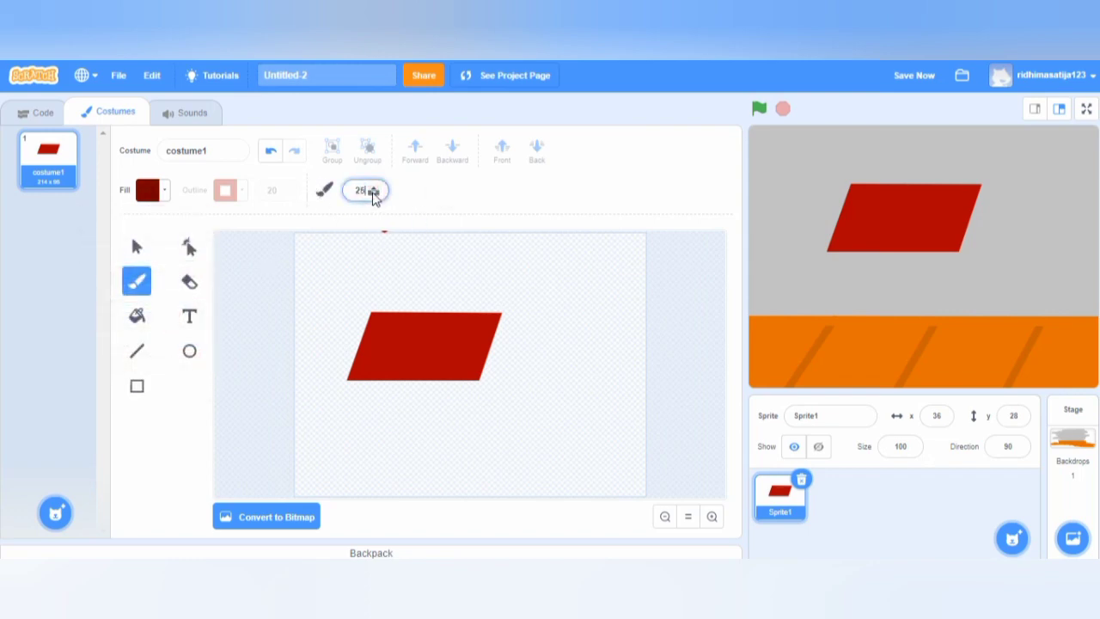
{"action": "left_click", "coordinate": [375, 194]}
{"action": "mouse_move", "coordinate": [538, 263]}
{"action": "left_mouse_down"}
{"action": "mouse_move", "coordinate": [541, 275]}
{"action": "mouse_move", "coordinate": [589, 257]}
{"action": "mouse_move", "coordinate": [558, 280]}
{"action": "mouse_move", "coordinate": [592, 273]}
{"action": "left_mouse_up"}
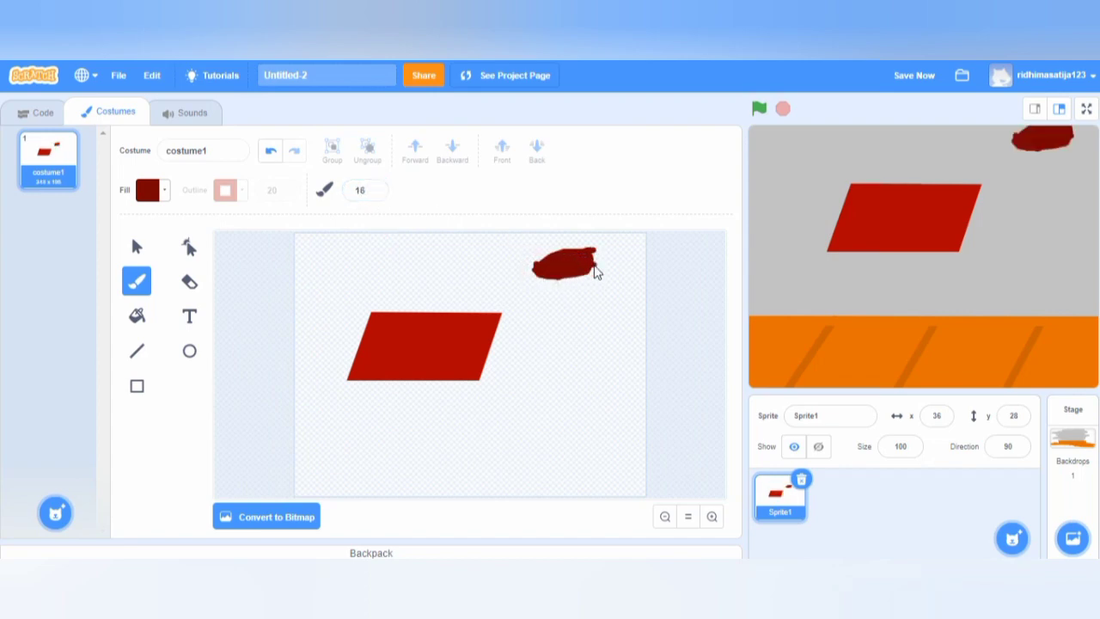
- Sample the swatch's darker red as the Line tool's outline color, and undo the painted swatch
{"action": "left_click", "coordinate": [134, 354]}
{"action": "left_click", "coordinate": [229, 193]}
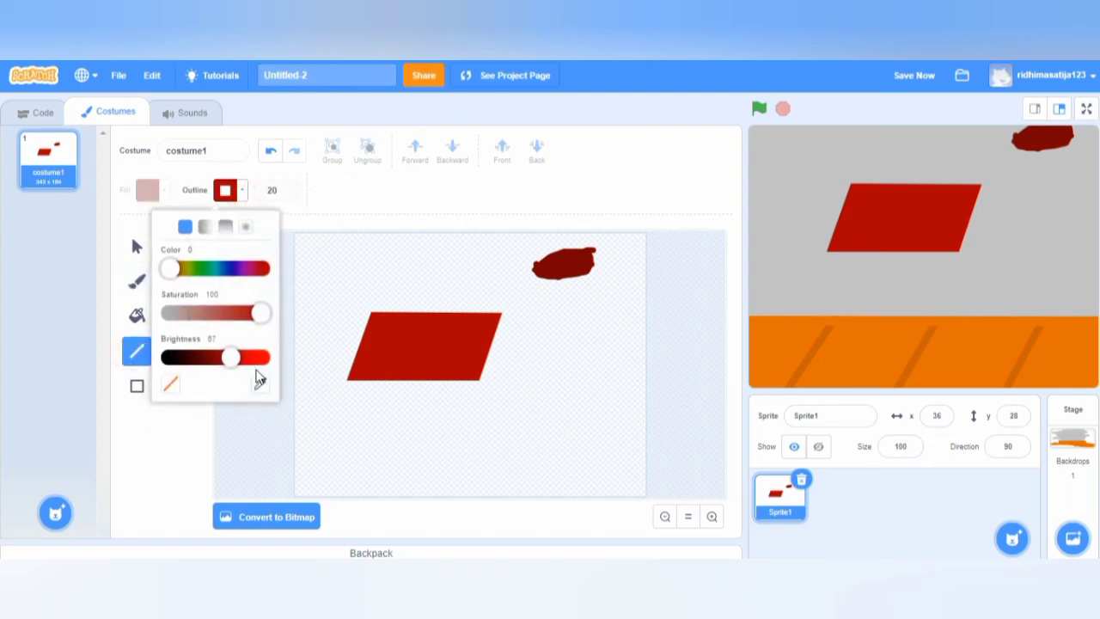
{"action": "left_click", "coordinate": [259, 383]}
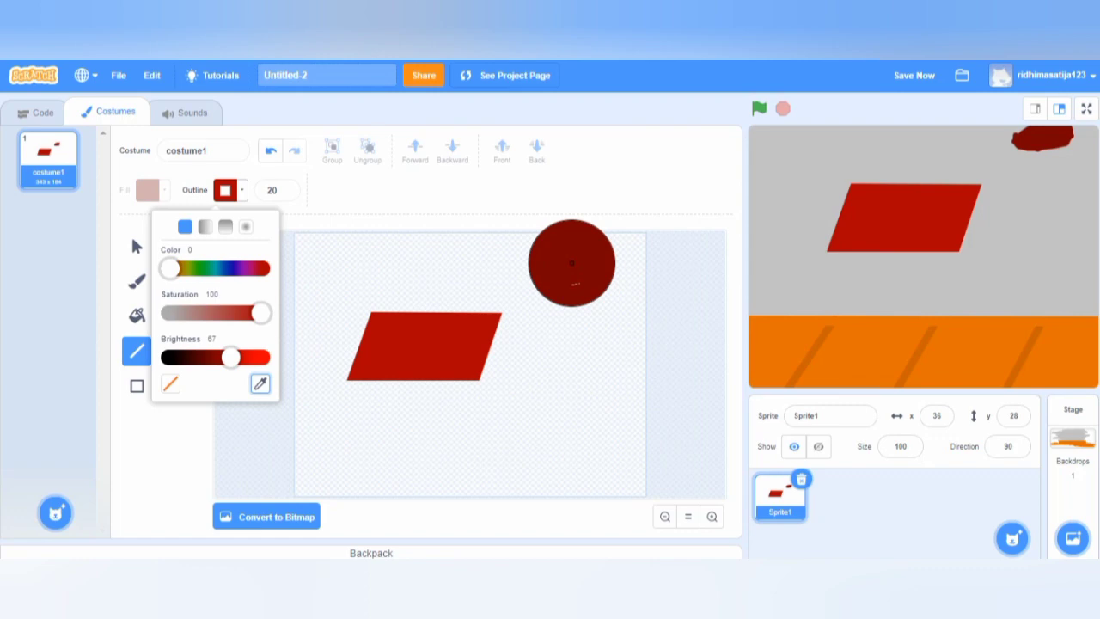
{"action": "left_click", "coordinate": [572, 262]}
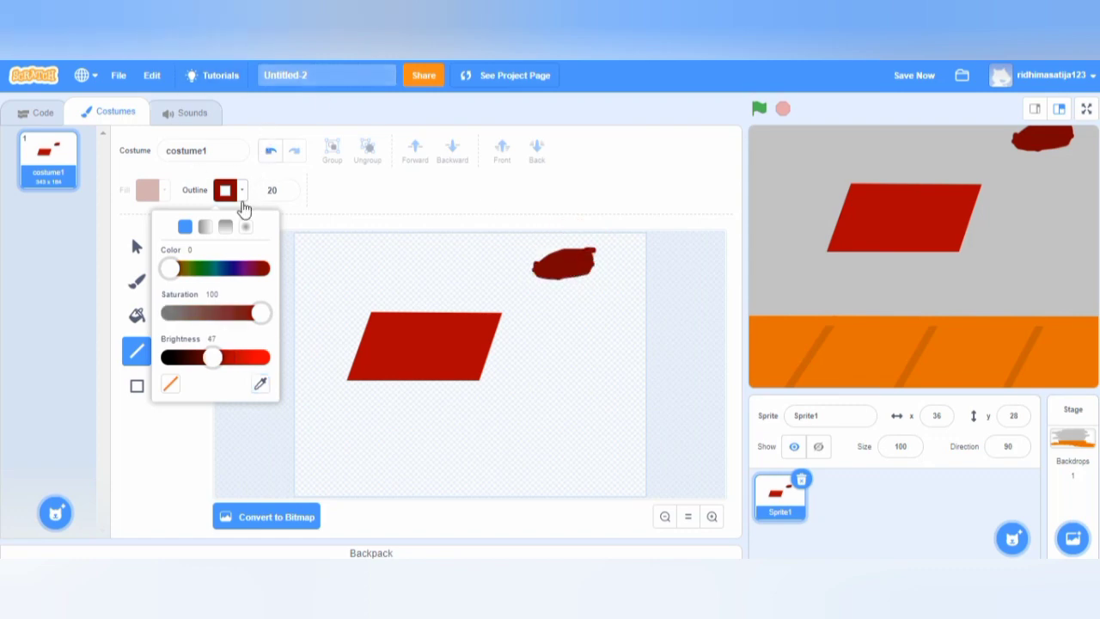
{"action": "left_click", "coordinate": [363, 204]}
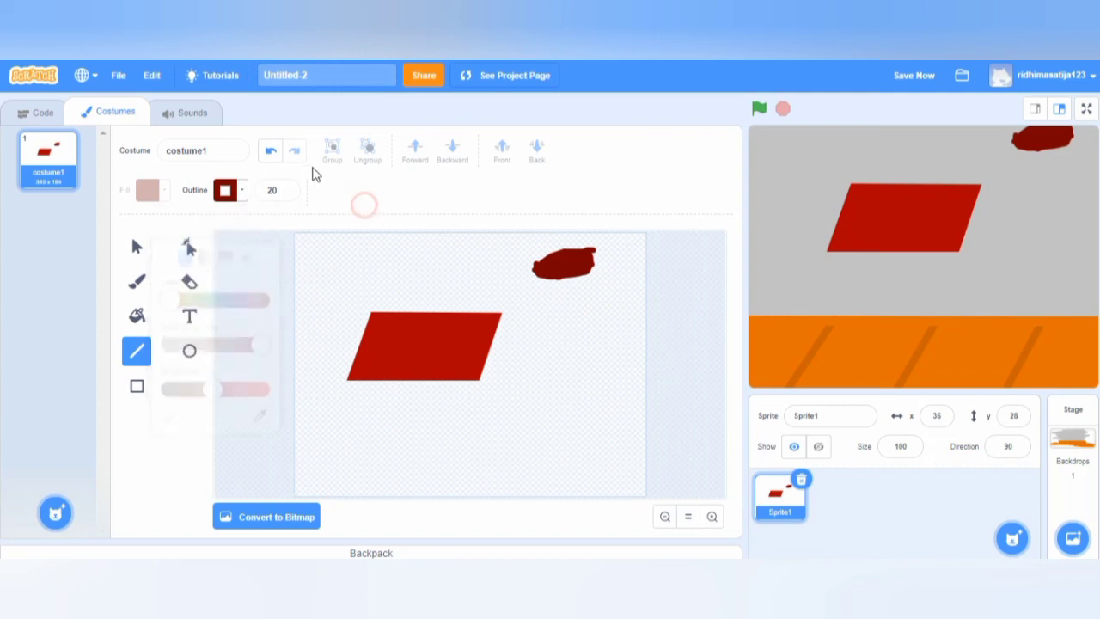
{"action": "left_click", "coordinate": [270, 151]}
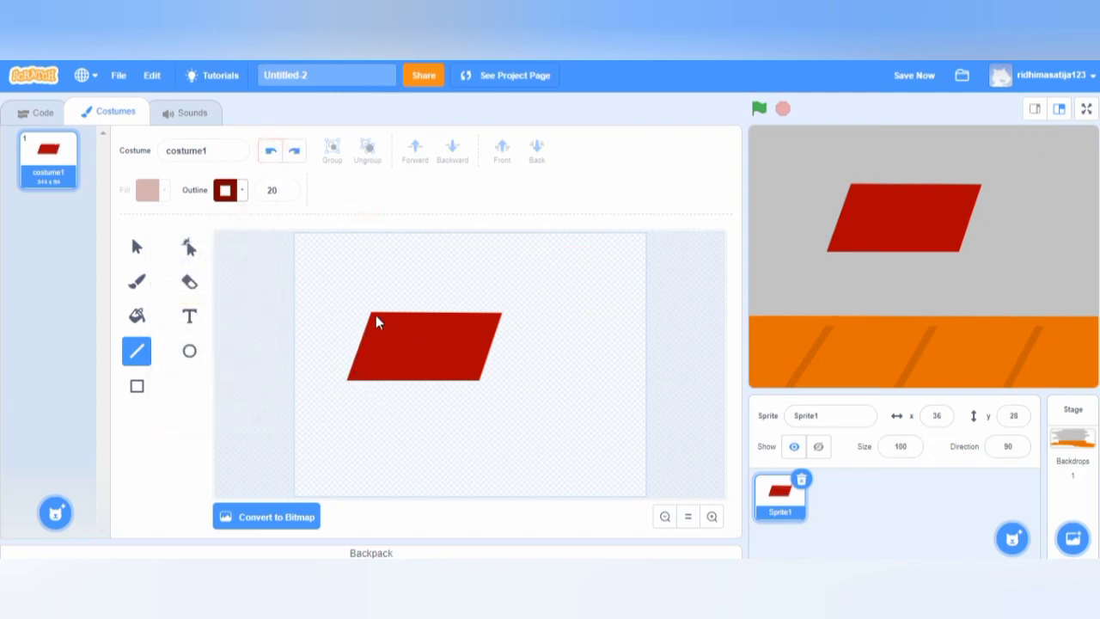
- Draw two vertical darker red table legs with the Line tool, down from the parallelogram's upper-left and lower-left corners to a similar level
{"action": "left_click_drag", "start_coordinate": [371, 313], "coordinate": [378, 441]}
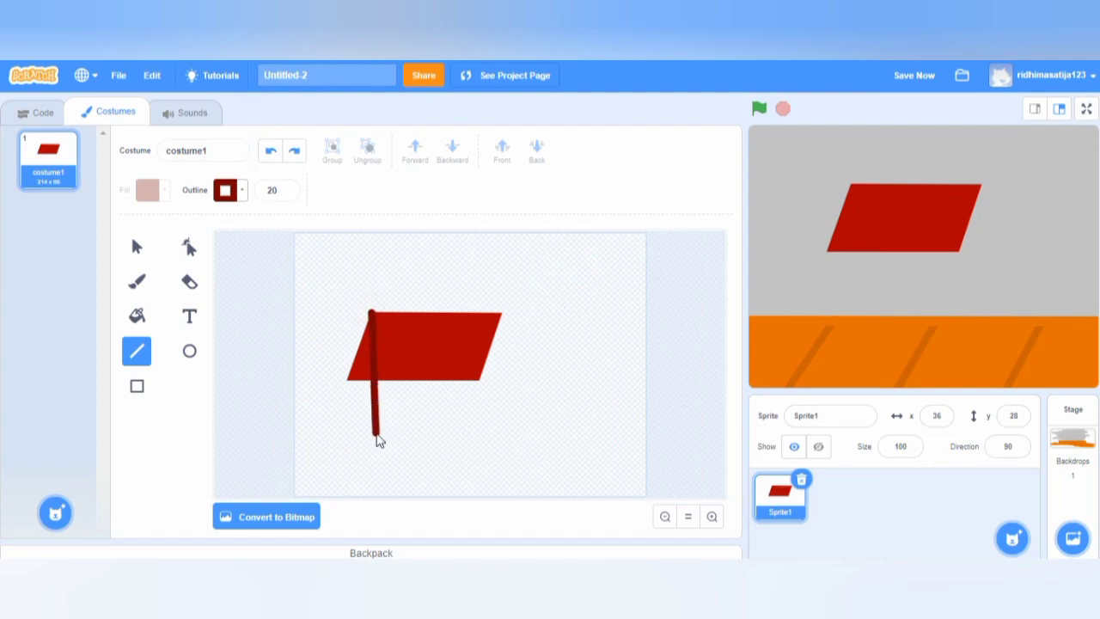
{"action": "left_click", "coordinate": [270, 151]}
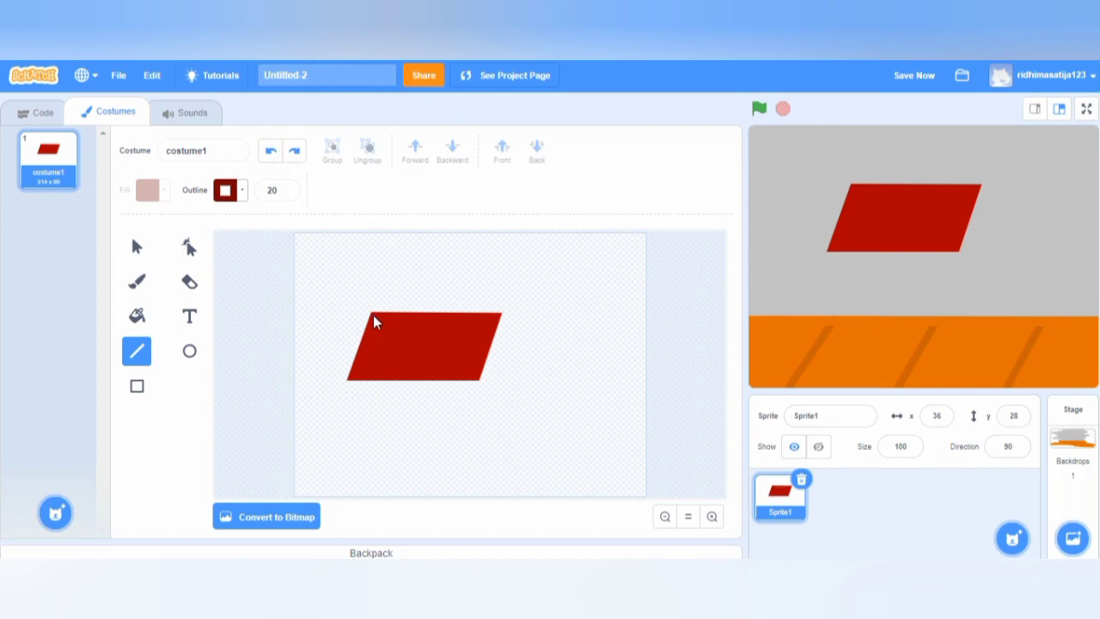
{"action": "left_click_drag", "start_coordinate": [375, 321], "coordinate": [371, 444]}
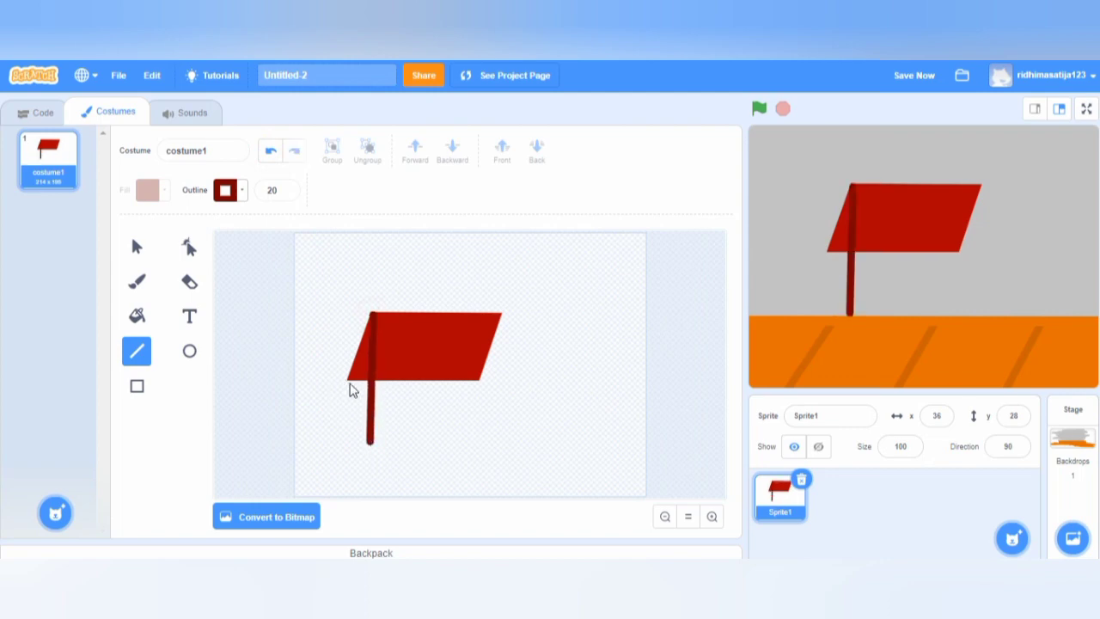
{"action": "left_click_drag", "start_coordinate": [347, 381], "coordinate": [344, 436]}
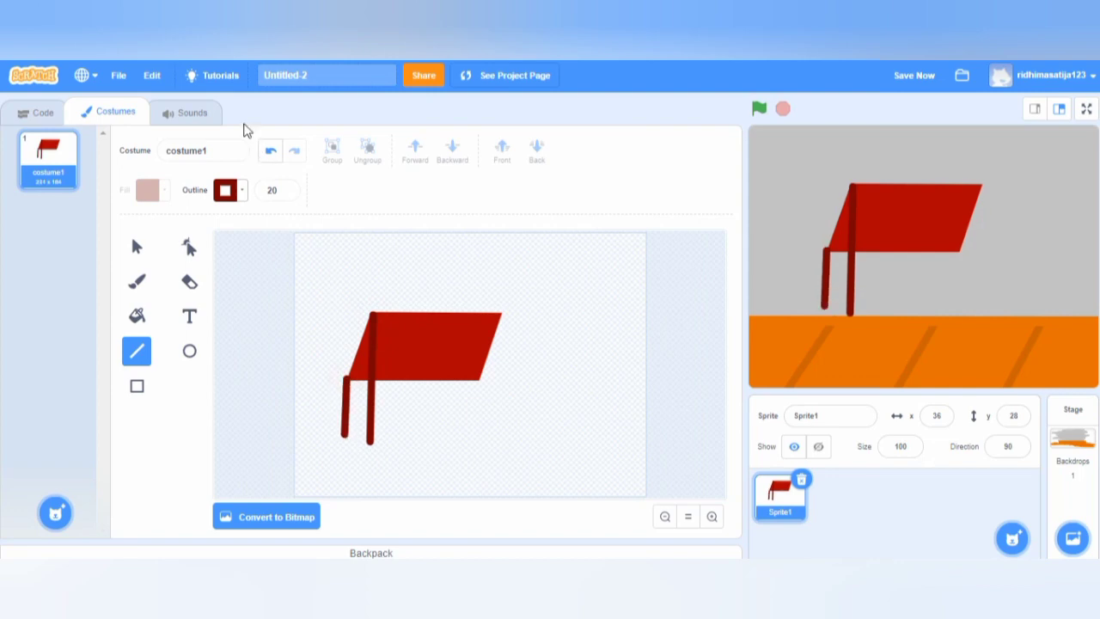
{"action": "left_click", "coordinate": [269, 151]}
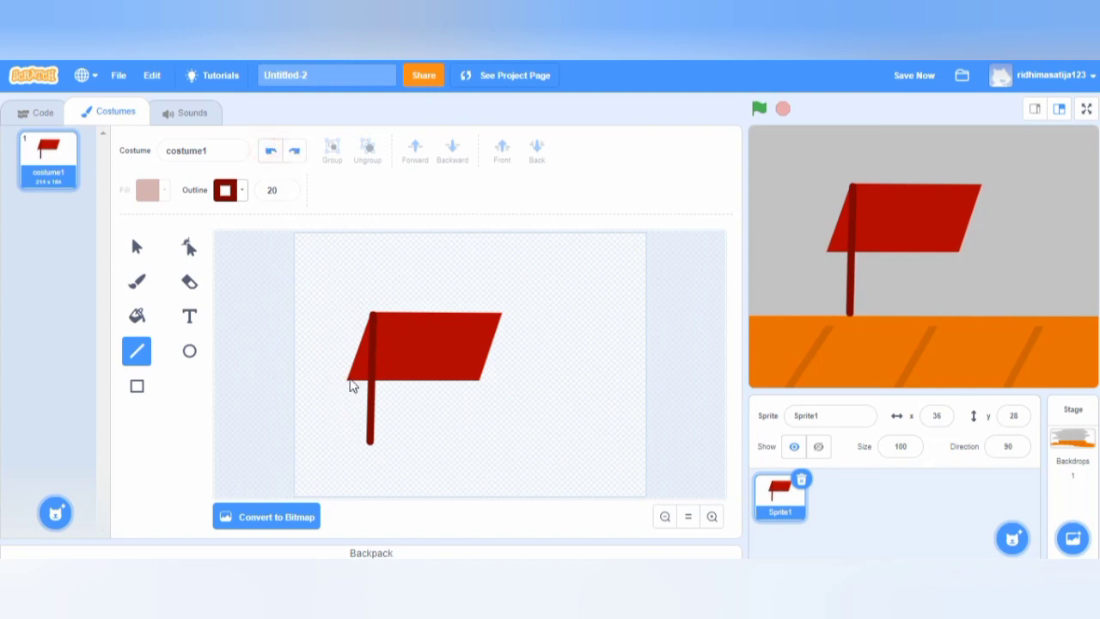
{"action": "left_click_drag", "start_coordinate": [351, 386], "coordinate": [351, 447]}
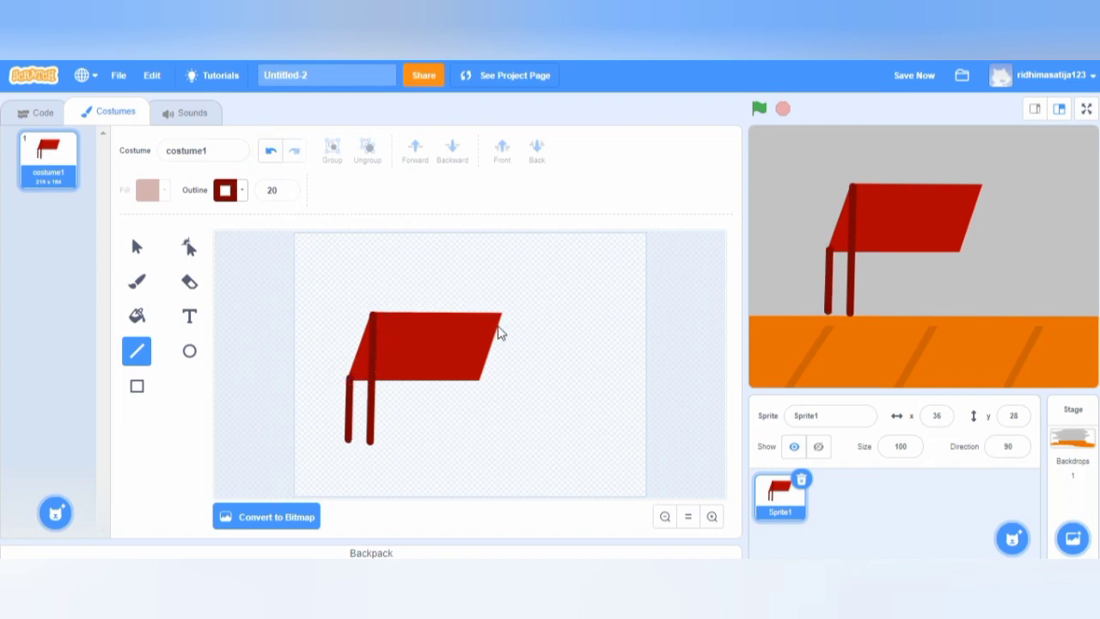
- Draw the two matching vertical legs down from the parallelogram's upper-right and lower-right corners
{"action": "left_click_drag", "start_coordinate": [500, 315], "coordinate": [502, 445]}
{"action": "left_click_drag", "start_coordinate": [478, 380], "coordinate": [479, 444]}
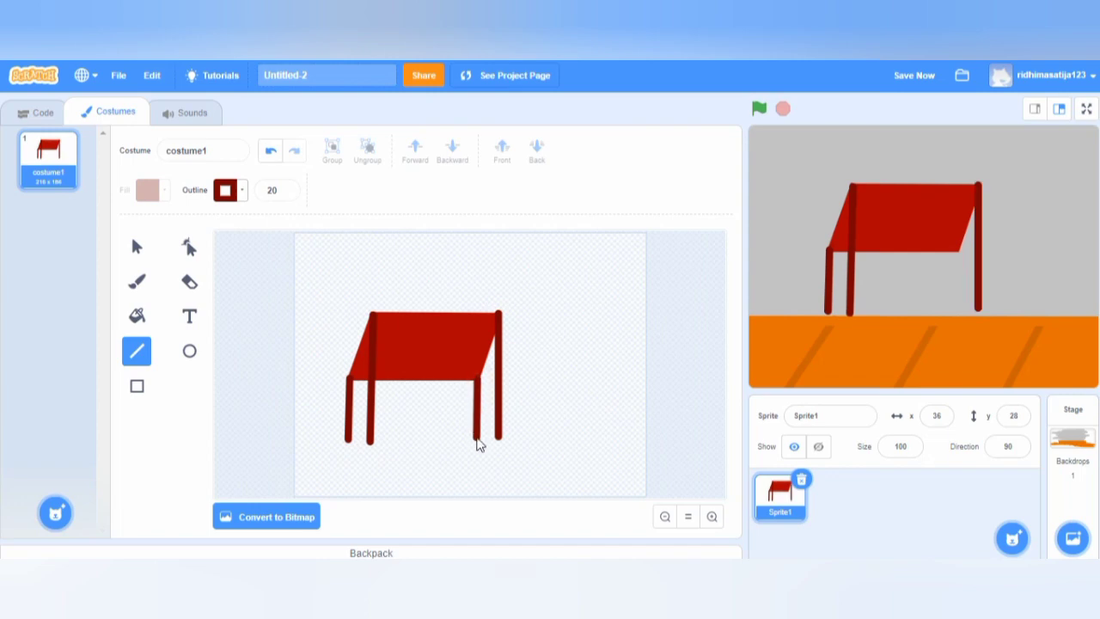
{"action": "left_click_drag", "start_coordinate": [479, 444], "coordinate": [479, 444]}
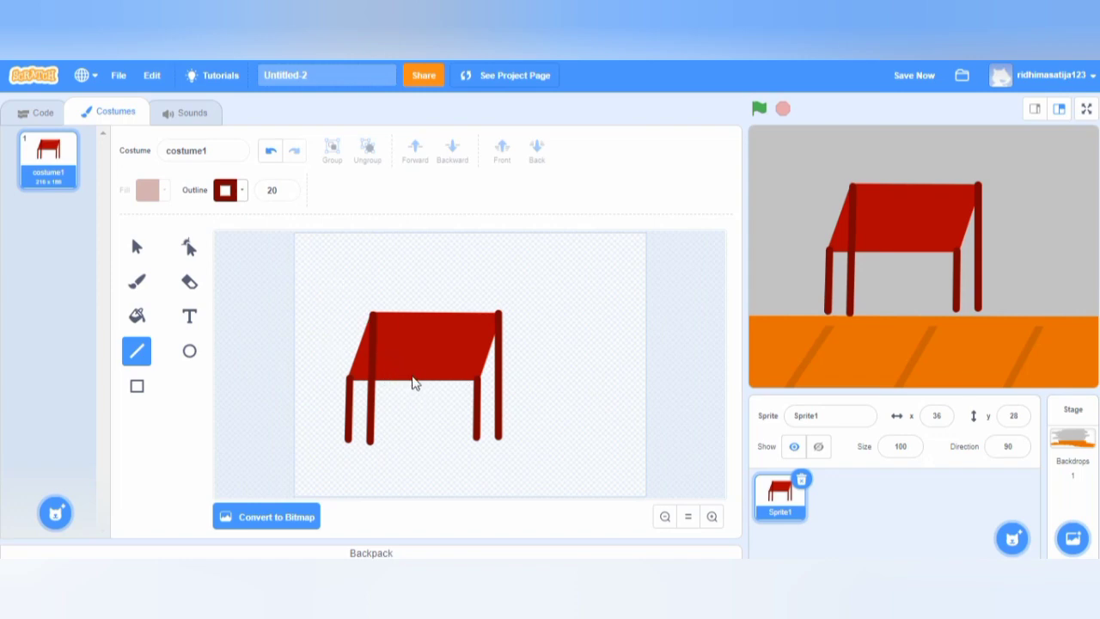
- Sample the tabletop's brighter red as the outline color for the Line tool
{"action": "left_click", "coordinate": [240, 201]}
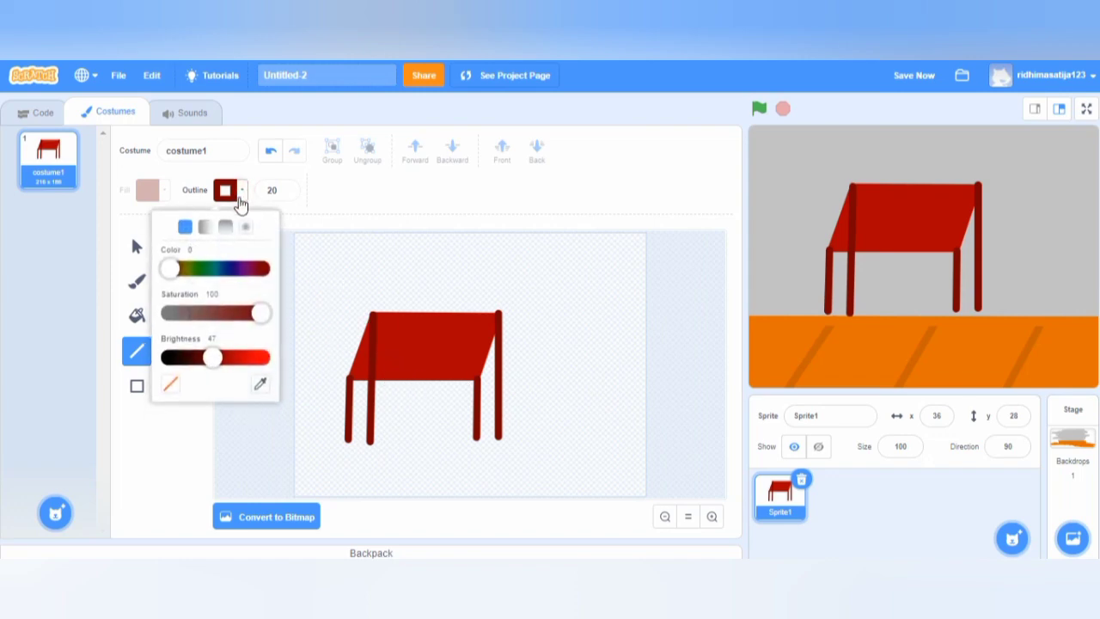
{"action": "left_click", "coordinate": [260, 388]}
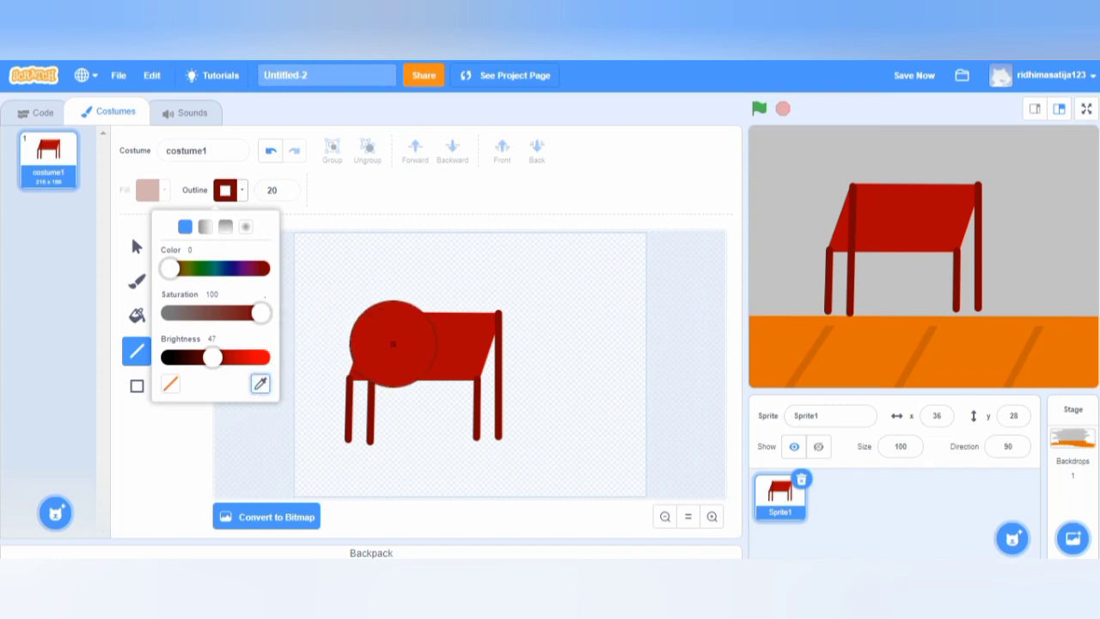
{"action": "left_click", "coordinate": [431, 351]}
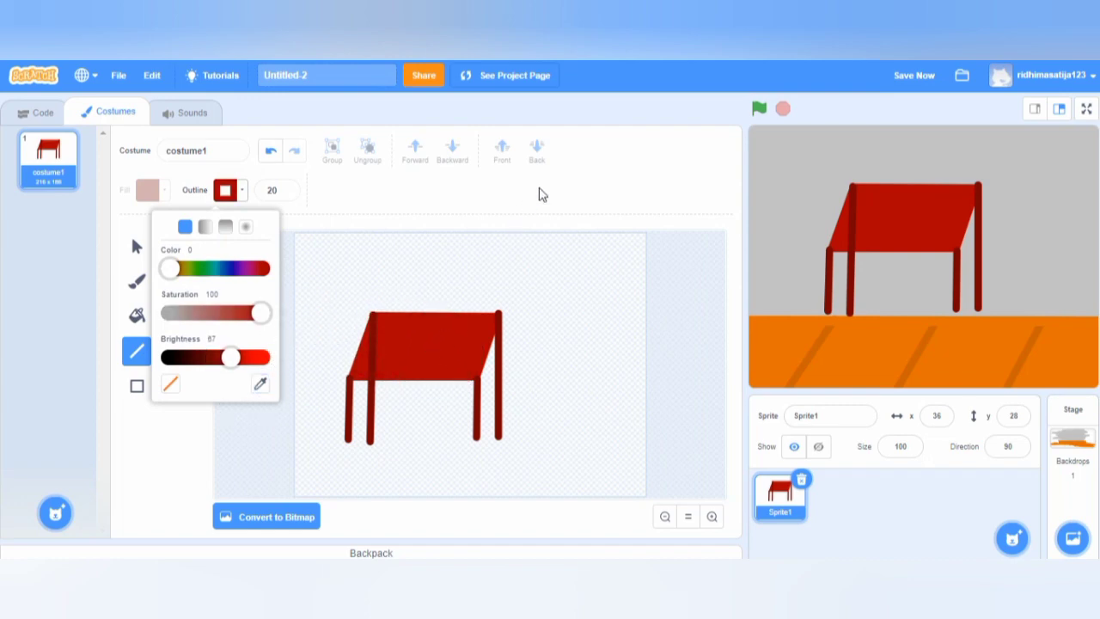
{"action": "left_click", "coordinate": [555, 172]}
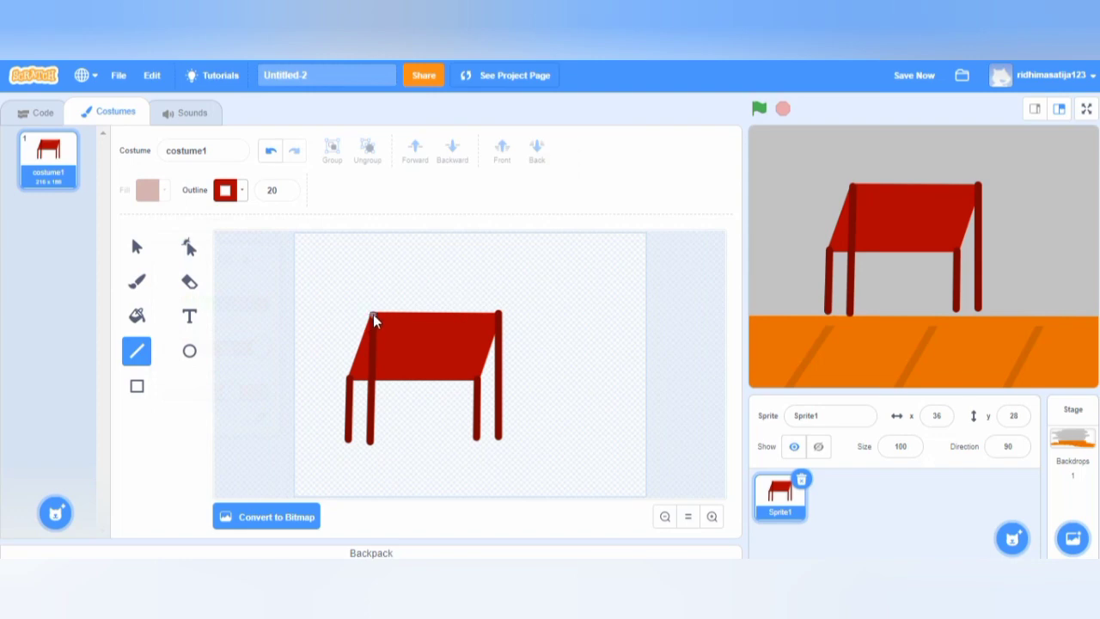
{"action": "left_click", "coordinate": [271, 152]}
- Switch to the Brush tool and sample the tabletop's red as the fill color
{"action": "left_click", "coordinate": [143, 282]}
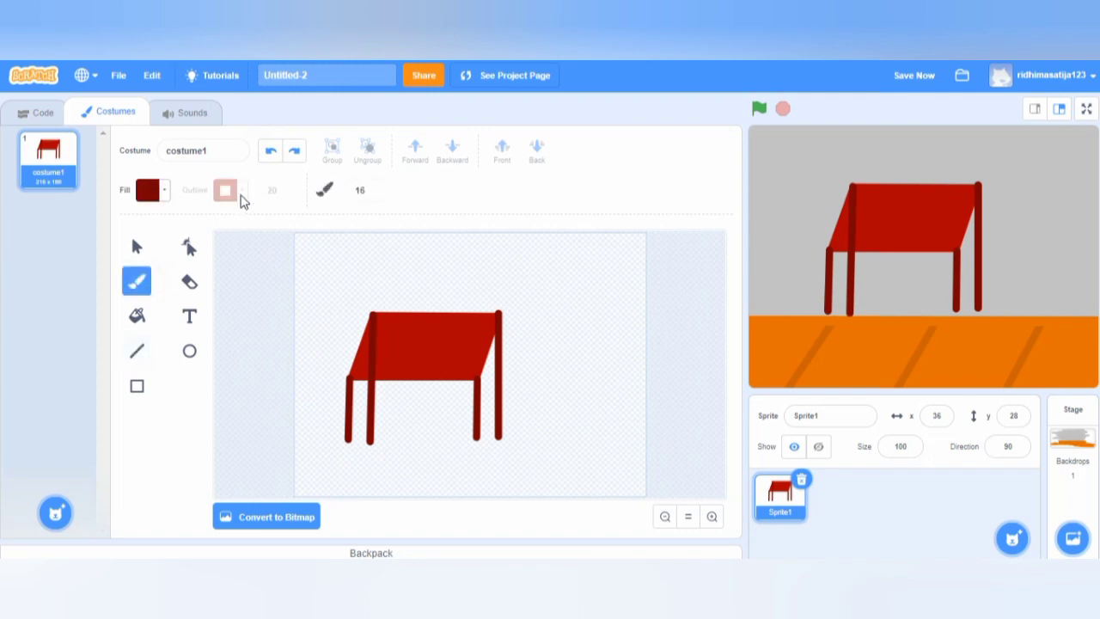
{"action": "left_click", "coordinate": [164, 192]}
{"action": "left_click", "coordinate": [191, 359]}
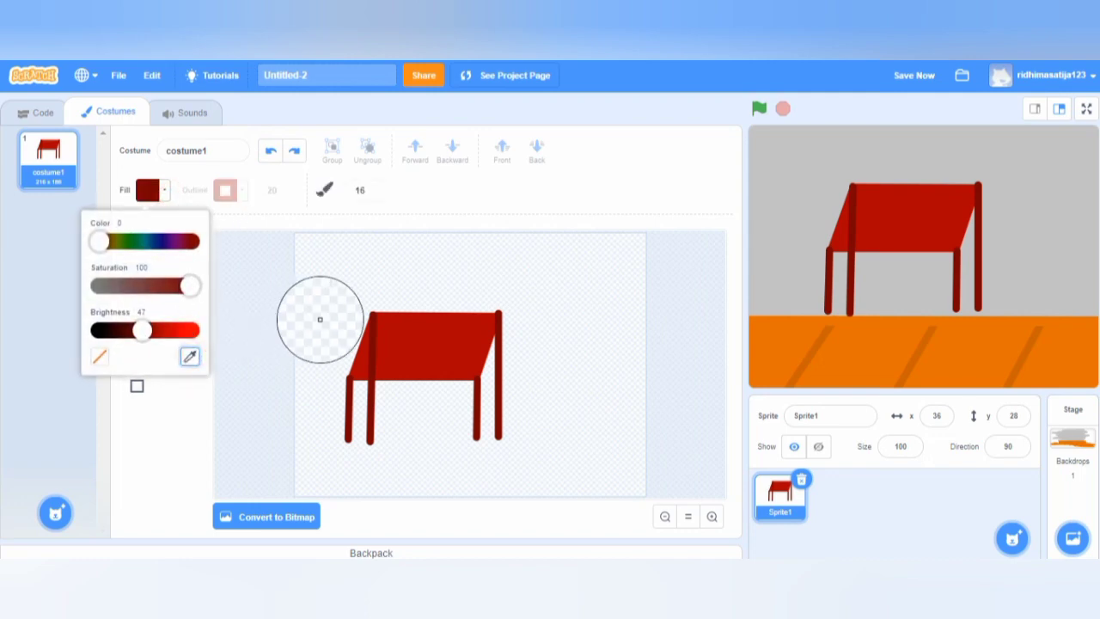
{"action": "left_click", "coordinate": [425, 348]}
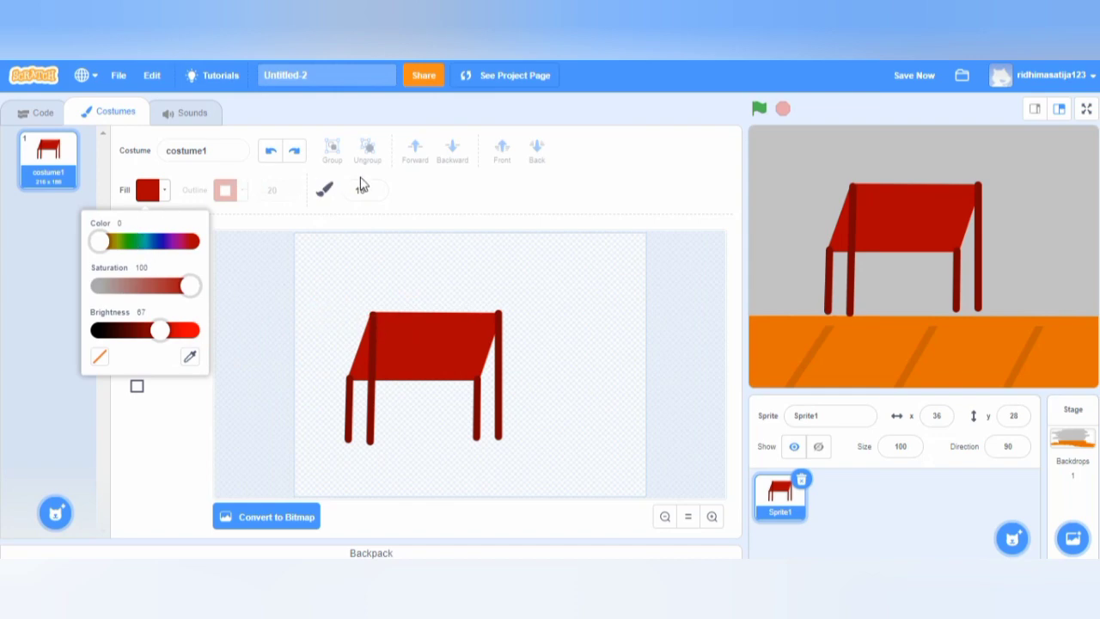
- Try to cover the part of the back-left leg that overlaps the tabletop with red brush strokes
{"action": "left_click", "coordinate": [374, 316]}
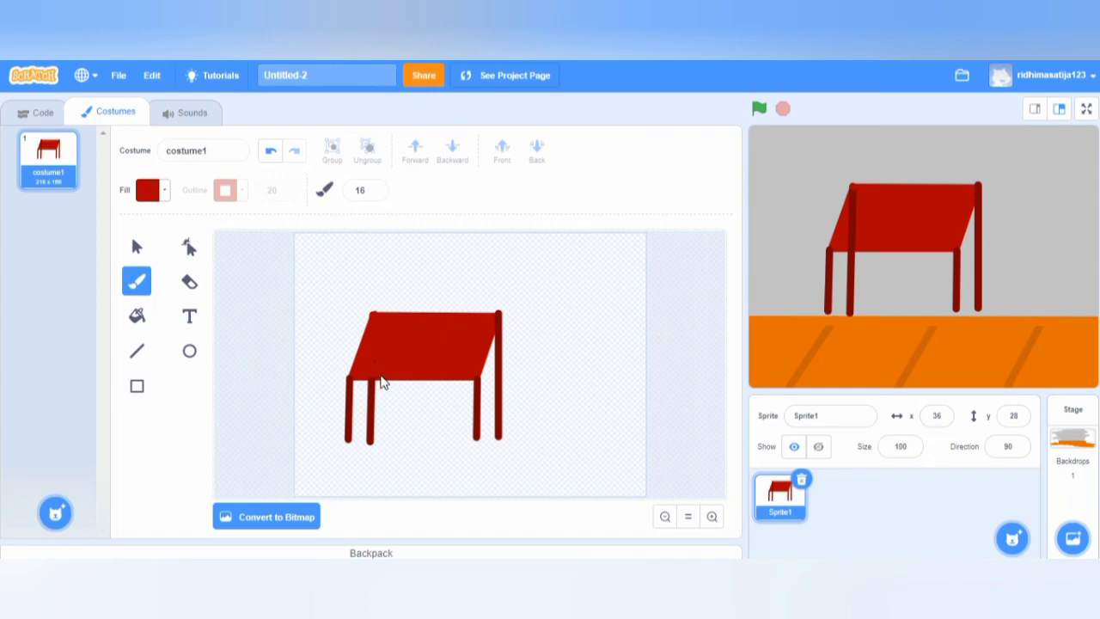
{"action": "left_click_drag", "start_coordinate": [373, 313], "coordinate": [372, 378]}
{"action": "left_click", "coordinate": [270, 151]}
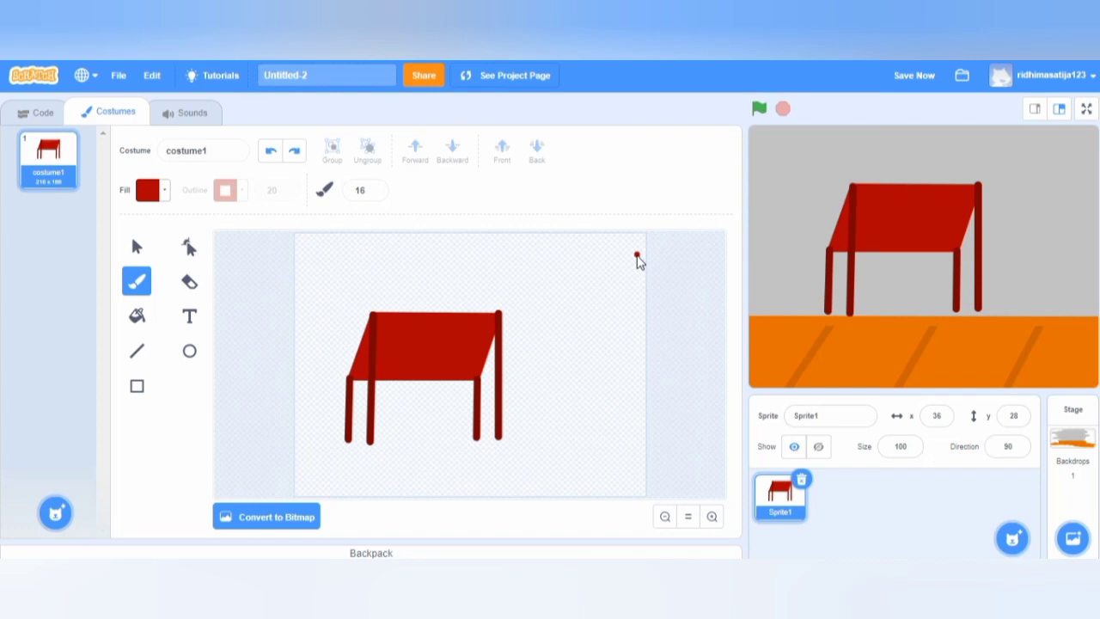
- Set the brush size to 19 and paint tabletop red over the back-left leg's upper part, down to the front edge
{"action": "left_click", "coordinate": [373, 187]}
{"action": "left_click", "coordinate": [374, 188]}
{"action": "left_click", "coordinate": [373, 187]}
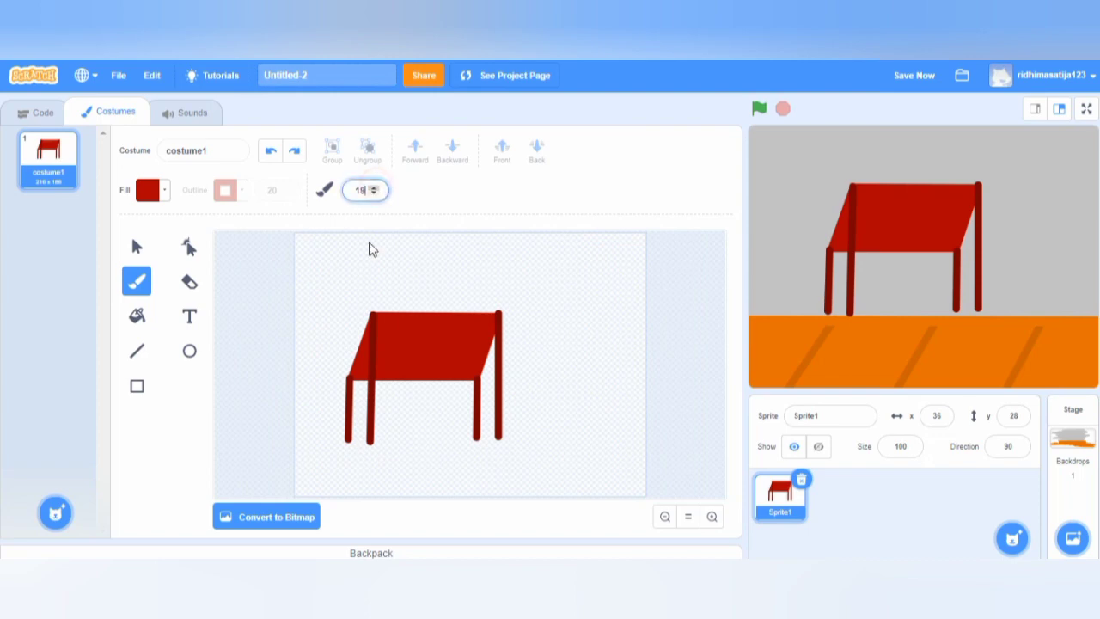
{"action": "left_click", "coordinate": [374, 316]}
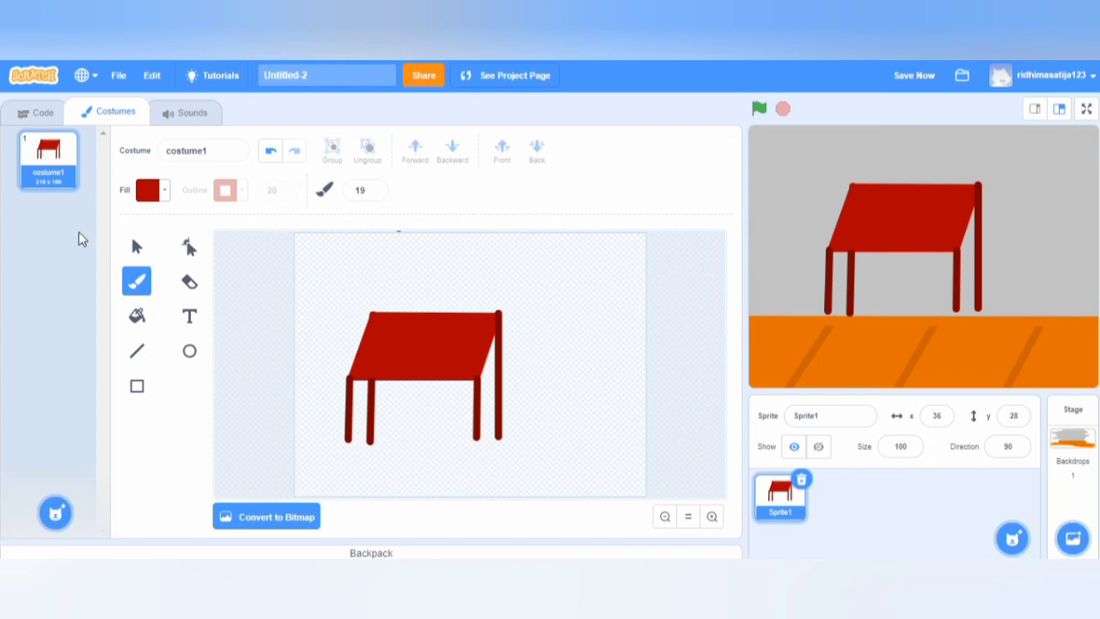
- Draw a straight red line of width 20 along the tabletop's front edge, from the front-left leg to the front-right leg
{"action": "left_click", "coordinate": [140, 353]}
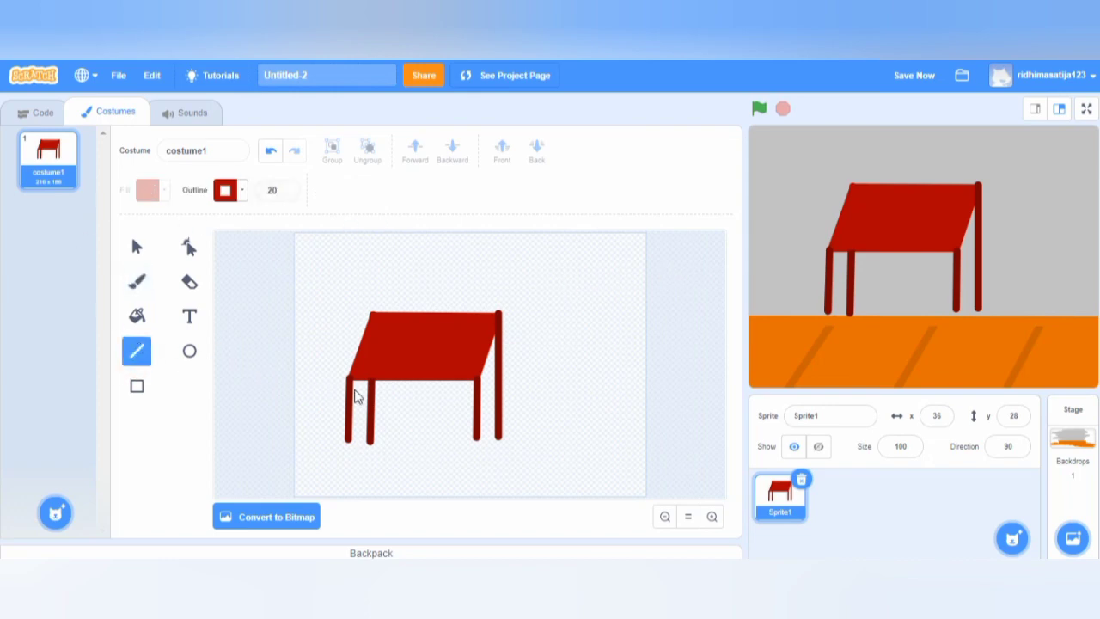
{"action": "left_click_drag", "start_coordinate": [362, 382], "coordinate": [467, 381]}
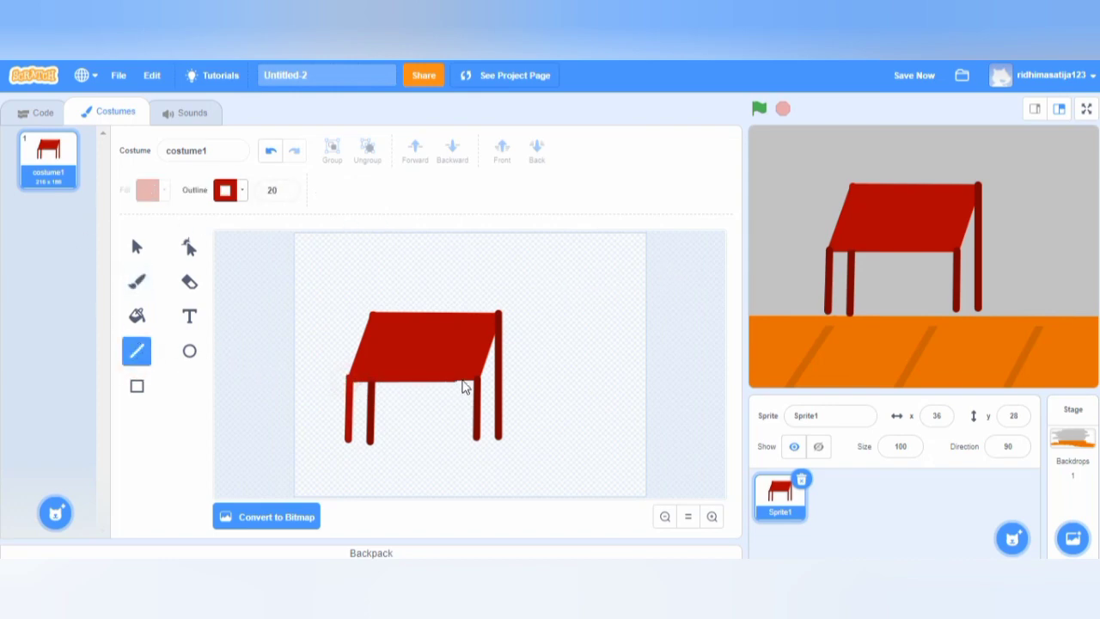
{"action": "left_click", "coordinate": [270, 151]}
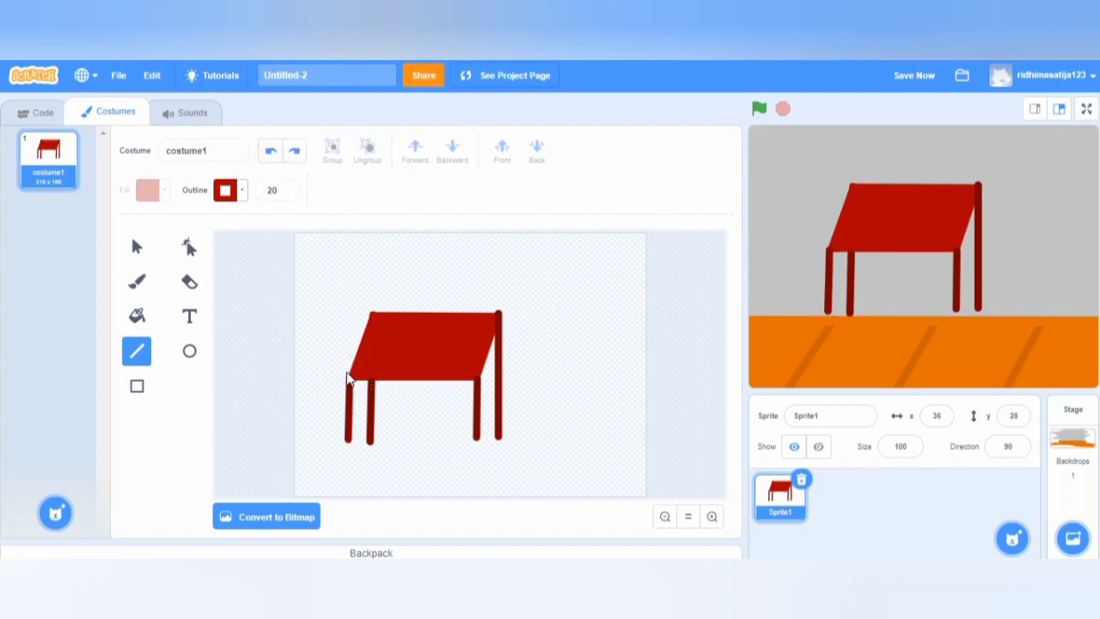
{"action": "mouse_move", "coordinate": [348, 381]}
{"action": "left_mouse_down"}
{"action": "mouse_move", "coordinate": [489, 380]}
{"action": "mouse_move", "coordinate": [477, 385]}
{"action": "left_mouse_up"}
{"action": "left_click", "coordinate": [191, 283]}
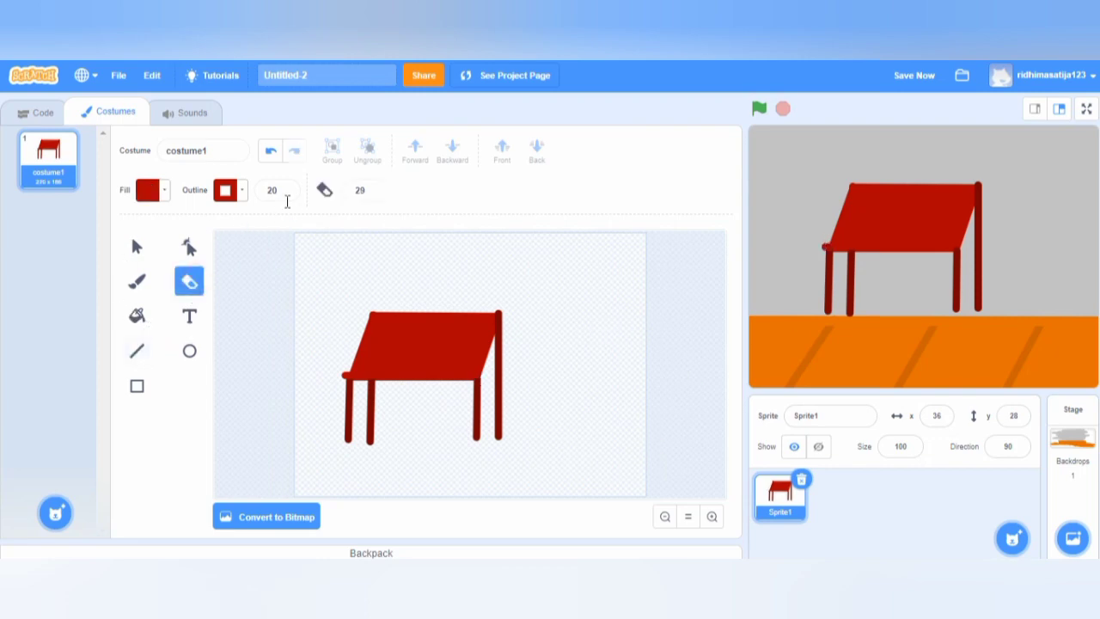
{"action": "left_click", "coordinate": [375, 197]}
{"action": "left_click", "coordinate": [375, 195]}
- Draw a slanted red line along the tabletop's left edge from its back-left corner to its front-left corner
{"action": "left_click", "coordinate": [135, 355]}
{"action": "left_click_drag", "start_coordinate": [370, 318], "coordinate": [368, 322]}
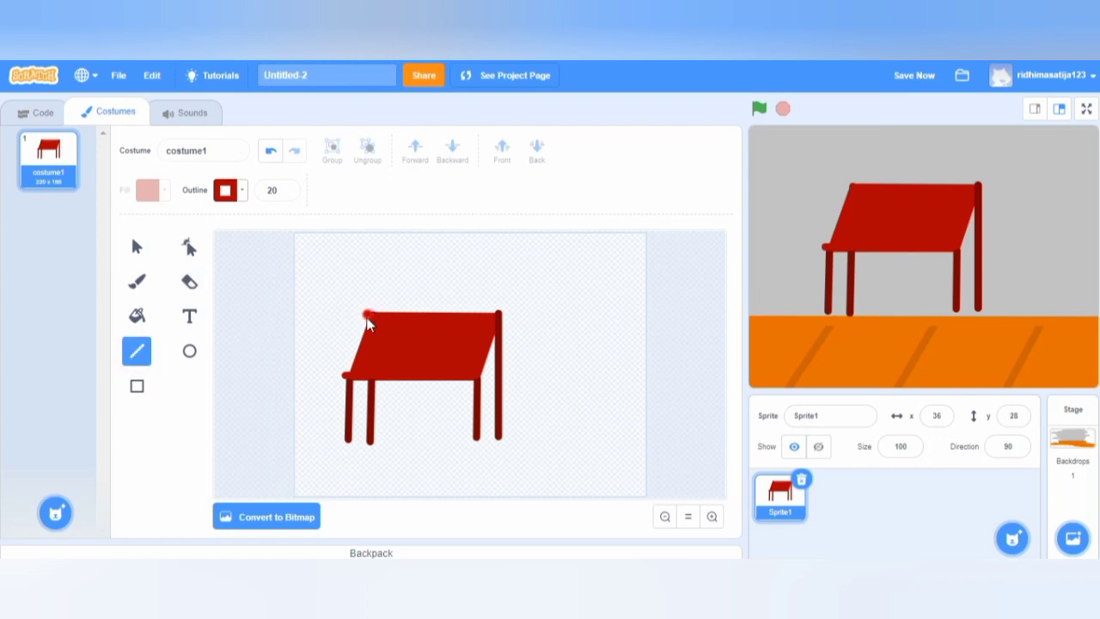
{"action": "left_click_drag", "start_coordinate": [359, 374], "coordinate": [345, 382]}
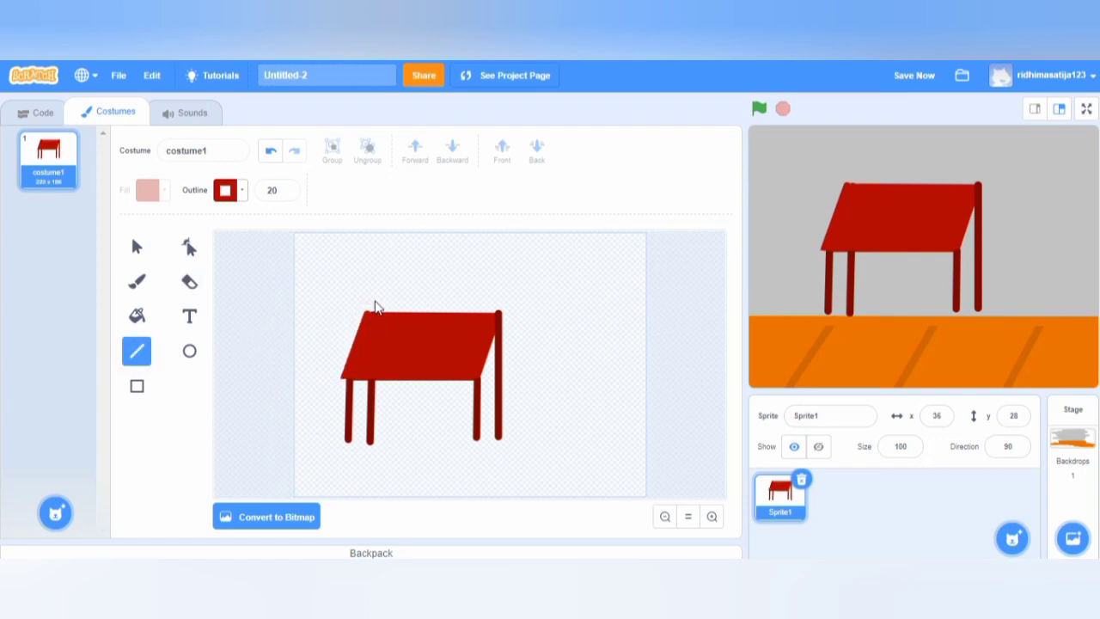
- Draw a straight red line of width 20 along the tabletop's back edge, ending at the top of the back-right leg
{"action": "left_click_drag", "start_coordinate": [368, 323], "coordinate": [503, 323]}
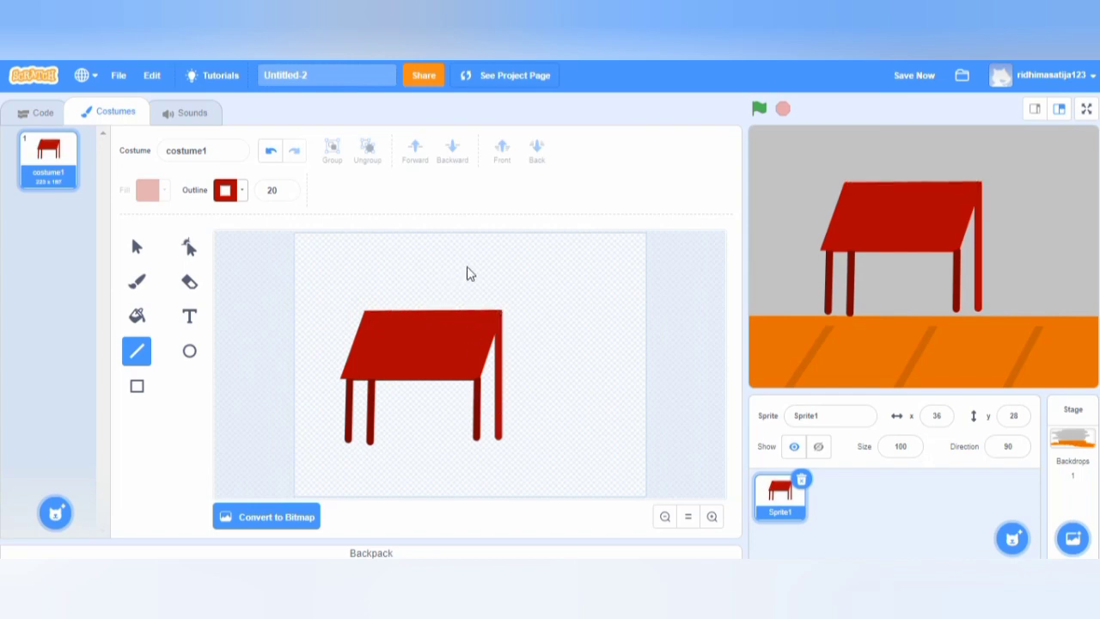
{"action": "left_click", "coordinate": [270, 151]}
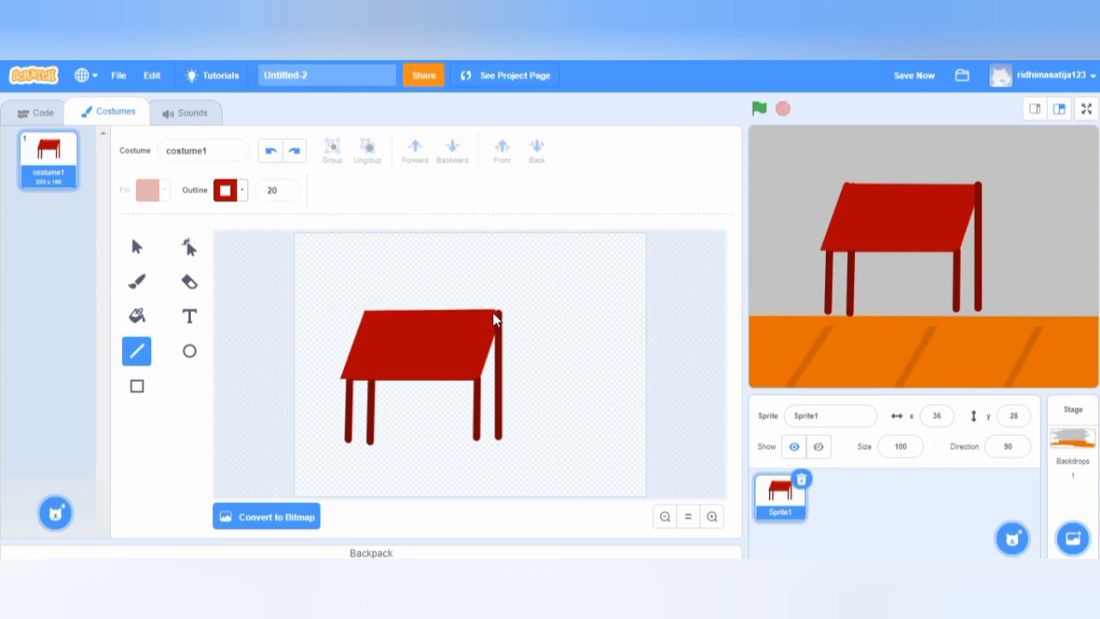
{"action": "left_click_drag", "start_coordinate": [494, 318], "coordinate": [495, 316]}
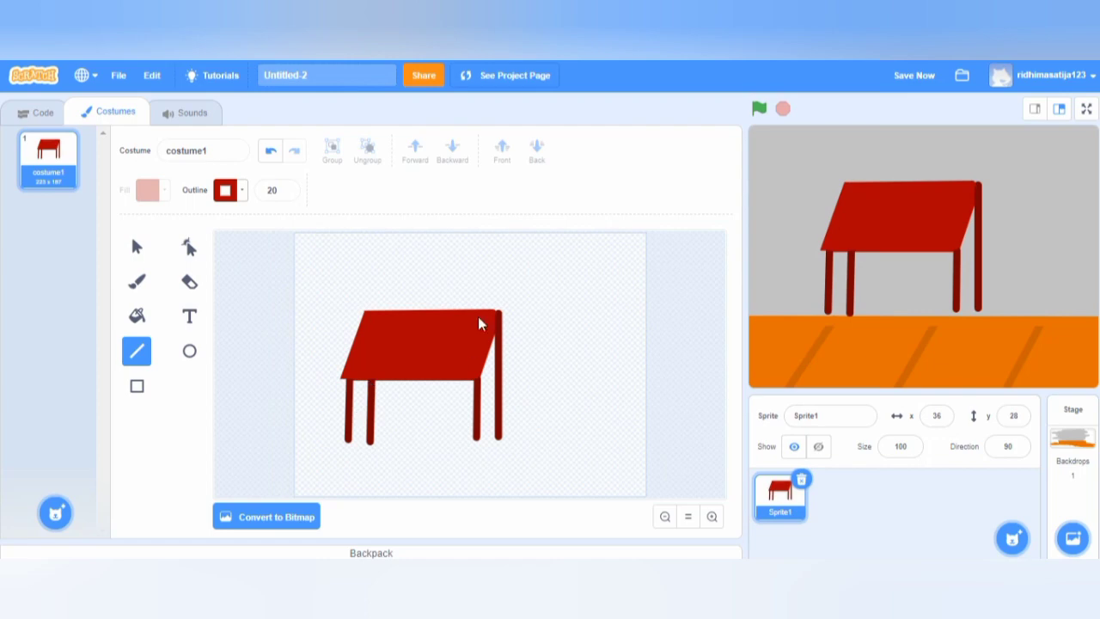
{"action": "left_click", "coordinate": [137, 284]}
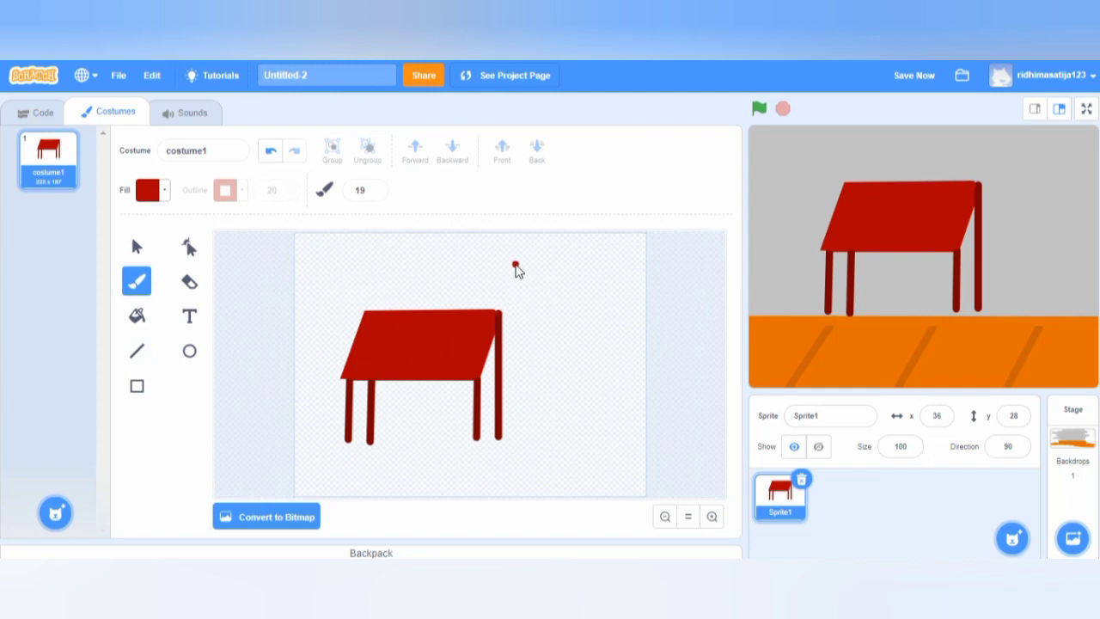
- Set the table sprite's size to 80 and place it in the stage's lower-right corner, at about x 192, y -85
{"action": "left_click", "coordinate": [39, 114]}
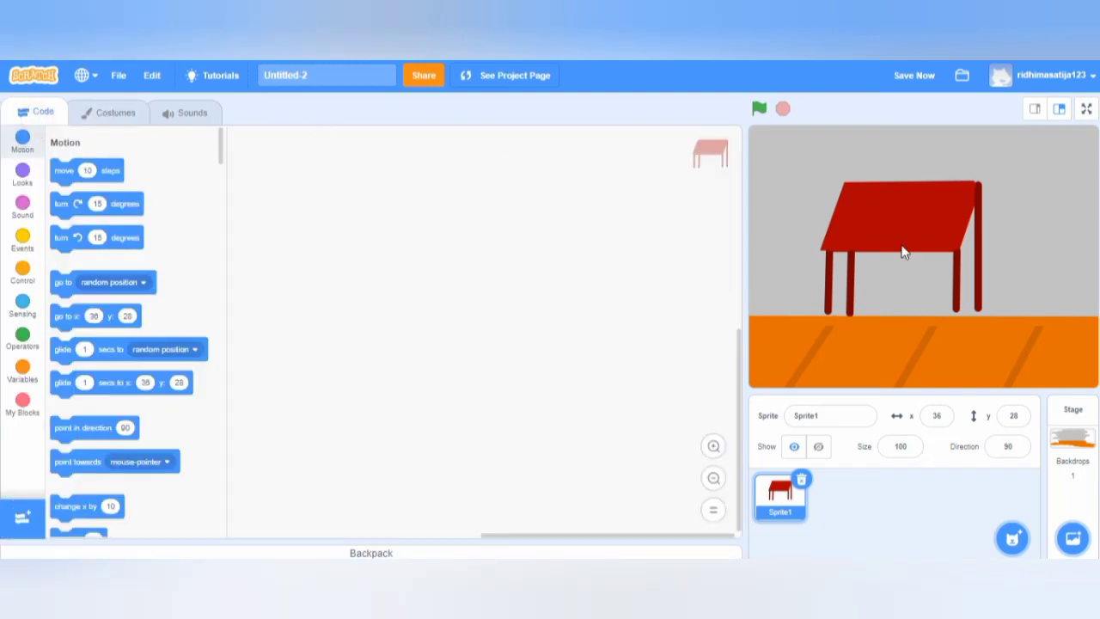
{"action": "left_click_drag", "start_coordinate": [875, 230], "coordinate": [987, 298]}
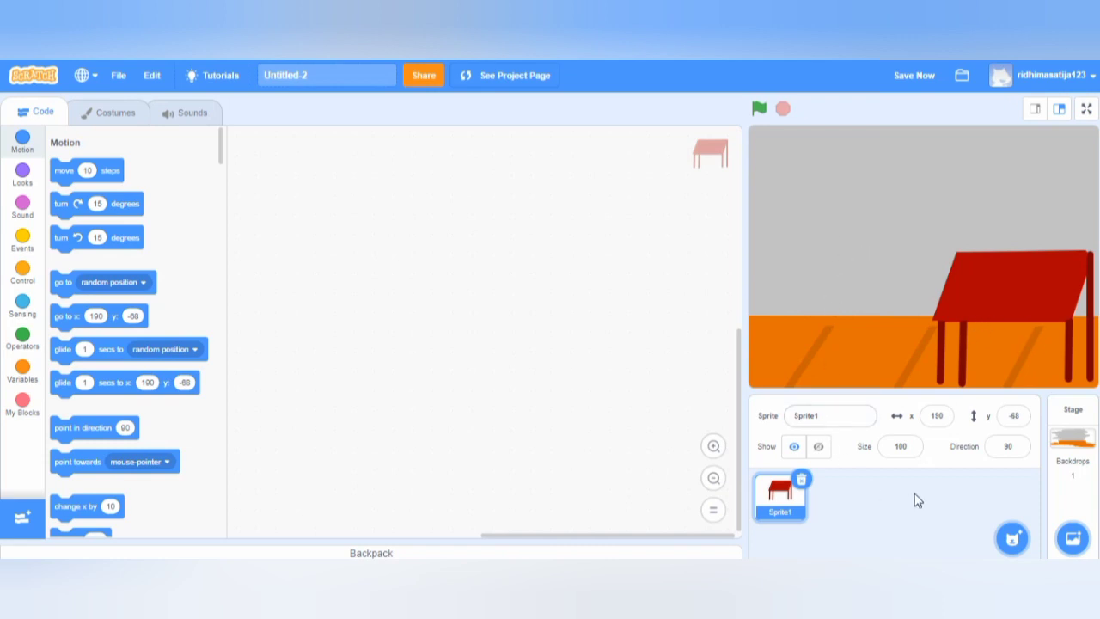
{"action": "left_click", "coordinate": [903, 446]}
{"action": "type", "text": "80"}
{"action": "key", "text": "Return"}
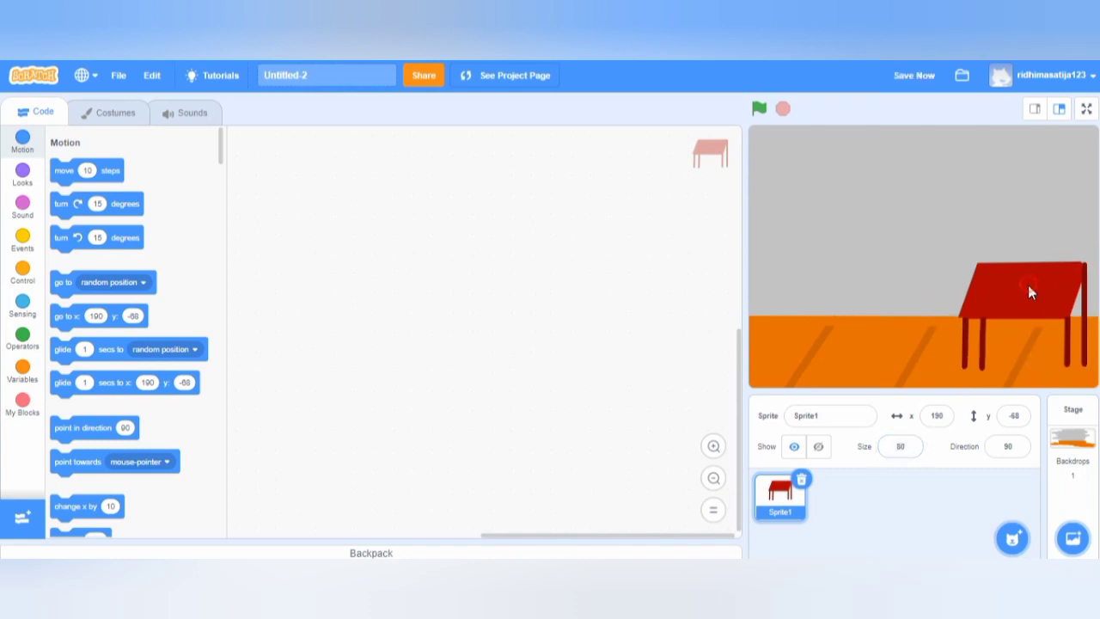
{"action": "left_click_drag", "start_coordinate": [1028, 284], "coordinate": [1032, 294]}
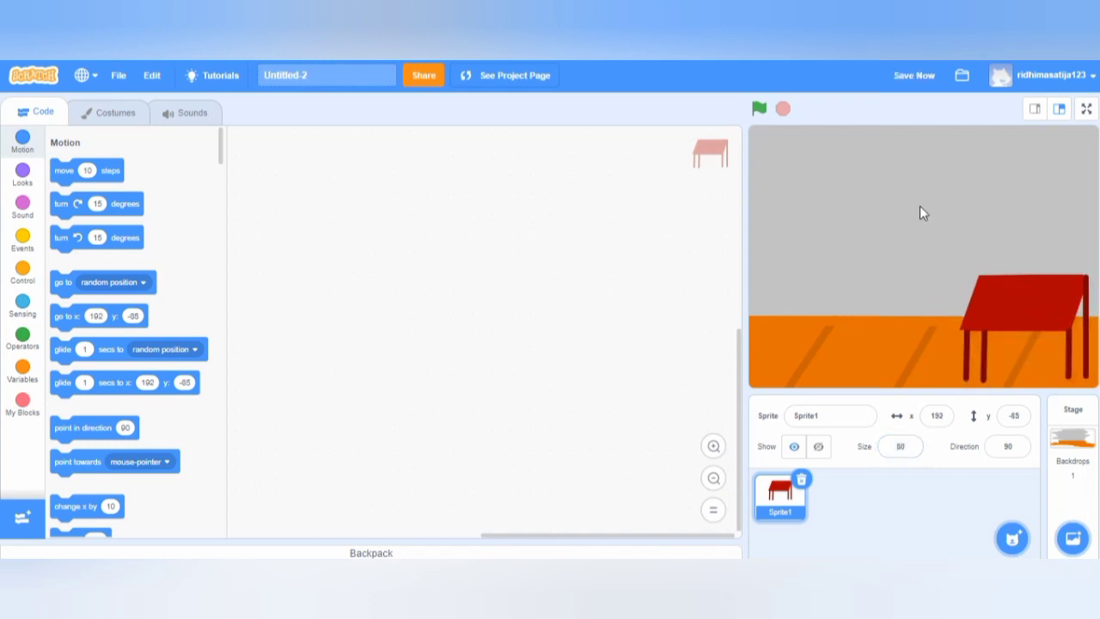
- Paint a new sprite and draw the left, top and right sides of a large rectangular frame with red lines of width 34
{"action": "mouse_move", "coordinate": [1012, 538]}
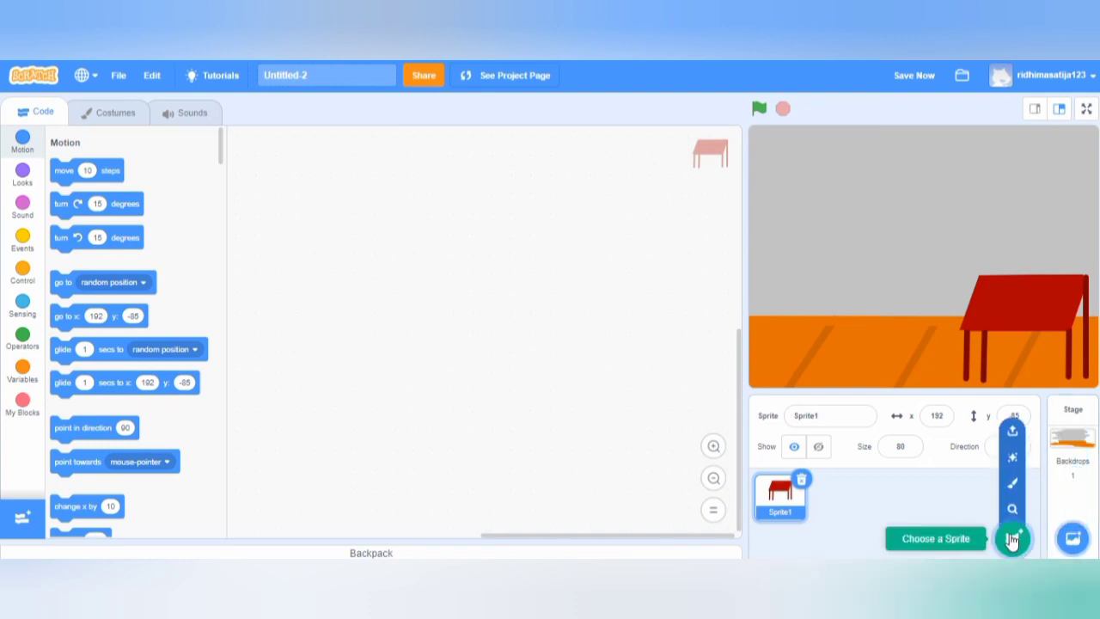
{"action": "left_click", "coordinate": [1012, 482]}
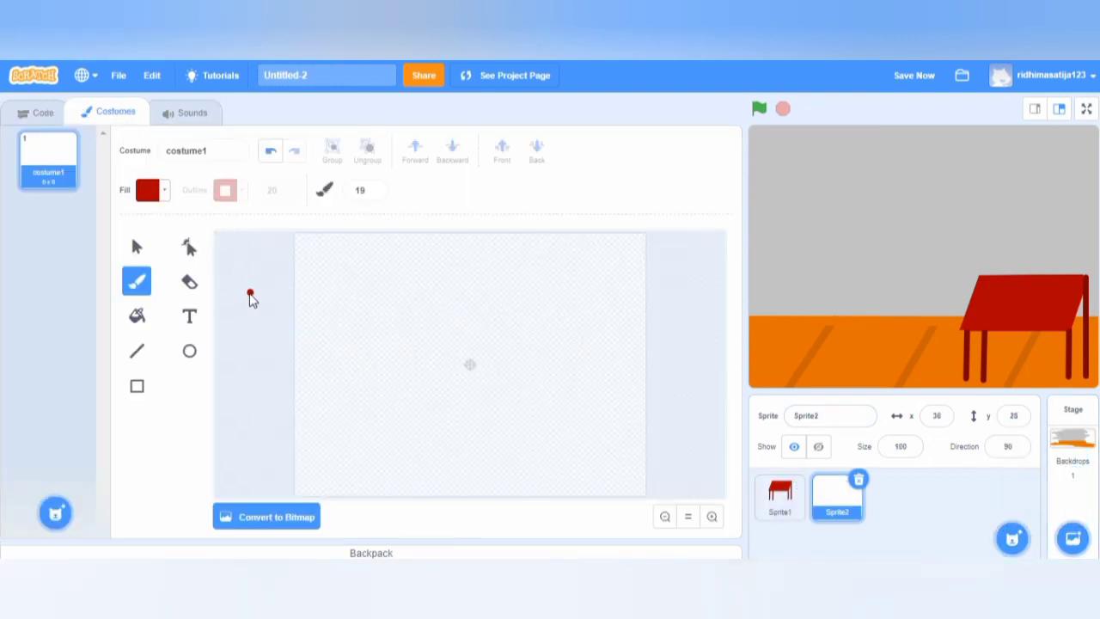
{"action": "left_click", "coordinate": [136, 353]}
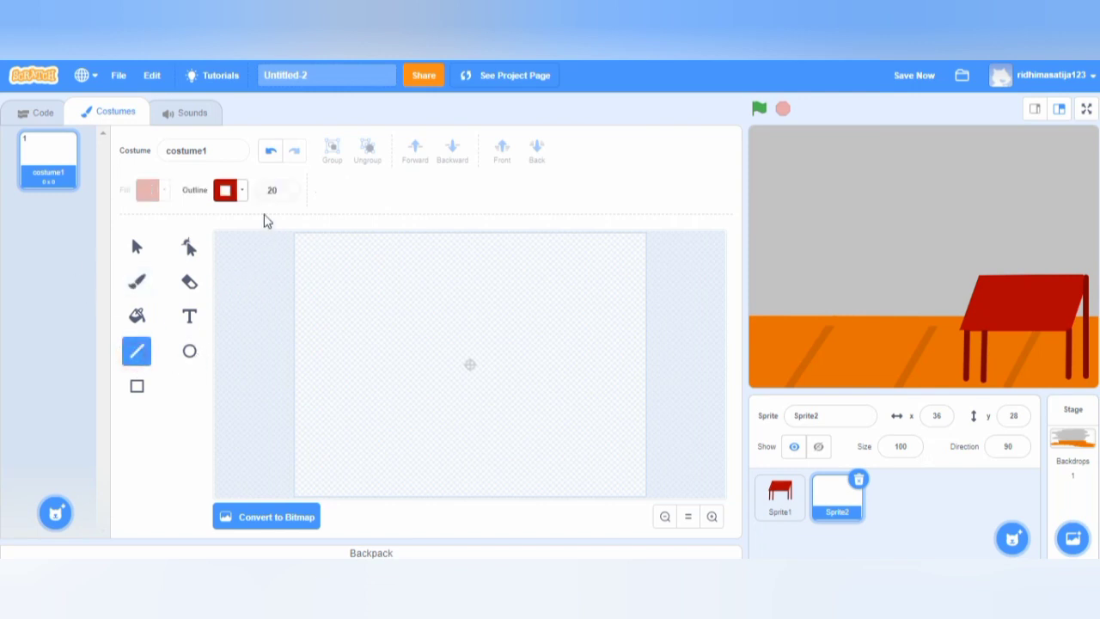
{"action": "left_click", "coordinate": [283, 189]}
{"action": "type", "text": "34"}
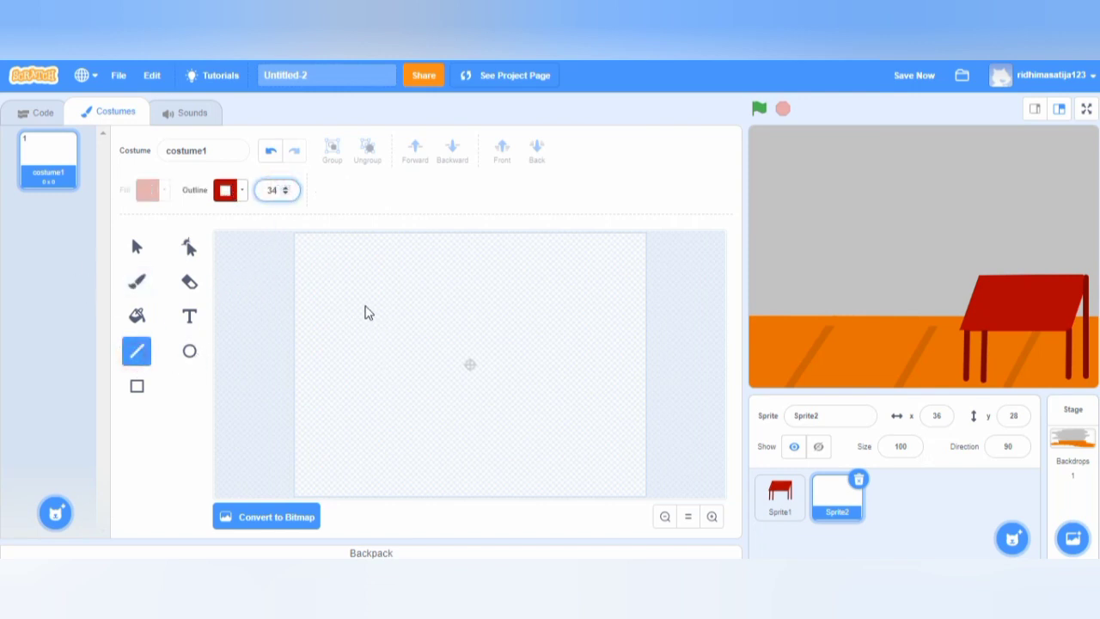
{"action": "mouse_move", "coordinate": [354, 290]}
{"action": "left_mouse_down"}
{"action": "mouse_move", "coordinate": [344, 400]}
{"action": "mouse_move", "coordinate": [355, 429]}
{"action": "left_mouse_up"}
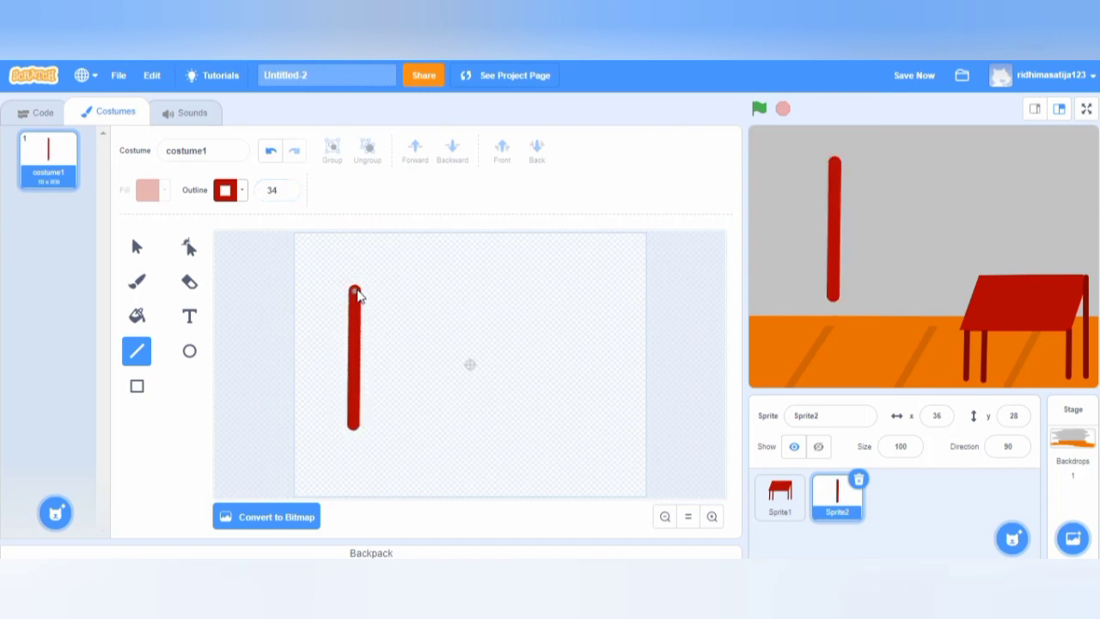
{"action": "mouse_move", "coordinate": [357, 294]}
{"action": "left_mouse_down"}
{"action": "mouse_move", "coordinate": [564, 295]}
{"action": "mouse_move", "coordinate": [565, 420]}
{"action": "left_mouse_up"}
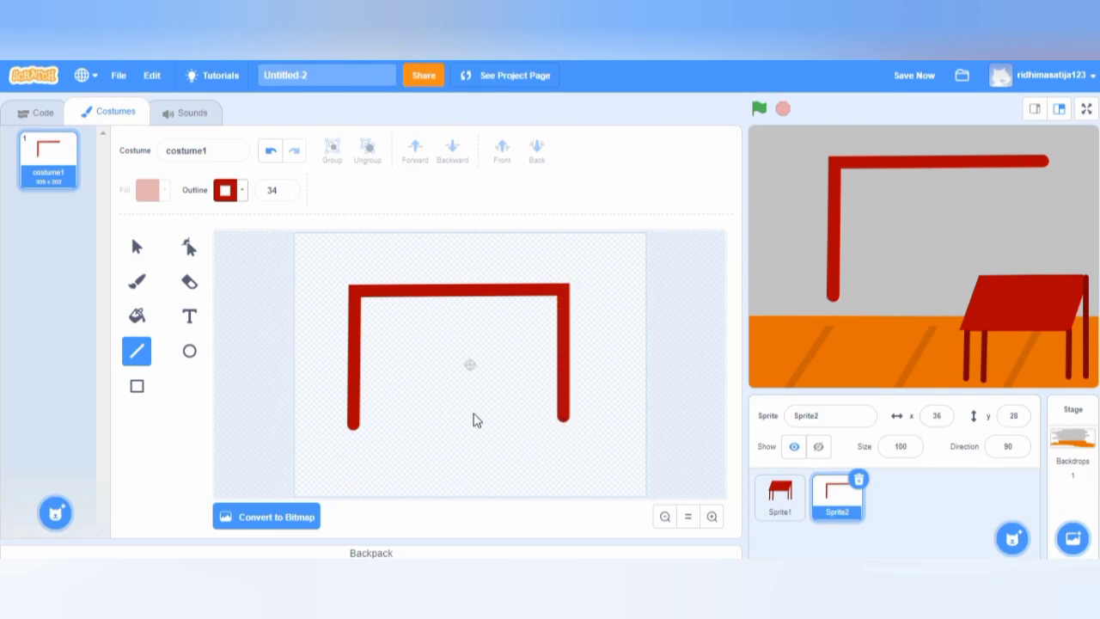
- Try a straight bottom line on the frame, and undo it together with the frame's right side
{"action": "mouse_move", "coordinate": [354, 425]}
{"action": "left_mouse_down"}
{"action": "mouse_move", "coordinate": [578, 433]}
{"action": "mouse_move", "coordinate": [560, 425]}
{"action": "left_mouse_up"}
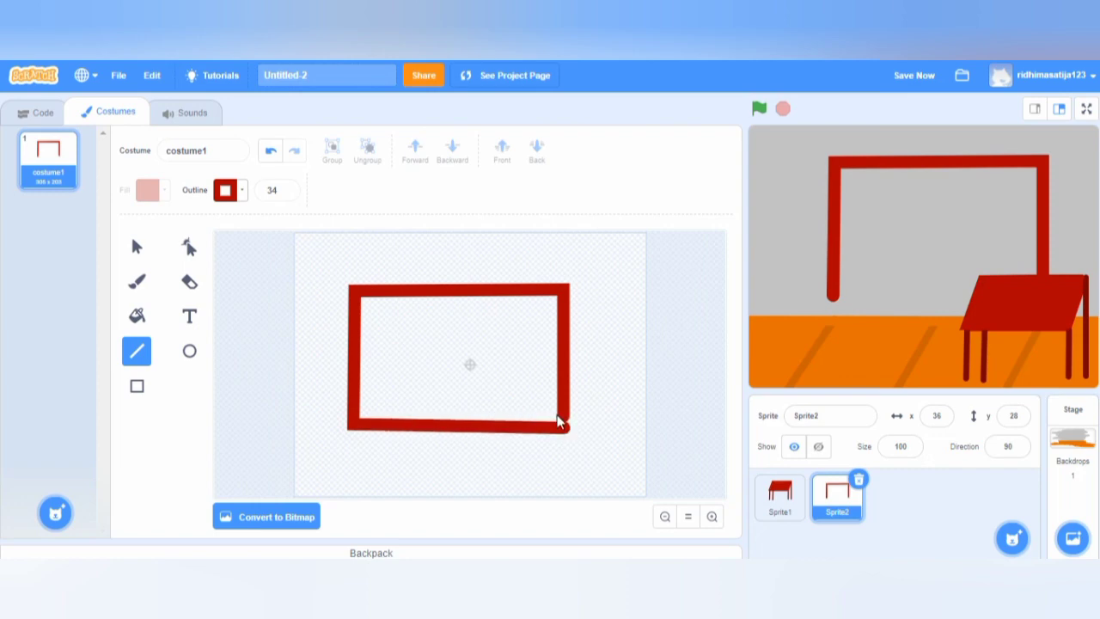
{"action": "left_click", "coordinate": [270, 152]}
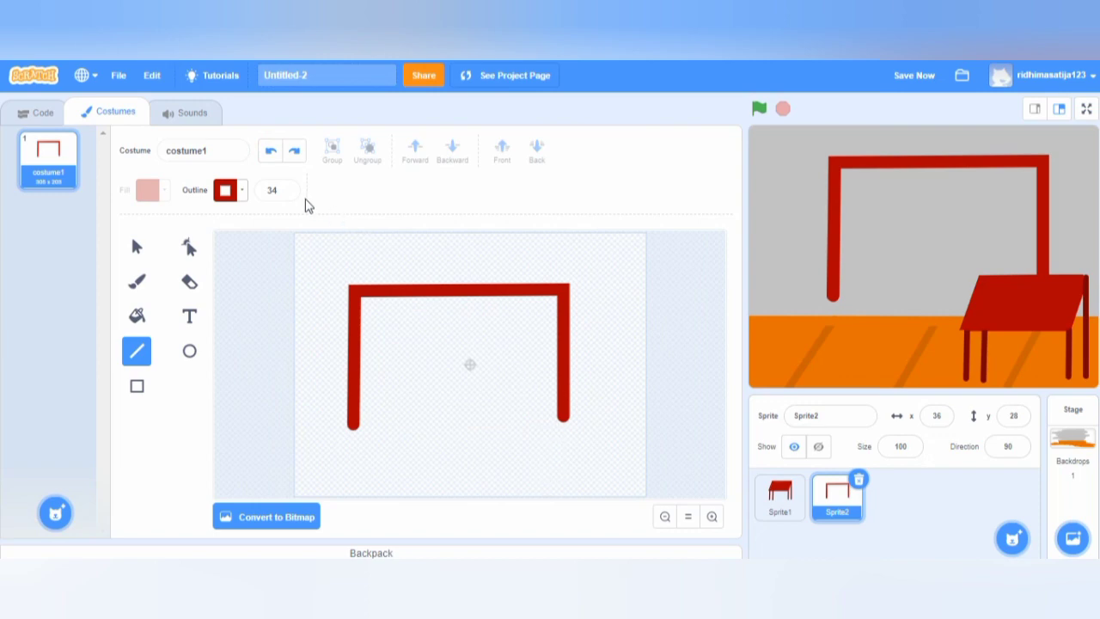
{"action": "left_click", "coordinate": [270, 150]}
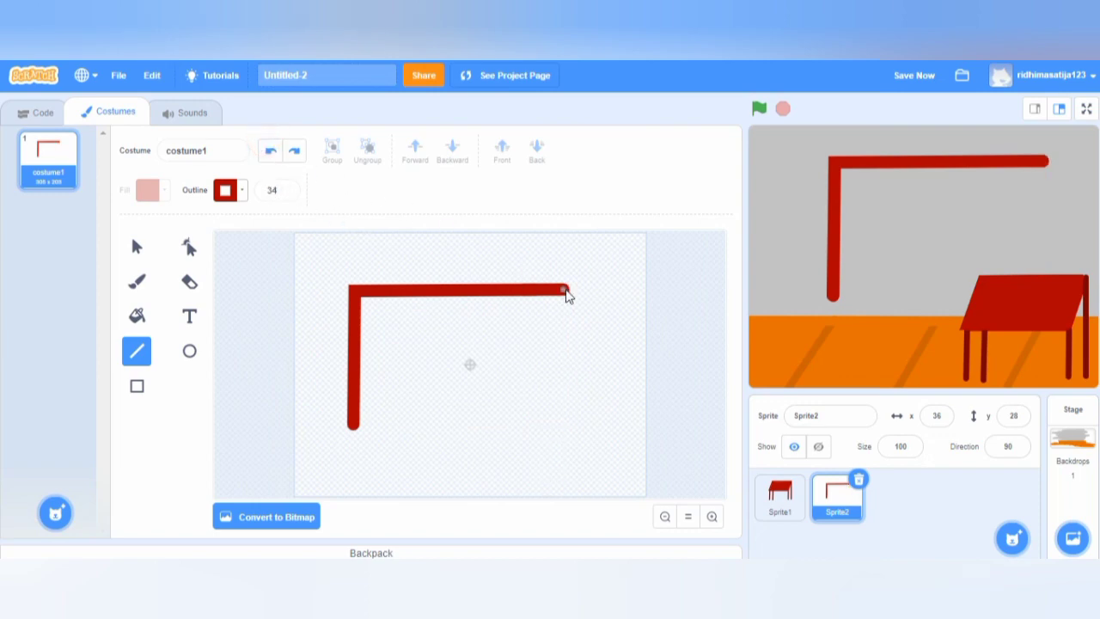
- Draw the frame's right side straight down from its top-right corner and try closing the rectangle with a red bottom line
{"action": "left_click_drag", "start_coordinate": [566, 293], "coordinate": [563, 429]}
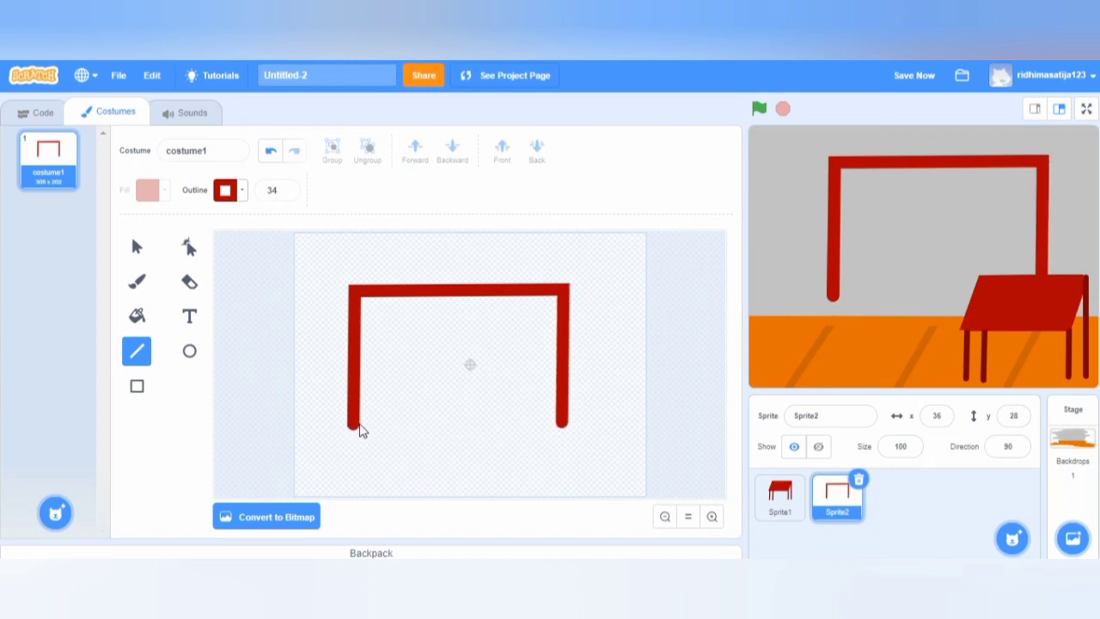
{"action": "left_click_drag", "start_coordinate": [355, 426], "coordinate": [565, 434]}
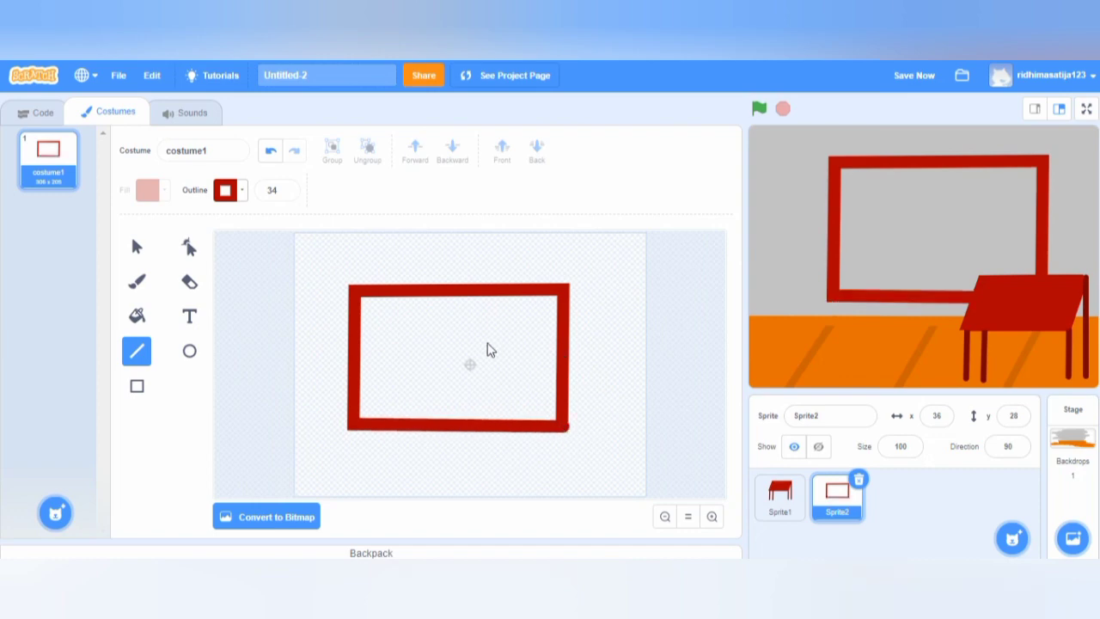
{"action": "left_click", "coordinate": [271, 151]}
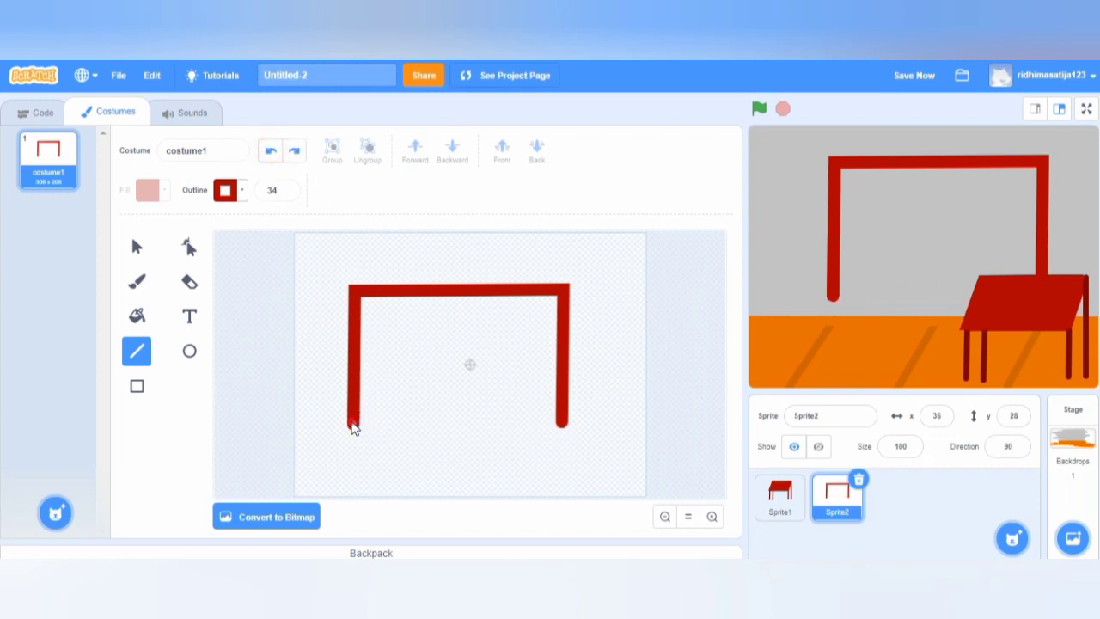
{"action": "mouse_move", "coordinate": [351, 424]}
{"action": "left_mouse_down"}
{"action": "mouse_move", "coordinate": [545, 442]}
{"action": "mouse_move", "coordinate": [565, 432]}
{"action": "left_mouse_up"}
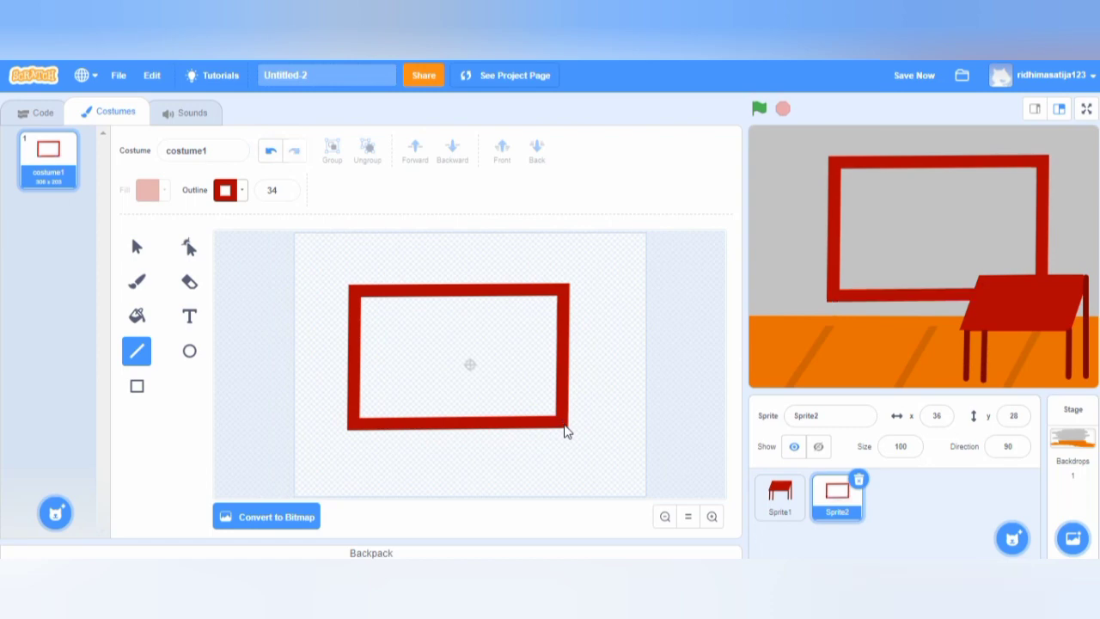
- Move the frame sprite to the stage's lower-left corner, at about x -70, y -86, and redraw its right and bottom sides
{"action": "left_click_drag", "start_coordinate": [847, 304], "coordinate": [770, 386]}
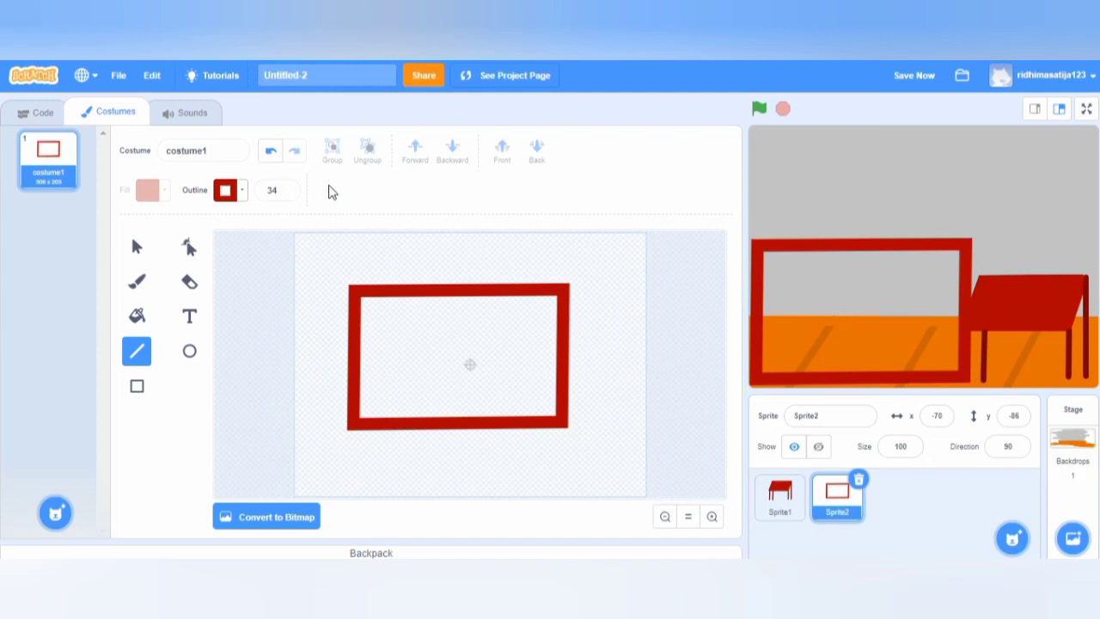
{"action": "left_click", "coordinate": [270, 151]}
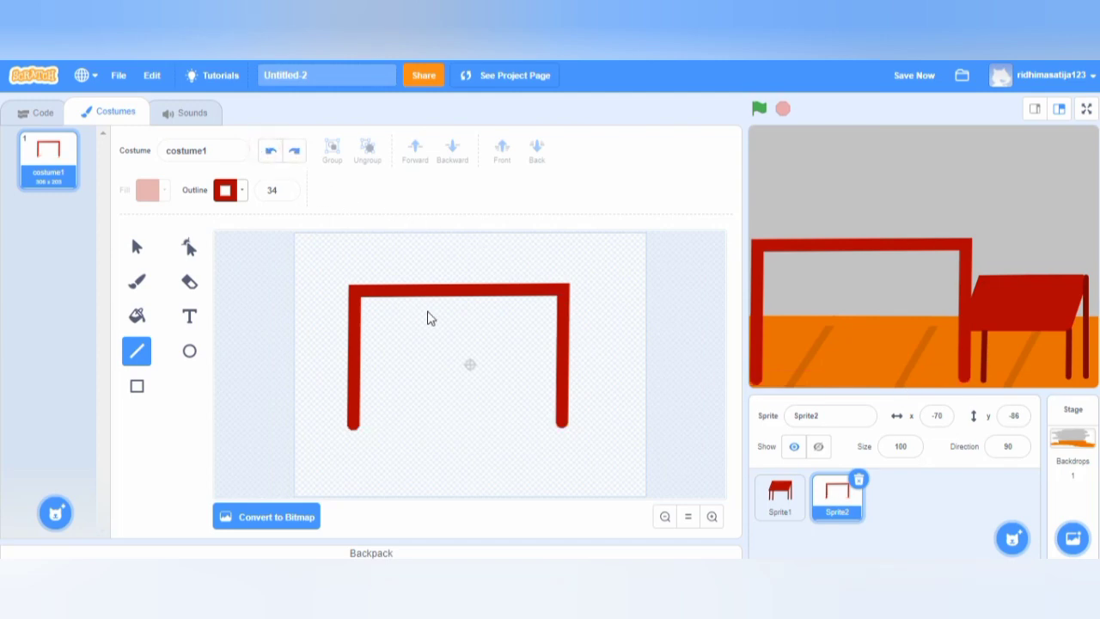
{"action": "left_click", "coordinate": [271, 152]}
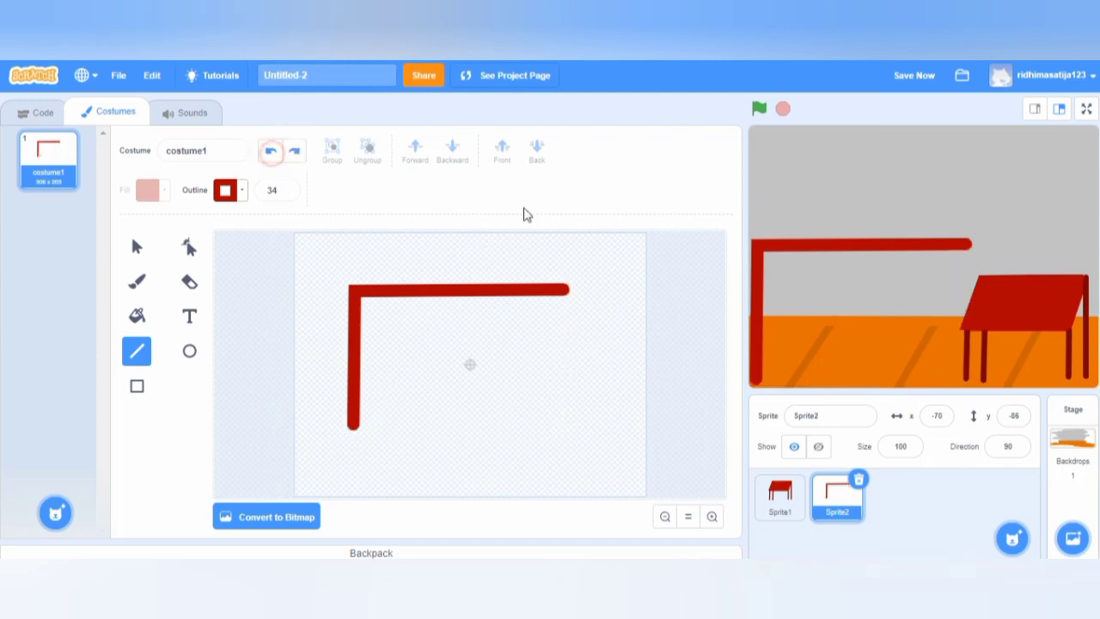
{"action": "left_click_drag", "start_coordinate": [566, 292], "coordinate": [566, 423]}
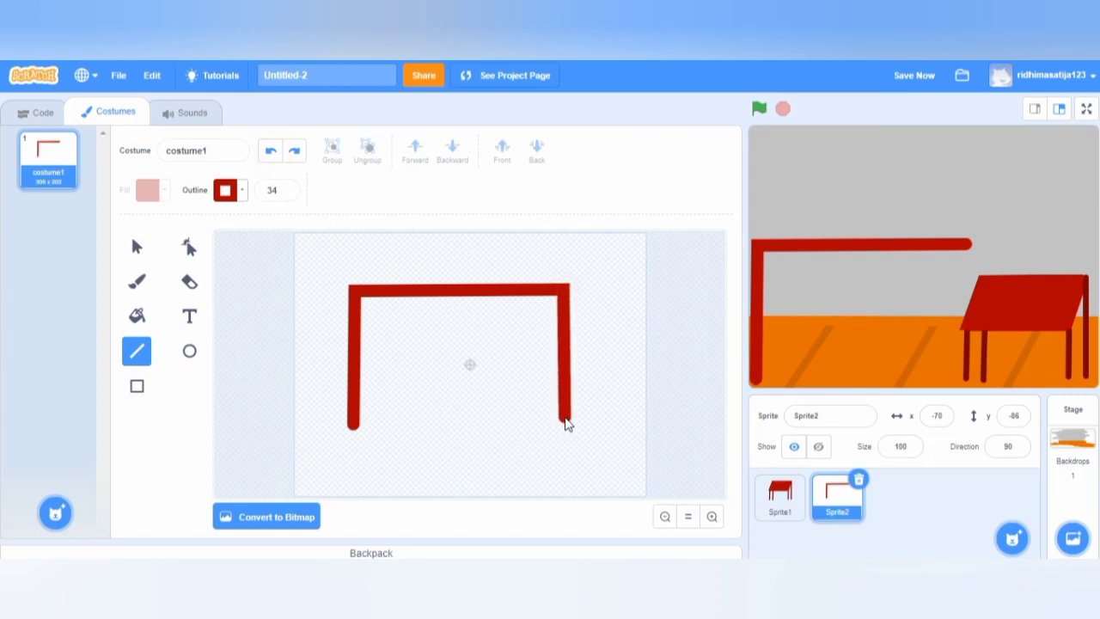
{"action": "mouse_move", "coordinate": [350, 426]}
{"action": "left_mouse_down"}
{"action": "mouse_move", "coordinate": [562, 422]}
{"action": "mouse_move", "coordinate": [562, 433]}
{"action": "mouse_move", "coordinate": [563, 420]}
{"action": "mouse_move", "coordinate": [566, 433]}
{"action": "left_mouse_up"}
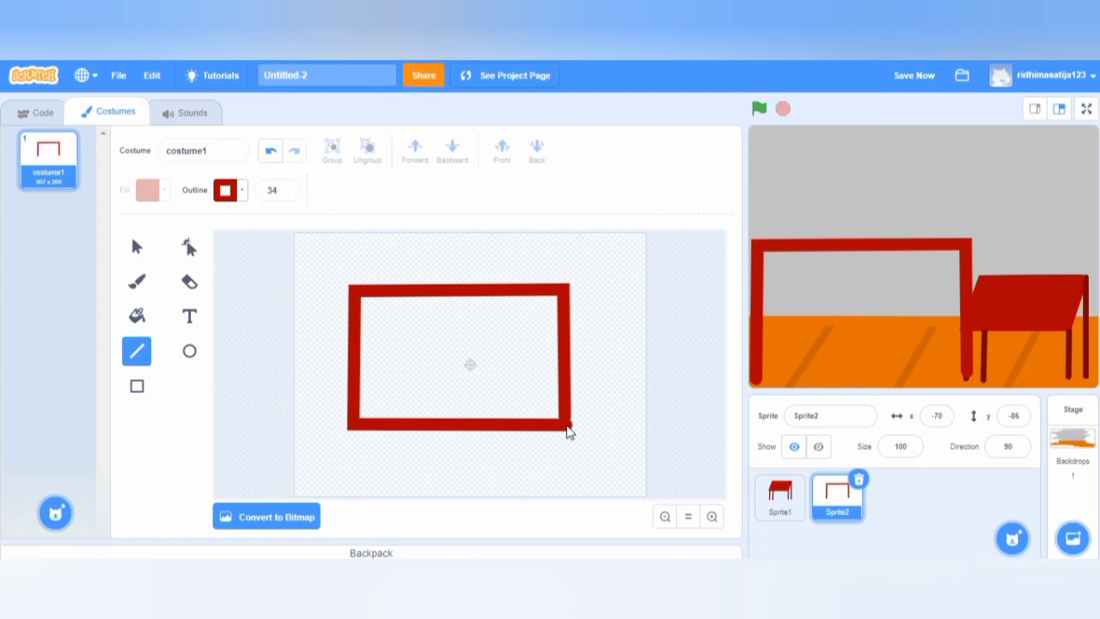
{"action": "left_click_drag", "start_coordinate": [566, 432], "coordinate": [565, 432]}
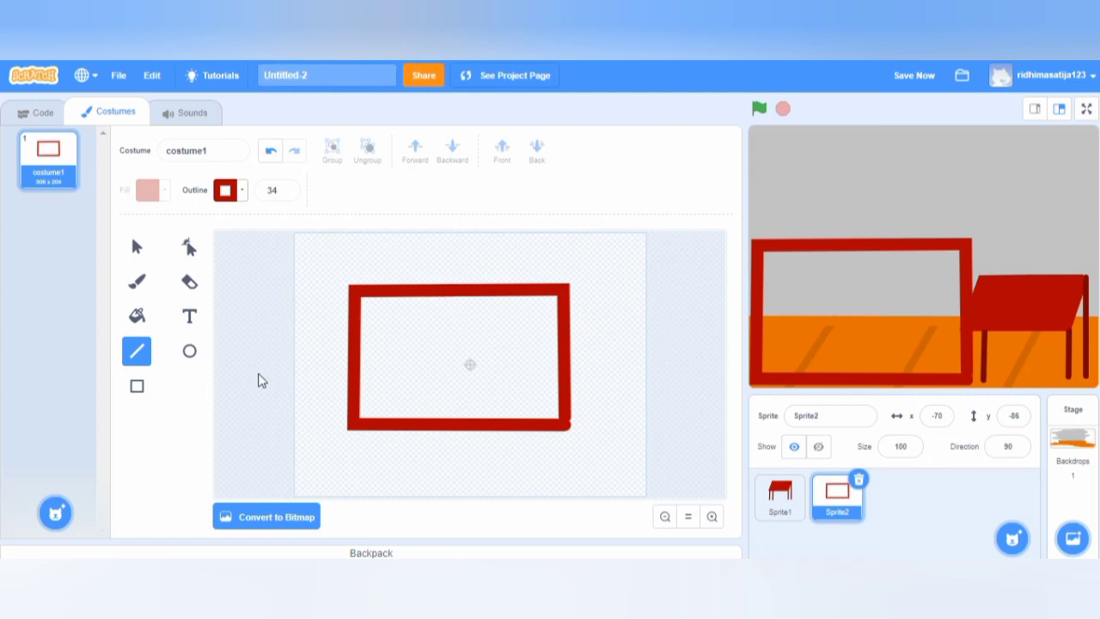
- Change the outline colour to a light orange-brown with color 7, saturation 69 and brightness 86
{"action": "left_click", "coordinate": [234, 194]}
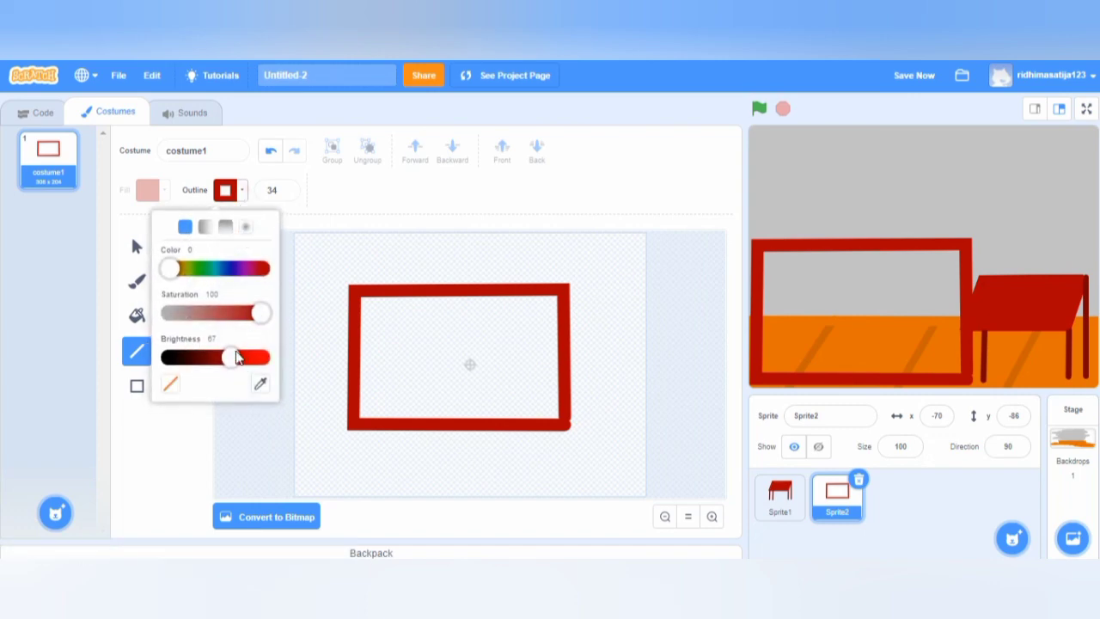
{"action": "left_click", "coordinate": [175, 273]}
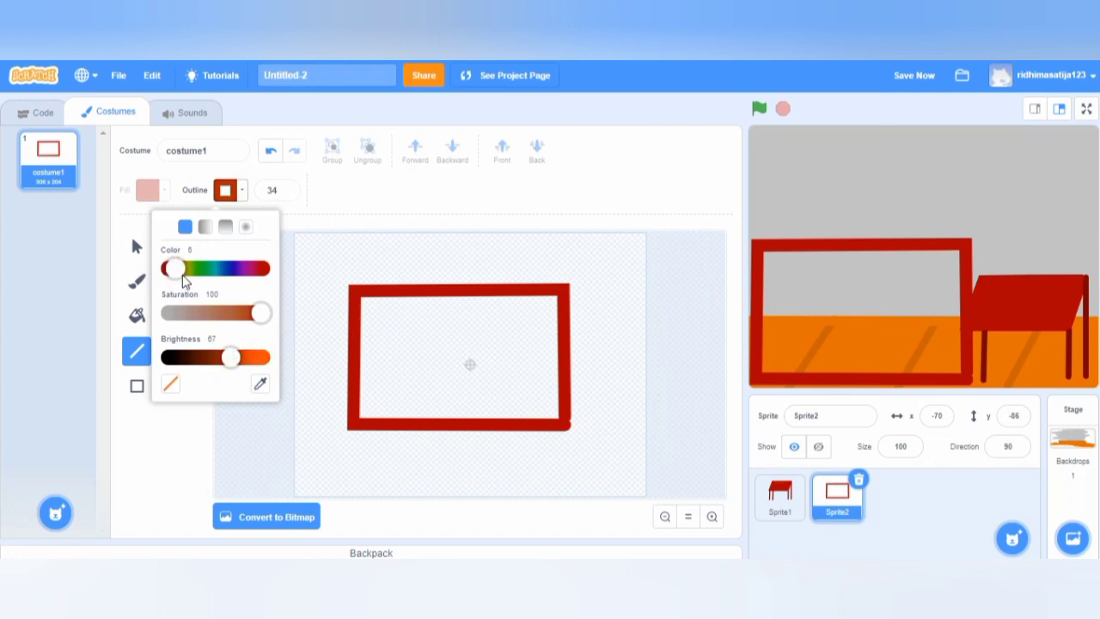
{"action": "left_click_drag", "start_coordinate": [230, 359], "coordinate": [249, 357]}
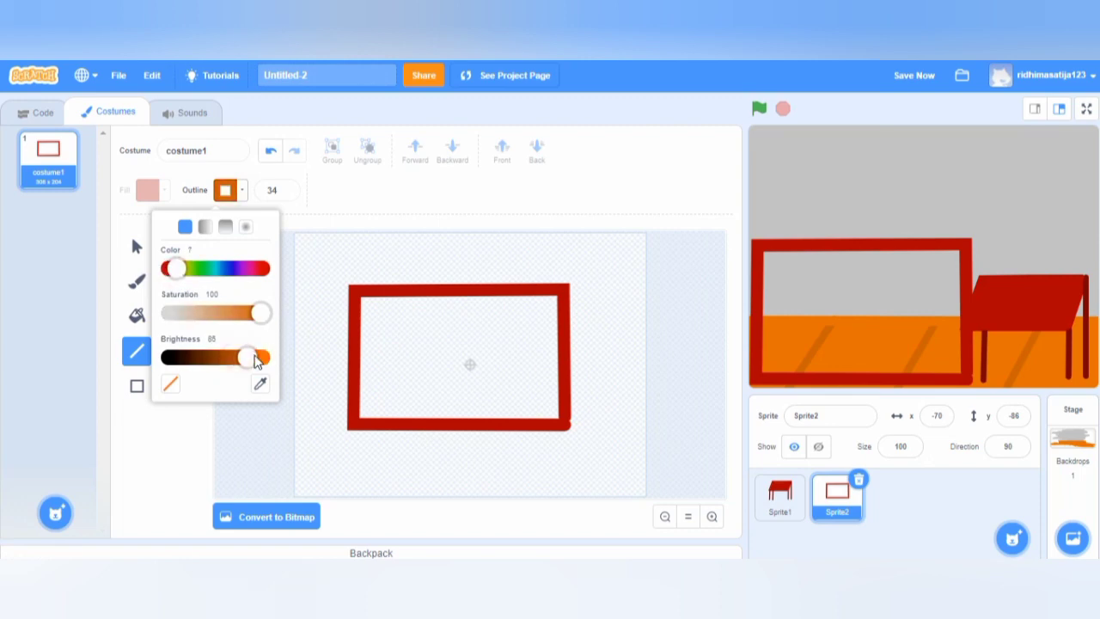
{"action": "left_click_drag", "start_coordinate": [261, 315], "coordinate": [238, 320]}
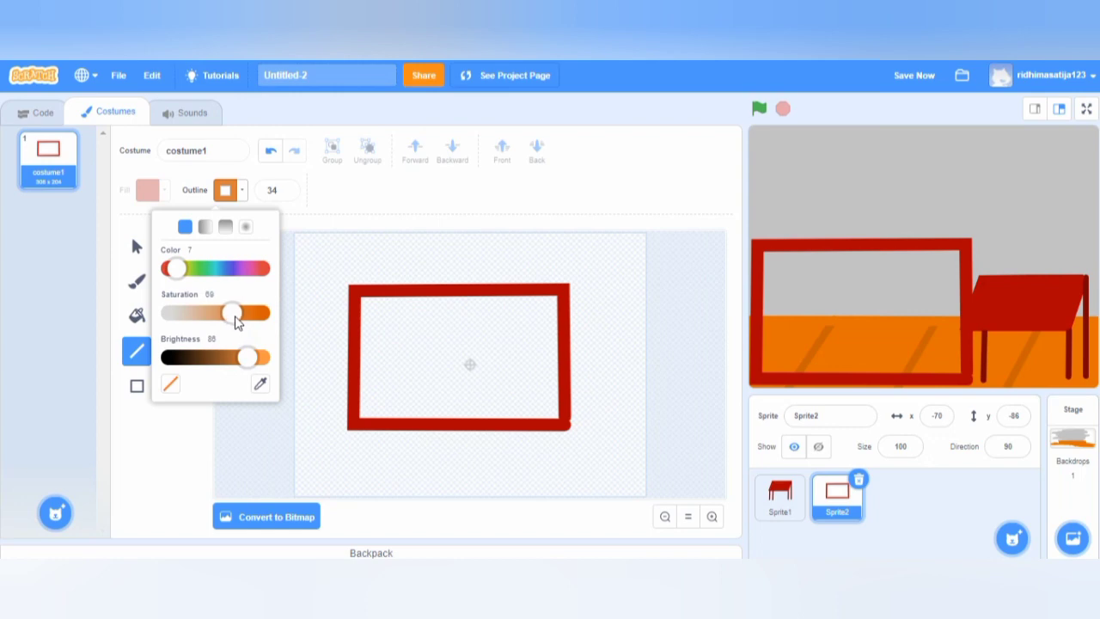
{"action": "left_click", "coordinate": [342, 196]}
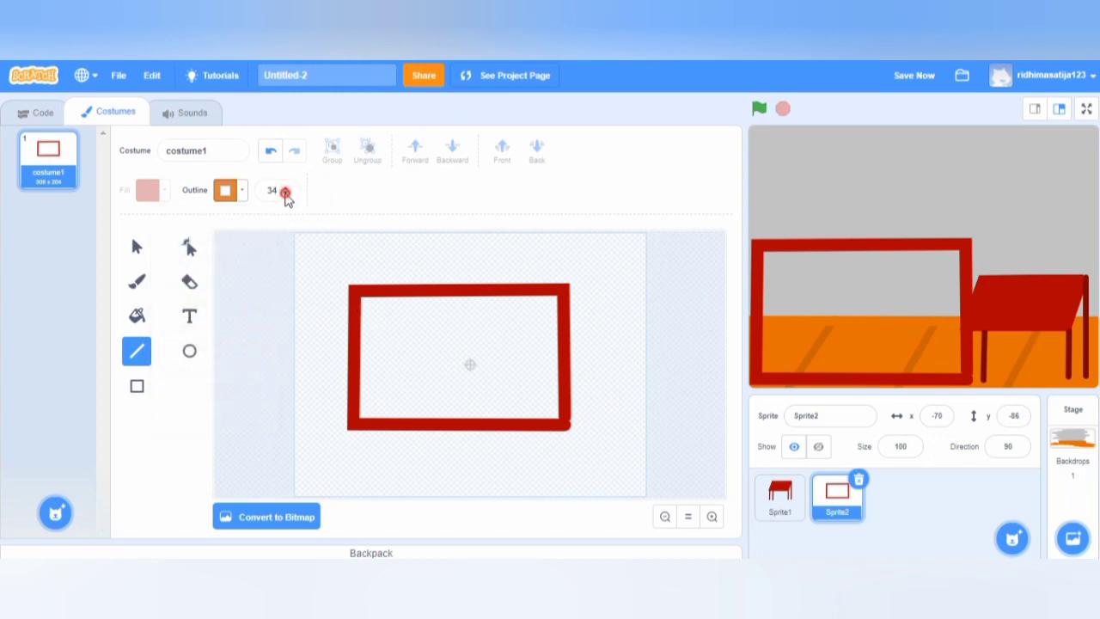
- Set the outline width to 26 and draw a vertical orange-brown line along the inside of the frame's left side
{"action": "left_click", "coordinate": [286, 196]}
{"action": "left_click", "coordinate": [287, 186]}
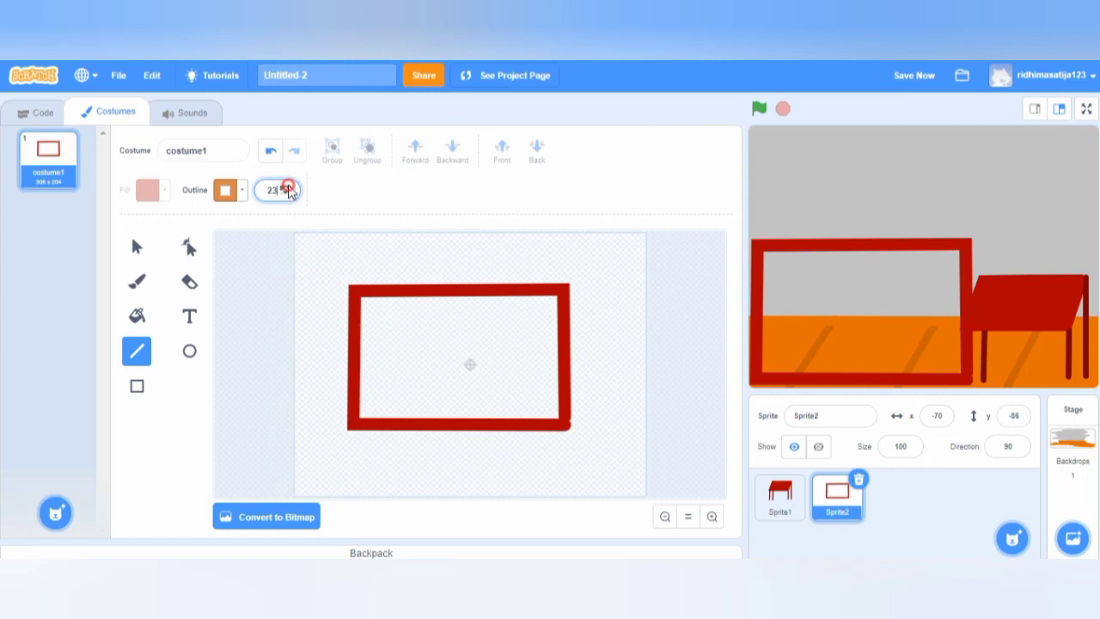
{"action": "left_click", "coordinate": [288, 188]}
{"action": "left_click", "coordinate": [288, 187]}
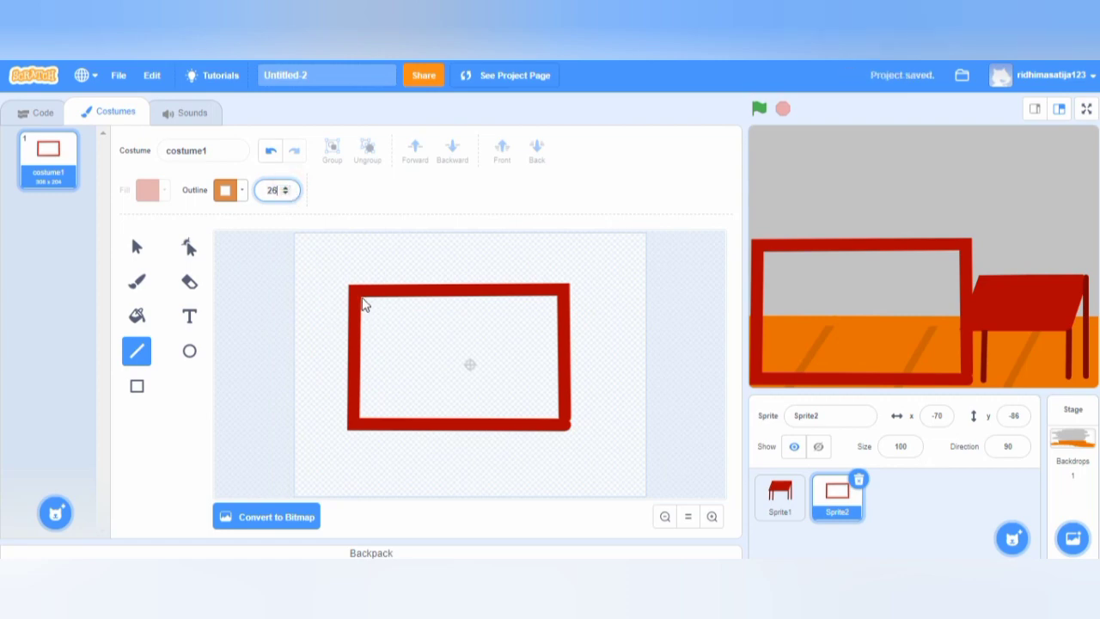
{"action": "left_click_drag", "start_coordinate": [365, 300], "coordinate": [364, 424]}
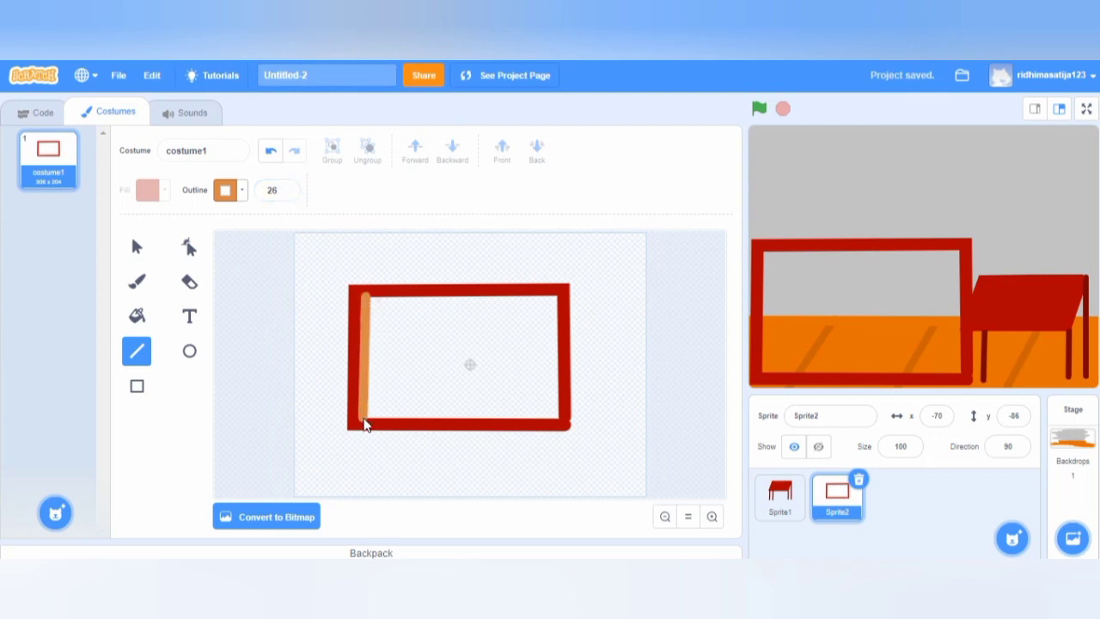
- Undo the slanted orange-brown line and redraw it straight down the inside of the frame's left side
{"action": "left_click", "coordinate": [269, 152]}
{"action": "left_click_drag", "start_coordinate": [361, 295], "coordinate": [362, 423]}
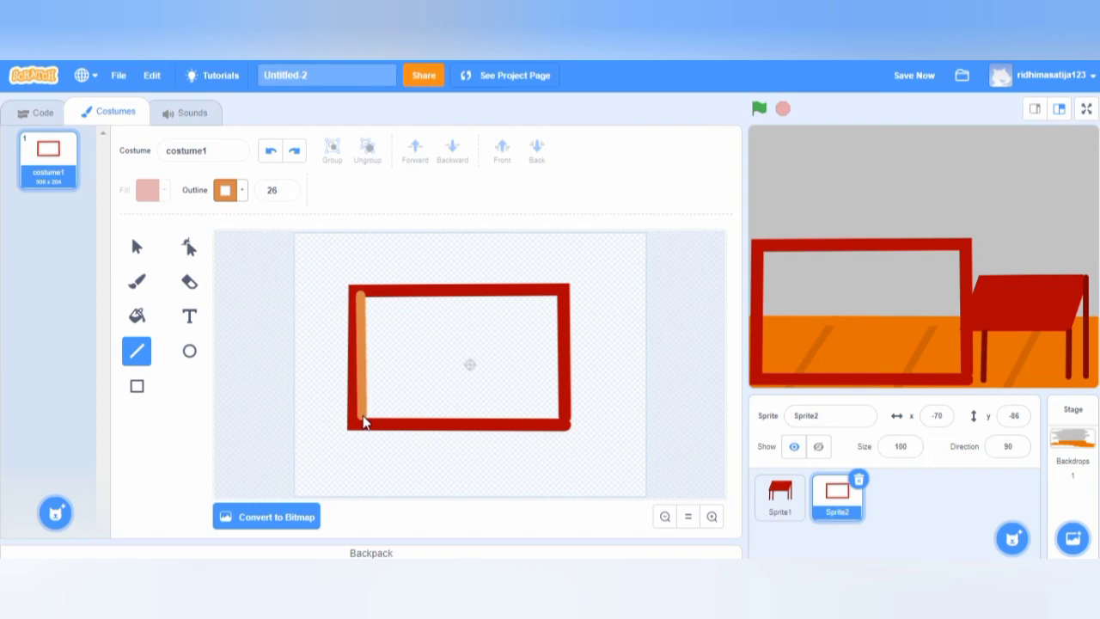
{"action": "left_click_drag", "start_coordinate": [364, 422], "coordinate": [361, 421]}
- Try drawing orange-brown lines along the inside of the frame's top and right sides and undo them
{"action": "left_click_drag", "start_coordinate": [360, 299], "coordinate": [555, 305]}
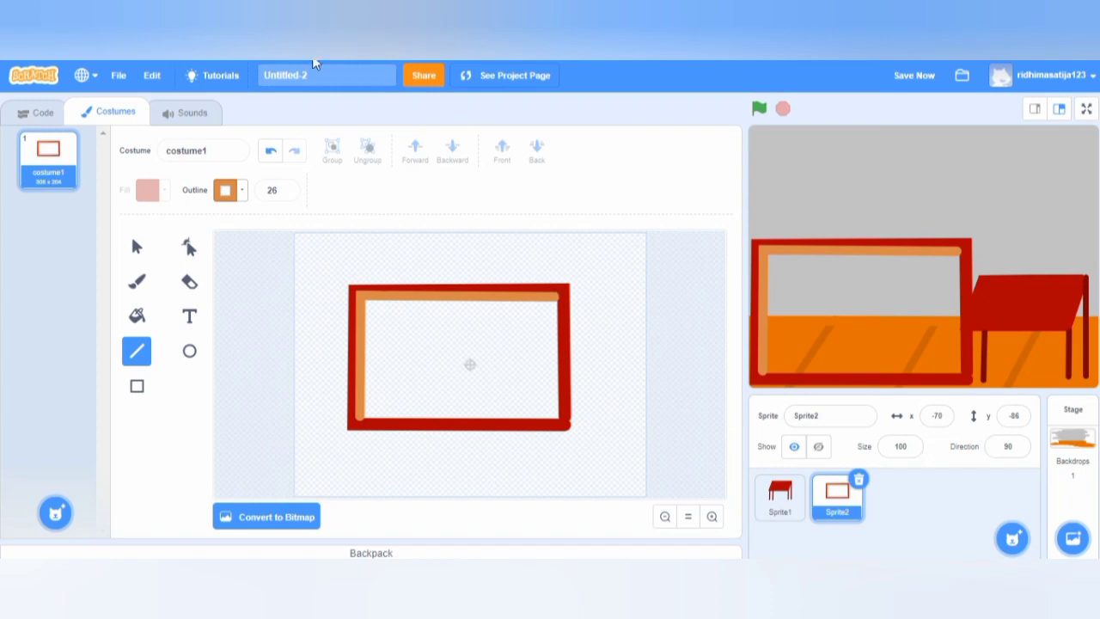
{"action": "left_click", "coordinate": [271, 151]}
{"action": "left_click_drag", "start_coordinate": [363, 307], "coordinate": [558, 357]}
{"action": "left_click_drag", "start_coordinate": [557, 406], "coordinate": [555, 421]}
{"action": "left_click", "coordinate": [270, 151]}
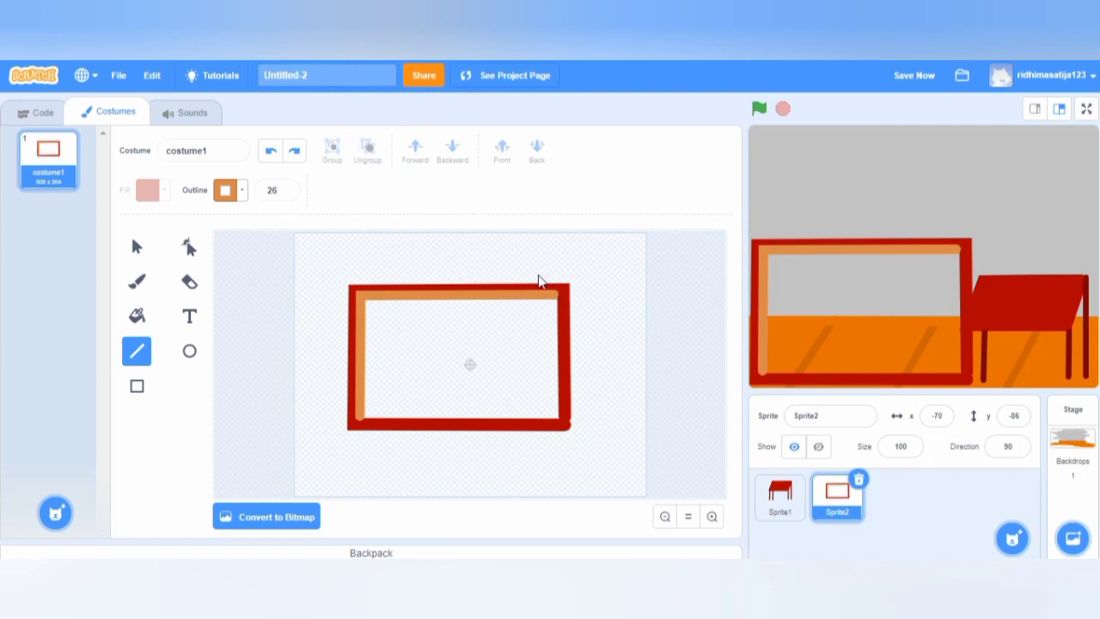
{"action": "left_click", "coordinate": [270, 151]}
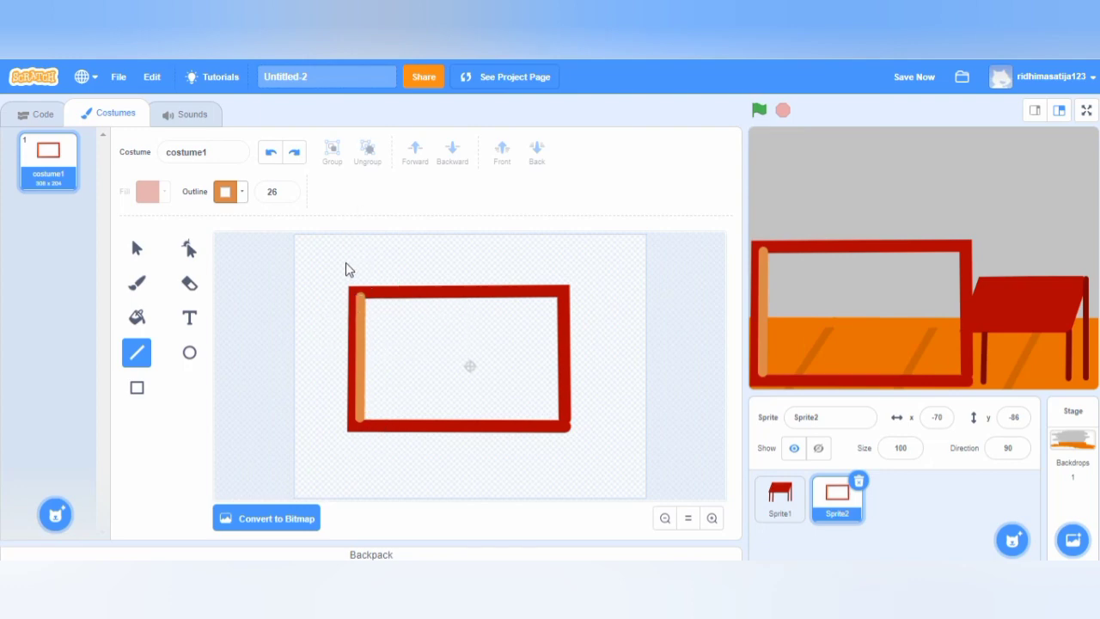
- Draw orange-brown lines along the inside of the frame's bottom, right and top sides to complete the inner border
{"action": "left_click_drag", "start_coordinate": [360, 418], "coordinate": [559, 426]}
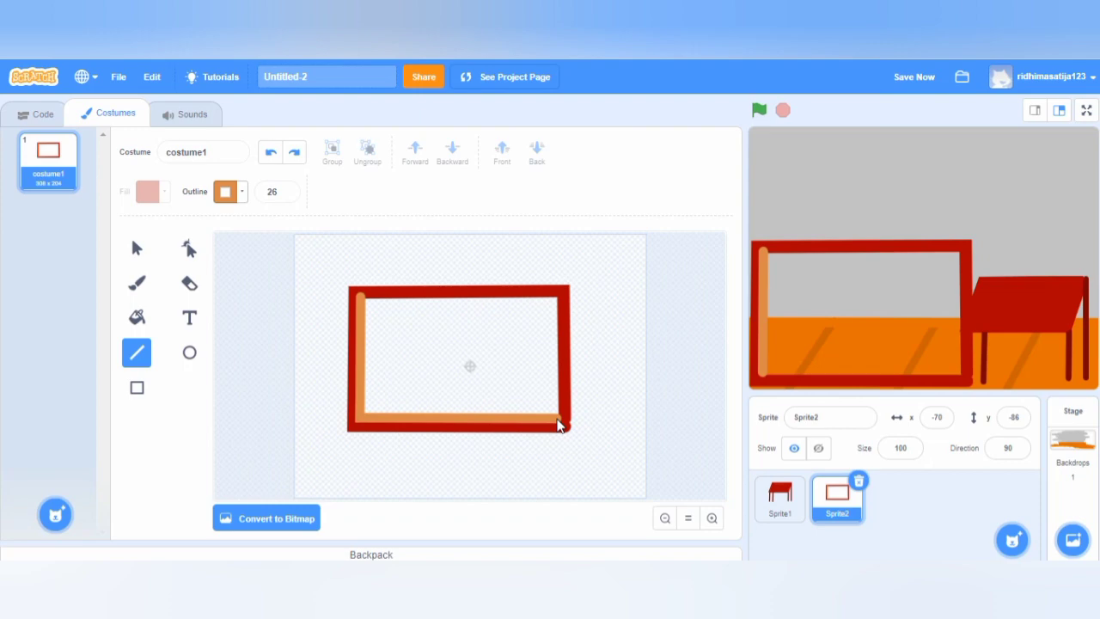
{"action": "left_click_drag", "start_coordinate": [559, 425], "coordinate": [557, 301]}
{"action": "left_click_drag", "start_coordinate": [359, 299], "coordinate": [556, 305]}
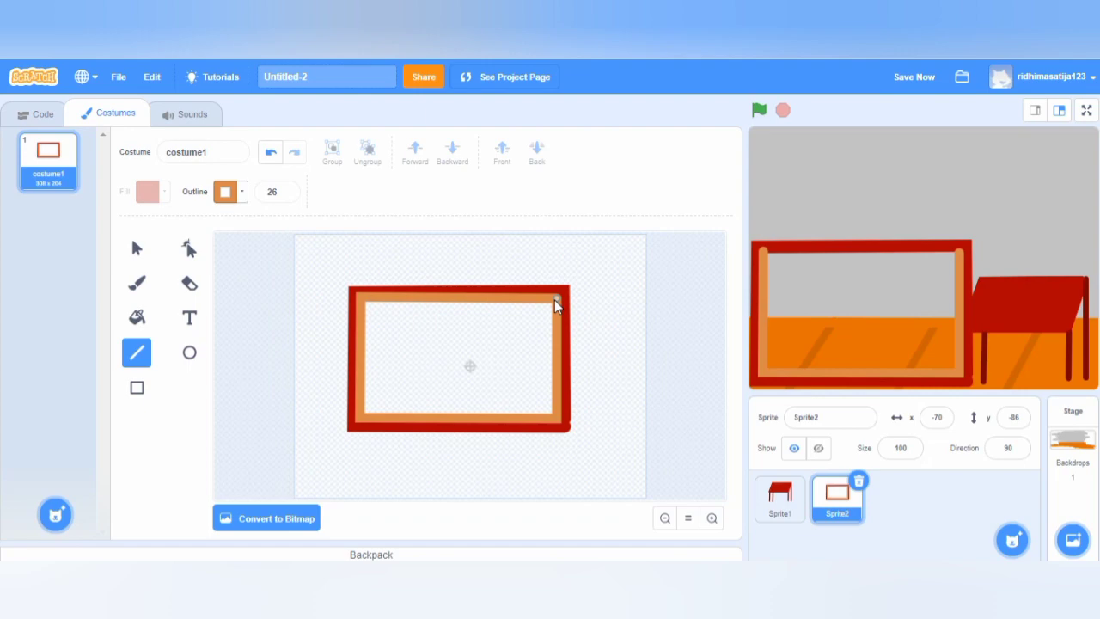
{"action": "left_click_drag", "start_coordinate": [556, 305], "coordinate": [556, 306]}
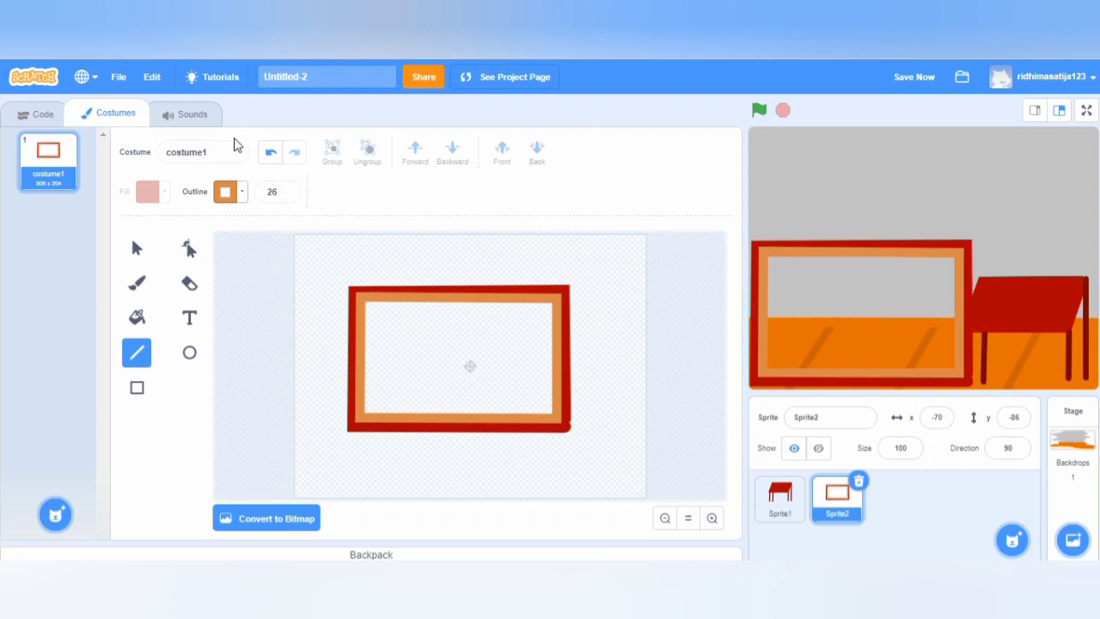
- Sample the outer frame's red as the outline colour
{"action": "left_click", "coordinate": [238, 200]}
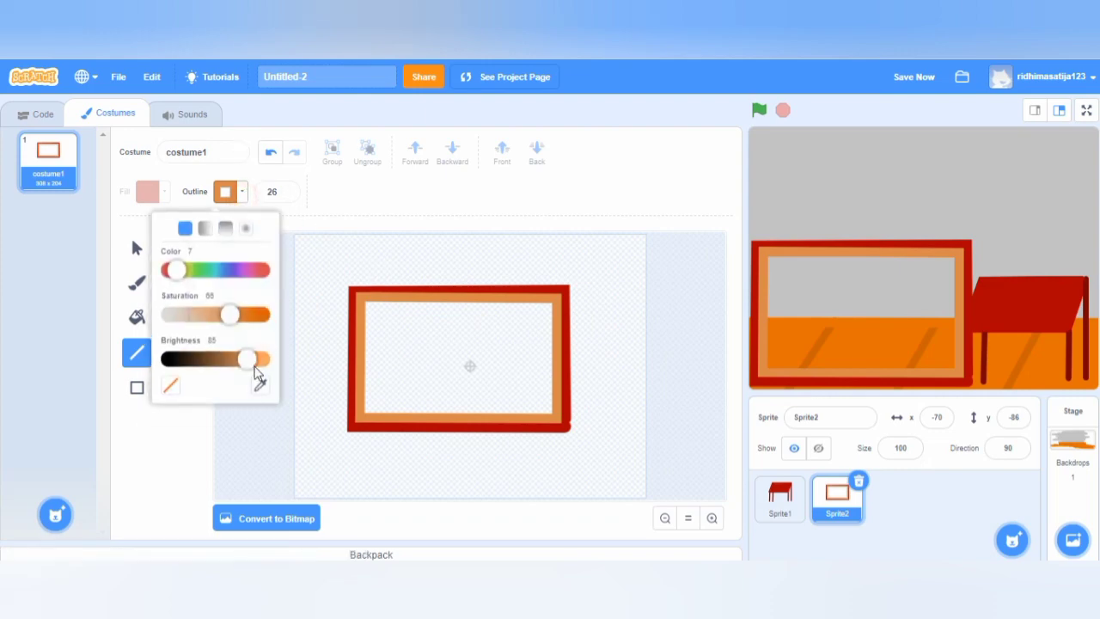
{"action": "left_click", "coordinate": [263, 387]}
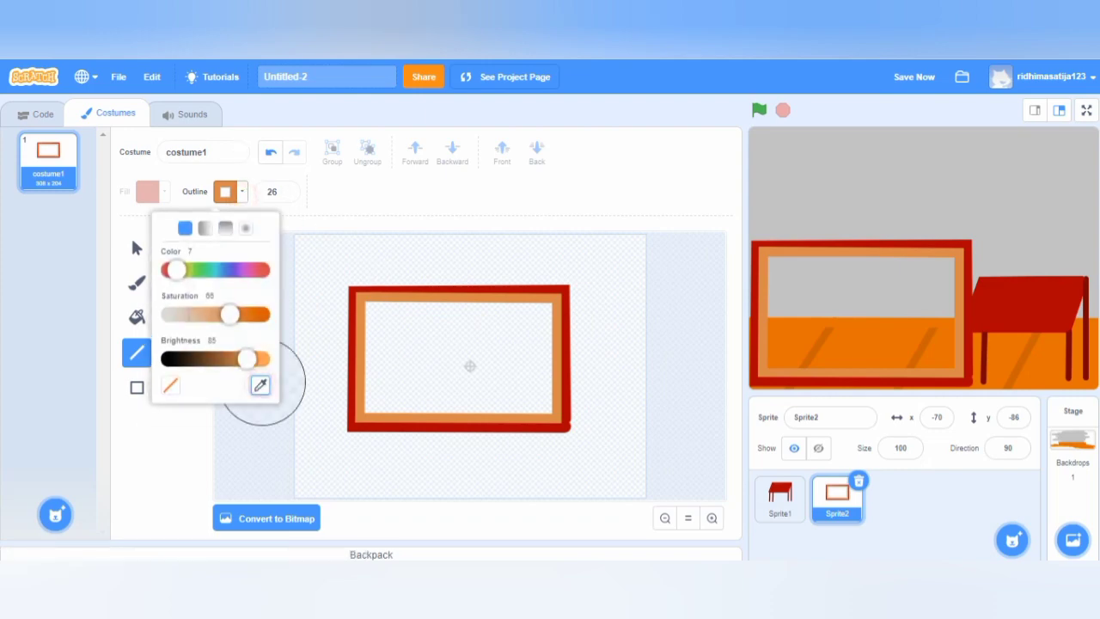
{"action": "left_click", "coordinate": [353, 365]}
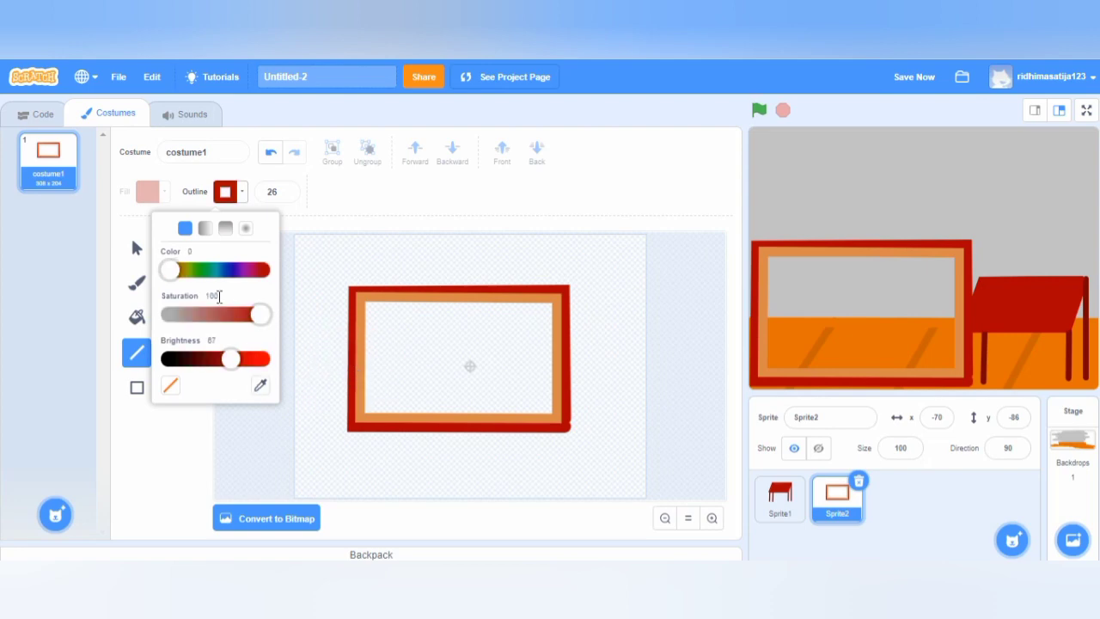
{"action": "left_click", "coordinate": [381, 197]}
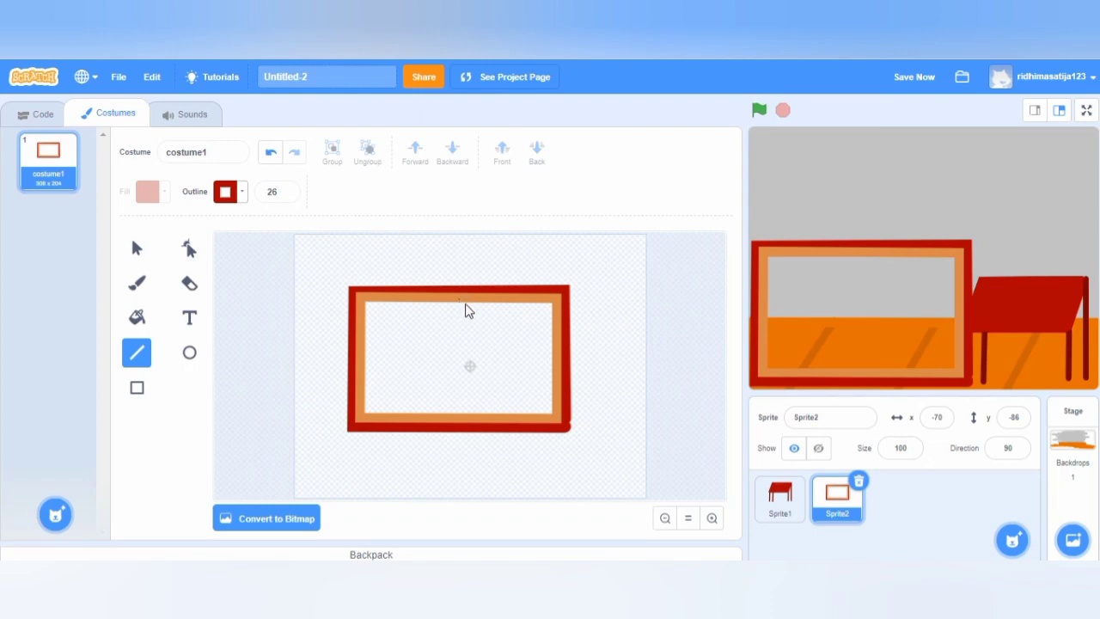
- Try several vertical red divider lines near the middle of the frame, undoing each one
{"action": "left_click_drag", "start_coordinate": [465, 306], "coordinate": [471, 413]}
{"action": "left_click", "coordinate": [271, 152]}
{"action": "left_click_drag", "start_coordinate": [452, 303], "coordinate": [452, 408]}
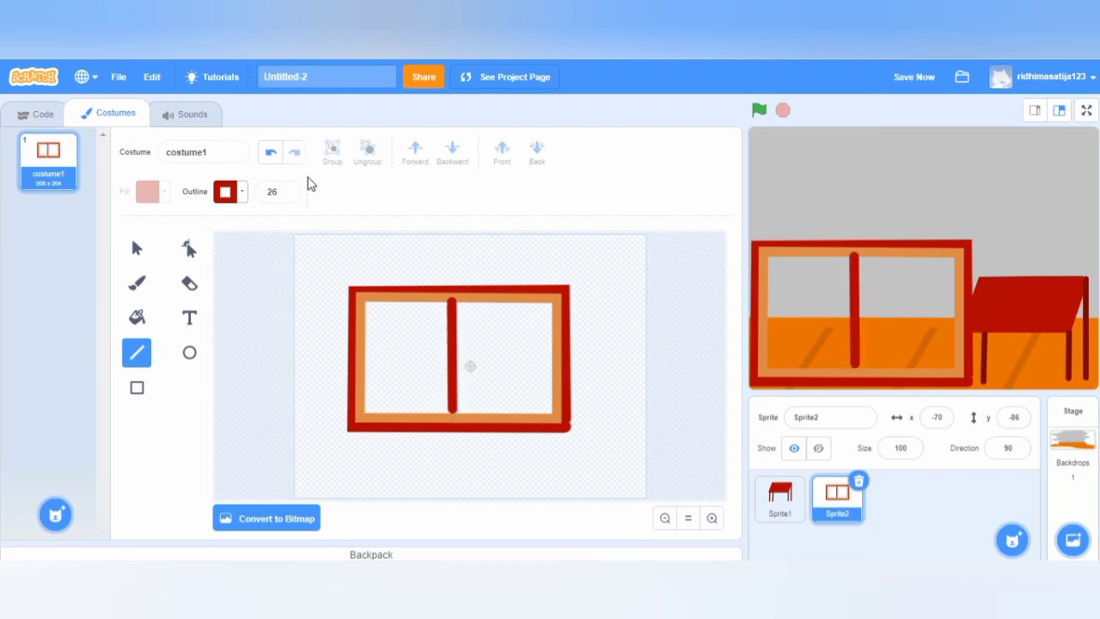
{"action": "left_click", "coordinate": [270, 152]}
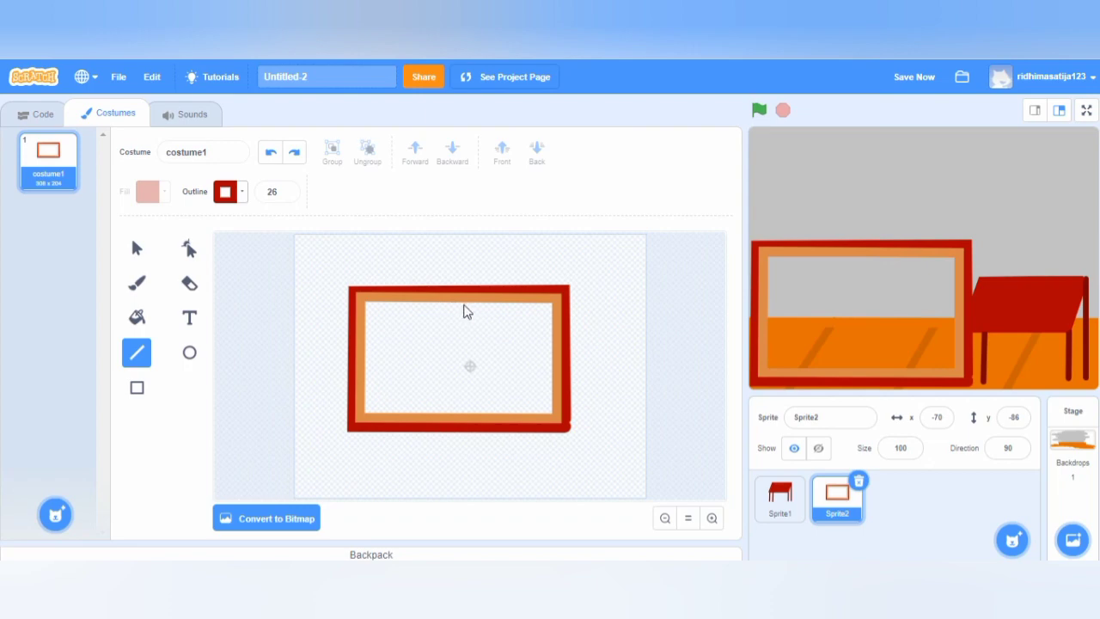
{"action": "left_click_drag", "start_coordinate": [462, 307], "coordinate": [463, 411]}
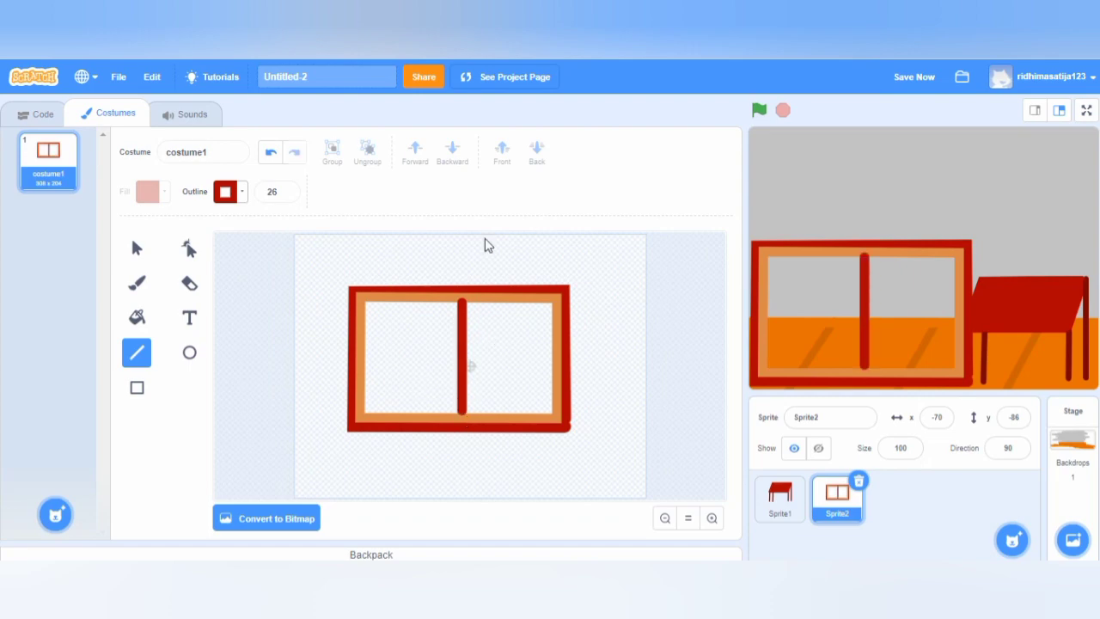
{"action": "left_click", "coordinate": [270, 153]}
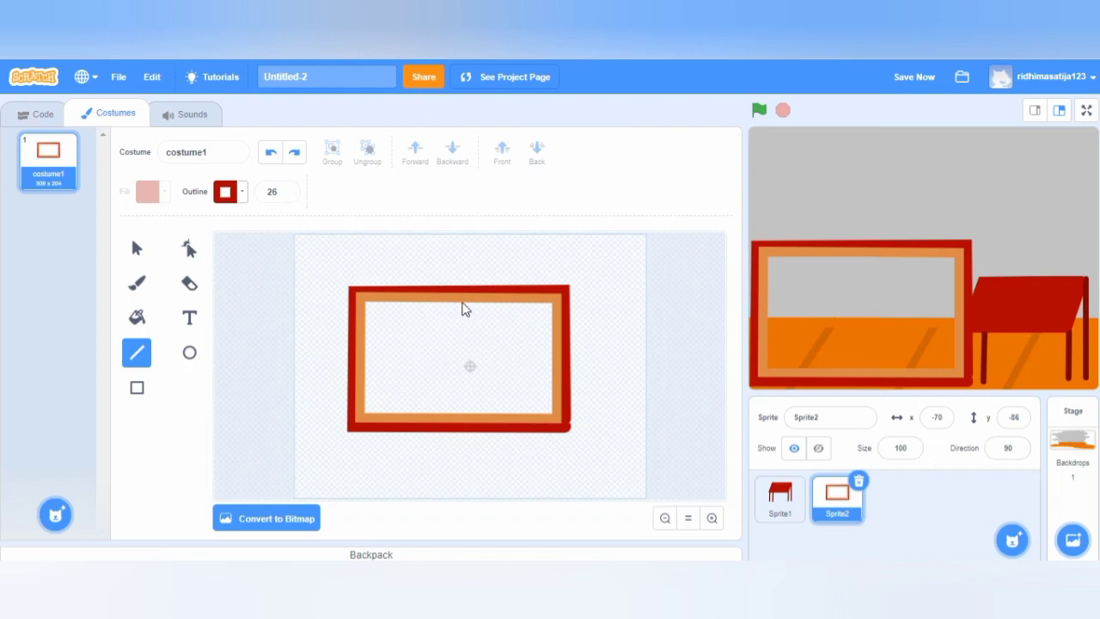
{"action": "left_click_drag", "start_coordinate": [463, 305], "coordinate": [462, 421]}
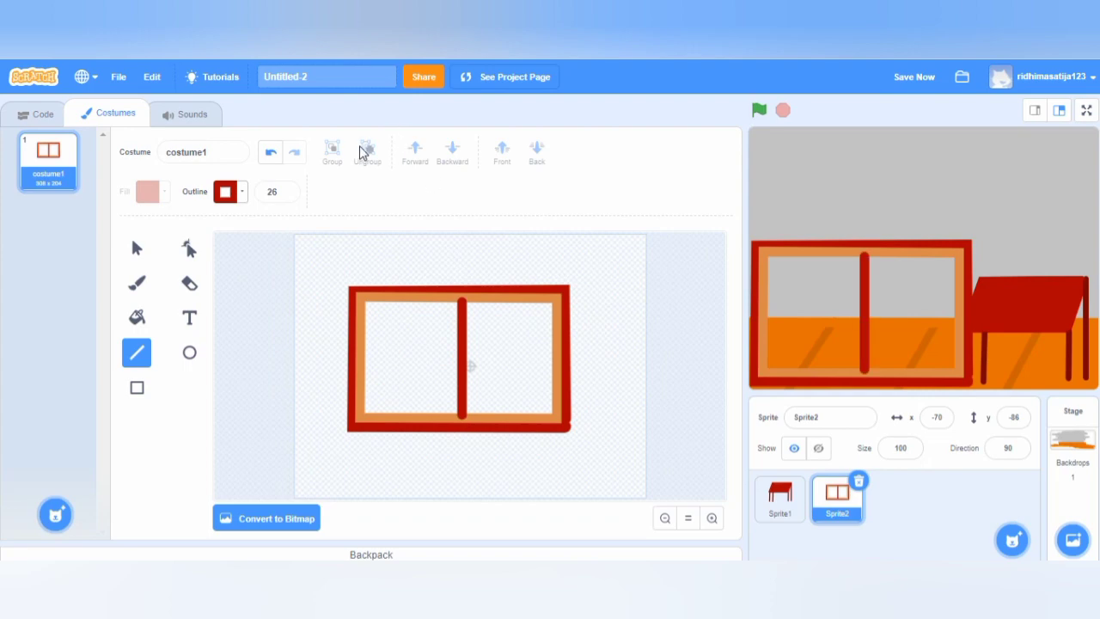
{"action": "left_click", "coordinate": [271, 152]}
- Draw a red divider down the middle of the frame, undoing the slanted version and redrawing it vertically
{"action": "mouse_move", "coordinate": [447, 303]}
{"action": "left_mouse_down"}
{"action": "mouse_move", "coordinate": [457, 416]}
{"action": "mouse_move", "coordinate": [445, 416]}
{"action": "left_mouse_up"}
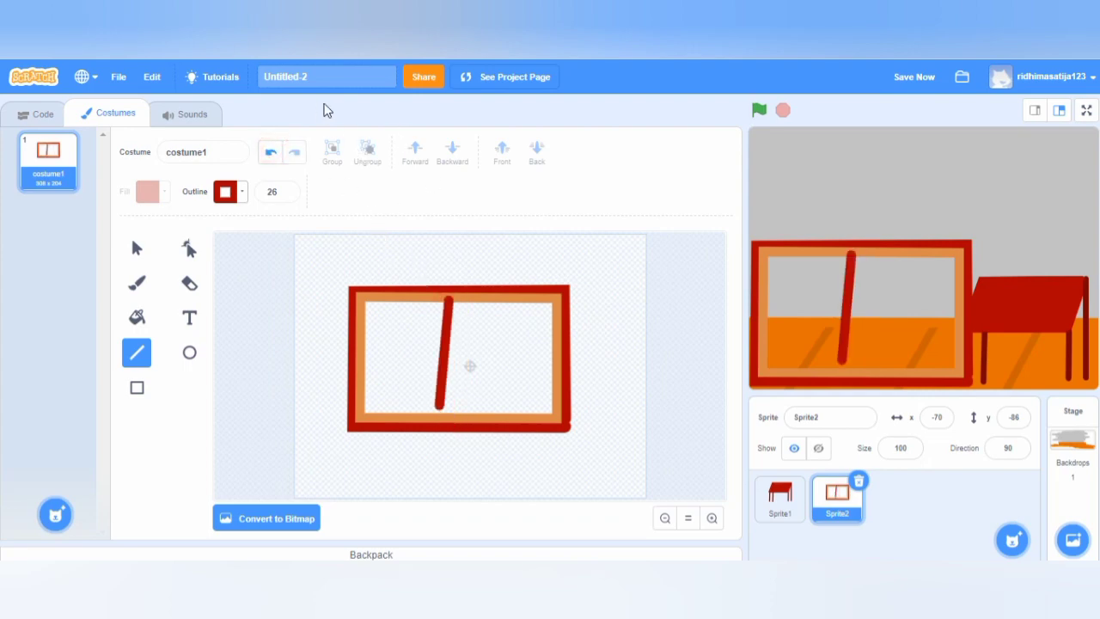
{"action": "left_click", "coordinate": [271, 152]}
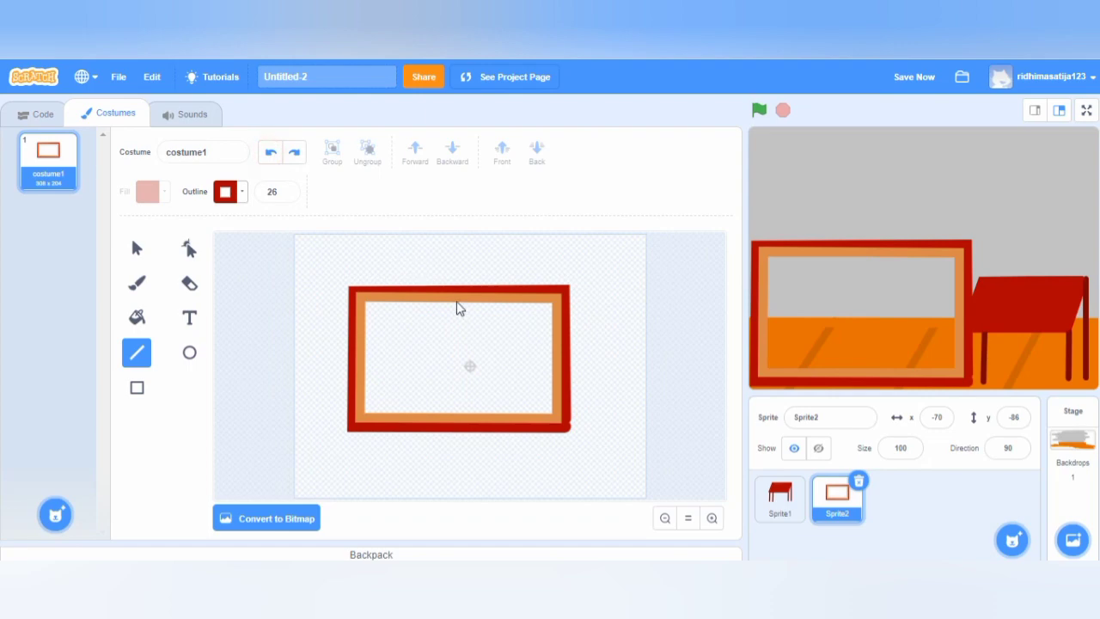
{"action": "left_click_drag", "start_coordinate": [456, 302], "coordinate": [456, 416]}
{"action": "left_click_drag", "start_coordinate": [456, 416], "coordinate": [455, 416]}
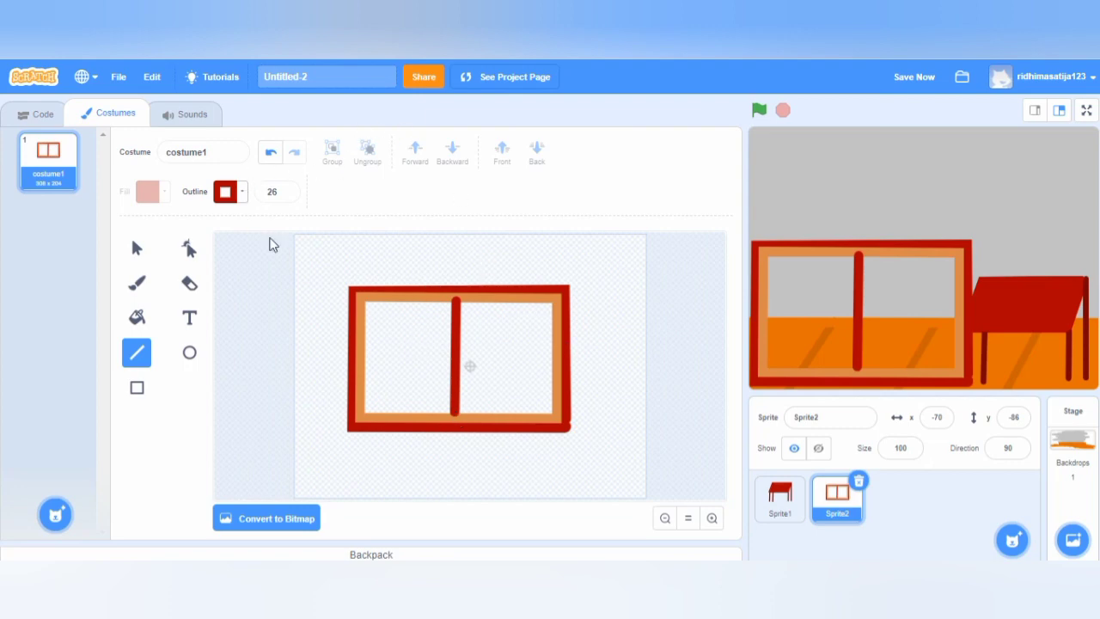
- Sample the inner border's orange-brown as the outline colour and widen the border with extra lines along its left and bottom sides
{"action": "left_click", "coordinate": [243, 192]}
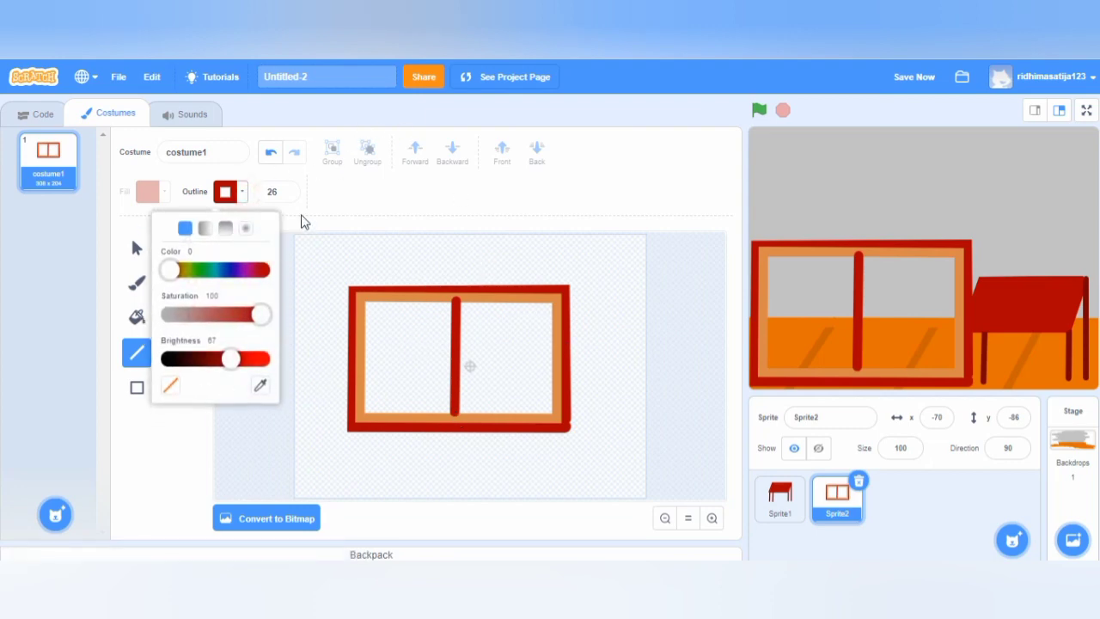
{"action": "left_click", "coordinate": [260, 385]}
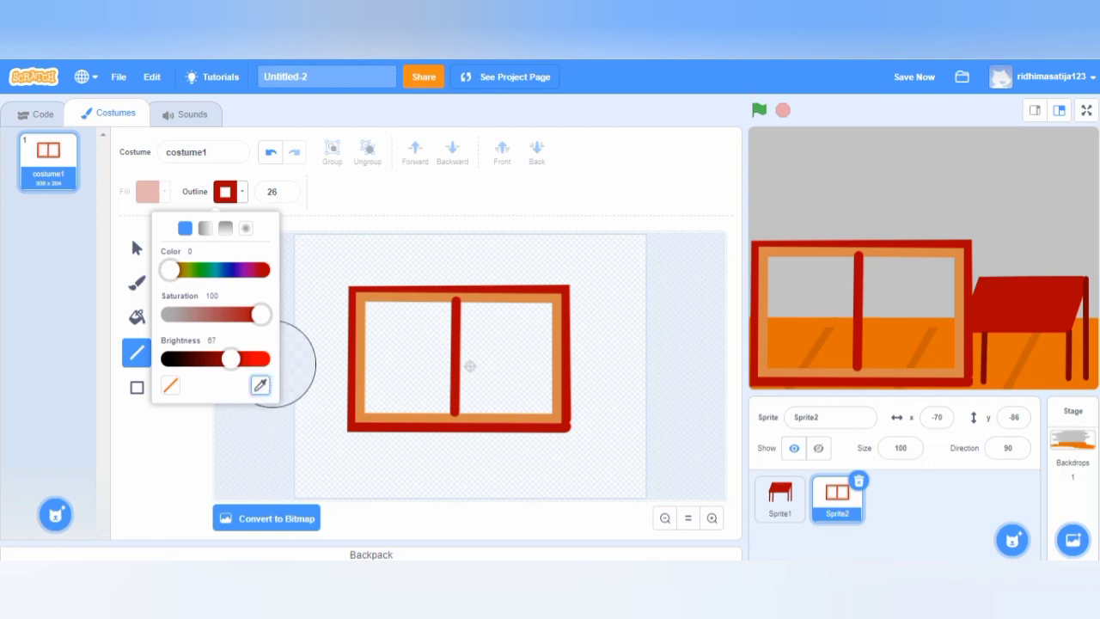
{"action": "left_click", "coordinate": [360, 356]}
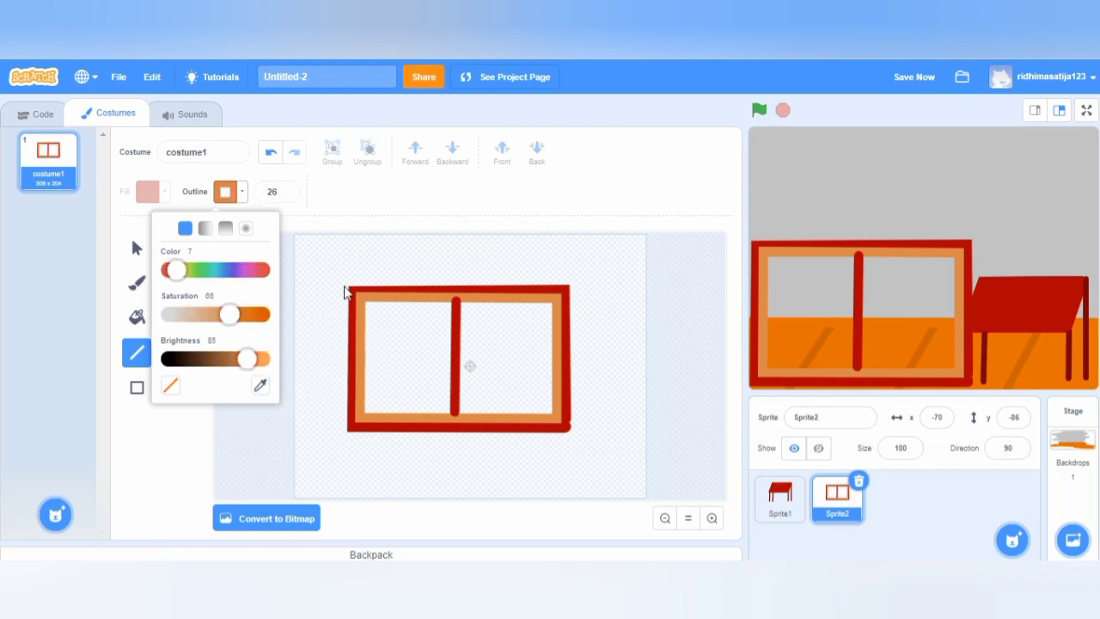
{"action": "left_click", "coordinate": [354, 198]}
{"action": "mouse_move", "coordinate": [371, 311]}
{"action": "left_mouse_down"}
{"action": "mouse_move", "coordinate": [369, 410]}
{"action": "mouse_move", "coordinate": [555, 414]}
{"action": "left_mouse_up"}
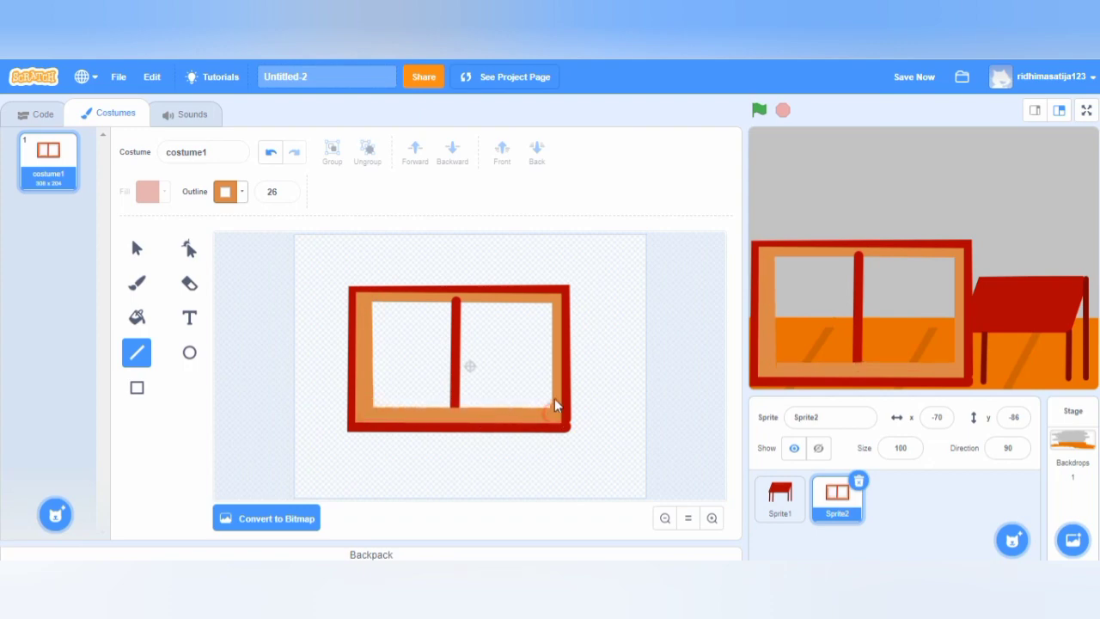
- Try widening the border's right and top sides with further lines, and step back to only the left and bottom sides widened
{"action": "left_click_drag", "start_coordinate": [555, 347], "coordinate": [548, 305]}
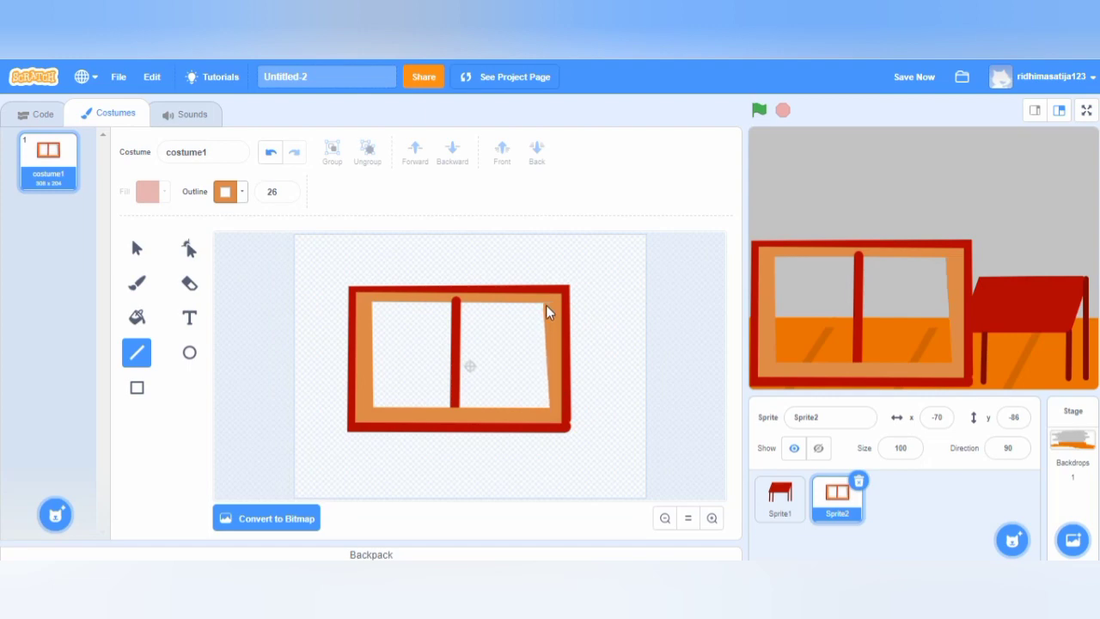
{"action": "mouse_move", "coordinate": [374, 303]}
{"action": "left_mouse_down"}
{"action": "mouse_move", "coordinate": [550, 306]}
{"action": "mouse_move", "coordinate": [547, 402]}
{"action": "mouse_move", "coordinate": [410, 418]}
{"action": "mouse_move", "coordinate": [404, 404]}
{"action": "mouse_move", "coordinate": [368, 411]}
{"action": "mouse_move", "coordinate": [378, 312]}
{"action": "mouse_move", "coordinate": [493, 319]}
{"action": "mouse_move", "coordinate": [537, 307]}
{"action": "left_mouse_up"}
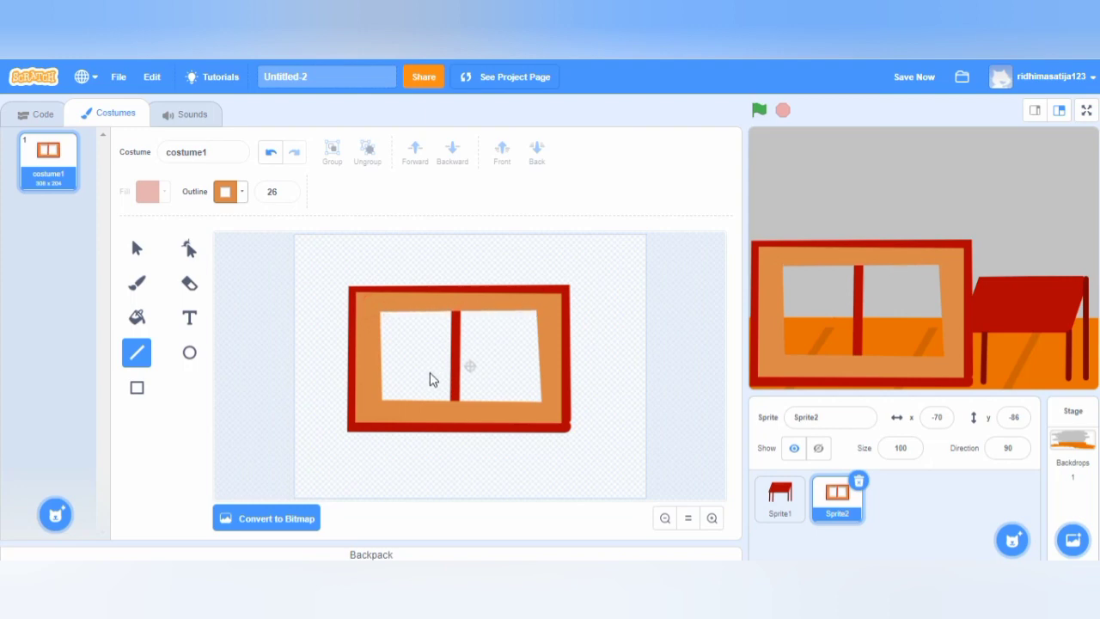
{"action": "left_click", "coordinate": [274, 151]}
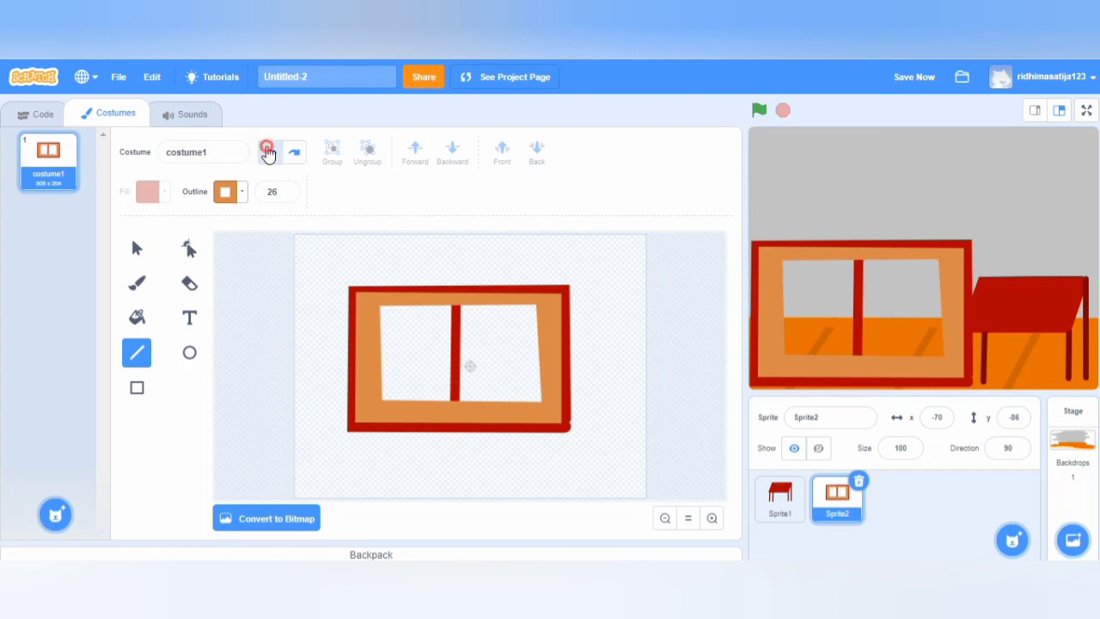
{"action": "left_click", "coordinate": [269, 151]}
{"action": "left_click", "coordinate": [267, 151]}
{"action": "left_click", "coordinate": [266, 152]}
{"action": "left_click", "coordinate": [266, 152]}
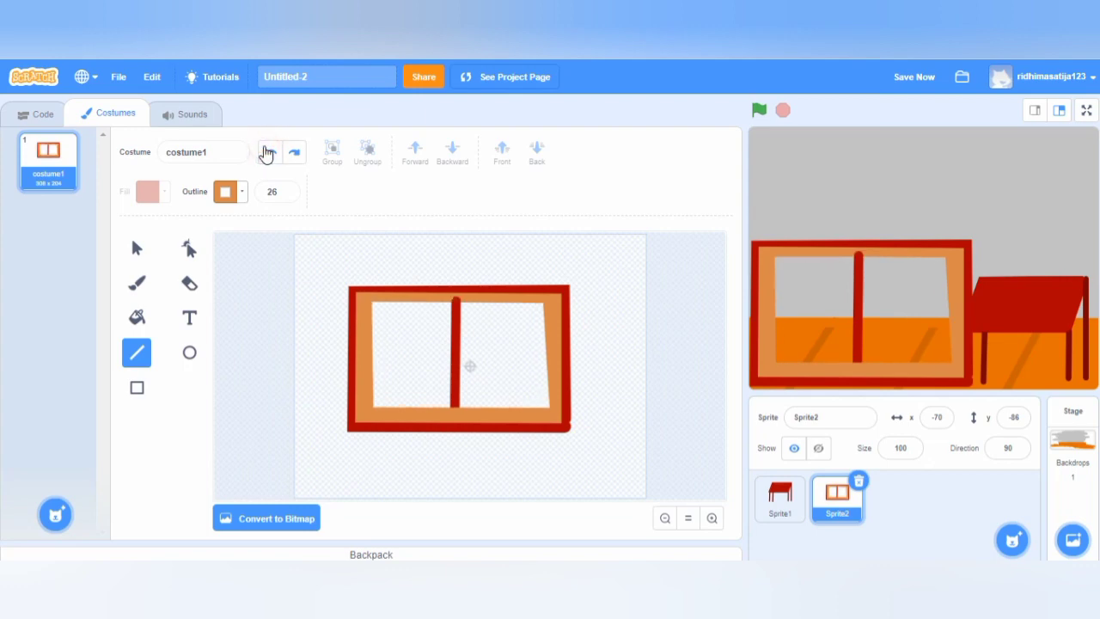
{"action": "left_click", "coordinate": [266, 153]}
{"action": "left_click", "coordinate": [267, 152]}
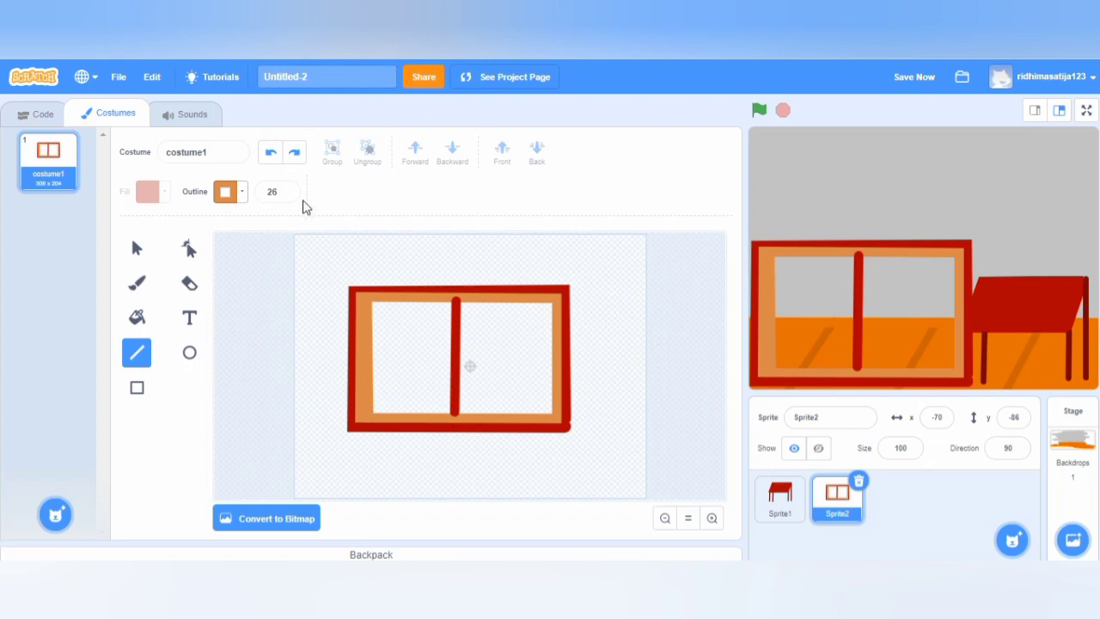
{"action": "left_click", "coordinate": [294, 153]}
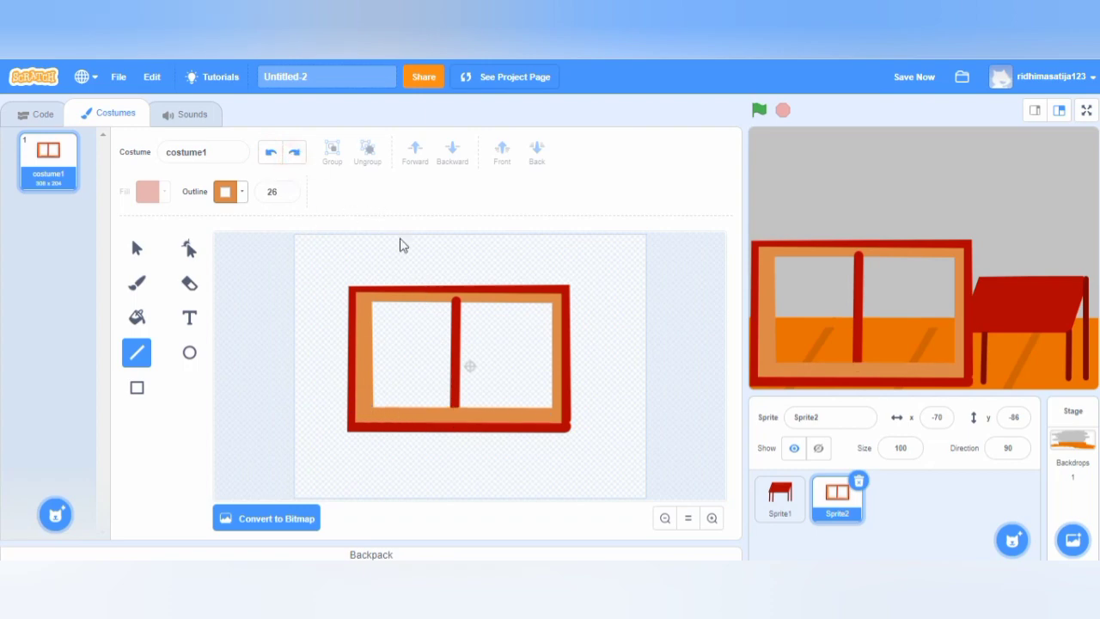
{"action": "left_click", "coordinate": [294, 156]}
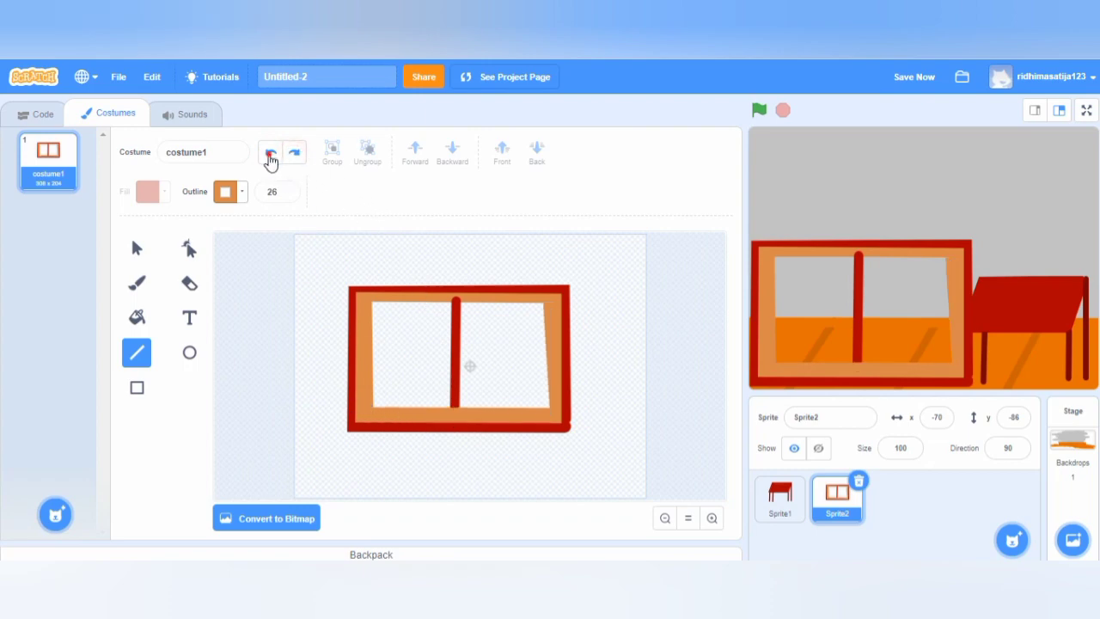
{"action": "left_click", "coordinate": [271, 154]}
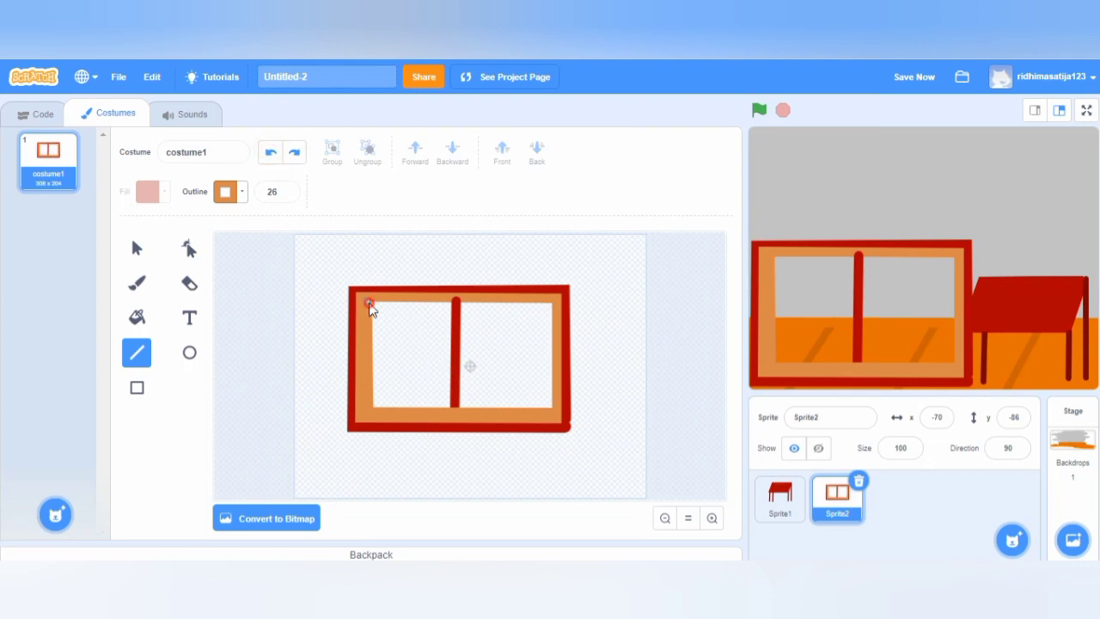
- Extend the orange-brown filling along the frame's top edge and widen it inward from the left side with overlapping lines
{"action": "mouse_move", "coordinate": [369, 304]}
{"action": "left_mouse_down"}
{"action": "mouse_move", "coordinate": [493, 311]}
{"action": "mouse_move", "coordinate": [552, 300]}
{"action": "left_mouse_up"}
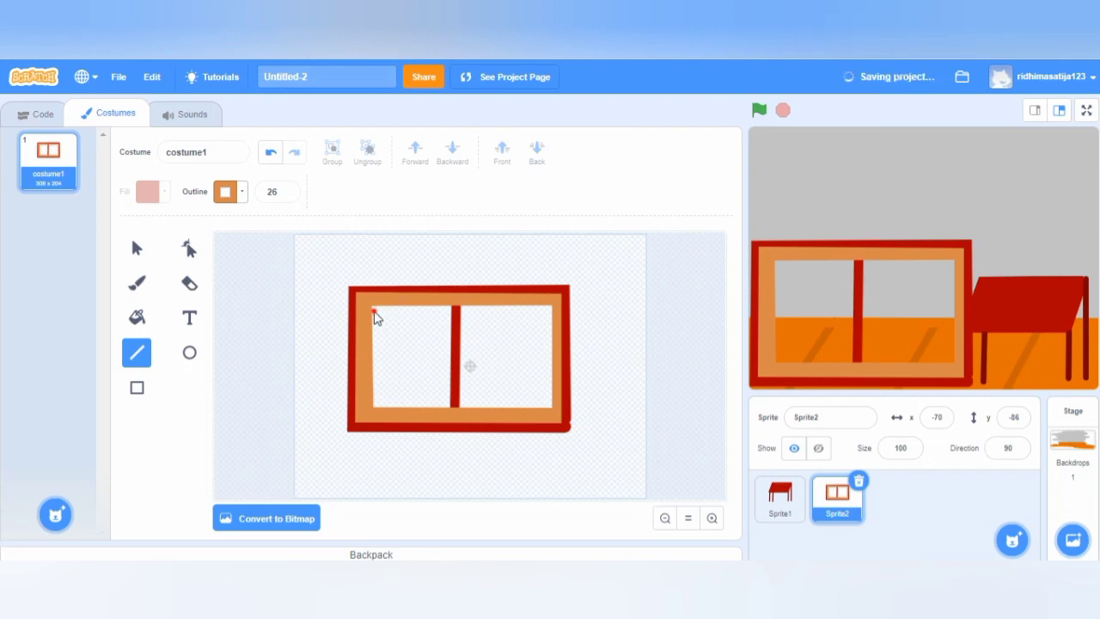
{"action": "mouse_move", "coordinate": [373, 307]}
{"action": "left_mouse_down"}
{"action": "mouse_move", "coordinate": [383, 397]}
{"action": "mouse_move", "coordinate": [373, 408]}
{"action": "left_mouse_up"}
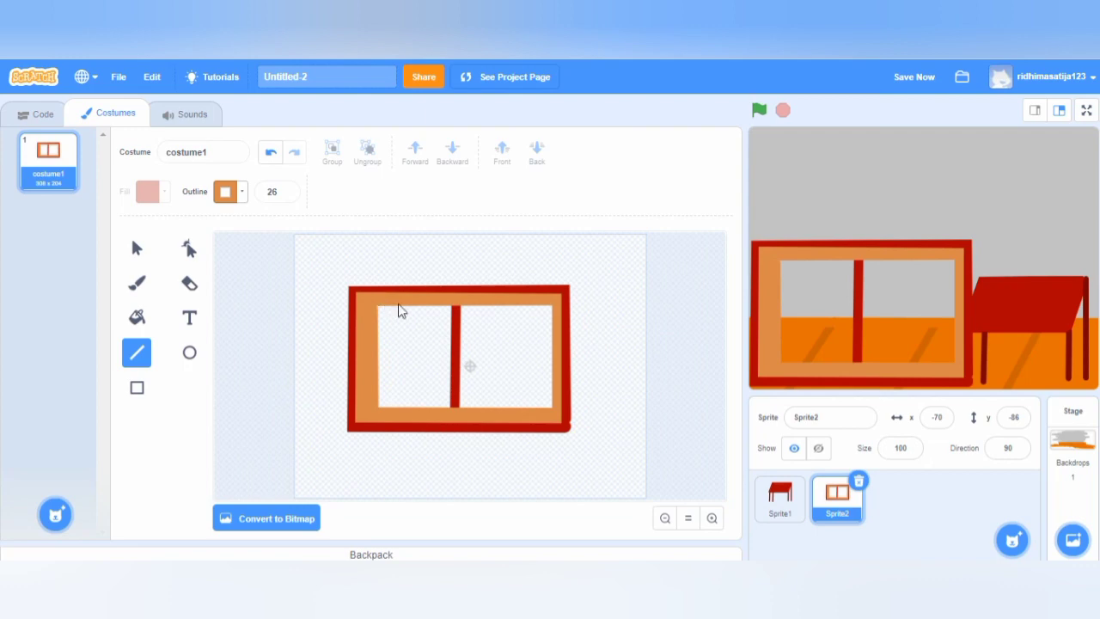
{"action": "left_click_drag", "start_coordinate": [398, 308], "coordinate": [396, 413]}
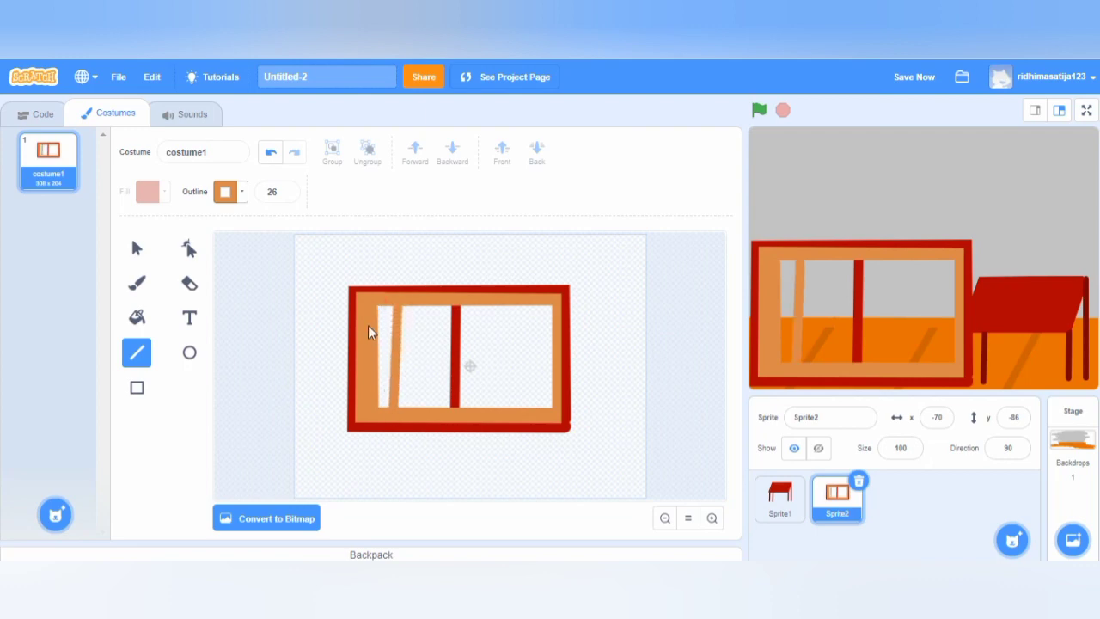
{"action": "left_click_drag", "start_coordinate": [384, 305], "coordinate": [377, 413]}
{"action": "left_click_drag", "start_coordinate": [387, 310], "coordinate": [388, 356]}
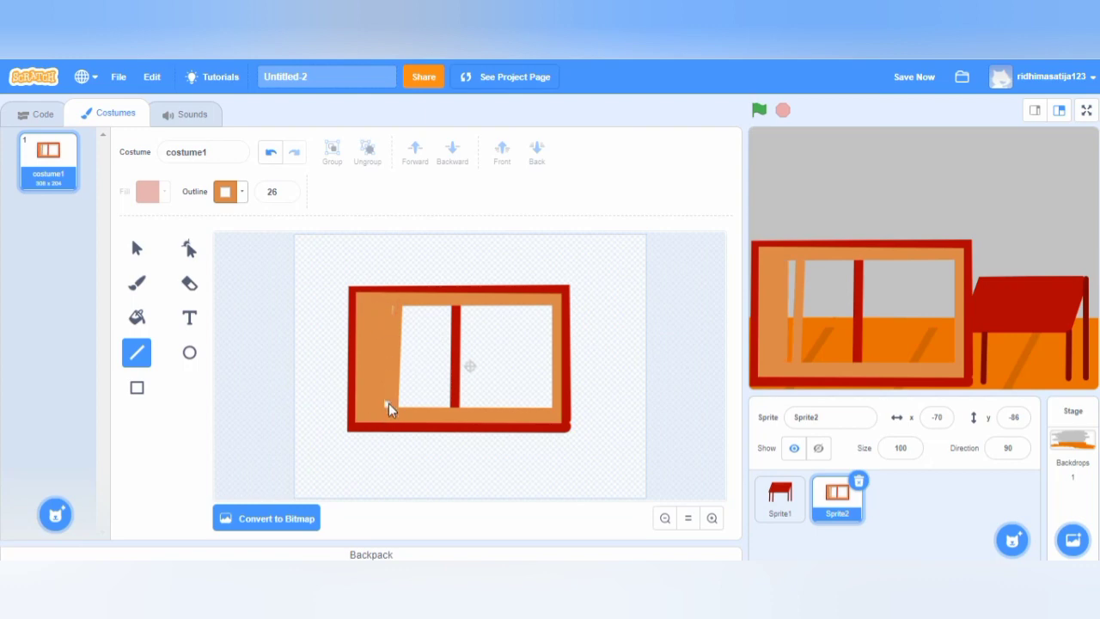
{"action": "left_click_drag", "start_coordinate": [388, 403], "coordinate": [388, 405]}
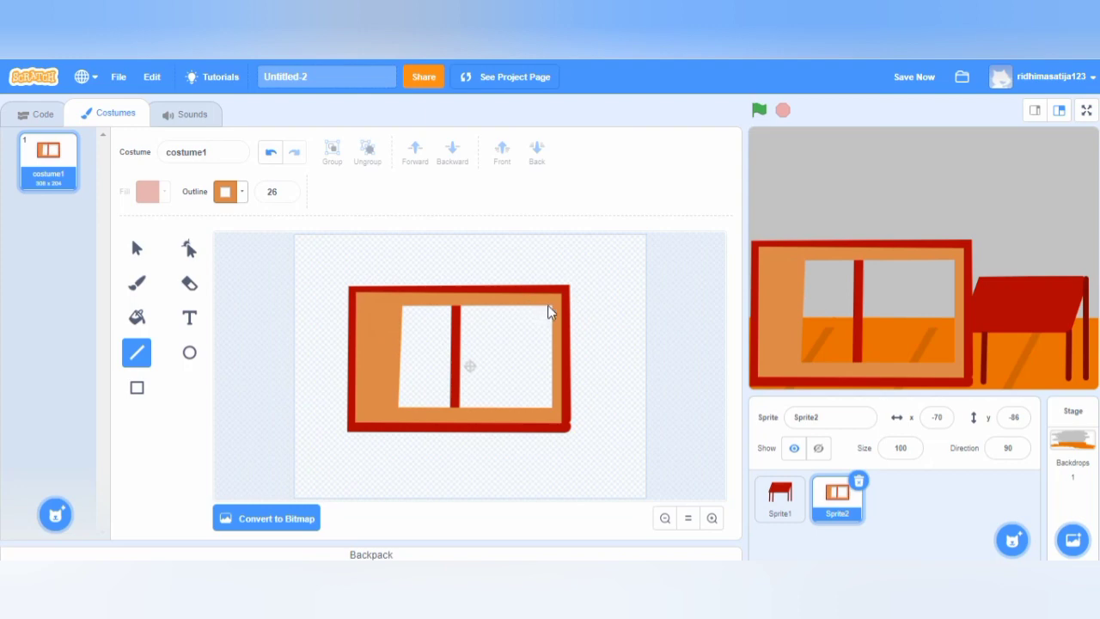
- Widen the orange-brown filling inward from the frame's right side and add lines along both sides of the red divider
{"action": "left_click_drag", "start_coordinate": [552, 381], "coordinate": [547, 411]}
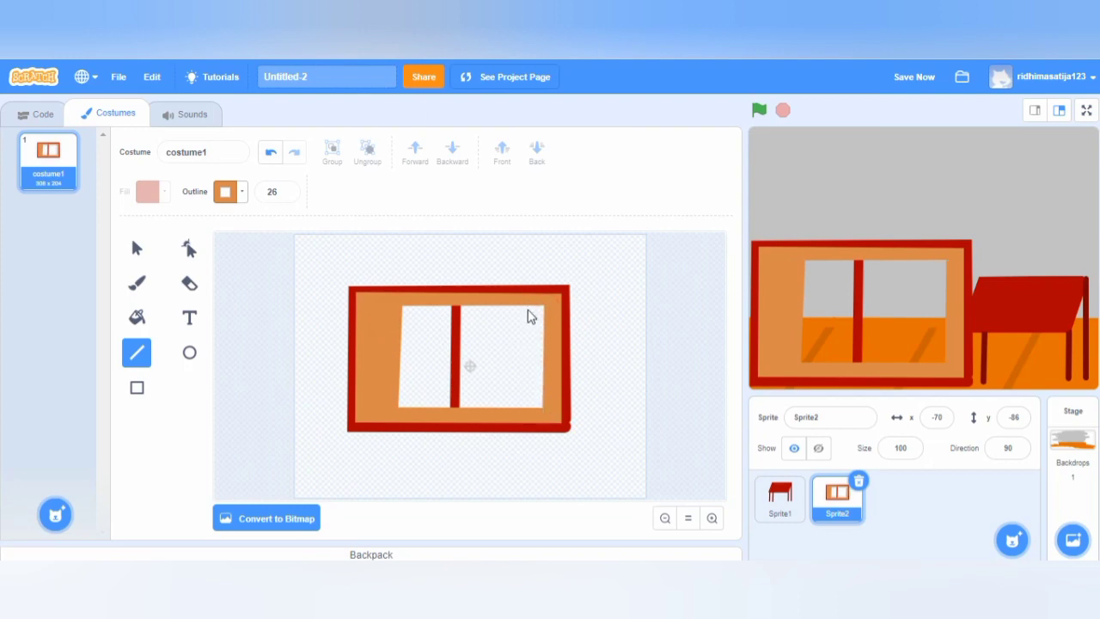
{"action": "mouse_move", "coordinate": [543, 304]}
{"action": "left_mouse_down"}
{"action": "mouse_move", "coordinate": [536, 421]}
{"action": "mouse_move", "coordinate": [537, 409]}
{"action": "left_mouse_up"}
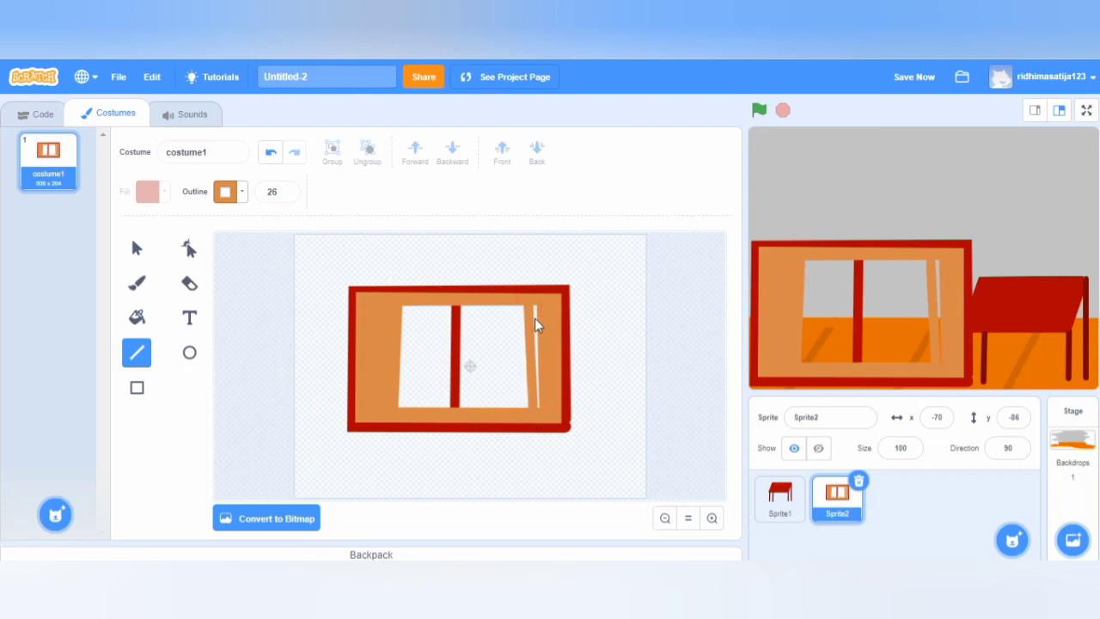
{"action": "left_click_drag", "start_coordinate": [533, 349], "coordinate": [533, 404]}
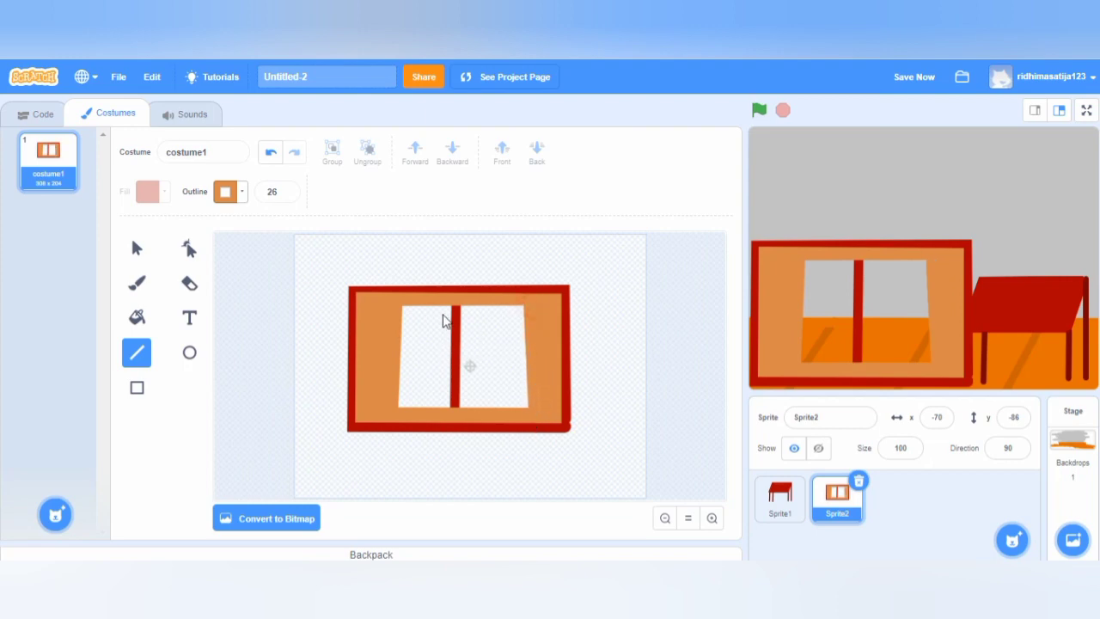
{"action": "left_click_drag", "start_coordinate": [449, 308], "coordinate": [446, 414]}
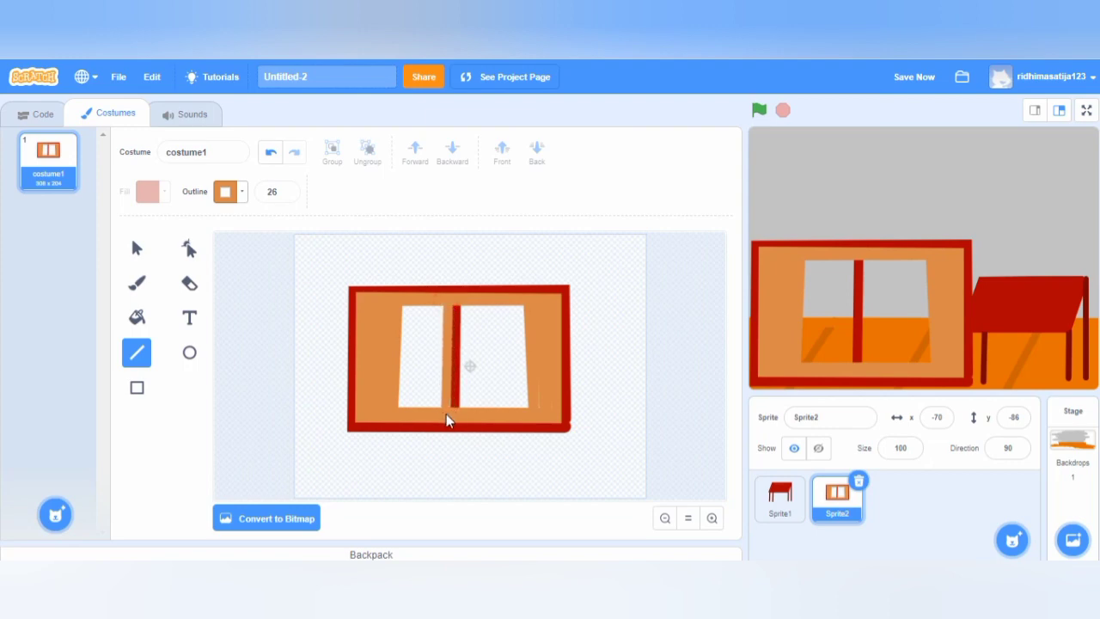
{"action": "left_click_drag", "start_coordinate": [464, 313], "coordinate": [464, 415]}
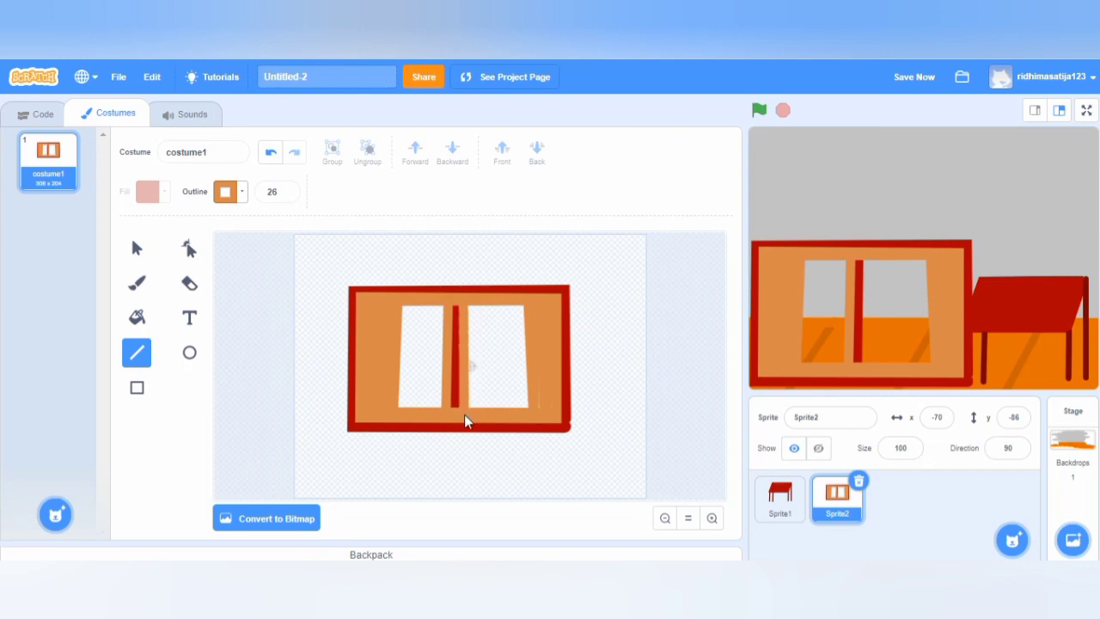
{"action": "mouse_move", "coordinate": [441, 303]}
{"action": "left_mouse_down"}
{"action": "mouse_move", "coordinate": [443, 410]}
{"action": "mouse_move", "coordinate": [469, 411]}
{"action": "left_mouse_up"}
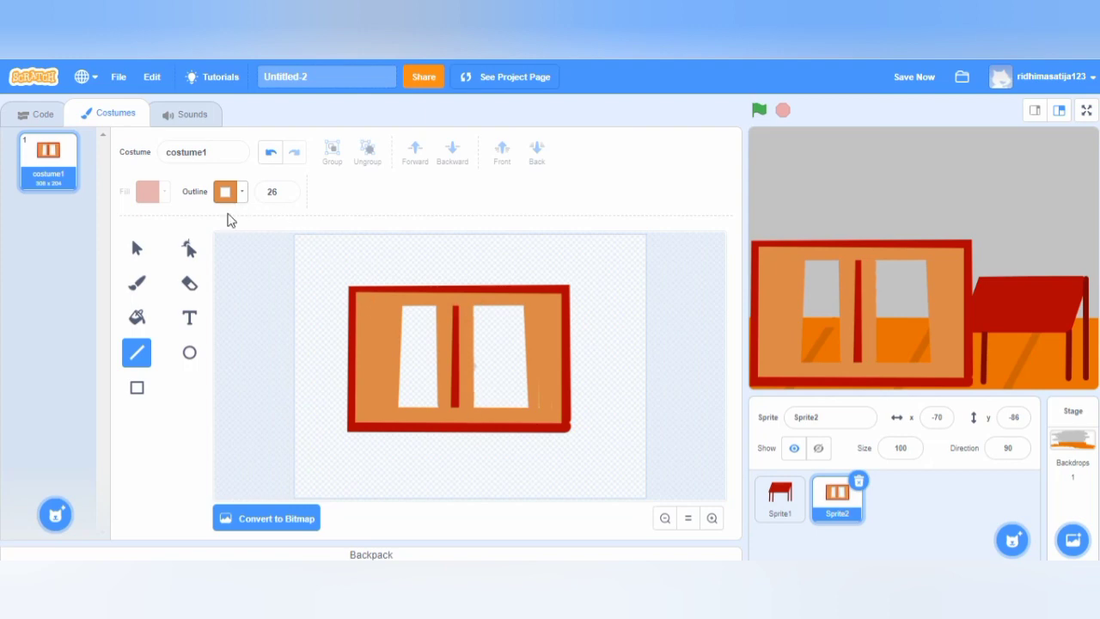
- Set up the Brush with the filling's orange-brown sampled as its fill colour and a brush size of 33
{"action": "left_click", "coordinate": [138, 287]}
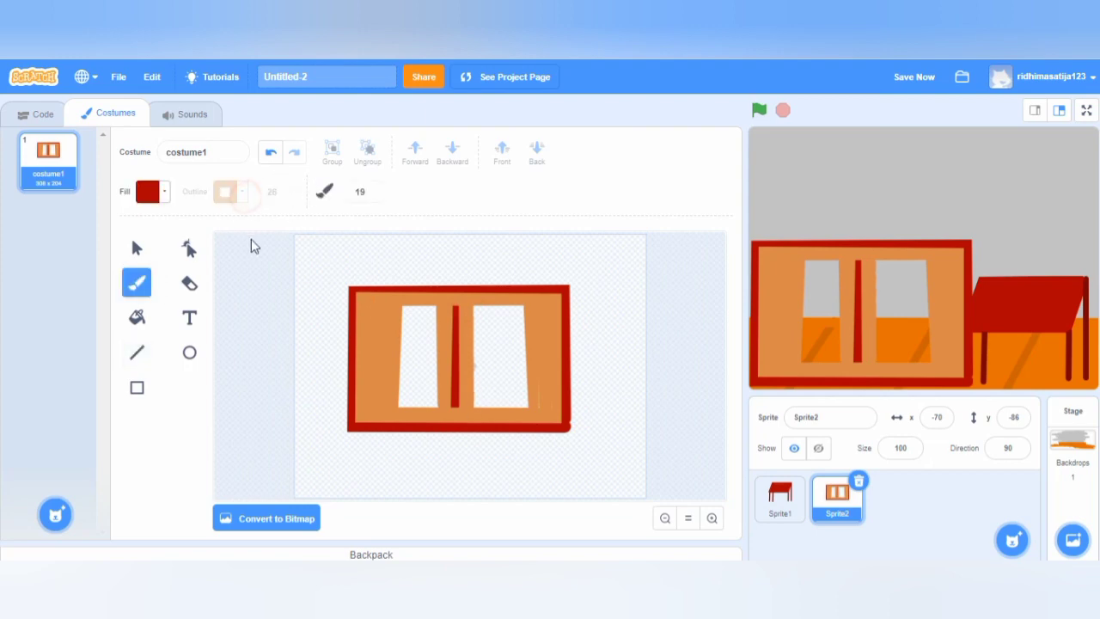
{"action": "left_click", "coordinate": [155, 198]}
{"action": "left_click", "coordinate": [189, 358]}
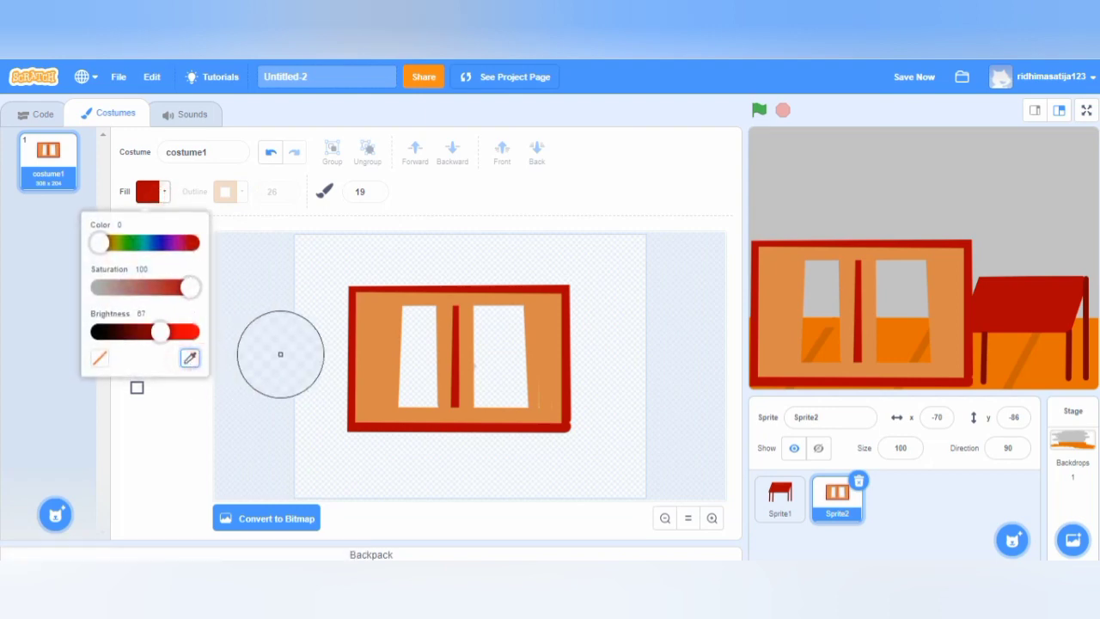
{"action": "left_click", "coordinate": [378, 349]}
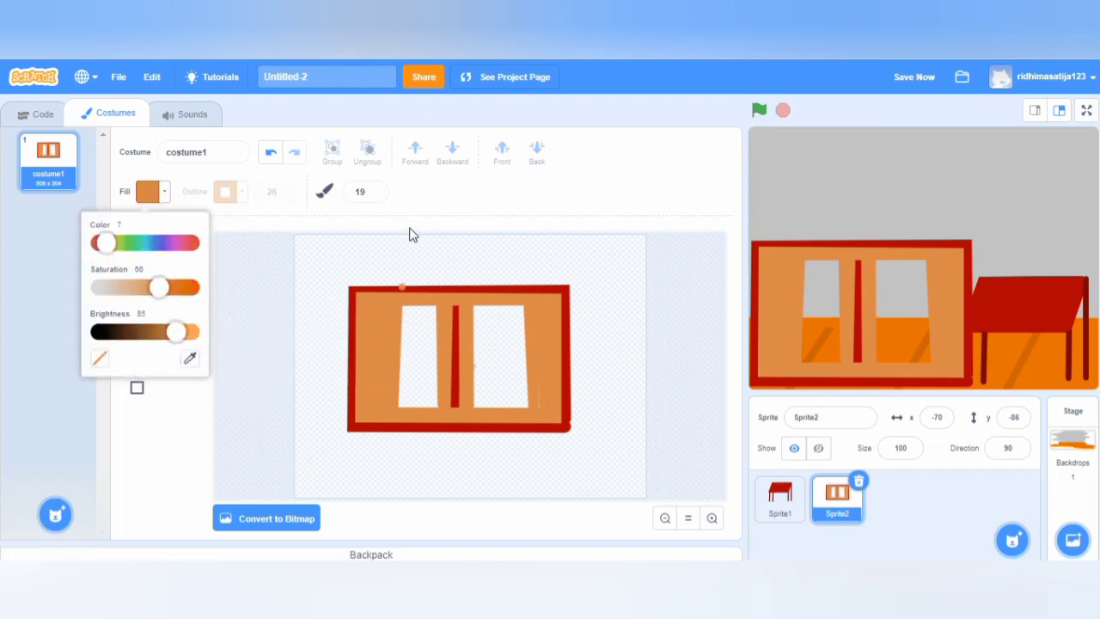
{"action": "left_click", "coordinate": [500, 206]}
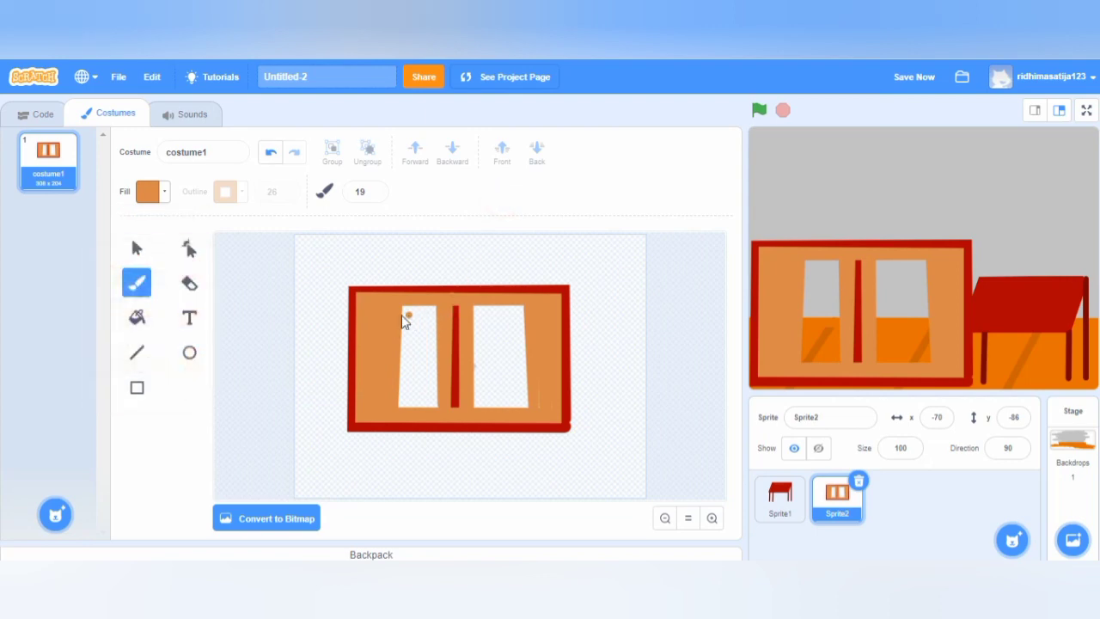
{"action": "left_click", "coordinate": [373, 188]}
{"action": "left_click", "coordinate": [373, 188]}
- Paint over the gap left of the divider in orange-brown, undoing unwanted strokes and repainting until it is covered
{"action": "mouse_move", "coordinate": [431, 310]}
{"action": "left_mouse_down"}
{"action": "mouse_move", "coordinate": [437, 417]}
{"action": "mouse_move", "coordinate": [424, 314]}
{"action": "left_mouse_up"}
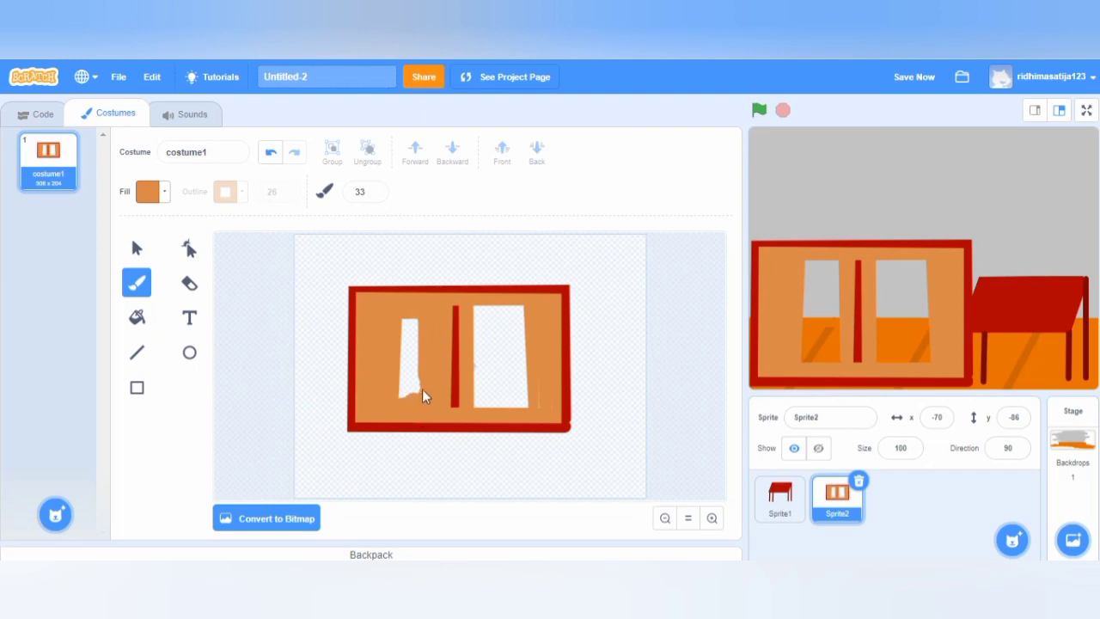
{"action": "mouse_move", "coordinate": [395, 400]}
{"action": "left_mouse_down"}
{"action": "mouse_move", "coordinate": [390, 328]}
{"action": "mouse_move", "coordinate": [395, 384]}
{"action": "mouse_move", "coordinate": [408, 395]}
{"action": "left_mouse_up"}
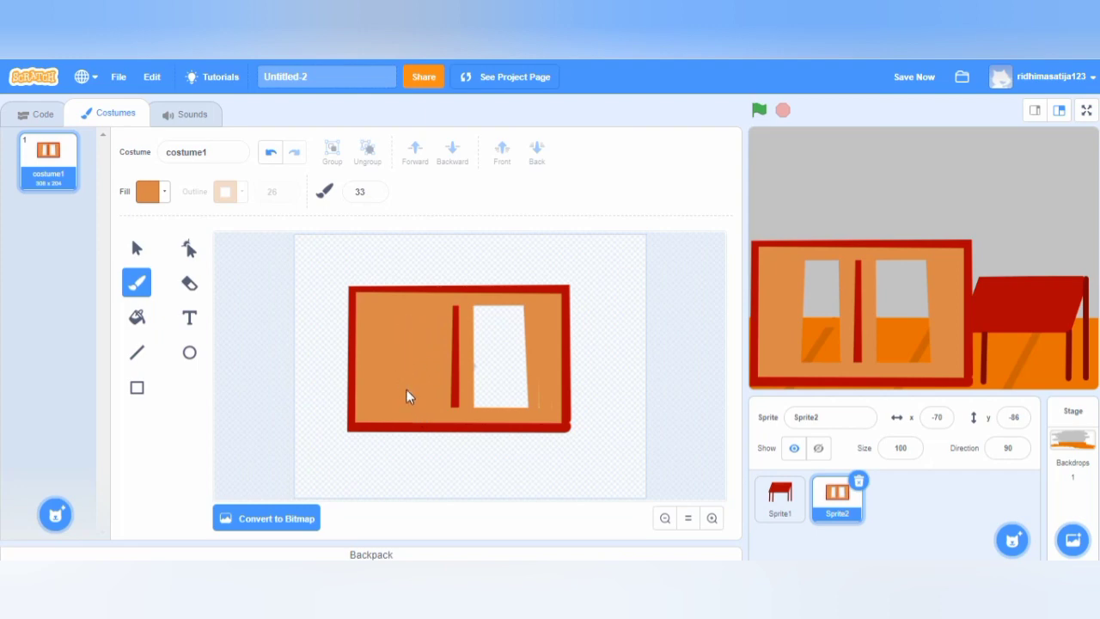
{"action": "key", "text": "ctrl+z"}
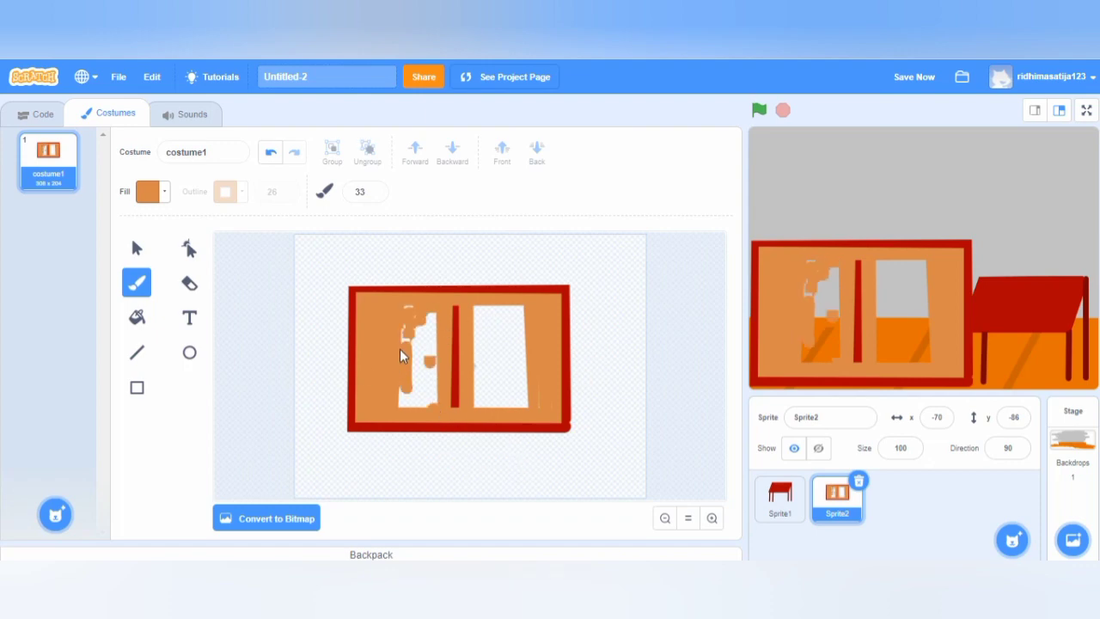
{"action": "mouse_move", "coordinate": [408, 373]}
{"action": "left_mouse_down"}
{"action": "mouse_move", "coordinate": [413, 315]}
{"action": "mouse_move", "coordinate": [412, 410]}
{"action": "left_mouse_up"}
{"action": "left_click", "coordinate": [271, 155]}
{"action": "mouse_move", "coordinate": [391, 325]}
{"action": "left_mouse_down"}
{"action": "mouse_move", "coordinate": [383, 342]}
{"action": "mouse_move", "coordinate": [419, 376]}
{"action": "mouse_move", "coordinate": [413, 403]}
{"action": "left_mouse_up"}
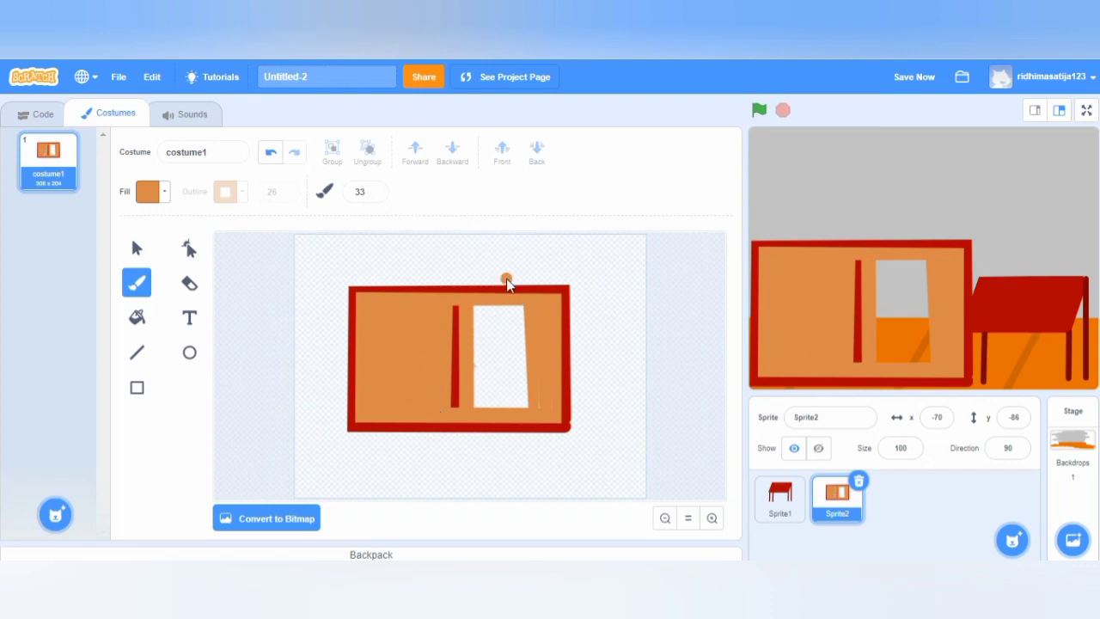
- Paint over the remaining gap right of the divider with orange-brown brush strokes
{"action": "left_click_drag", "start_coordinate": [468, 308], "coordinate": [512, 311]}
{"action": "mouse_move", "coordinate": [506, 318]}
{"action": "left_mouse_down"}
{"action": "mouse_move", "coordinate": [530, 314]}
{"action": "mouse_move", "coordinate": [479, 326]}
{"action": "mouse_move", "coordinate": [536, 322]}
{"action": "mouse_move", "coordinate": [476, 329]}
{"action": "mouse_move", "coordinate": [532, 326]}
{"action": "mouse_move", "coordinate": [479, 341]}
{"action": "mouse_move", "coordinate": [517, 340]}
{"action": "mouse_move", "coordinate": [479, 361]}
{"action": "mouse_move", "coordinate": [522, 359]}
{"action": "mouse_move", "coordinate": [477, 414]}
{"action": "left_mouse_up"}
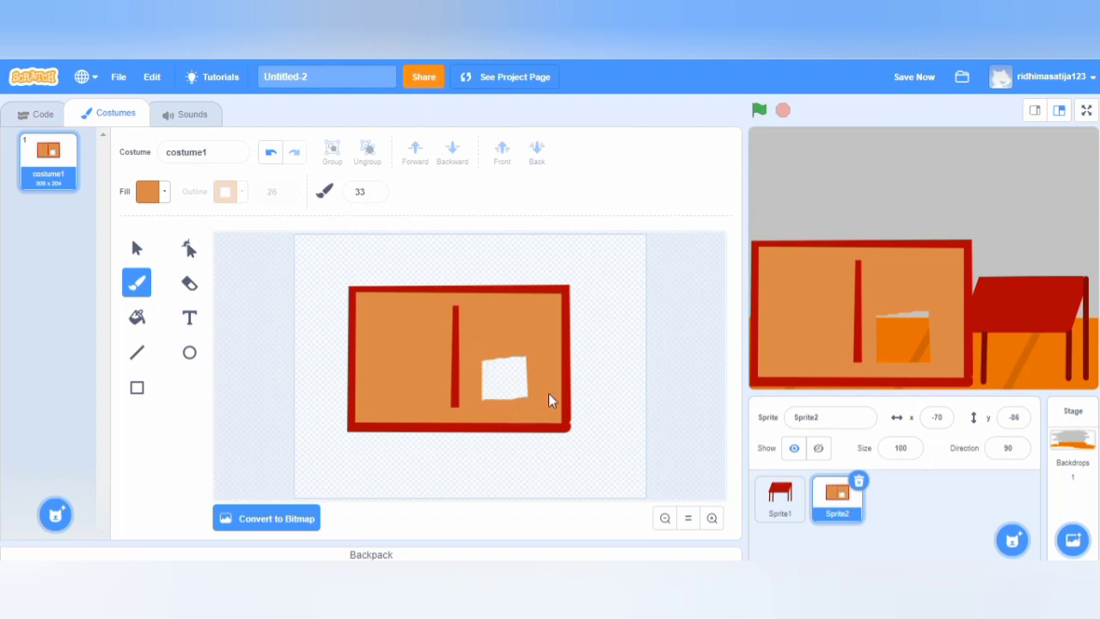
{"action": "left_click_drag", "start_coordinate": [548, 393], "coordinate": [487, 404]}
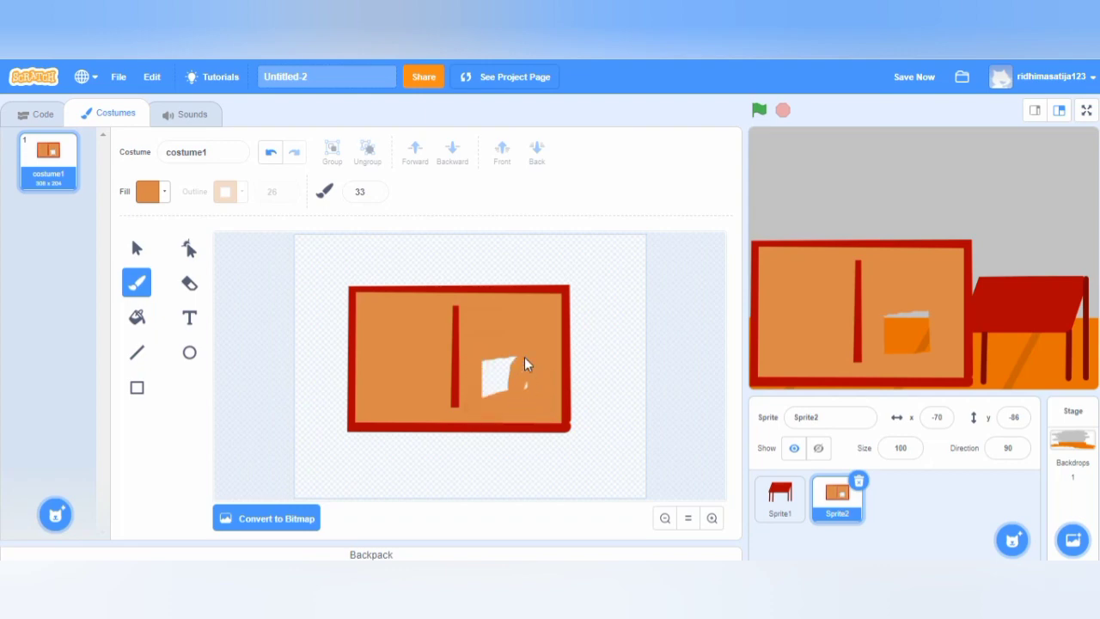
{"action": "left_click", "coordinate": [485, 392]}
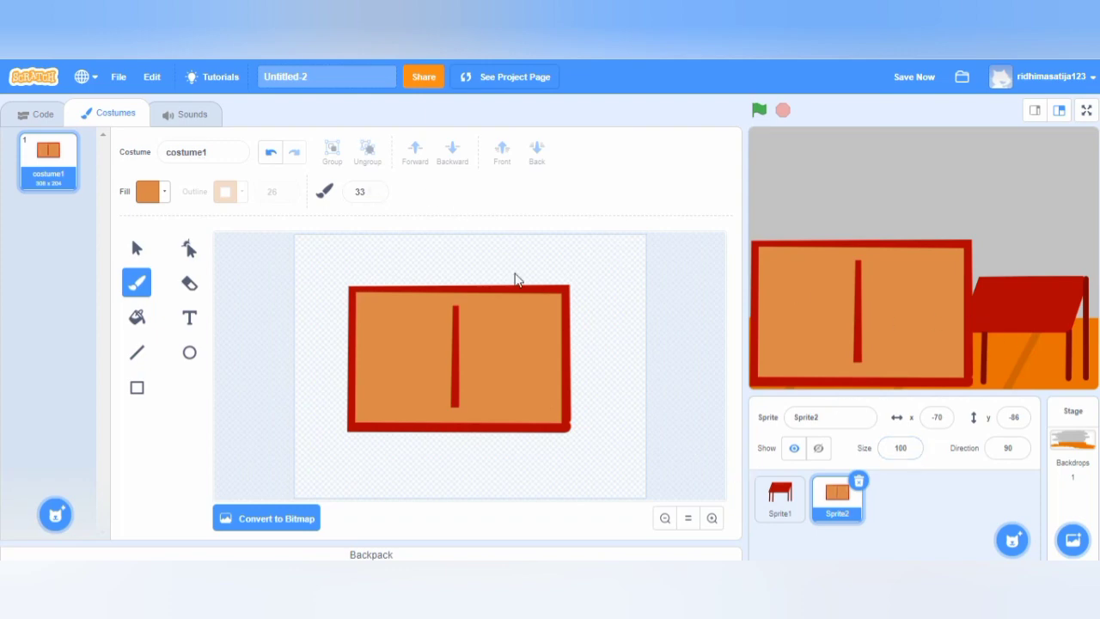
- Set the brush fill to black with brightness 0 and paint one round door knob on each side of the divider
{"action": "left_click", "coordinate": [169, 198]}
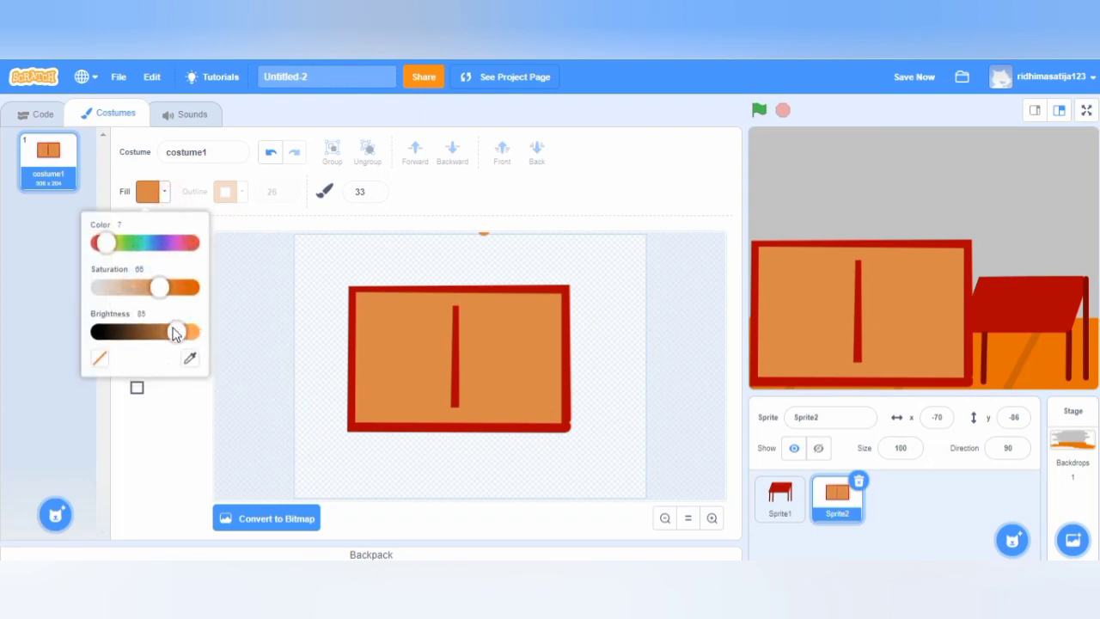
{"action": "left_click_drag", "start_coordinate": [176, 332], "coordinate": [66, 344]}
{"action": "left_click", "coordinate": [508, 192]}
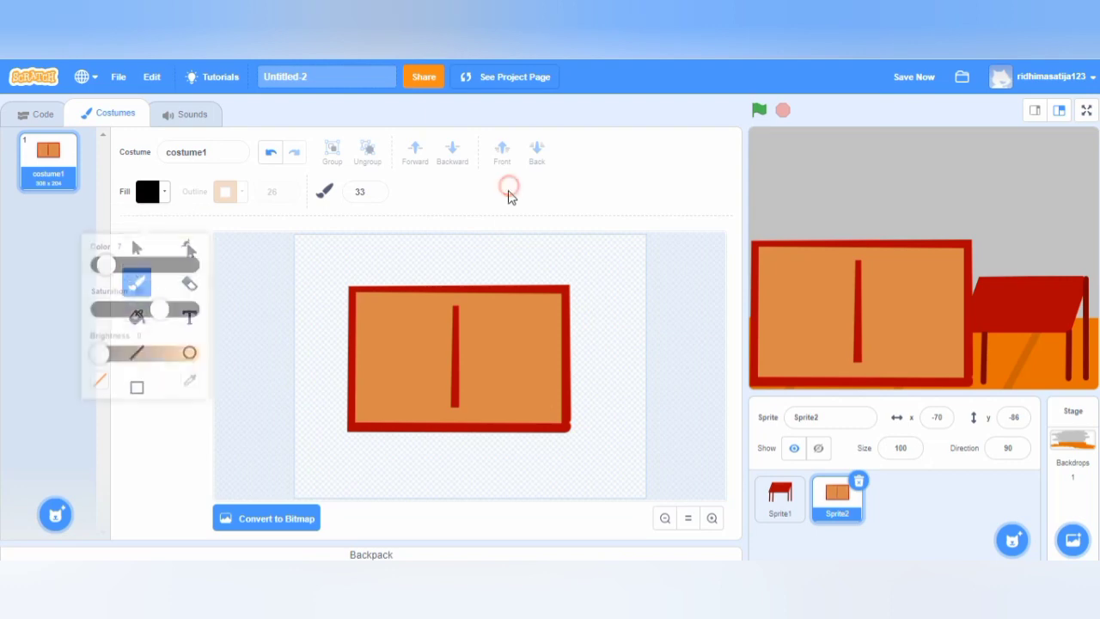
{"action": "left_click", "coordinate": [438, 354]}
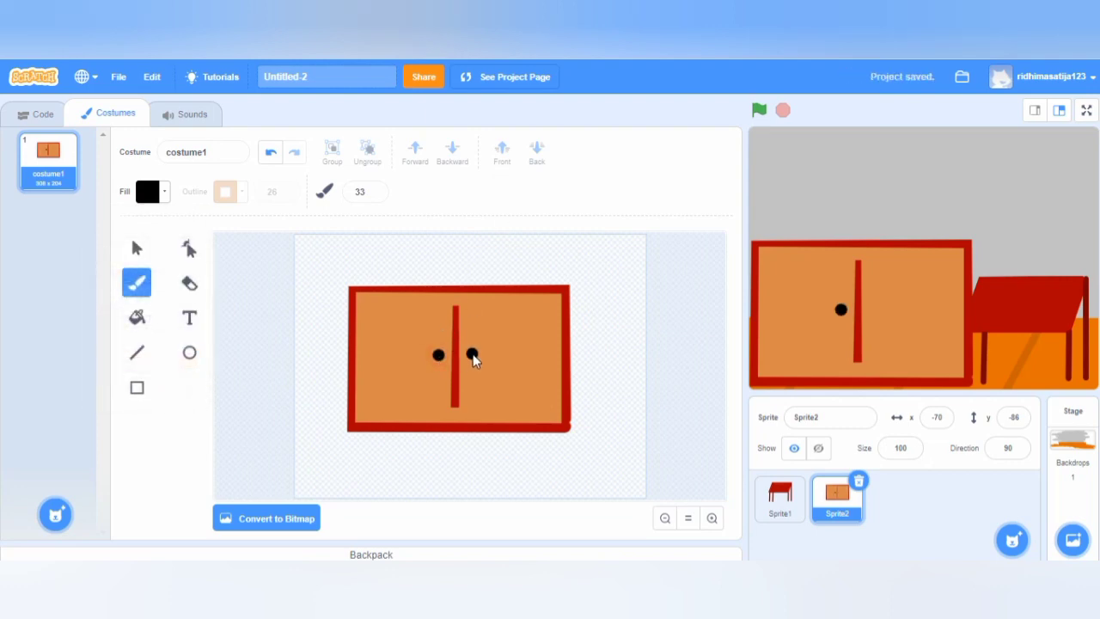
{"action": "left_click", "coordinate": [471, 355]}
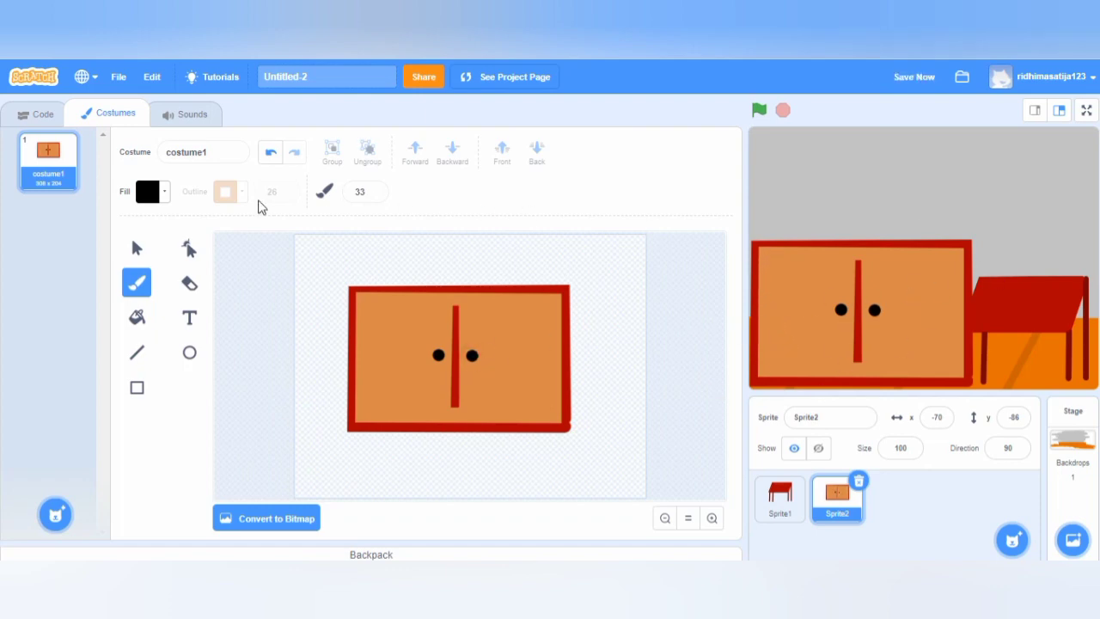
- Duplicate costume1 and, in the copy, set the Line tool's outline colour to the red sampled from the divider
{"action": "right_click", "coordinate": [60, 181]}
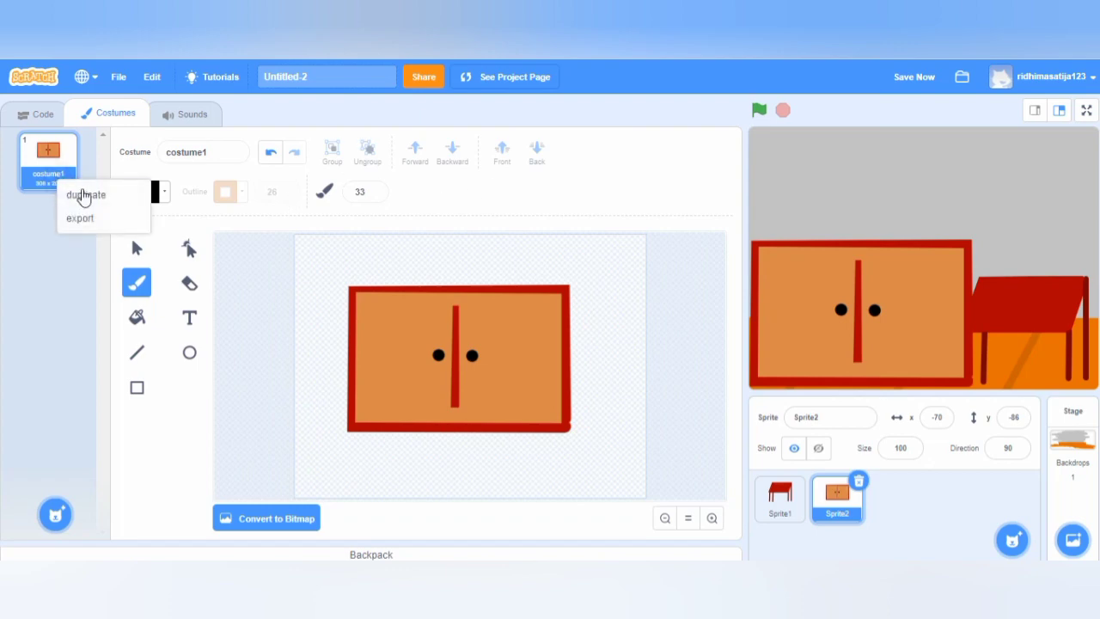
{"action": "left_click", "coordinate": [79, 191]}
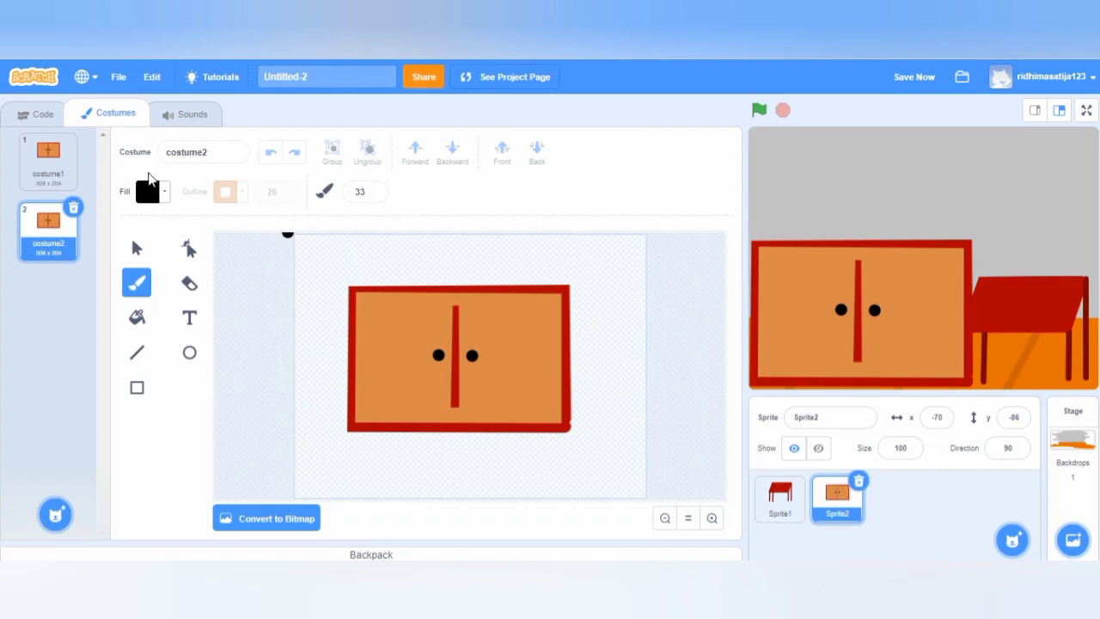
{"action": "left_click", "coordinate": [134, 353]}
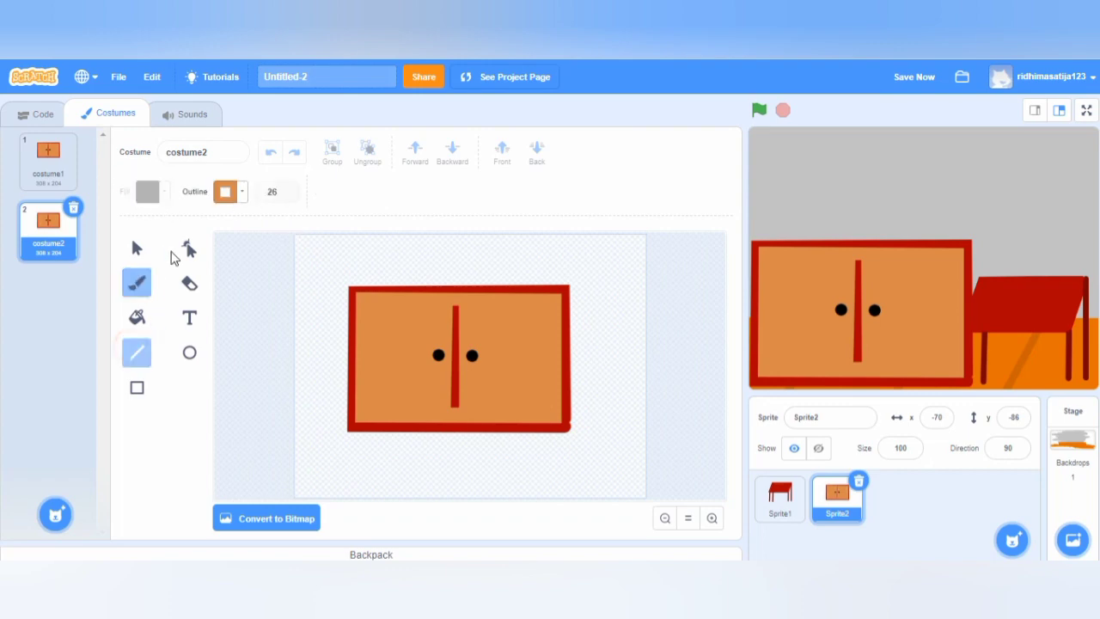
{"action": "left_click", "coordinate": [240, 196]}
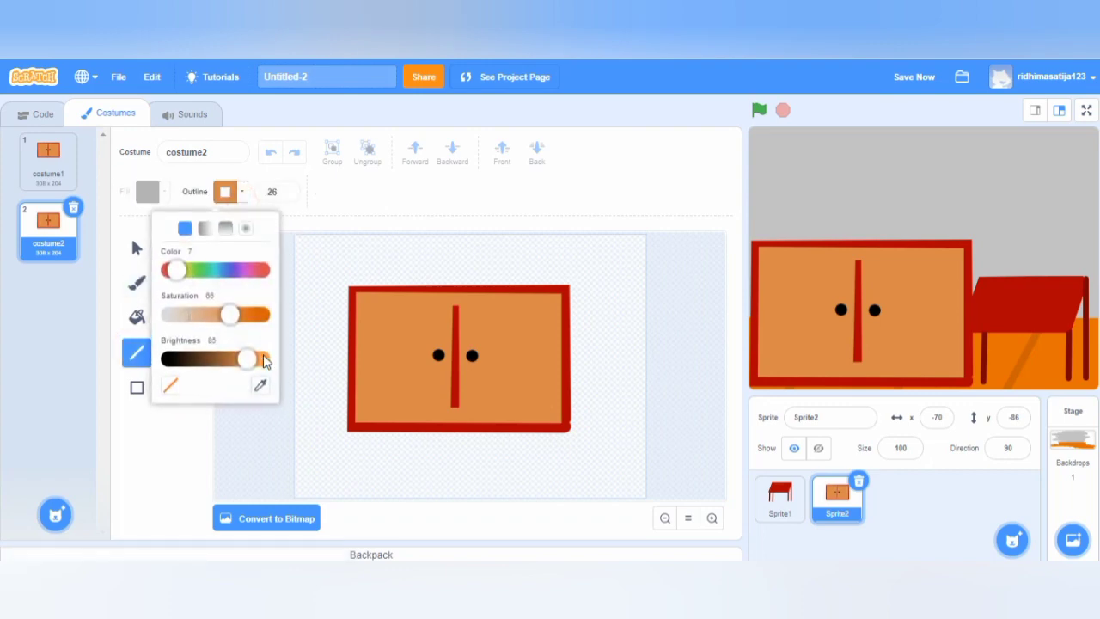
{"action": "left_click", "coordinate": [260, 386]}
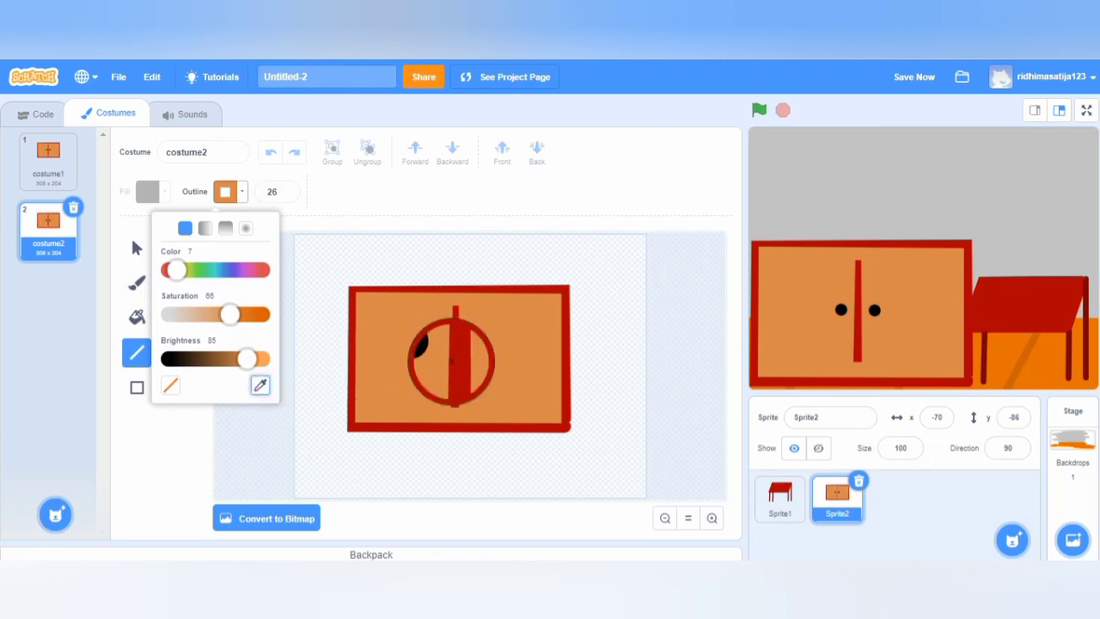
{"action": "left_click", "coordinate": [456, 360]}
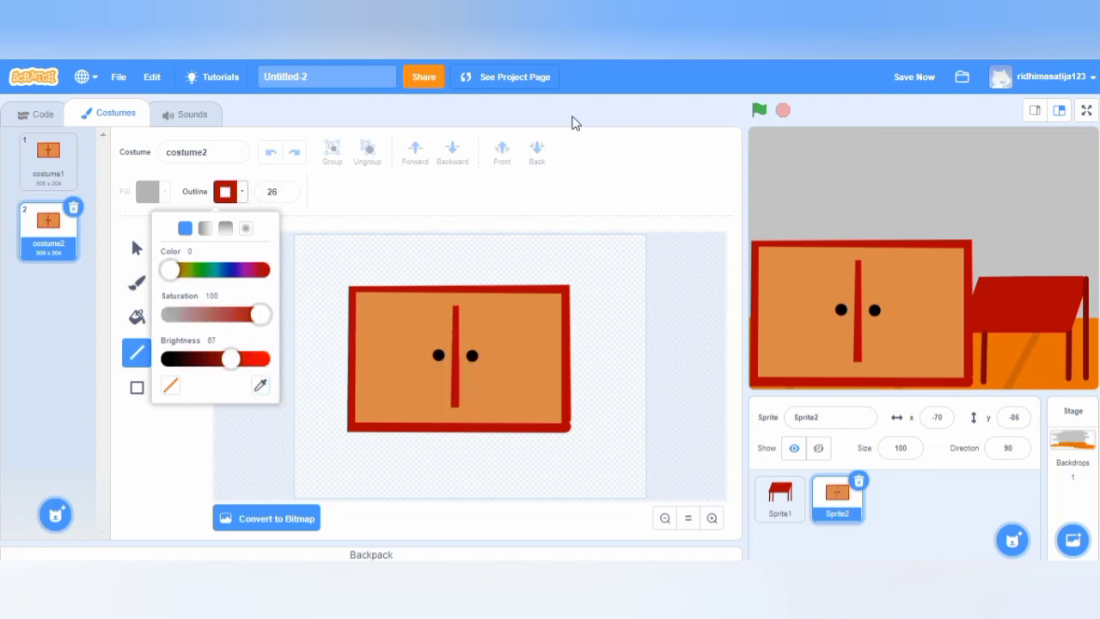
{"action": "left_click", "coordinate": [575, 156]}
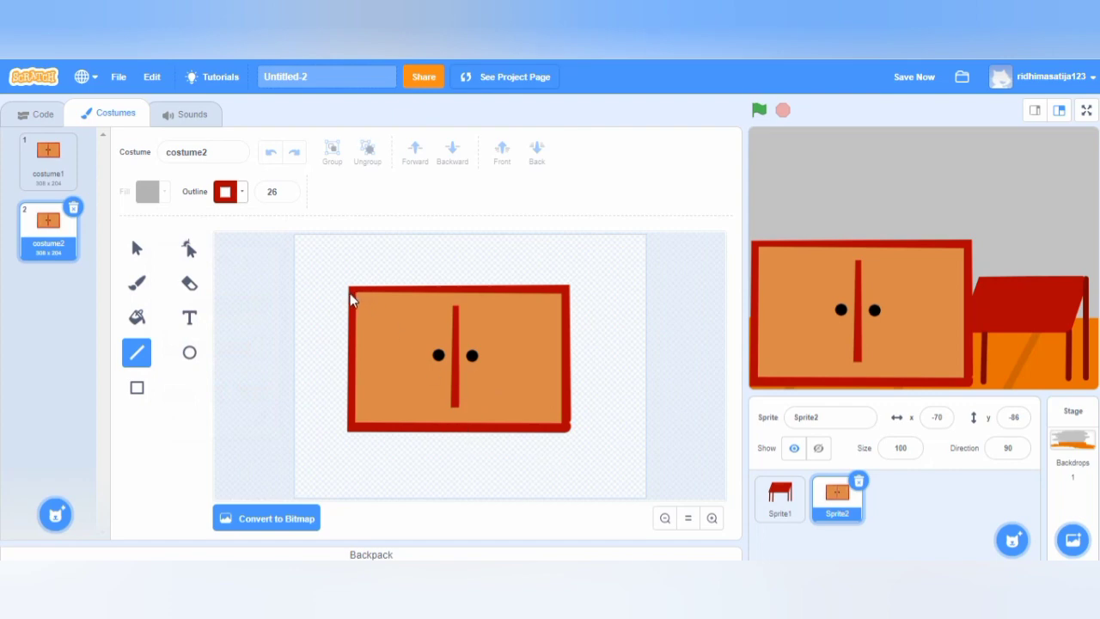
- Draw an open left door in costume2 with red slanted top and bottom lines and a vertical edge, undoing a misplaced line
{"action": "mouse_move", "coordinate": [350, 293]}
{"action": "left_mouse_down"}
{"action": "mouse_move", "coordinate": [425, 319]}
{"action": "mouse_move", "coordinate": [413, 321]}
{"action": "left_mouse_up"}
{"action": "left_click", "coordinate": [270, 152]}
{"action": "mouse_move", "coordinate": [401, 320]}
{"action": "left_mouse_down"}
{"action": "mouse_move", "coordinate": [410, 315]}
{"action": "mouse_move", "coordinate": [409, 393]}
{"action": "left_mouse_up"}
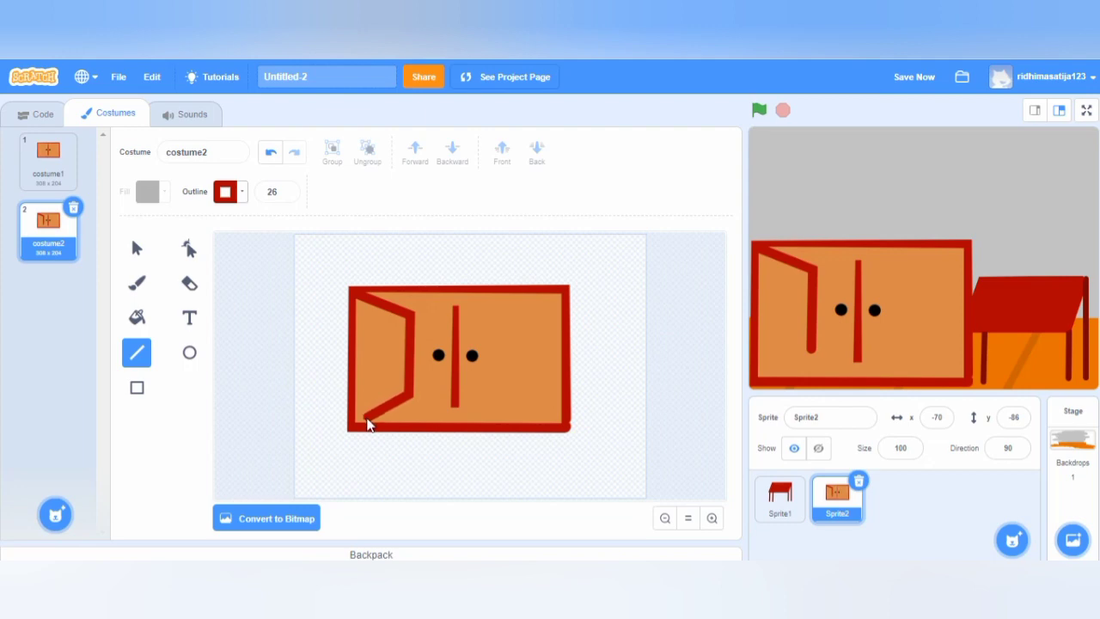
{"action": "left_click_drag", "start_coordinate": [368, 423], "coordinate": [359, 430]}
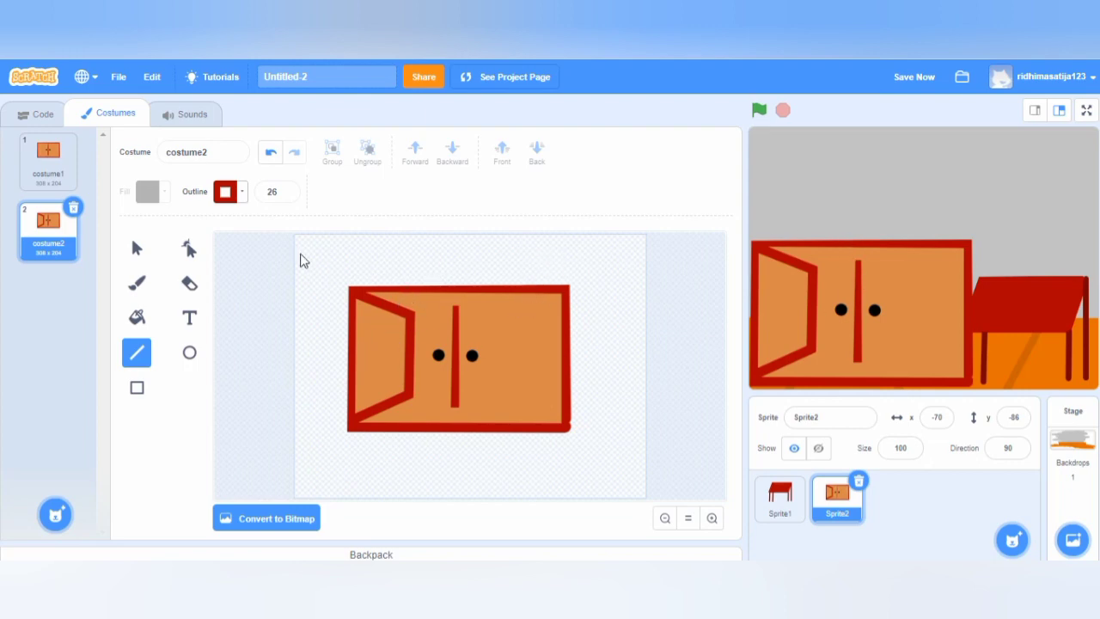
- Darken the Line tool's red outline colour to a brightness of about 53
{"action": "left_click", "coordinate": [245, 193]}
{"action": "mouse_move", "coordinate": [228, 359]}
{"action": "left_mouse_down"}
{"action": "mouse_move", "coordinate": [200, 365]}
{"action": "mouse_move", "coordinate": [214, 365]}
{"action": "left_mouse_up"}
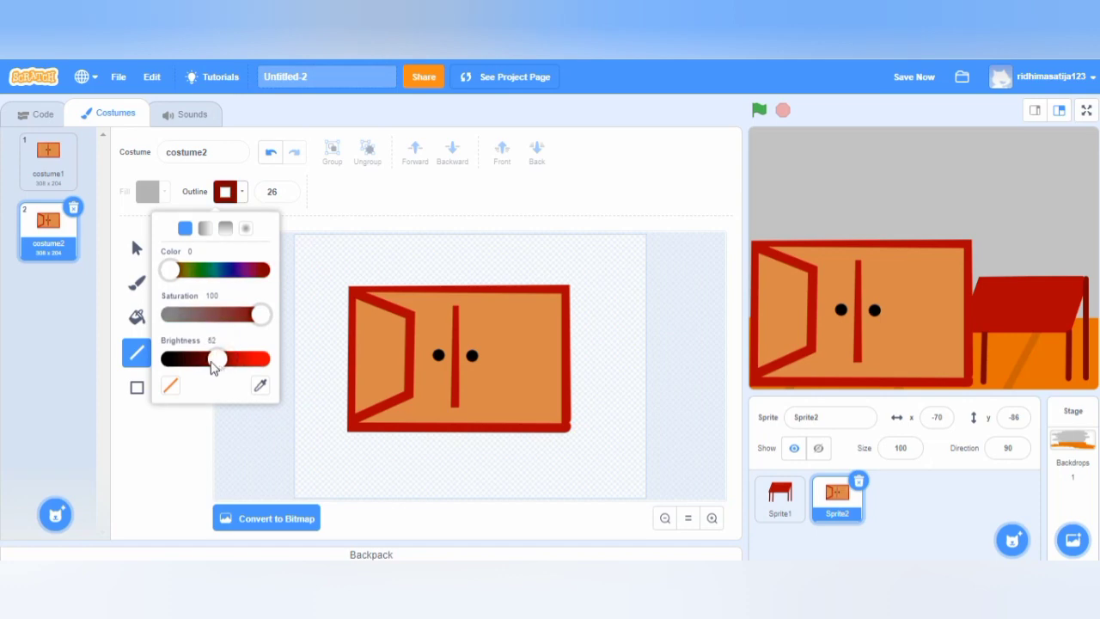
{"action": "left_click", "coordinate": [396, 223]}
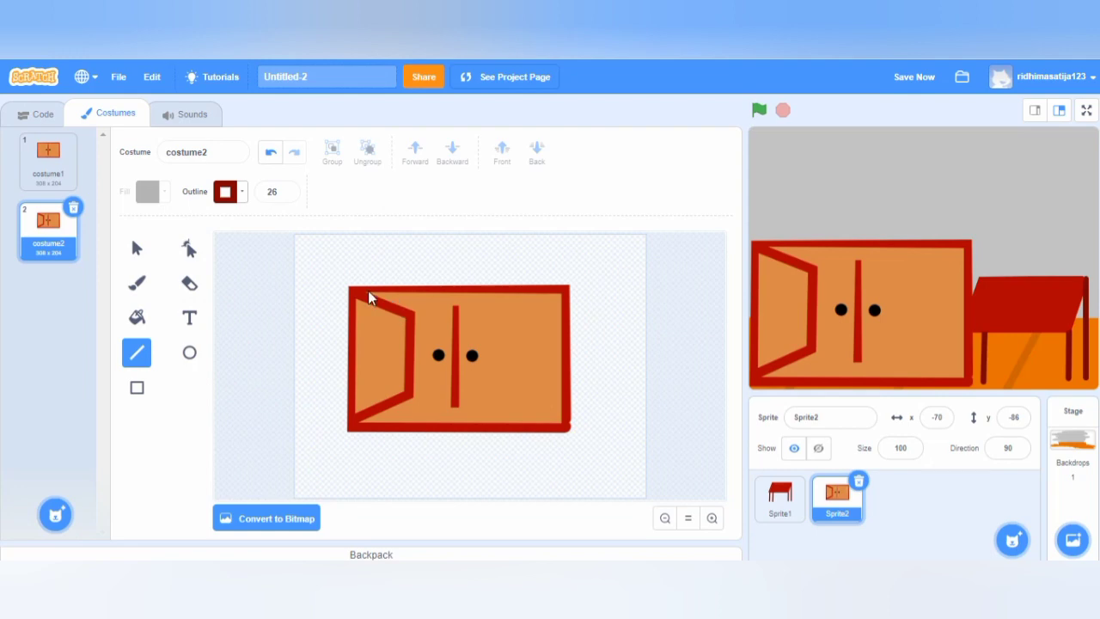
- Try dark red shading lines beside the open left door, using outline widths 2 and 33, and undo the misplaced lines
{"action": "left_click_drag", "start_coordinate": [369, 294], "coordinate": [367, 293]}
{"action": "left_click_drag", "start_coordinate": [433, 309], "coordinate": [441, 299]}
{"action": "left_click", "coordinate": [270, 153]}
{"action": "left_click", "coordinate": [287, 191]}
{"action": "double_click", "coordinate": [285, 191]}
{"action": "type", "text": "2"}
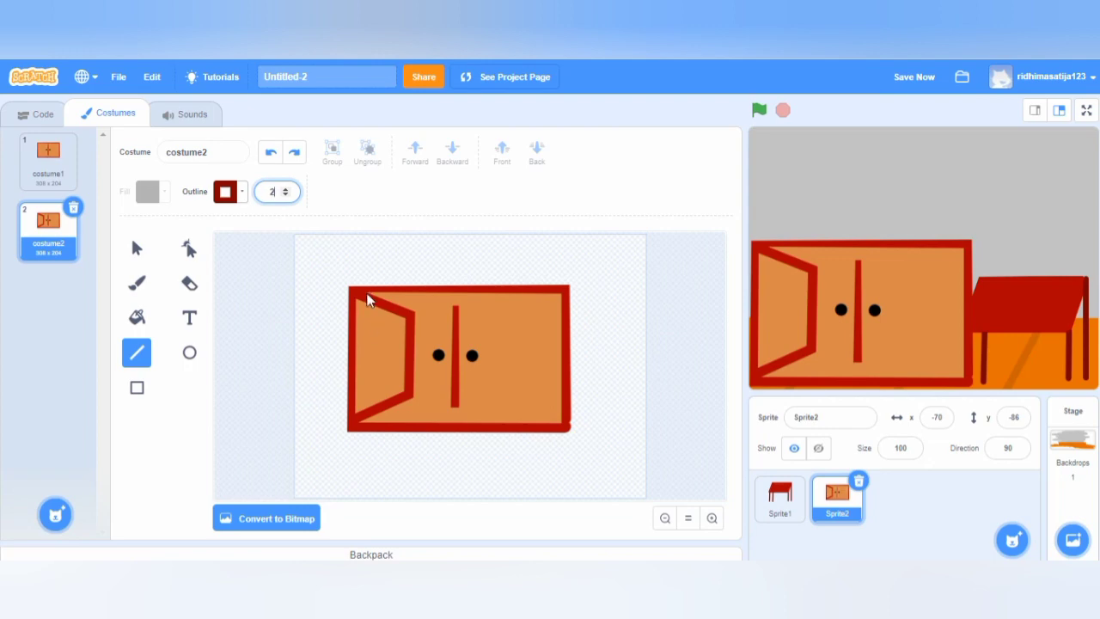
{"action": "left_click_drag", "start_coordinate": [367, 294], "coordinate": [408, 313]}
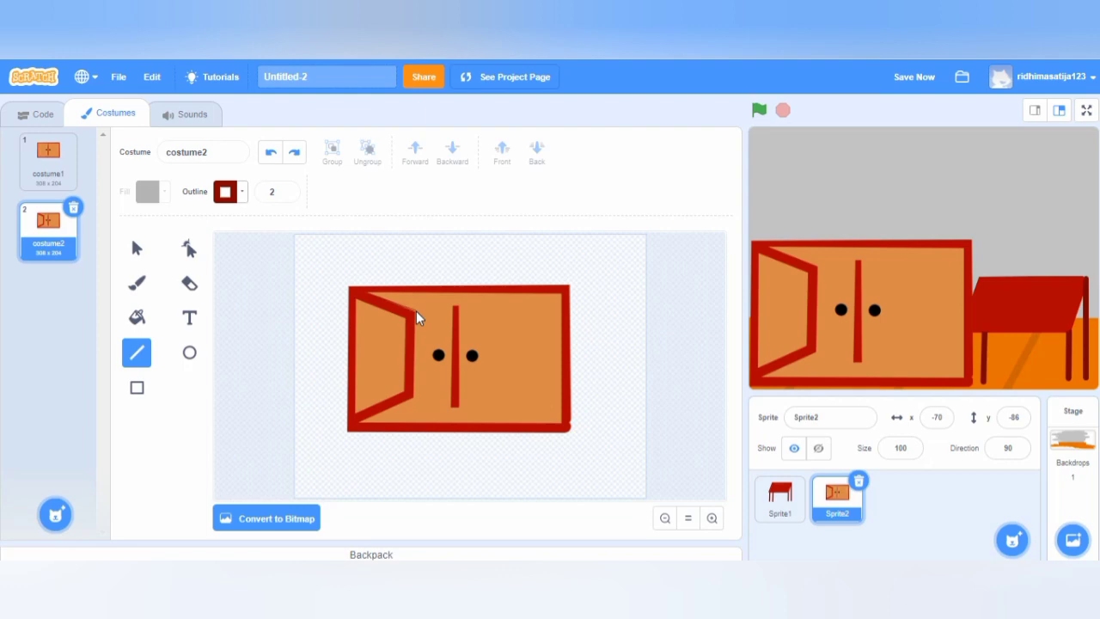
{"action": "left_click_drag", "start_coordinate": [416, 314], "coordinate": [416, 314]}
{"action": "left_click", "coordinate": [287, 193]}
{"action": "type", "text": "33"}
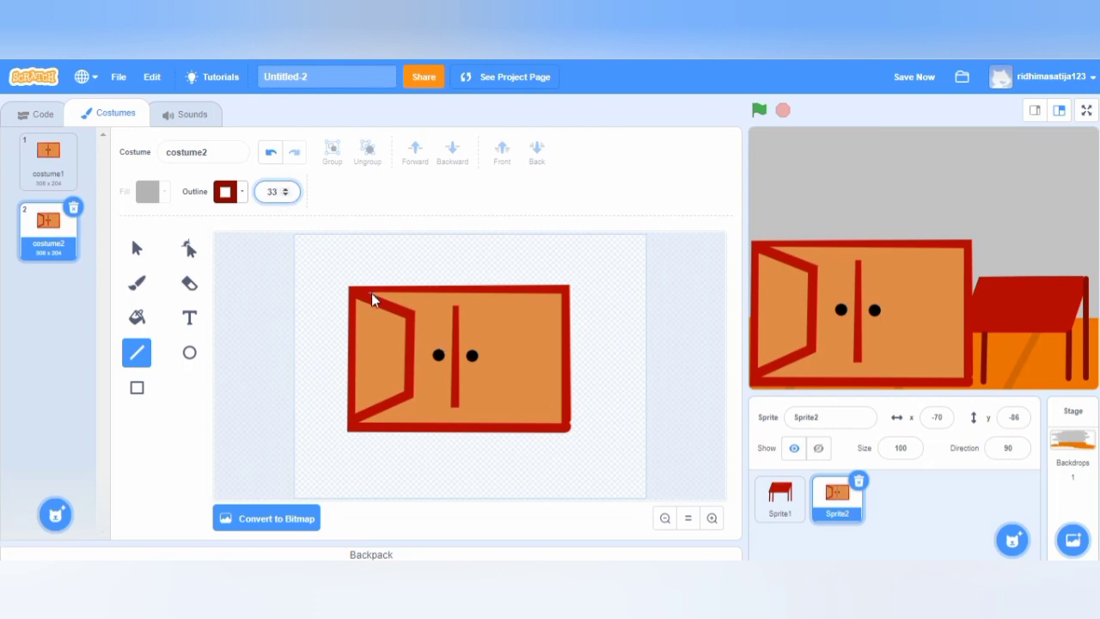
{"action": "mouse_move", "coordinate": [372, 293]}
{"action": "left_mouse_down"}
{"action": "mouse_move", "coordinate": [399, 302]}
{"action": "mouse_move", "coordinate": [397, 408]}
{"action": "left_mouse_up"}
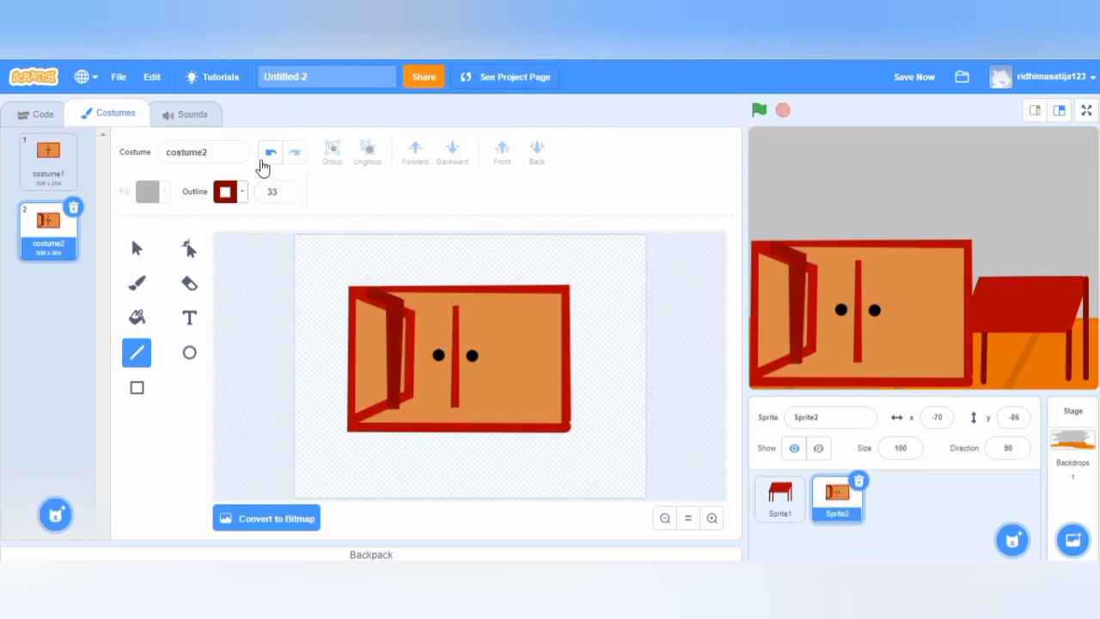
{"action": "left_click", "coordinate": [268, 155]}
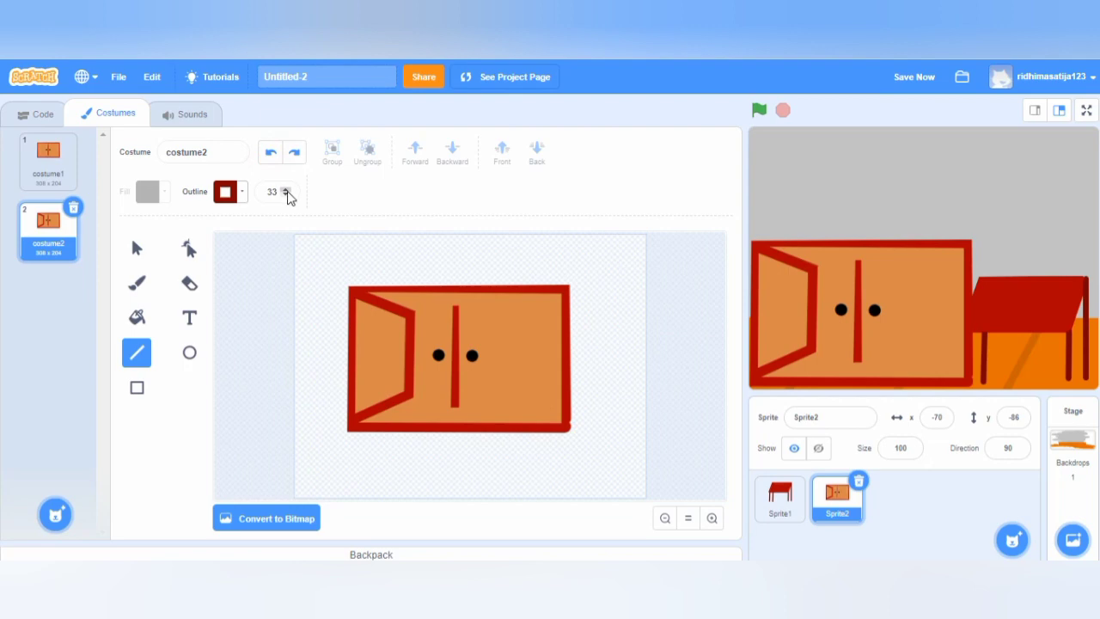
- With outline width 10, frame the opening in dark red above the open door, along the cupboard's top, beside the divider and along the bottom
{"action": "left_click", "coordinate": [287, 194]}
{"action": "type", "text": "10"}
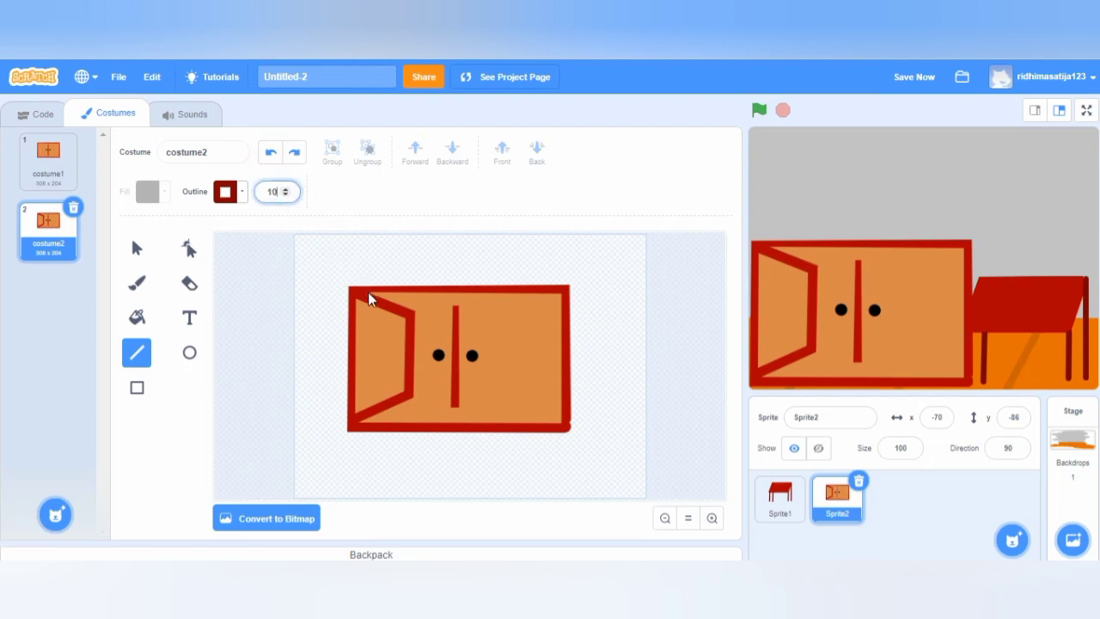
{"action": "left_click_drag", "start_coordinate": [371, 293], "coordinate": [411, 310]}
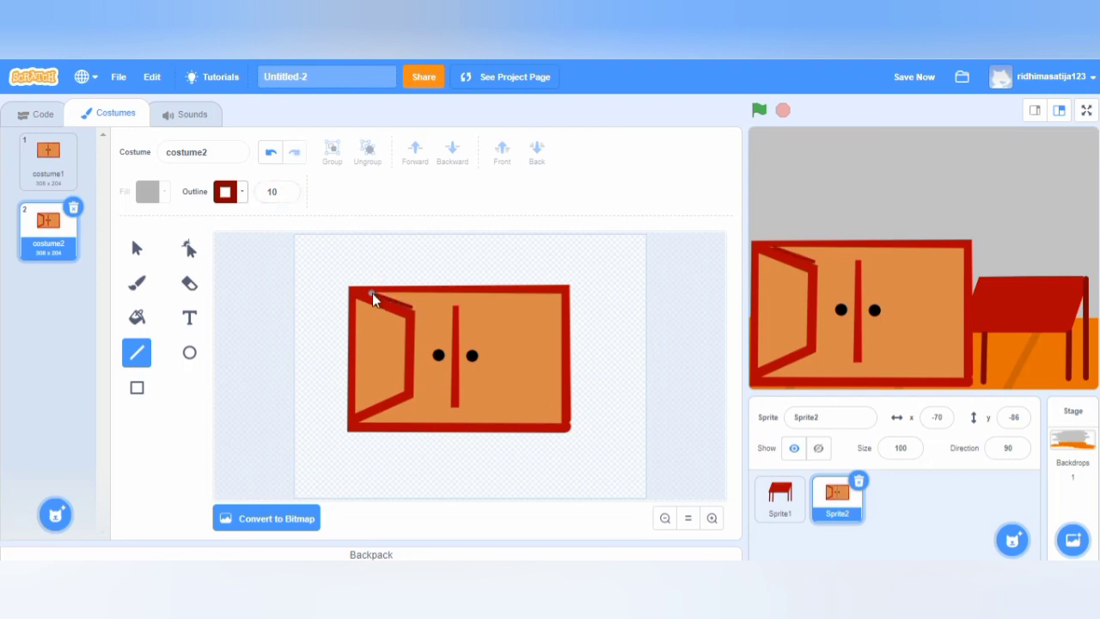
{"action": "left_click_drag", "start_coordinate": [434, 296], "coordinate": [438, 297]}
{"action": "left_click_drag", "start_coordinate": [438, 294], "coordinate": [453, 295]}
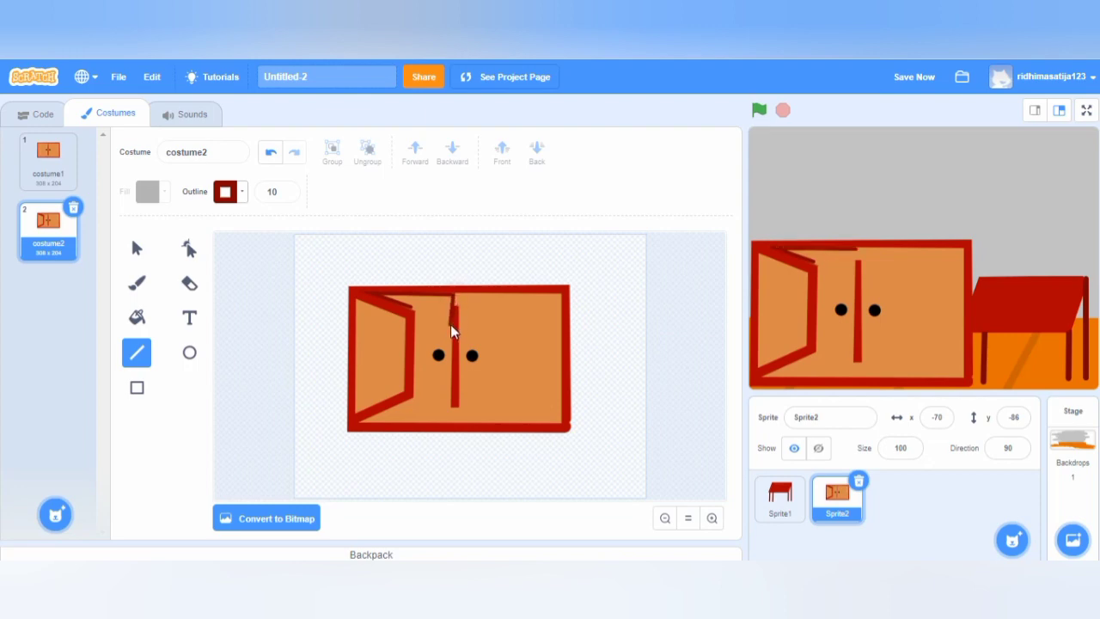
{"action": "left_click_drag", "start_coordinate": [454, 391], "coordinate": [453, 414]}
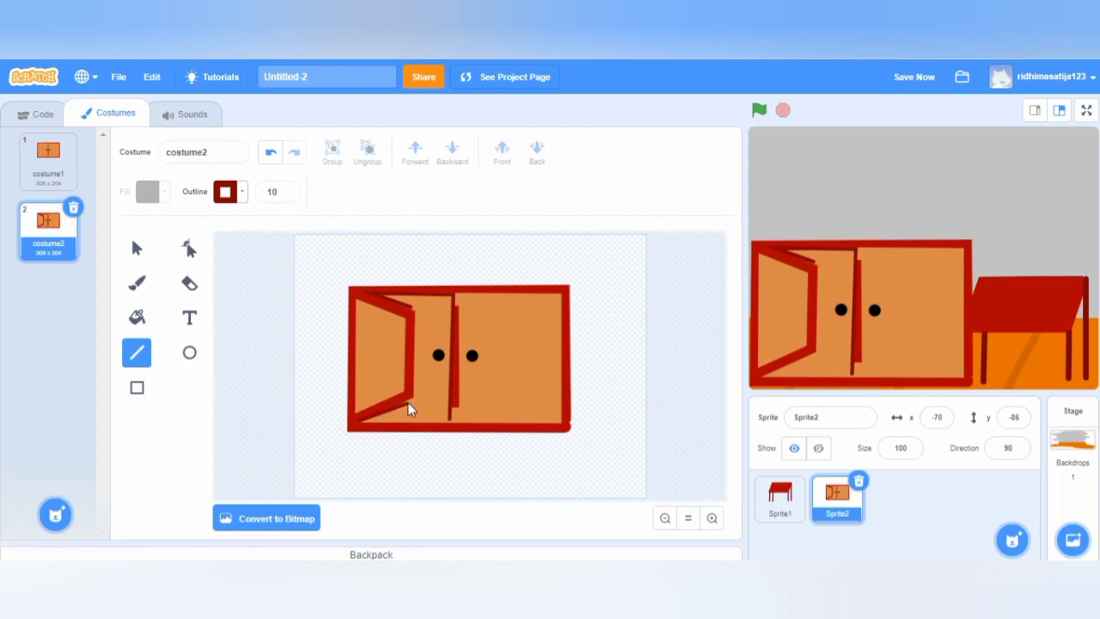
{"action": "left_click_drag", "start_coordinate": [358, 421], "coordinate": [453, 427]}
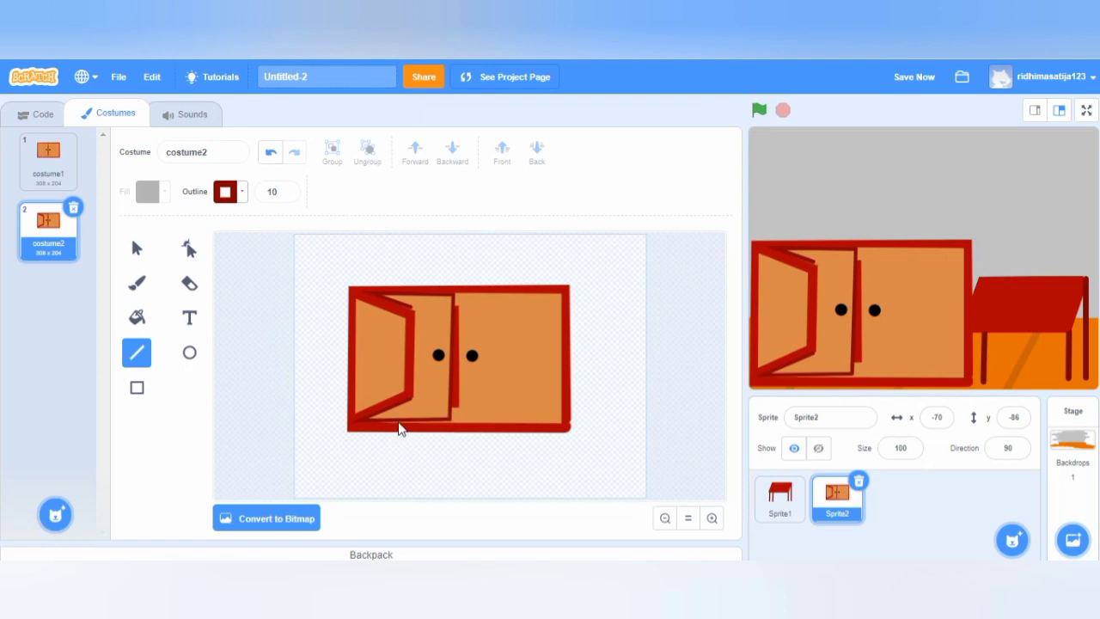
- Add more dark red lines along the opening's bottom and the open door's edges, undoing the misplaced line
{"action": "left_click_drag", "start_coordinate": [384, 426], "coordinate": [450, 423]}
{"action": "left_click_drag", "start_coordinate": [359, 424], "coordinate": [383, 427]}
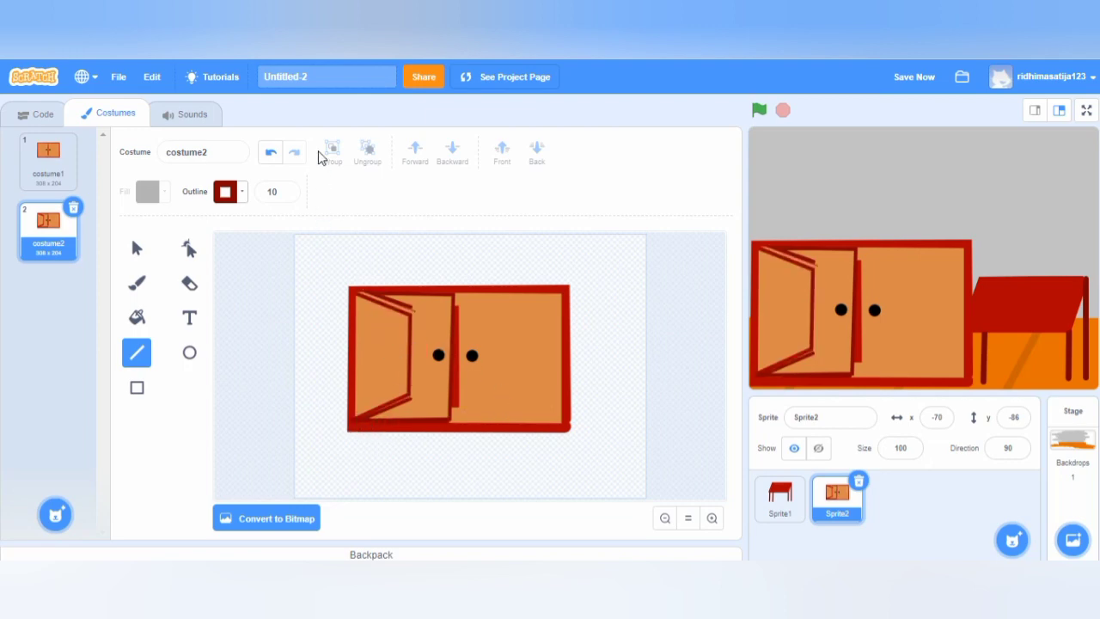
{"action": "left_click", "coordinate": [271, 153]}
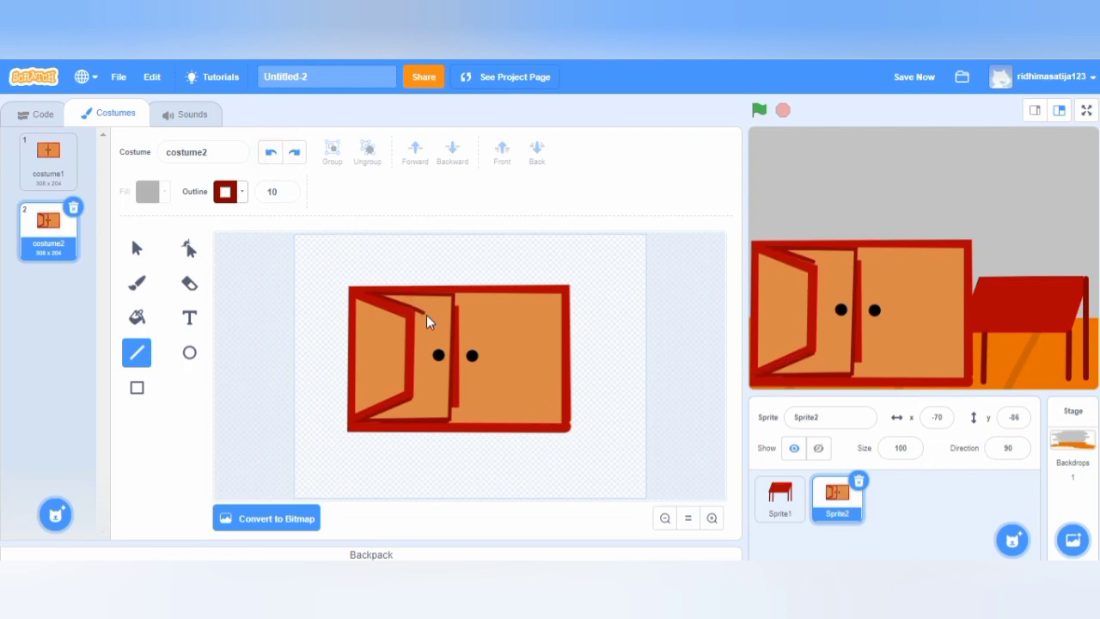
{"action": "left_click_drag", "start_coordinate": [429, 315], "coordinate": [416, 313]}
{"action": "left_click_drag", "start_coordinate": [421, 398], "coordinate": [416, 396]}
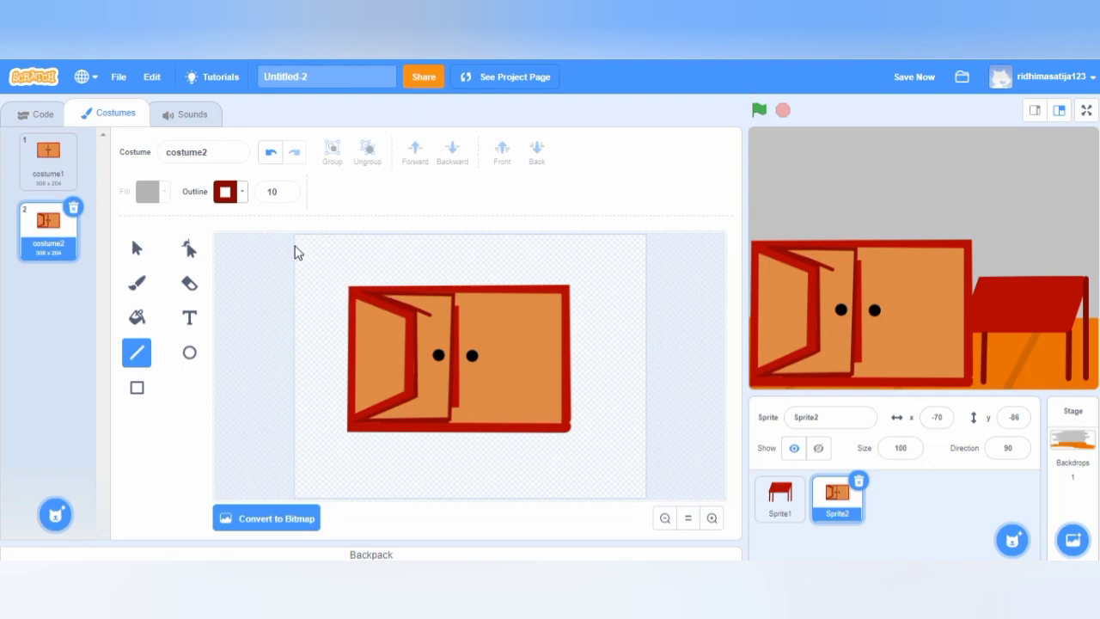
- Set the outline width to 19 and draw overlapping dark red lines down the opening beside the divider, undoing stray ones
{"action": "left_click", "coordinate": [284, 191]}
{"action": "left_click", "coordinate": [284, 191]}
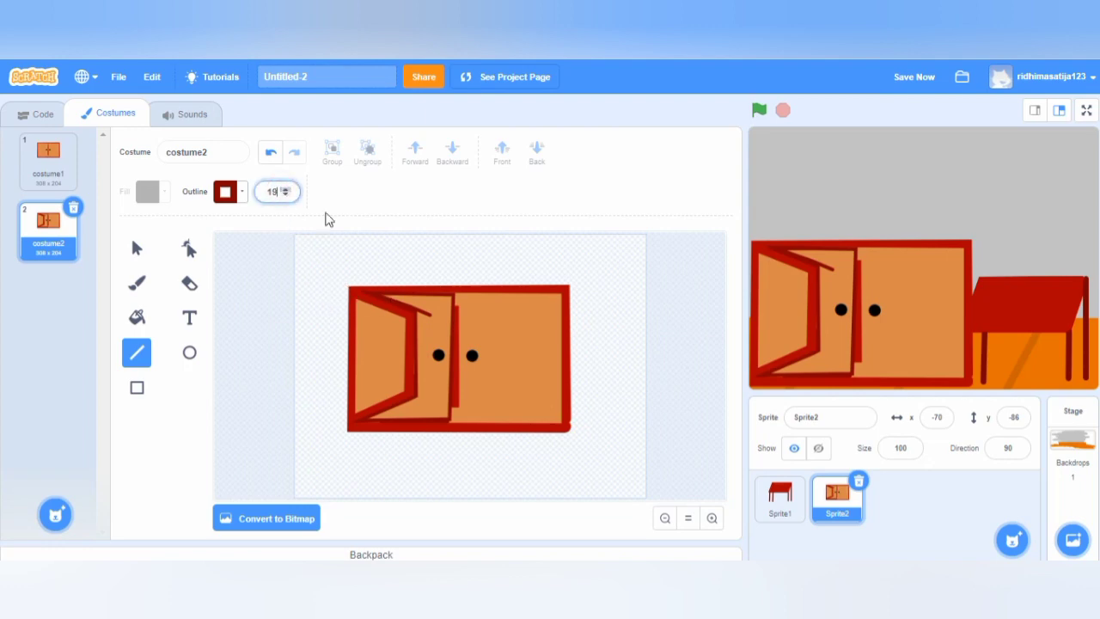
{"action": "mouse_move", "coordinate": [432, 306]}
{"action": "left_mouse_down"}
{"action": "mouse_move", "coordinate": [444, 298]}
{"action": "mouse_move", "coordinate": [444, 415]}
{"action": "left_mouse_up"}
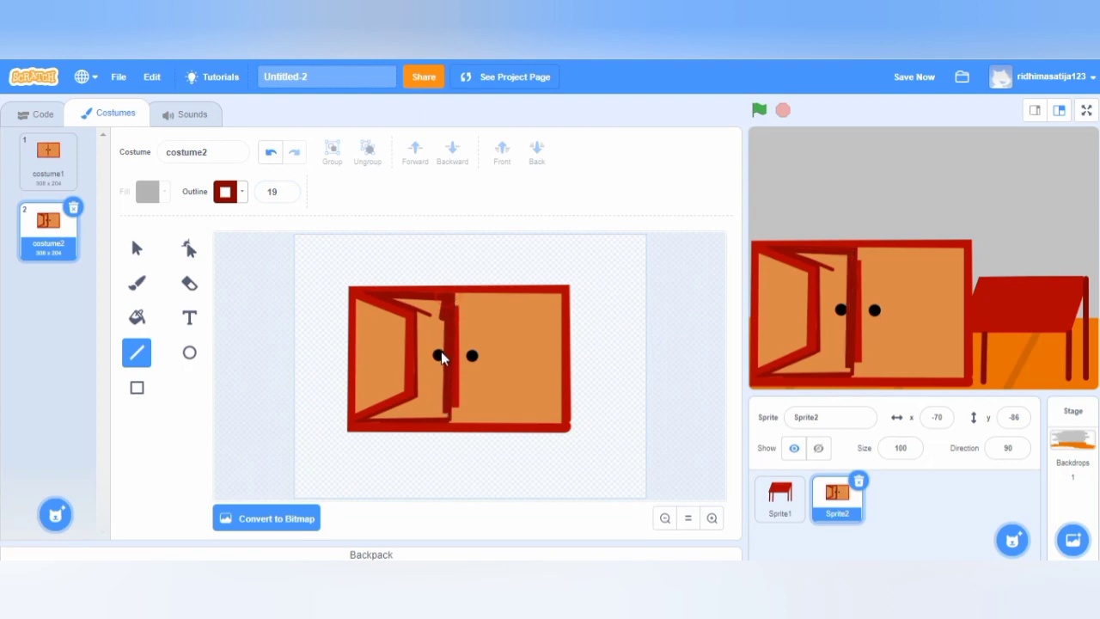
{"action": "left_click_drag", "start_coordinate": [441, 352], "coordinate": [445, 414]}
{"action": "mouse_move", "coordinate": [444, 300]}
{"action": "left_mouse_down"}
{"action": "mouse_move", "coordinate": [445, 419]}
{"action": "mouse_move", "coordinate": [375, 418]}
{"action": "mouse_move", "coordinate": [371, 427]}
{"action": "left_mouse_up"}
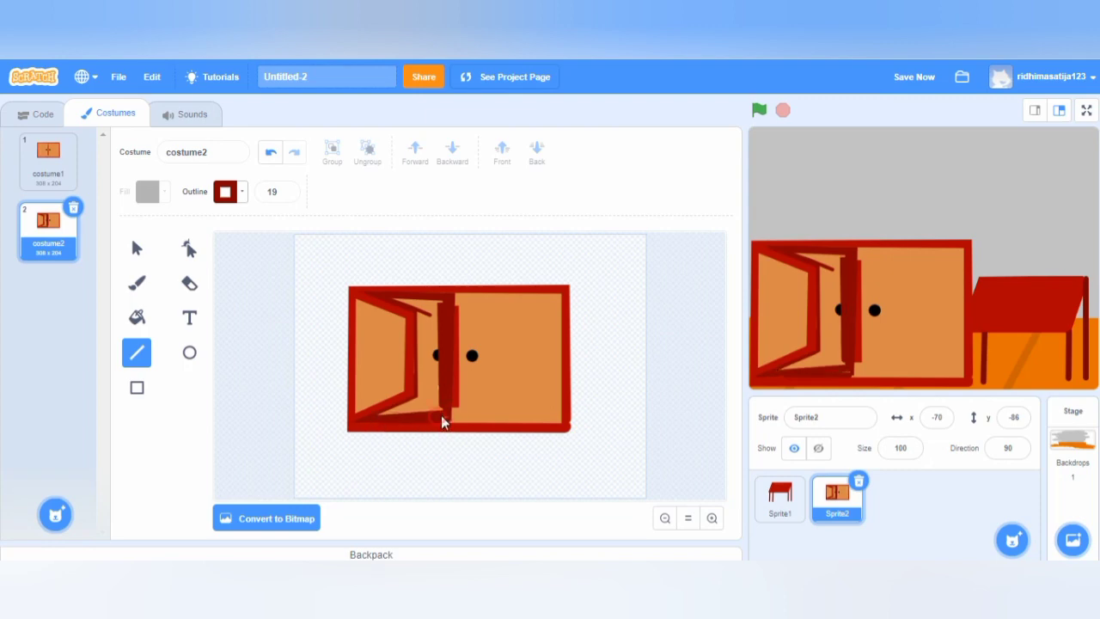
{"action": "left_click", "coordinate": [444, 414]}
{"action": "left_click", "coordinate": [282, 153]}
{"action": "left_click_drag", "start_coordinate": [439, 305], "coordinate": [446, 420]}
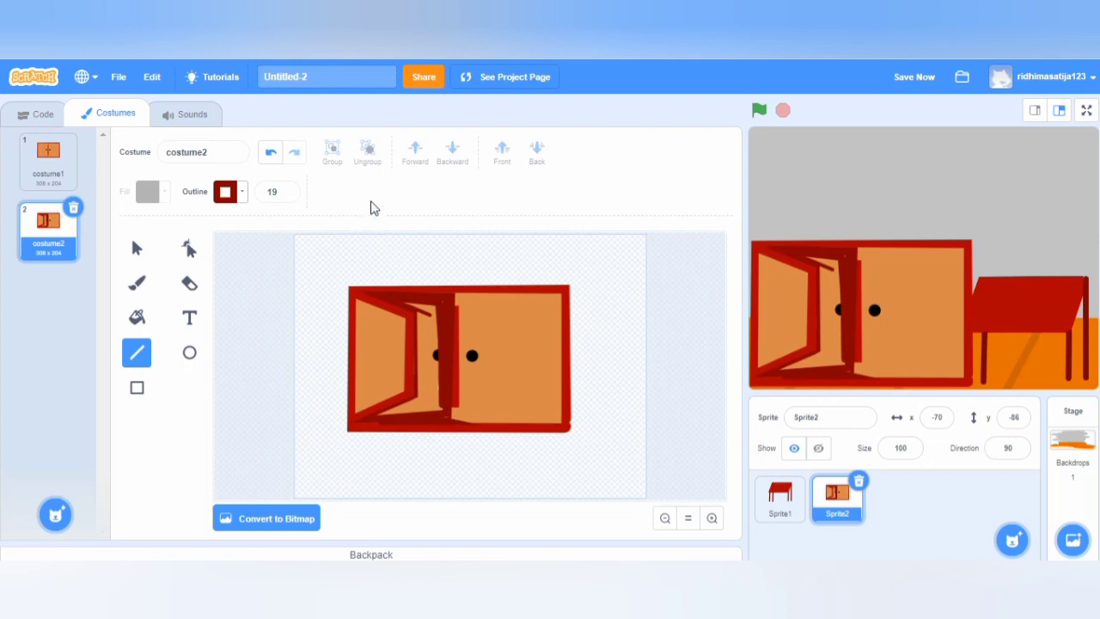
{"action": "left_click", "coordinate": [271, 152]}
- Switch to the Brush tool and set the brush size to 20
{"action": "left_click", "coordinate": [137, 283]}
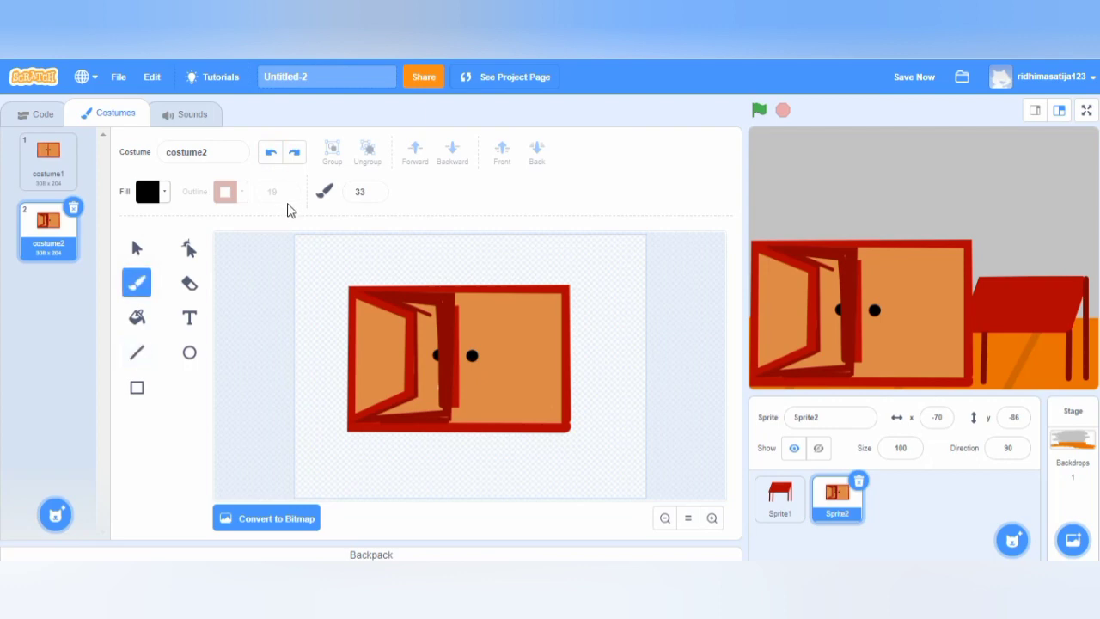
{"action": "left_click", "coordinate": [371, 193]}
{"action": "type", "text": "23"}
{"action": "key", "text": "BackSpace"}
{"action": "key", "text": "BackSpace"}
{"action": "type", "text": "10"}
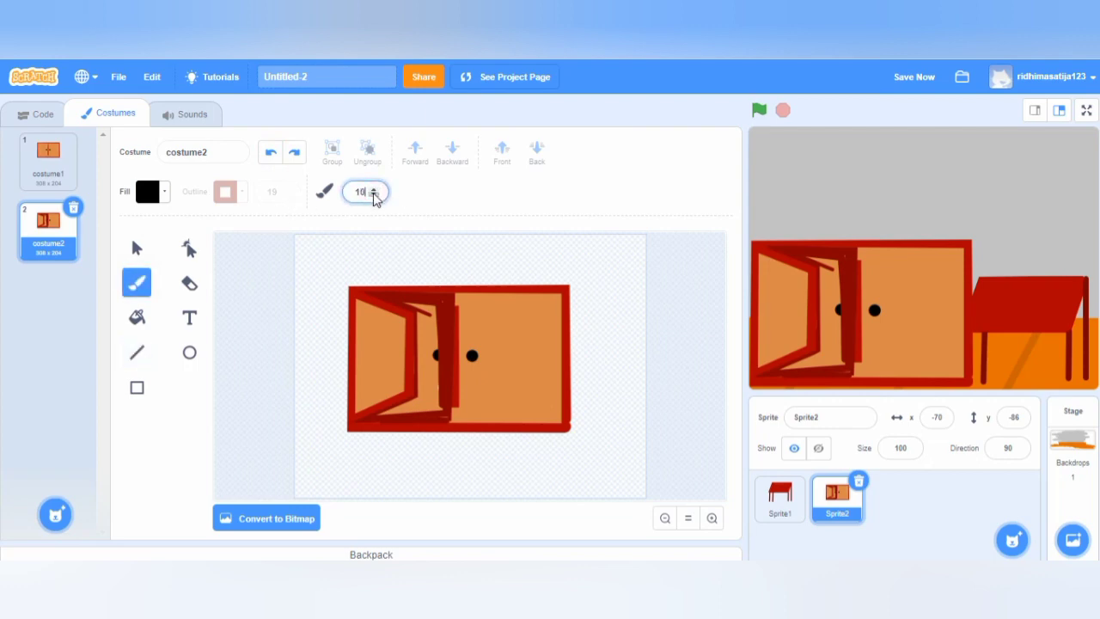
{"action": "left_click_drag", "start_coordinate": [378, 196], "coordinate": [356, 191]}
{"action": "type", "text": "22"}
{"action": "key", "text": "BackSpace"}
{"action": "type", "text": "0"}
- Set the brush fill to the dark red sampled from the cupboard's shaded interior
{"action": "left_click", "coordinate": [242, 196]}
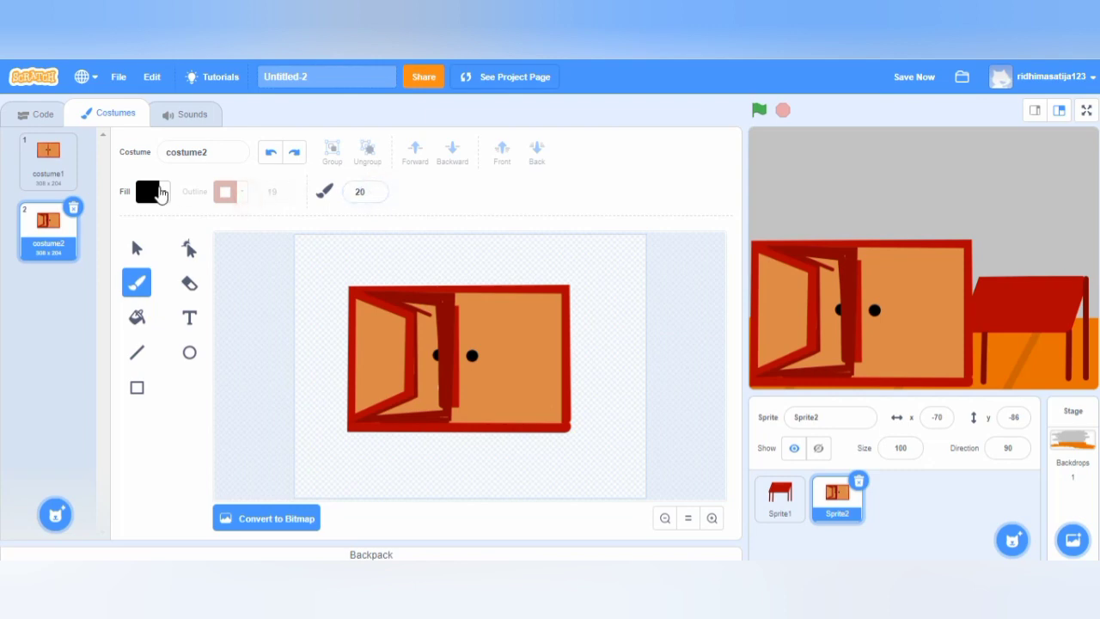
{"action": "left_click", "coordinate": [167, 197]}
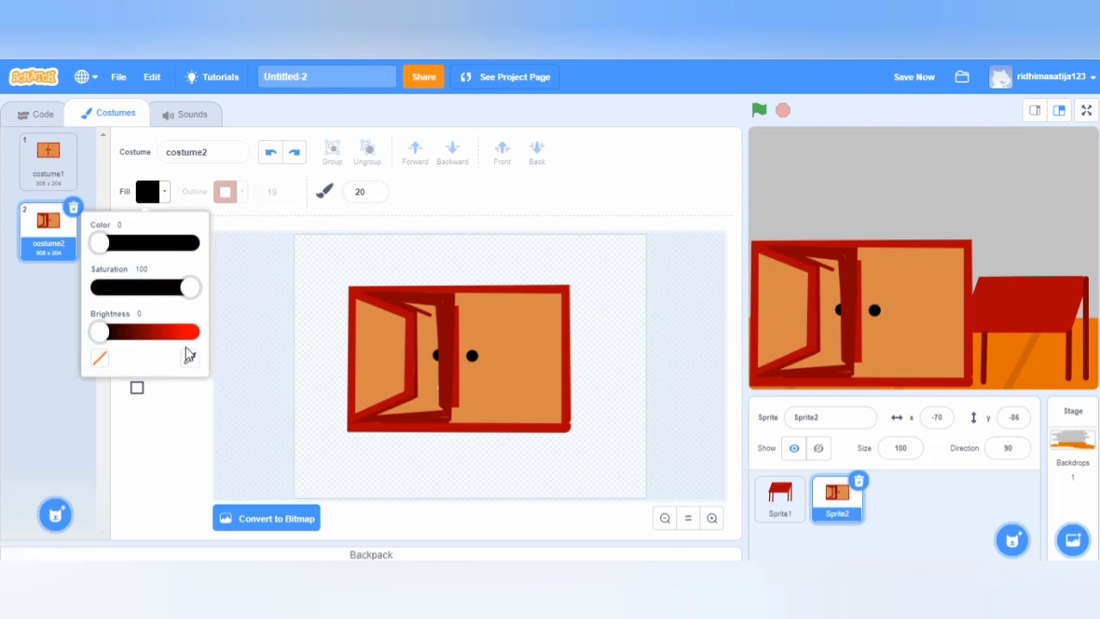
{"action": "left_click", "coordinate": [181, 360]}
{"action": "left_click", "coordinate": [446, 349]}
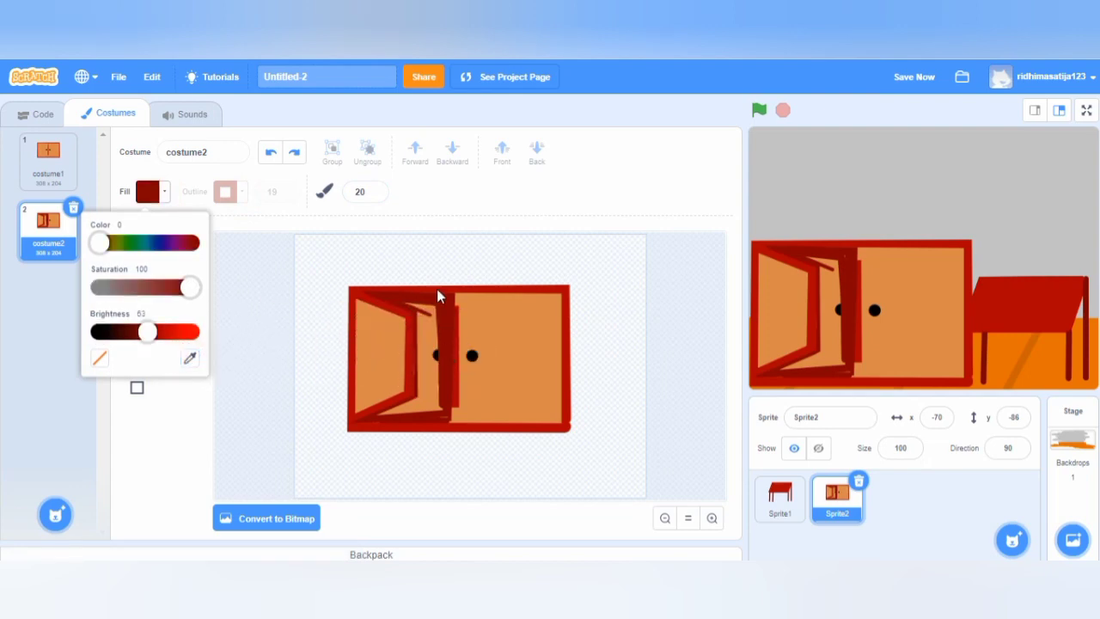
{"action": "left_click", "coordinate": [424, 195]}
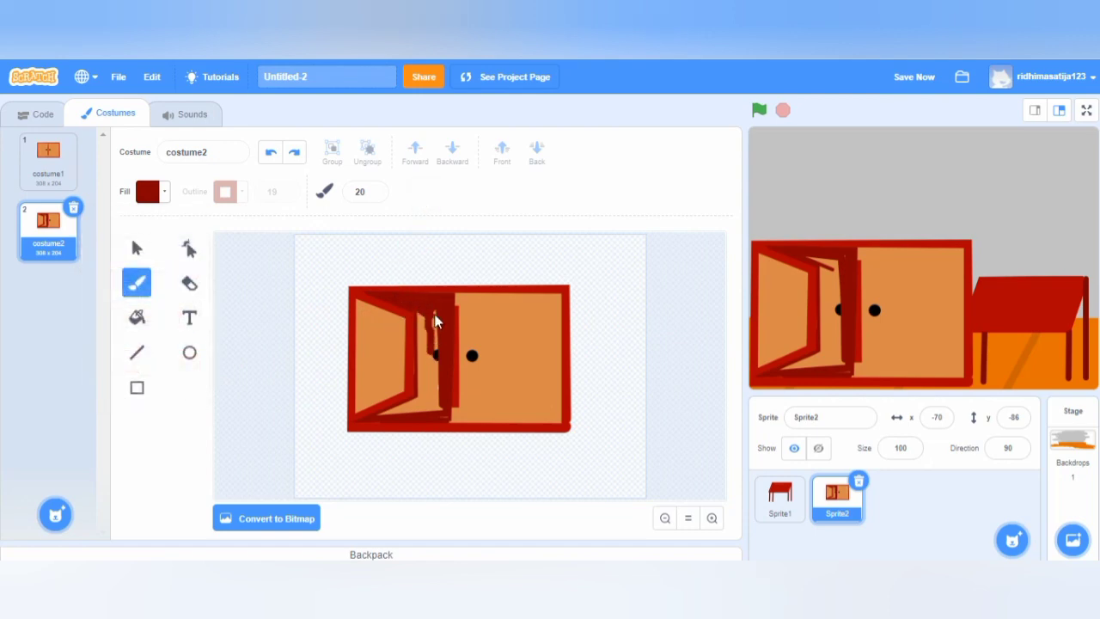
- Paint the cupboard interior between the open door and the divider dark red, covering the left knob and undoing stray strokes
{"action": "left_click_drag", "start_coordinate": [435, 350], "coordinate": [437, 331]}
{"action": "left_click_drag", "start_coordinate": [432, 406], "coordinate": [374, 415]}
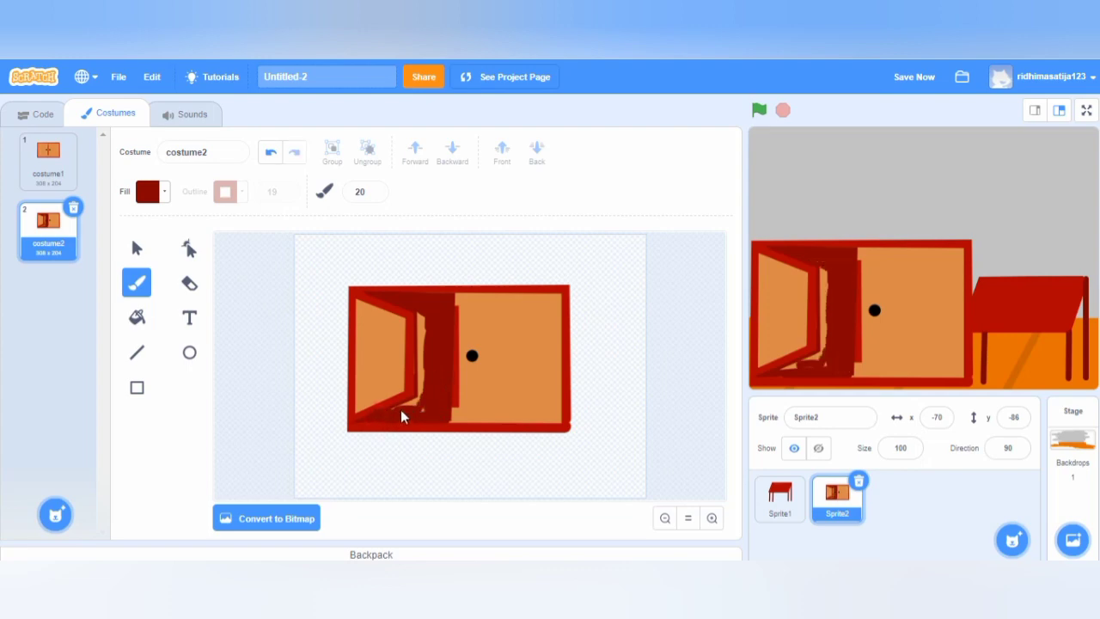
{"action": "left_click", "coordinate": [271, 151]}
{"action": "left_click_drag", "start_coordinate": [375, 422], "coordinate": [387, 414]}
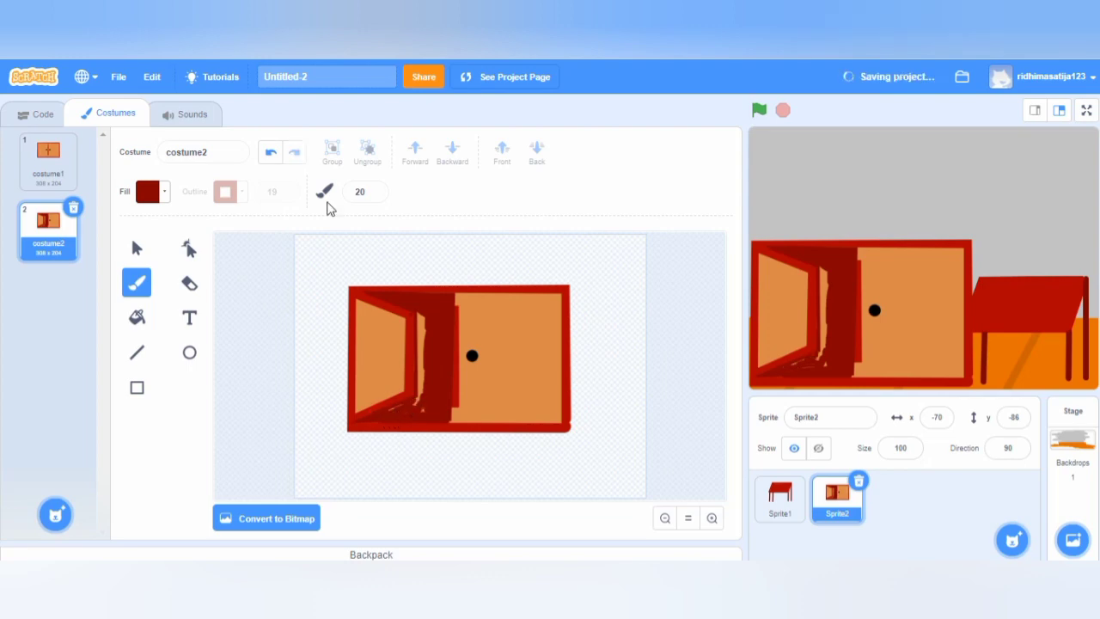
{"action": "left_click", "coordinate": [271, 151]}
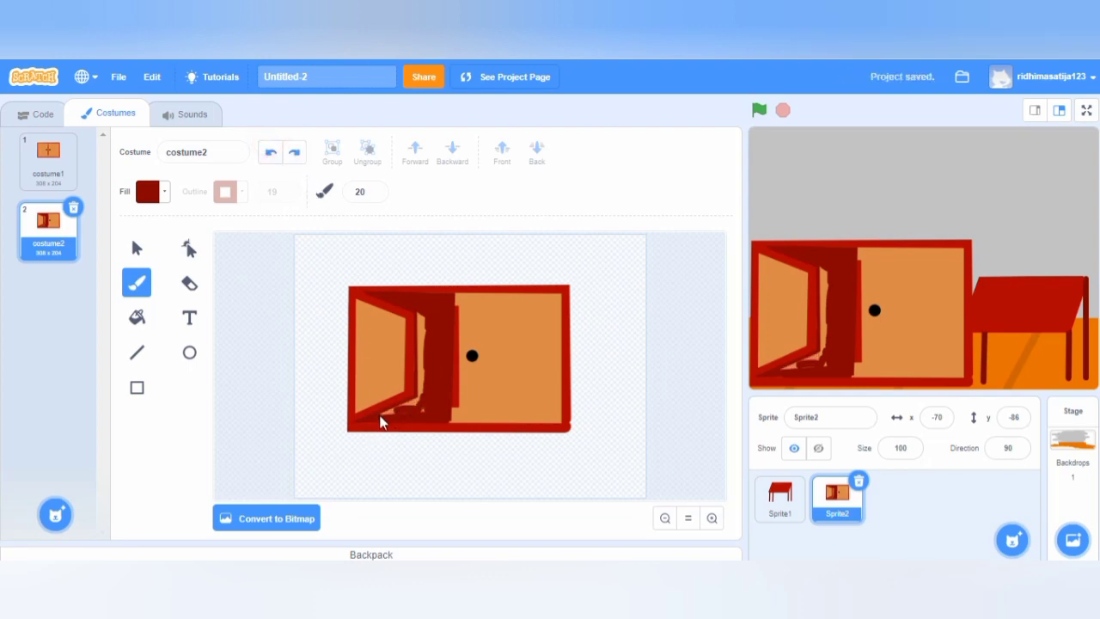
{"action": "left_click_drag", "start_coordinate": [380, 418], "coordinate": [382, 419]}
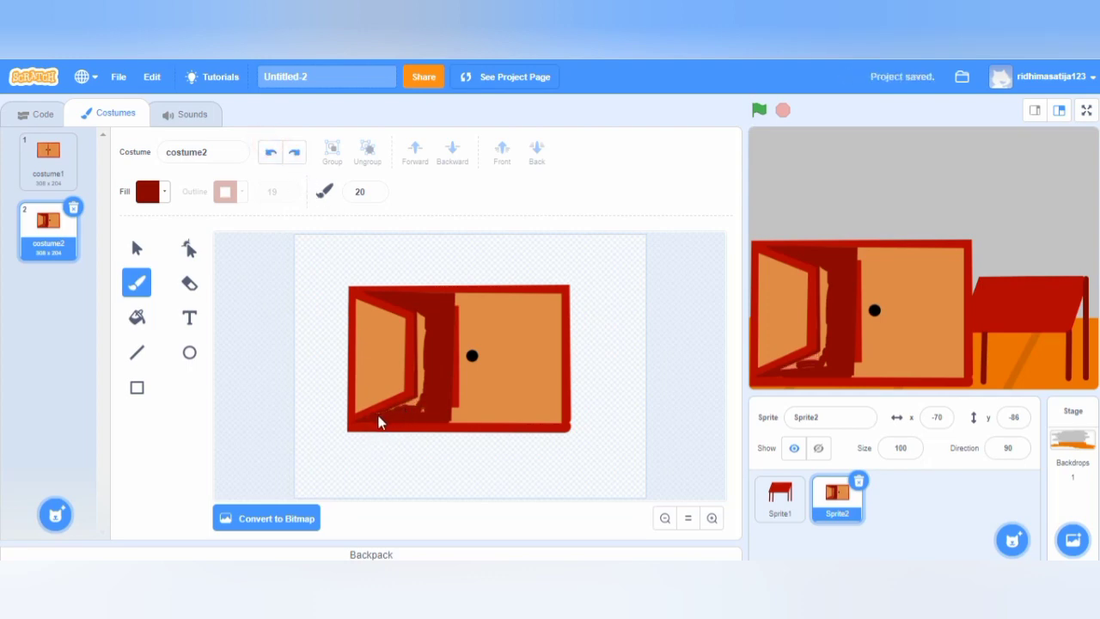
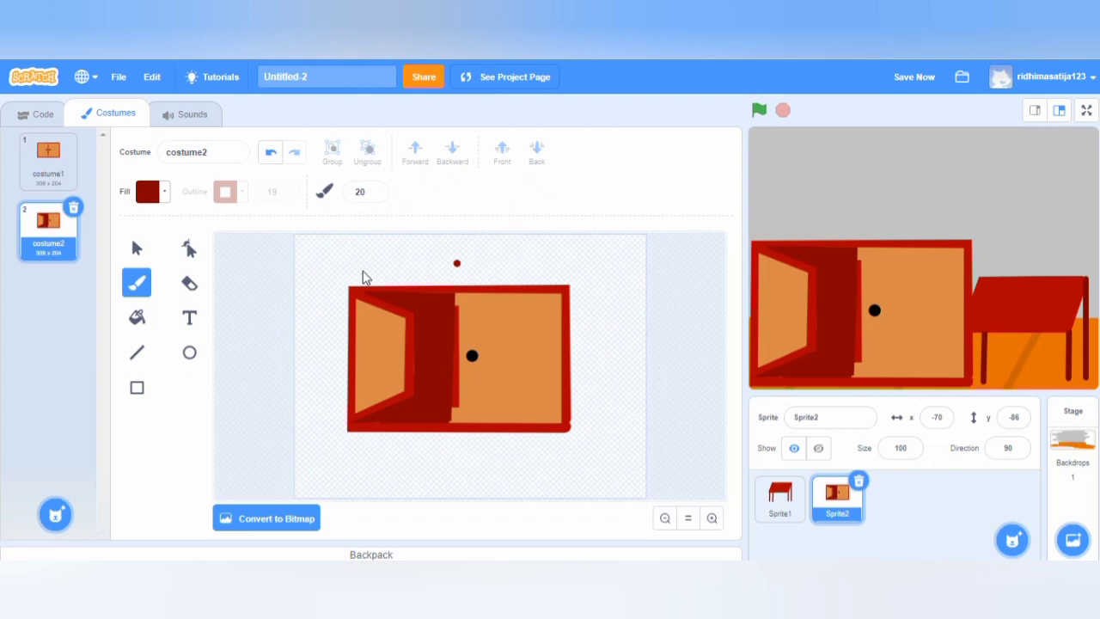
- Switch to the Line tool and set its outline colour to the brighter red sampled from the divider
{"action": "left_click", "coordinate": [164, 193]}
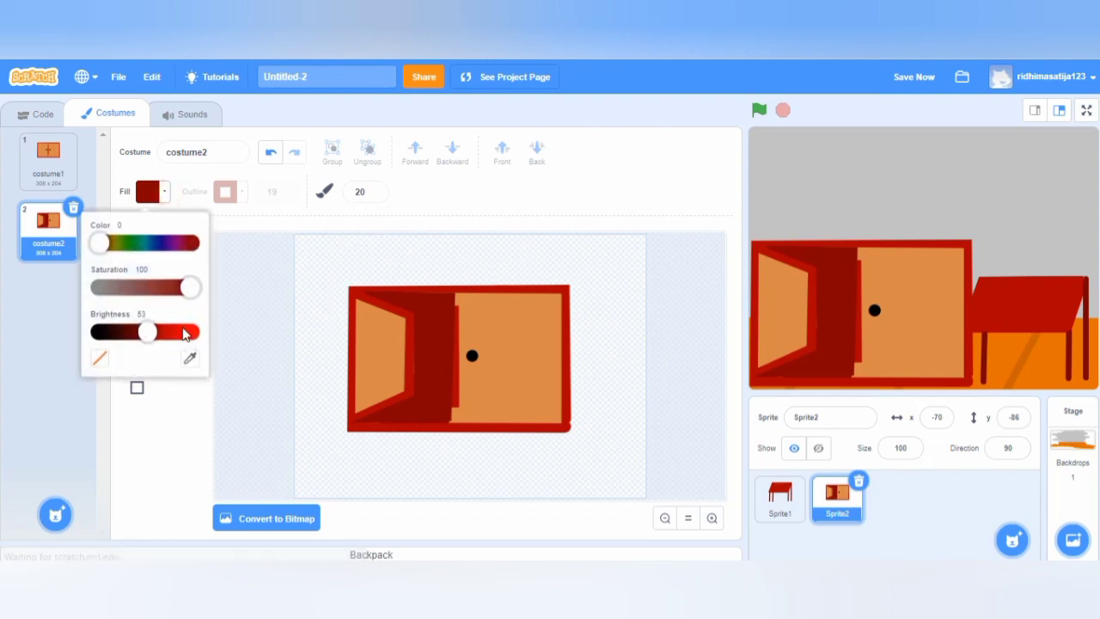
{"action": "left_click", "coordinate": [274, 181]}
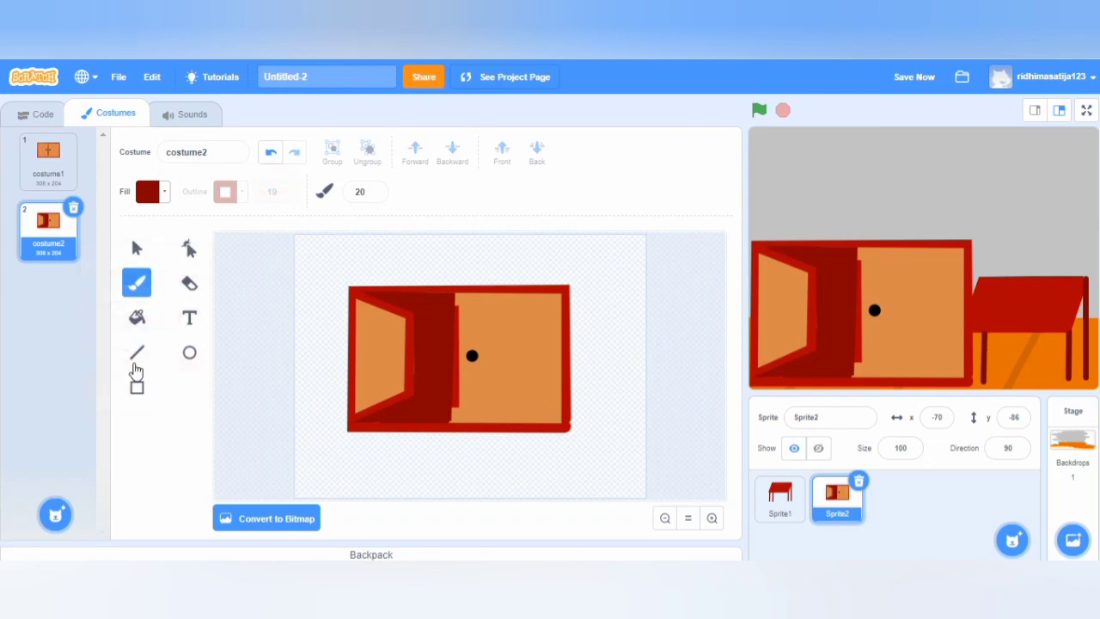
{"action": "left_click", "coordinate": [137, 354]}
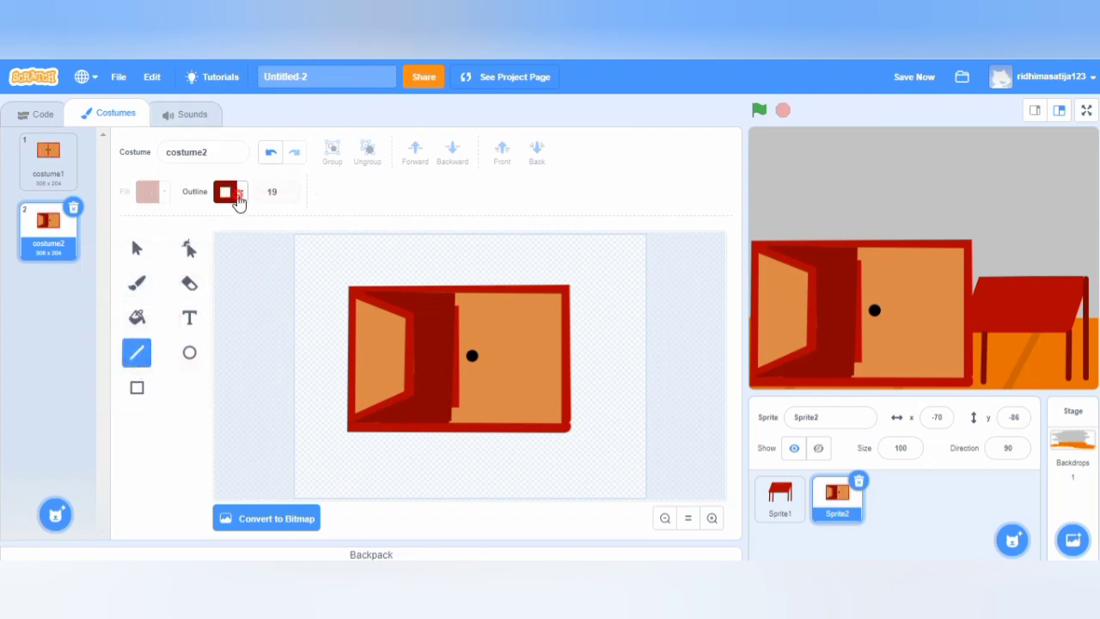
{"action": "left_click", "coordinate": [239, 194]}
{"action": "left_click", "coordinate": [259, 385]}
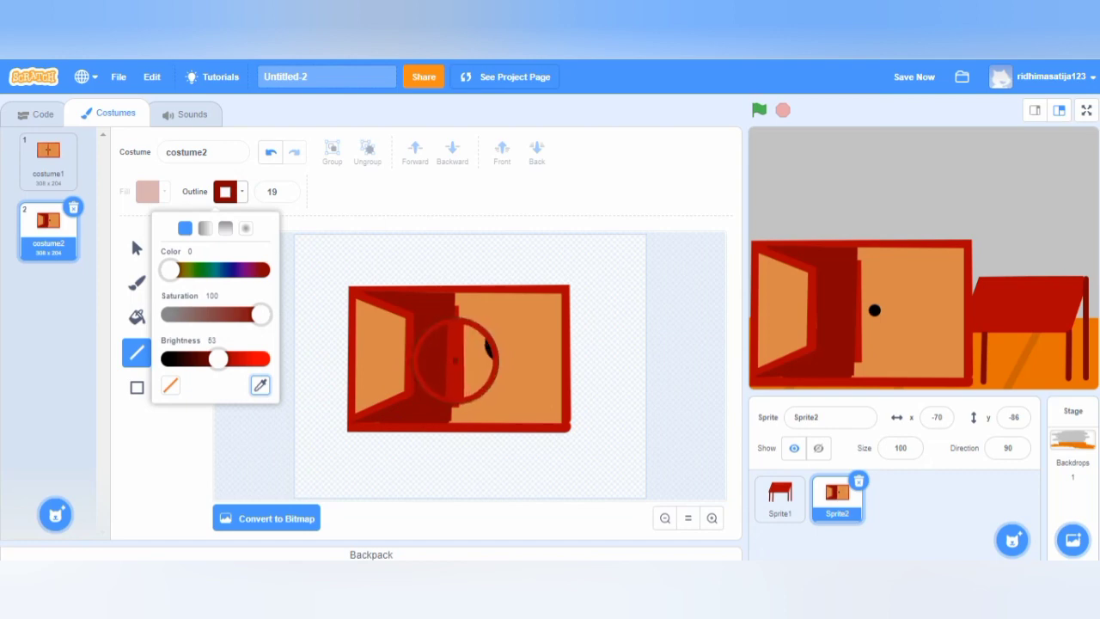
{"action": "left_click", "coordinate": [455, 361]}
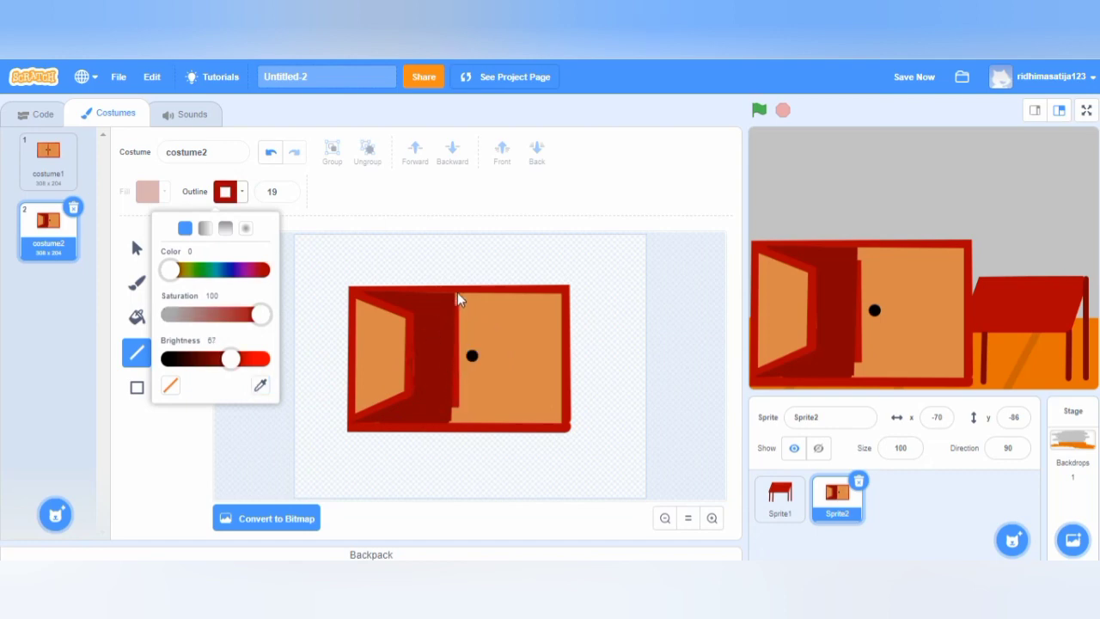
- Draw a vertical red line of width 19 down the cupboard's centre divider, from the top frame to the bottom frame
{"action": "left_click_drag", "start_coordinate": [459, 299], "coordinate": [458, 434]}
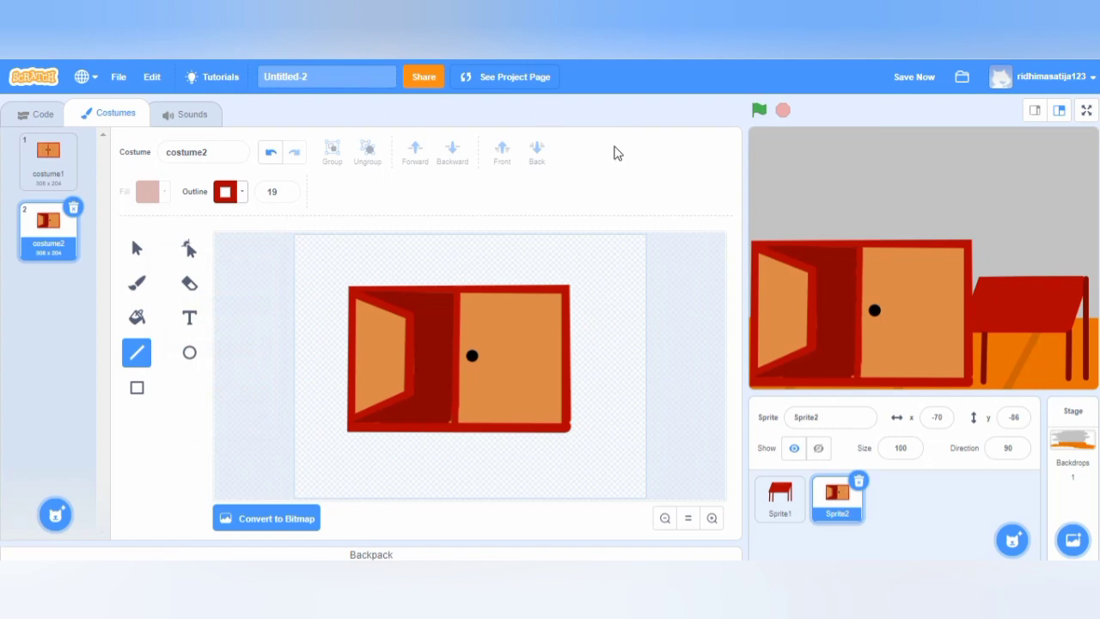
- Set the Line tool's outline colour to black with brightness 0 and its width to 26
{"action": "left_click", "coordinate": [241, 194]}
{"action": "left_click_drag", "start_coordinate": [230, 359], "coordinate": [176, 361]}
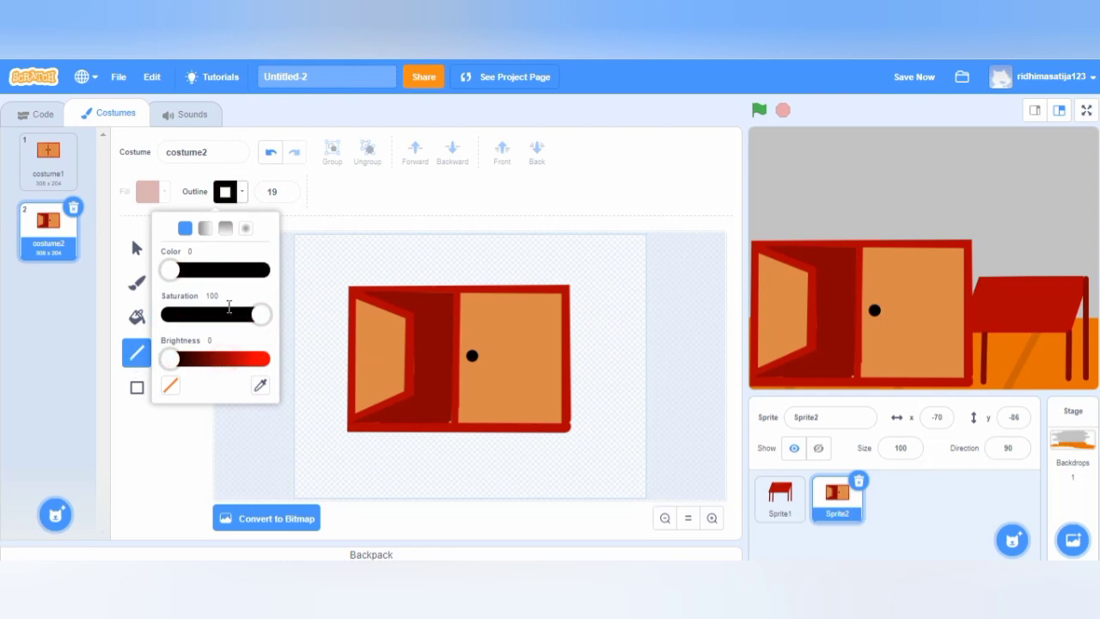
{"action": "left_click", "coordinate": [407, 198]}
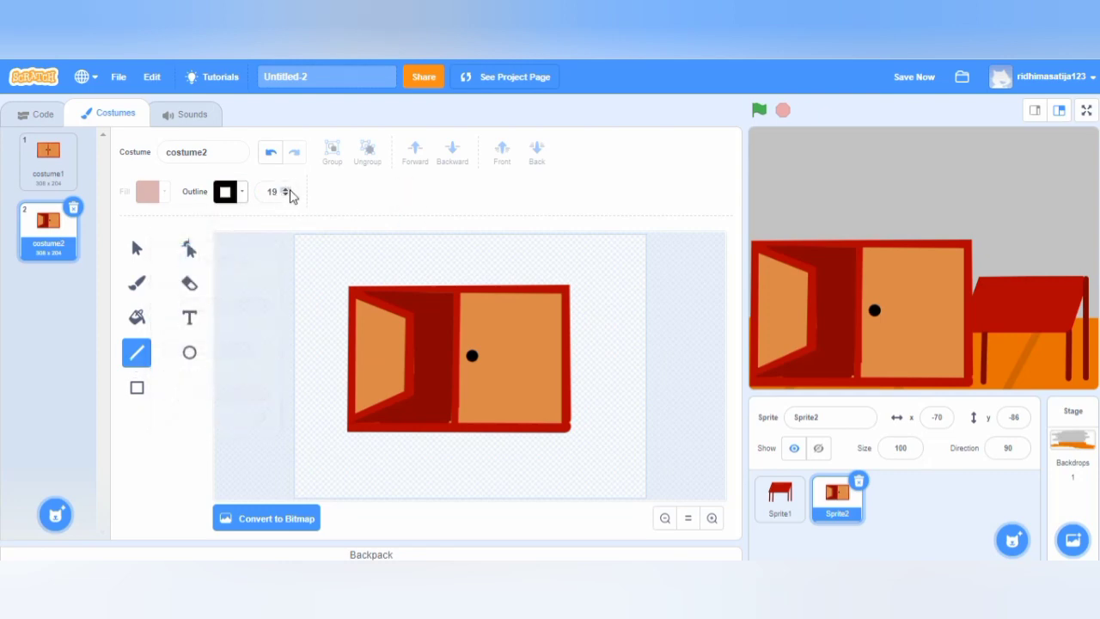
{"action": "left_click", "coordinate": [287, 188]}
{"action": "left_click", "coordinate": [287, 188]}
{"action": "left_click", "coordinate": [287, 188]}
{"action": "left_click", "coordinate": [287, 188]}
{"action": "left_click", "coordinate": [287, 190]}
{"action": "left_click", "coordinate": [287, 189]}
{"action": "left_click", "coordinate": [287, 189]}
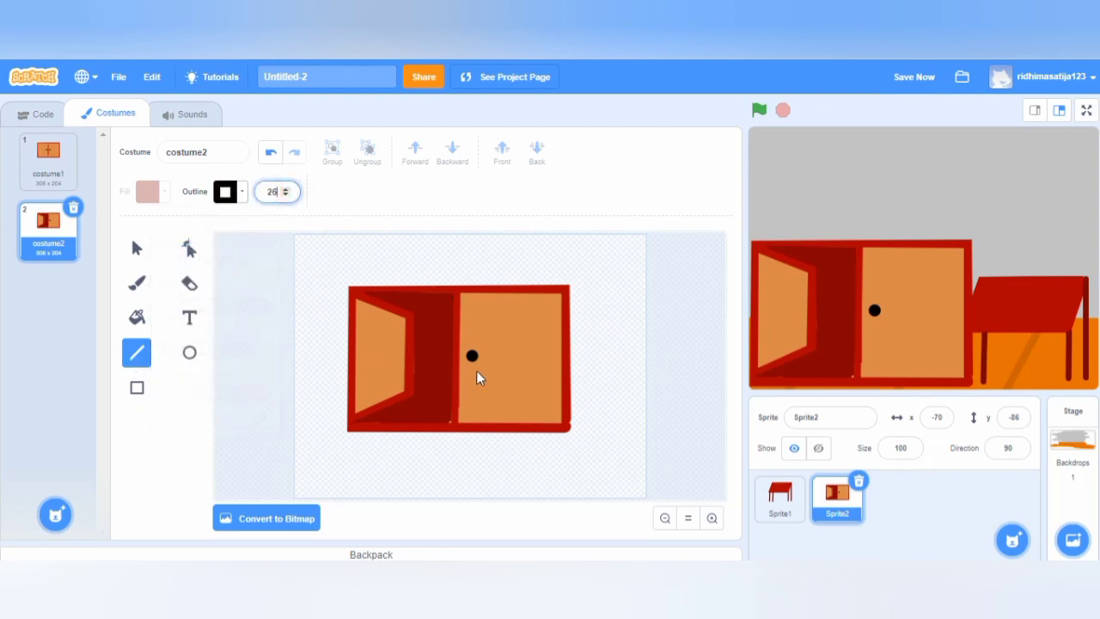
{"action": "left_click", "coordinate": [633, 306]}
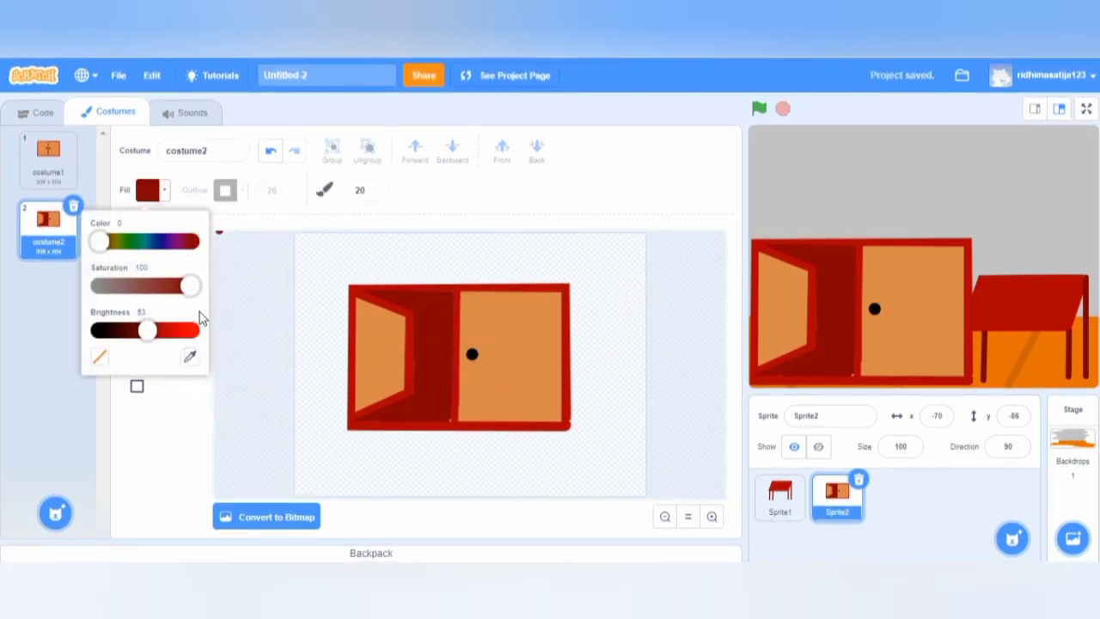
- Paint a round black knob near the open left door's inner edge using the Brush at size 27
{"action": "left_click_drag", "start_coordinate": [157, 337], "coordinate": [95, 335]}
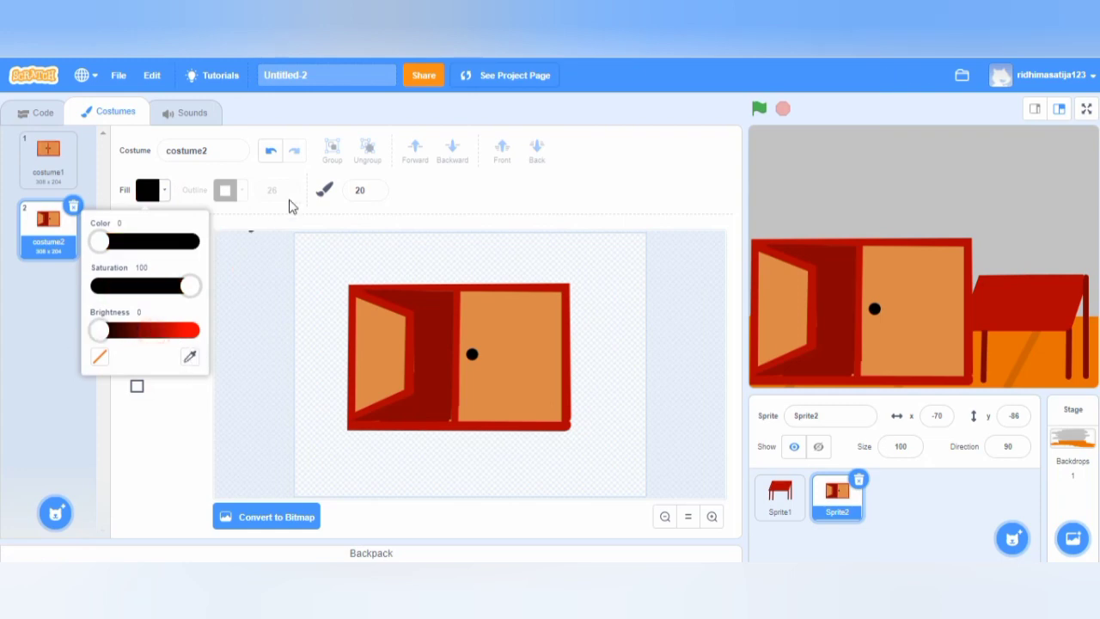
{"action": "left_click", "coordinate": [385, 209]}
{"action": "left_click", "coordinate": [379, 323]}
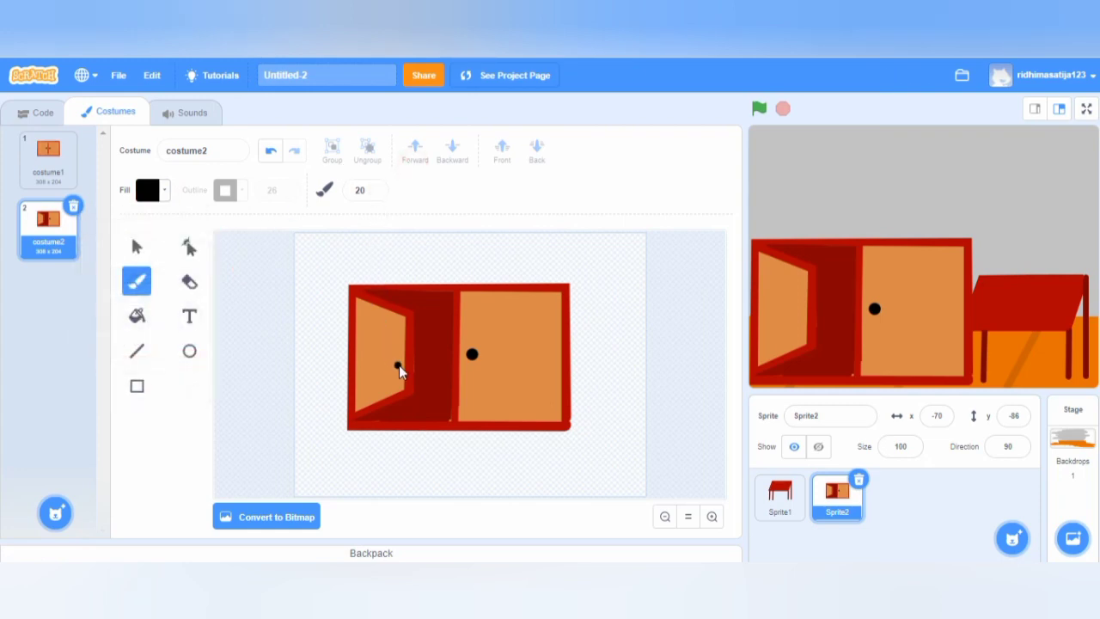
{"action": "left_click", "coordinate": [373, 191]}
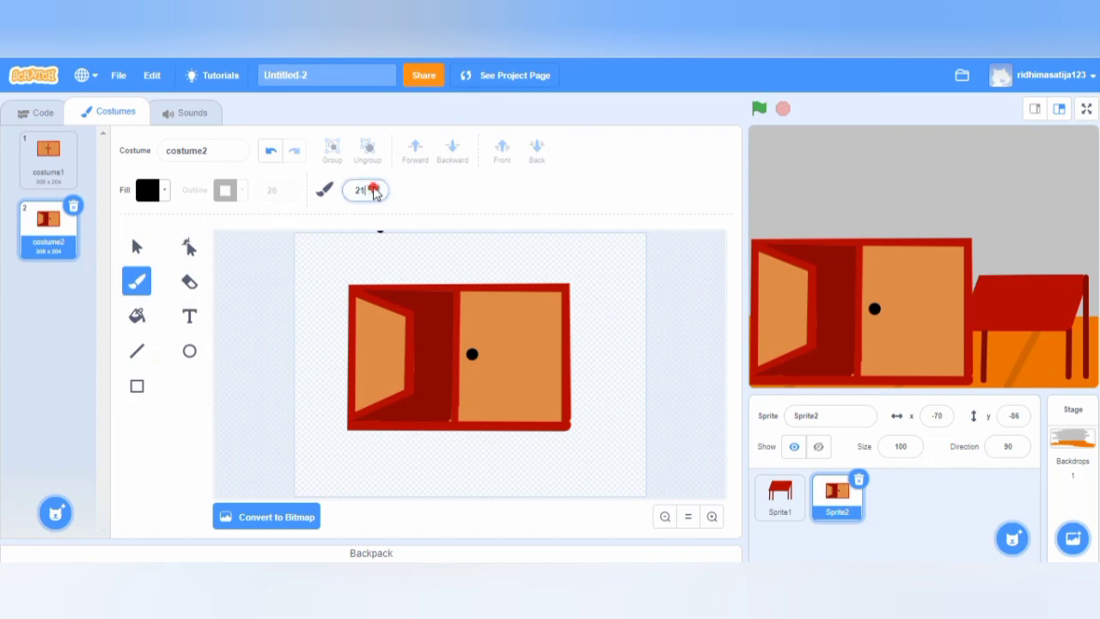
{"action": "key", "text": "BackSpace"}
{"action": "type", "text": "7"}
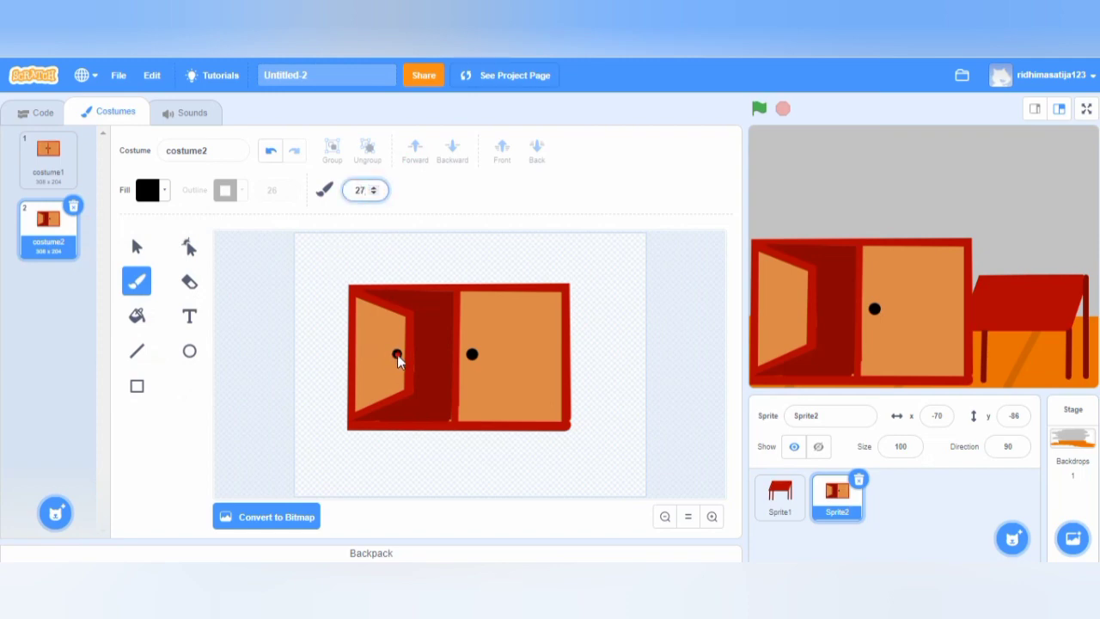
{"action": "left_click", "coordinate": [397, 355]}
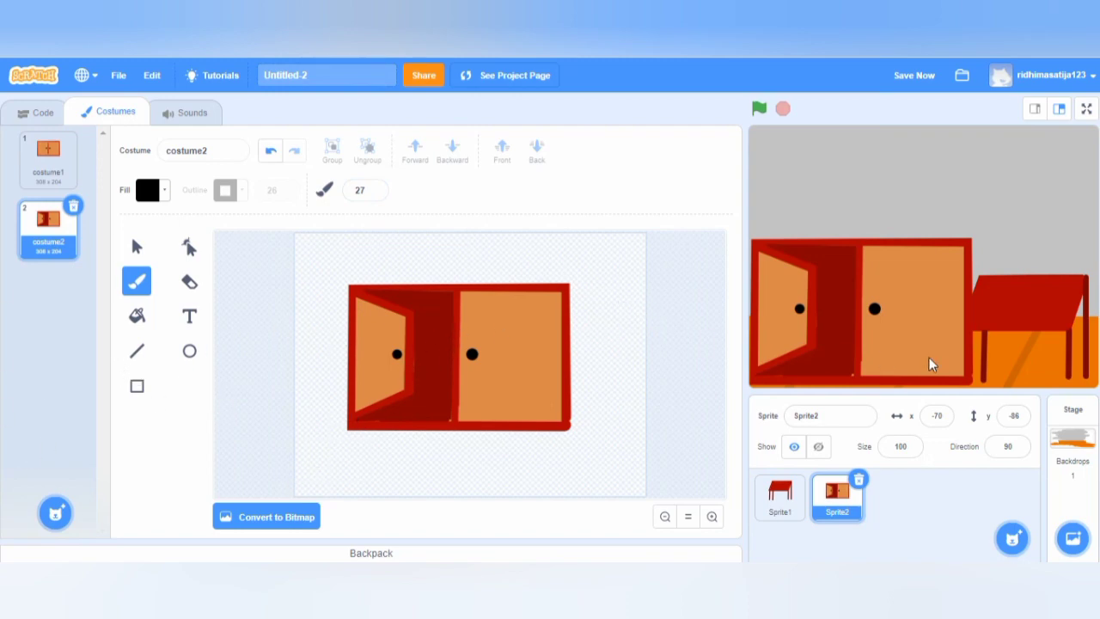
- Set the cupboard sprite's size to 90 and move it on the stage to x -82, y -96
{"action": "left_click", "coordinate": [904, 446]}
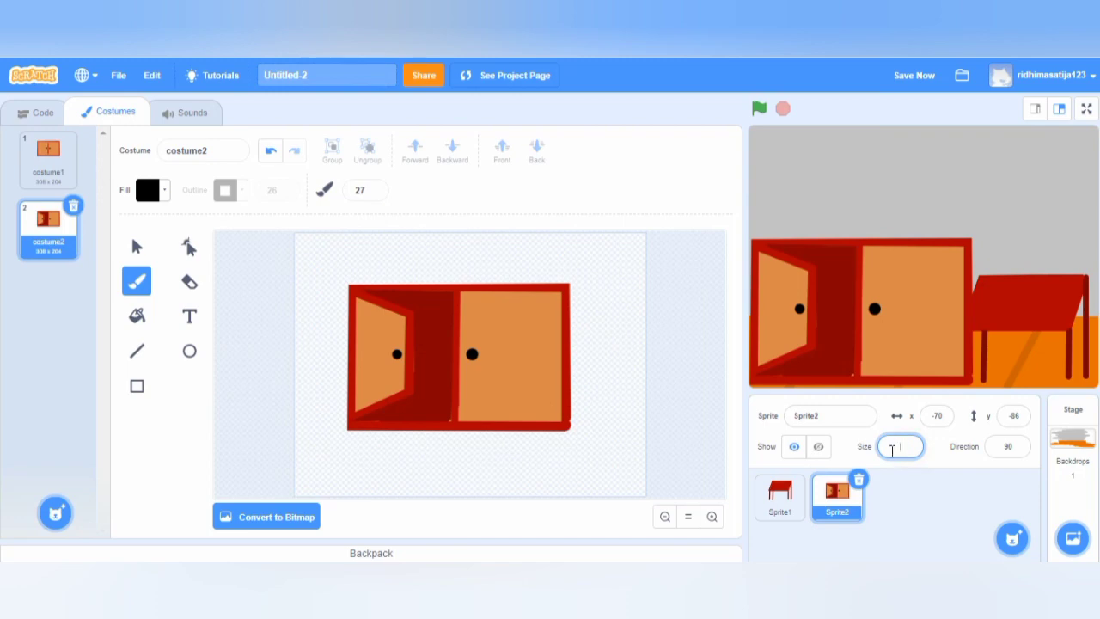
{"action": "key", "text": "Return"}
{"action": "left_click", "coordinate": [975, 303]}
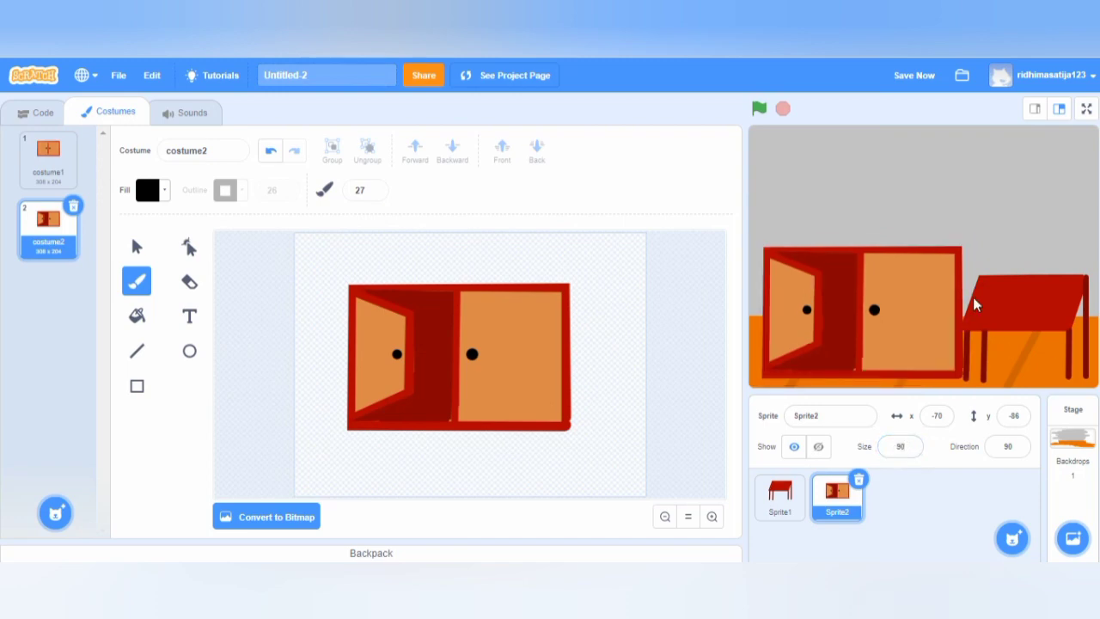
{"action": "mouse_move", "coordinate": [890, 305]}
{"action": "left_mouse_down"}
{"action": "mouse_move", "coordinate": [879, 319]}
{"action": "mouse_move", "coordinate": [887, 305]}
{"action": "left_mouse_up"}
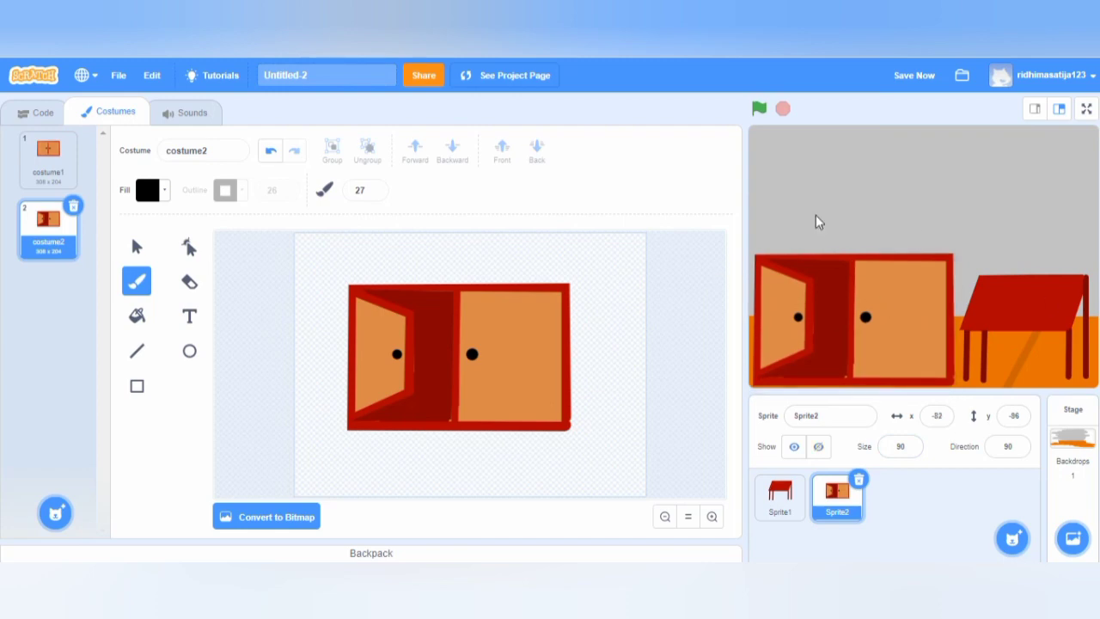
- Show the cupboard sprite's code area, and search Google in a new browser tab for "cute puppy pictures"
{"action": "left_click", "coordinate": [27, 115]}
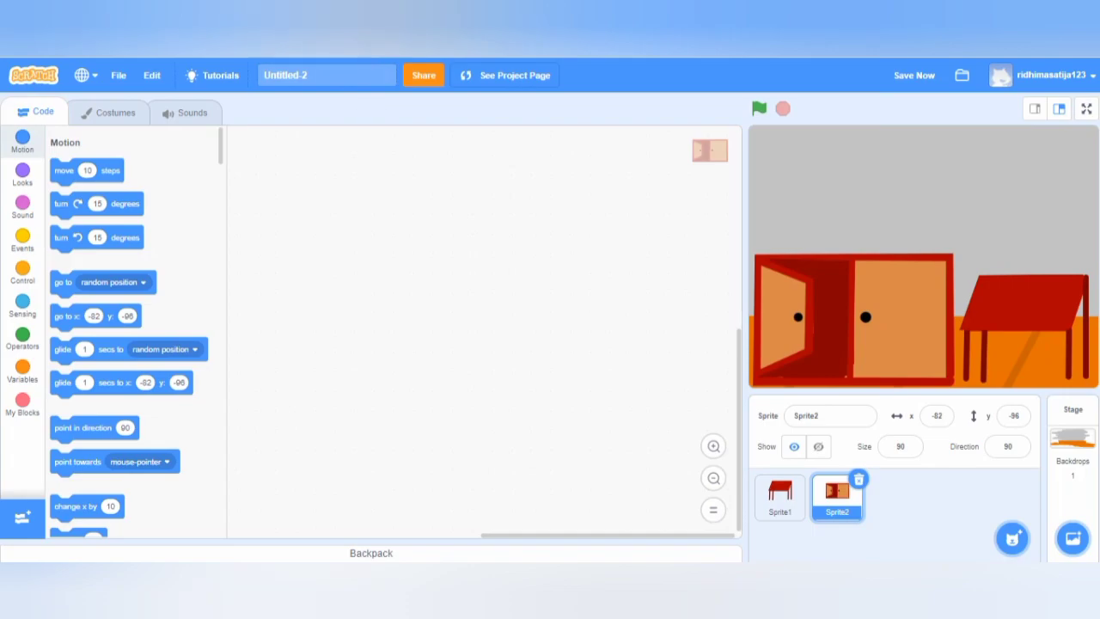
{"action": "key", "text": "ctrl+t"}
{"action": "left_click", "coordinate": [199, 39]}
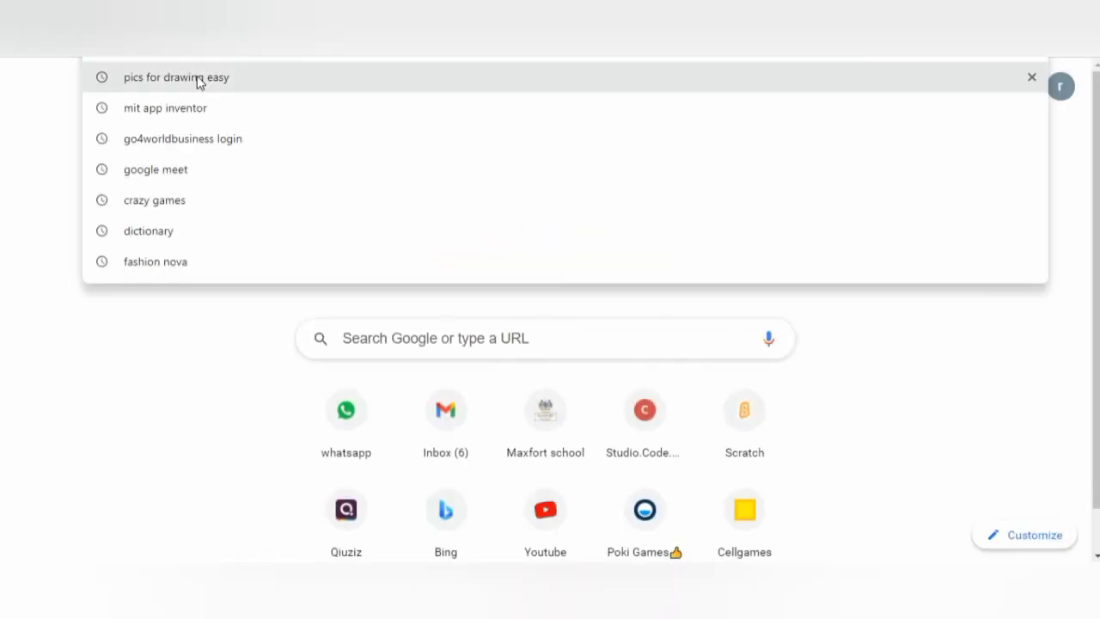
{"action": "type", "text": "cute "}
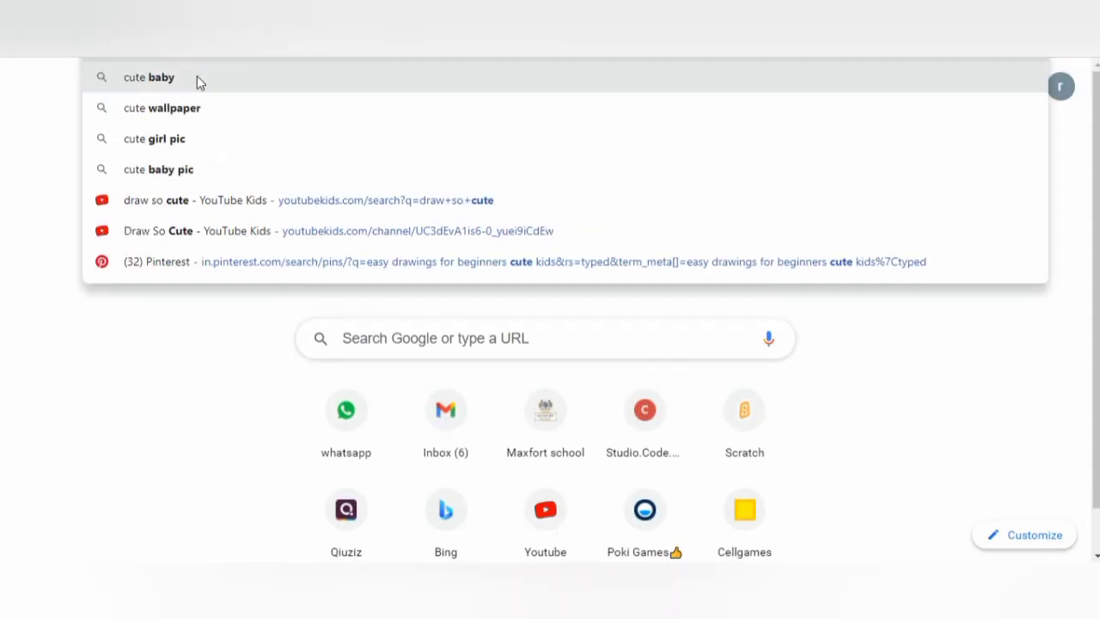
{"action": "type", "text": "pupp"}
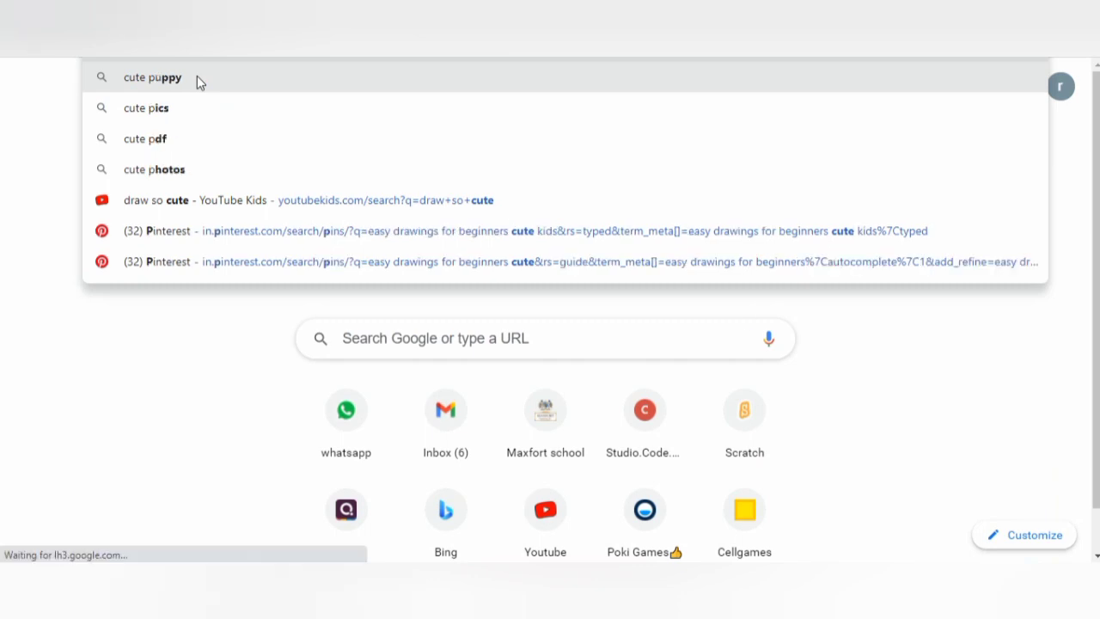
{"action": "type", "text": "y"}
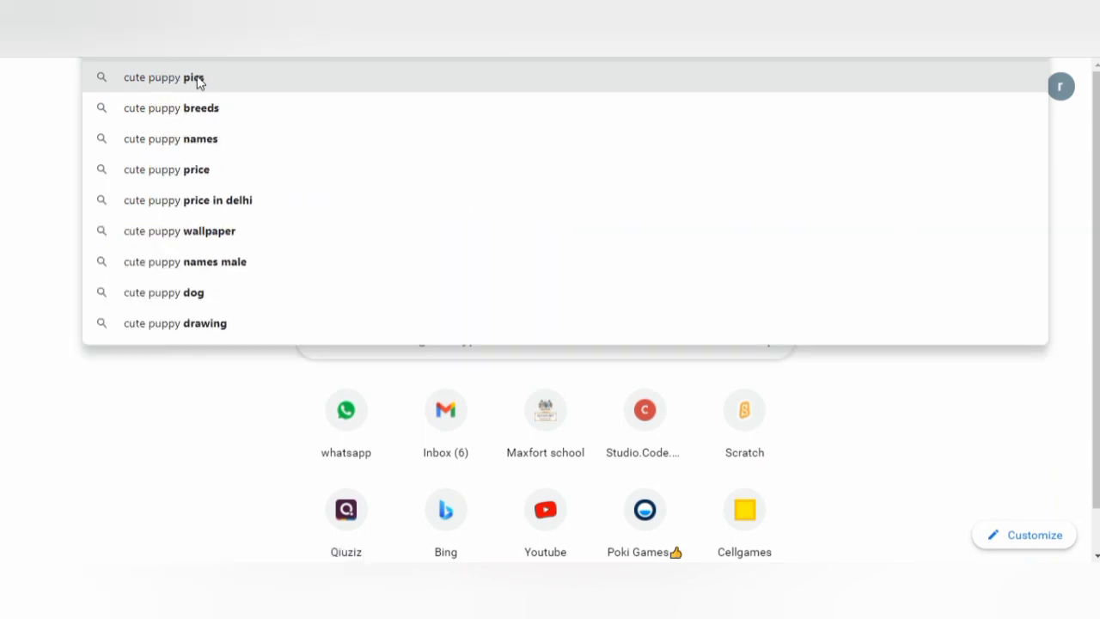
{"action": "type", "text": " pictu"}
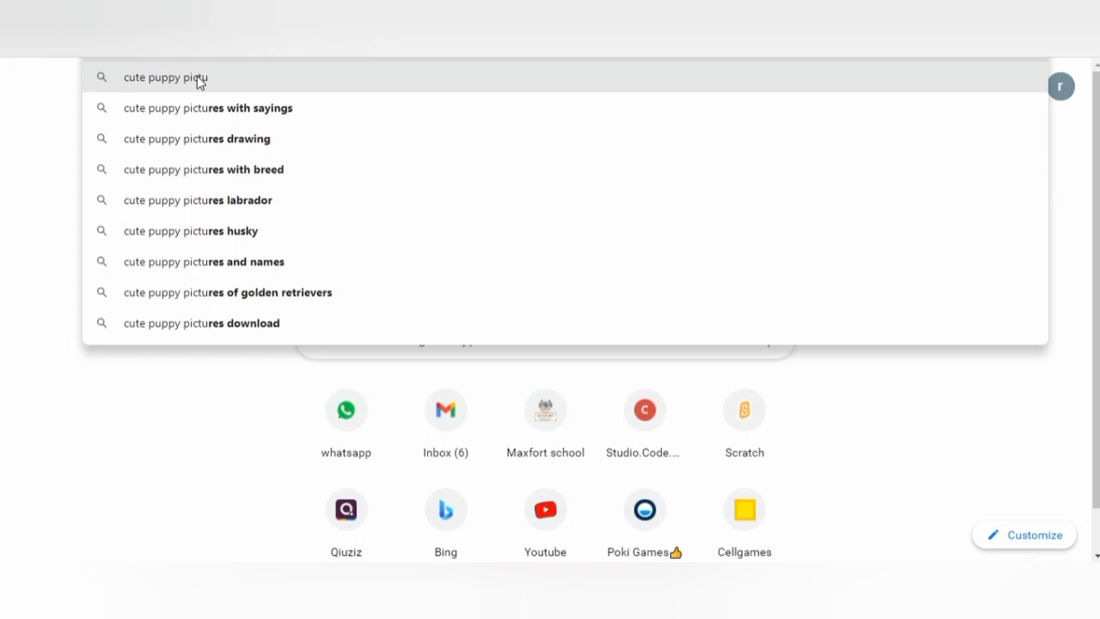
{"action": "type", "text": "res"}
{"action": "key", "text": "Return"}
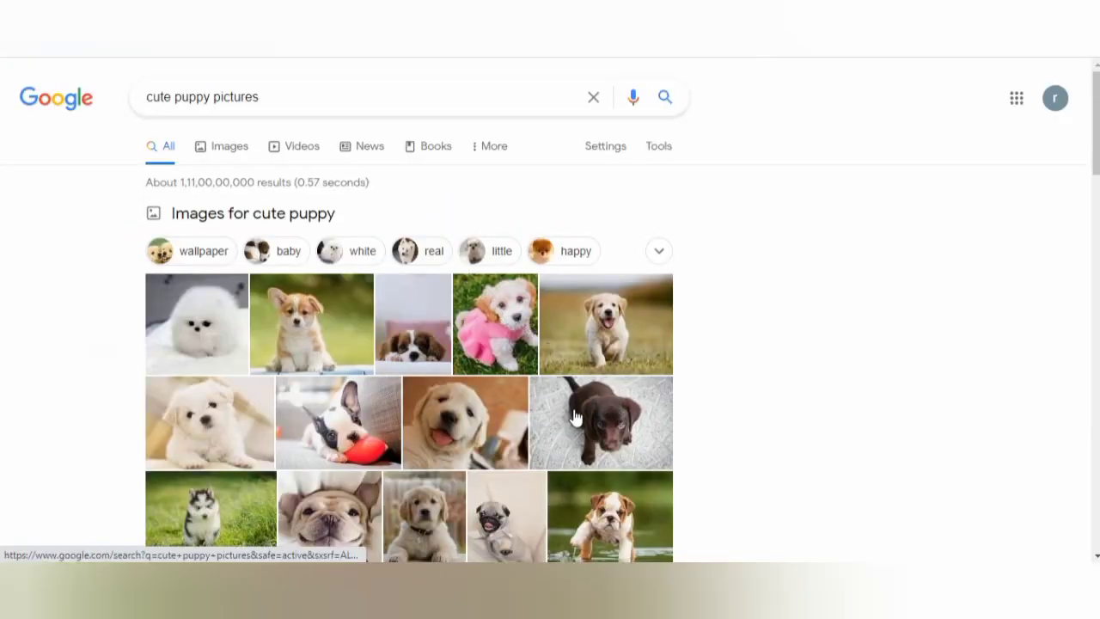
- Browse the puppy image results and open the large preview of the cream puppy running on grass
{"action": "scroll", "coordinate": [405, 423], "scroll_direction": "down", "scroll_amount": 2}
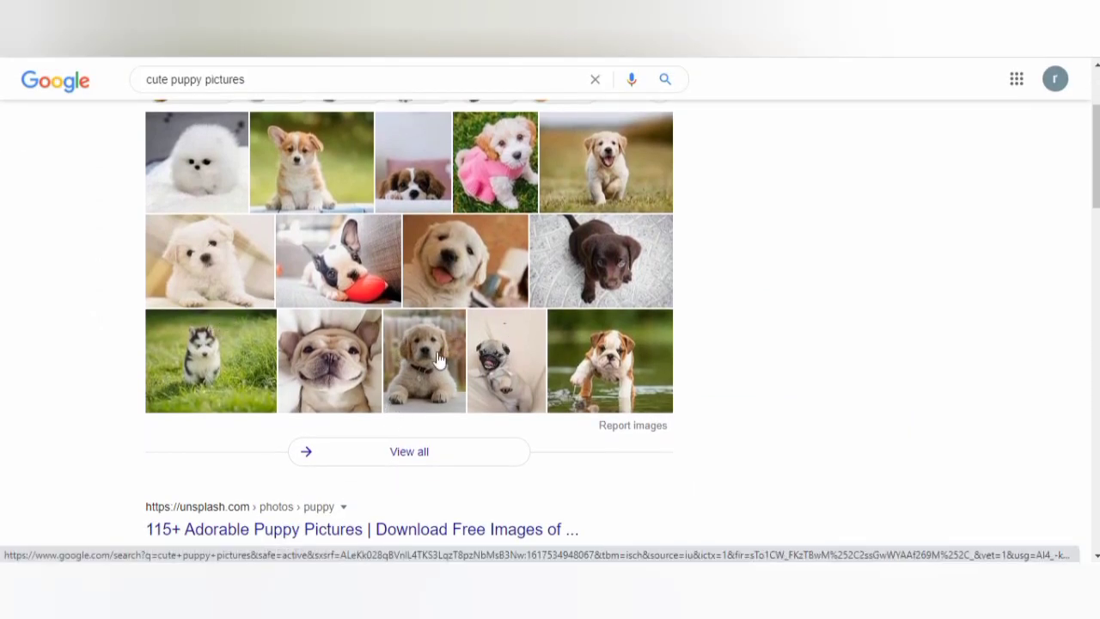
{"action": "scroll", "coordinate": [210, 236], "scroll_direction": "up", "scroll_amount": 2}
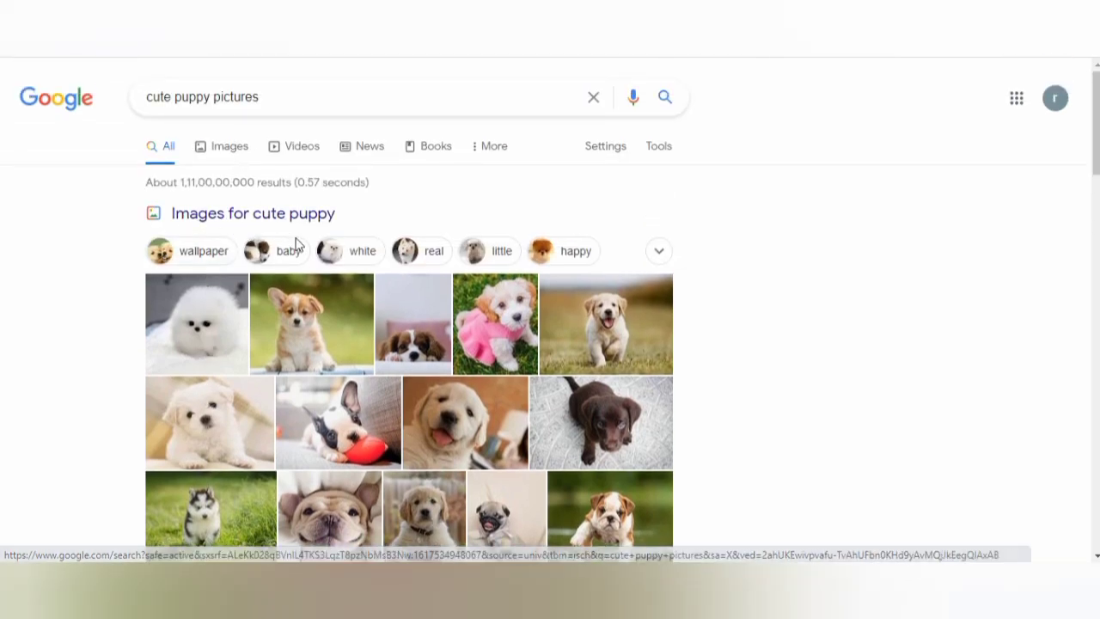
{"action": "right_click", "coordinate": [608, 325]}
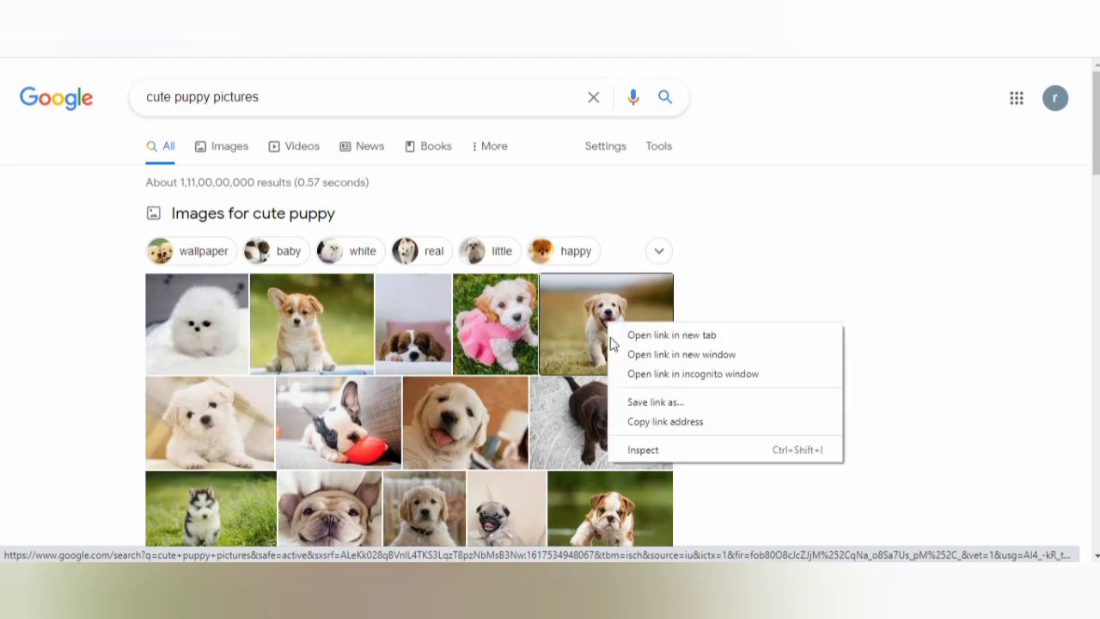
{"action": "right_click", "coordinate": [587, 320]}
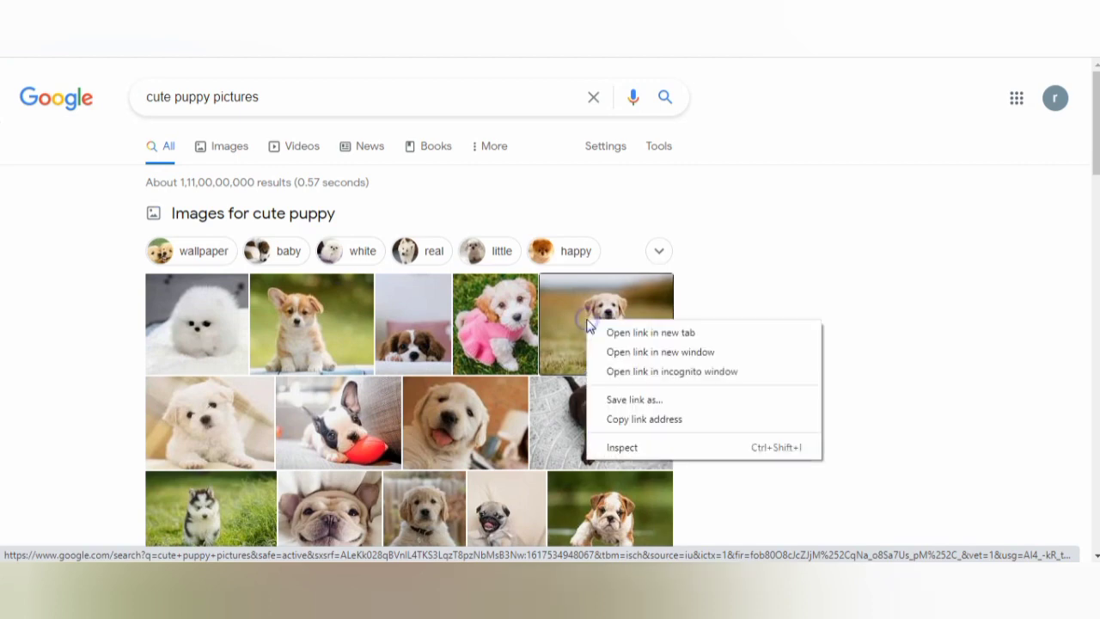
{"action": "left_click", "coordinate": [587, 321]}
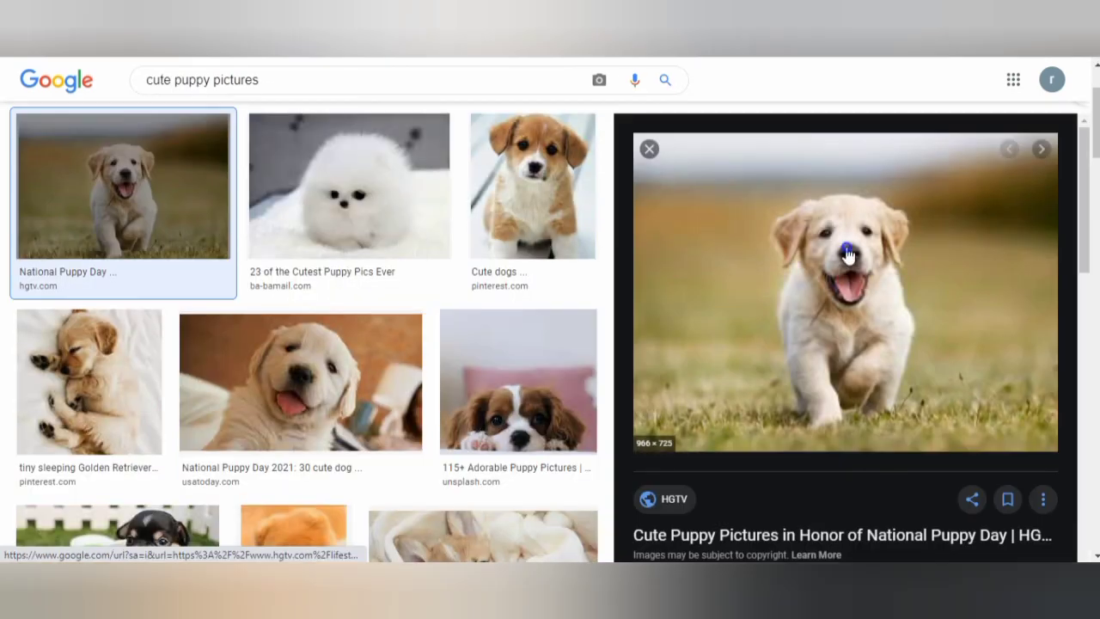
- Save the previewed puppy image to the Desktop as a JPEG file named "puppy"
{"action": "right_click", "coordinate": [846, 250]}
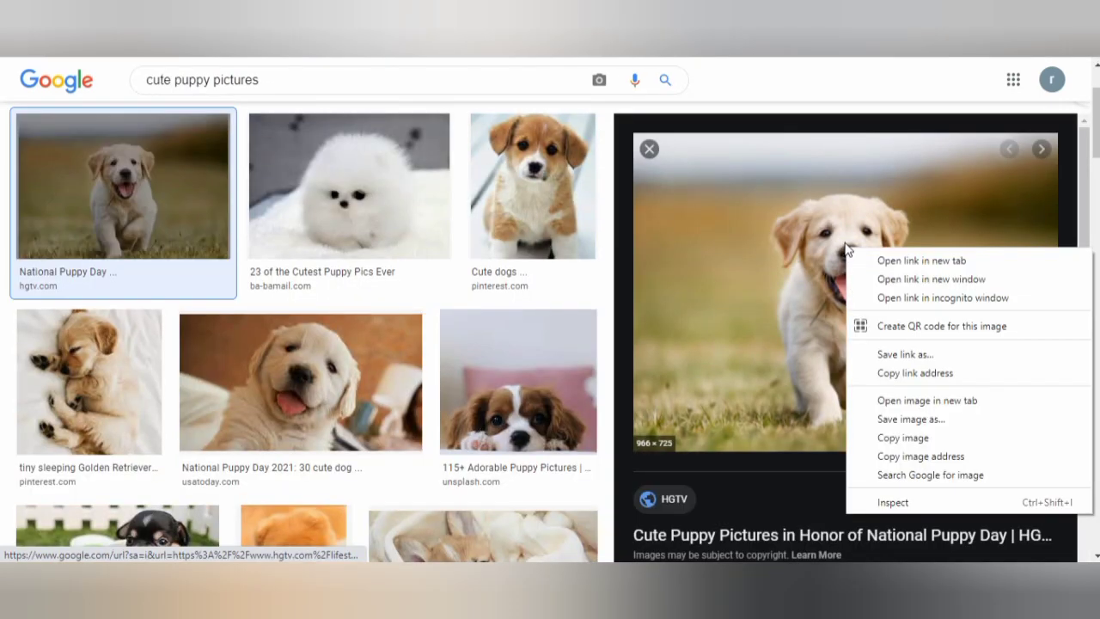
{"action": "left_click", "coordinate": [920, 418]}
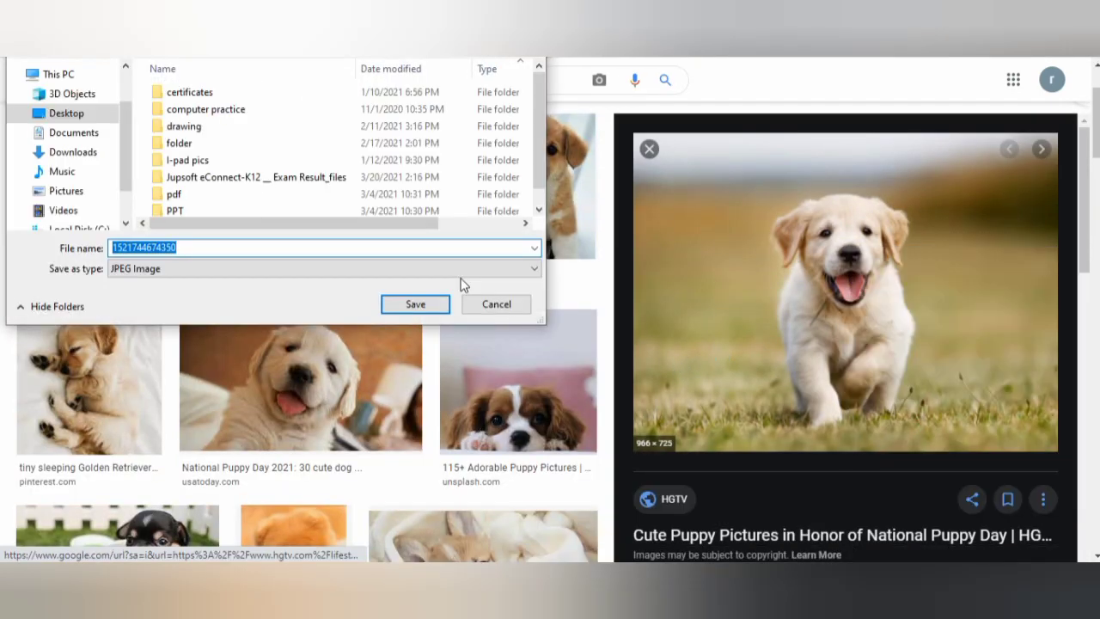
{"action": "key", "text": "BackSpace"}
{"action": "type", "text": "p"}
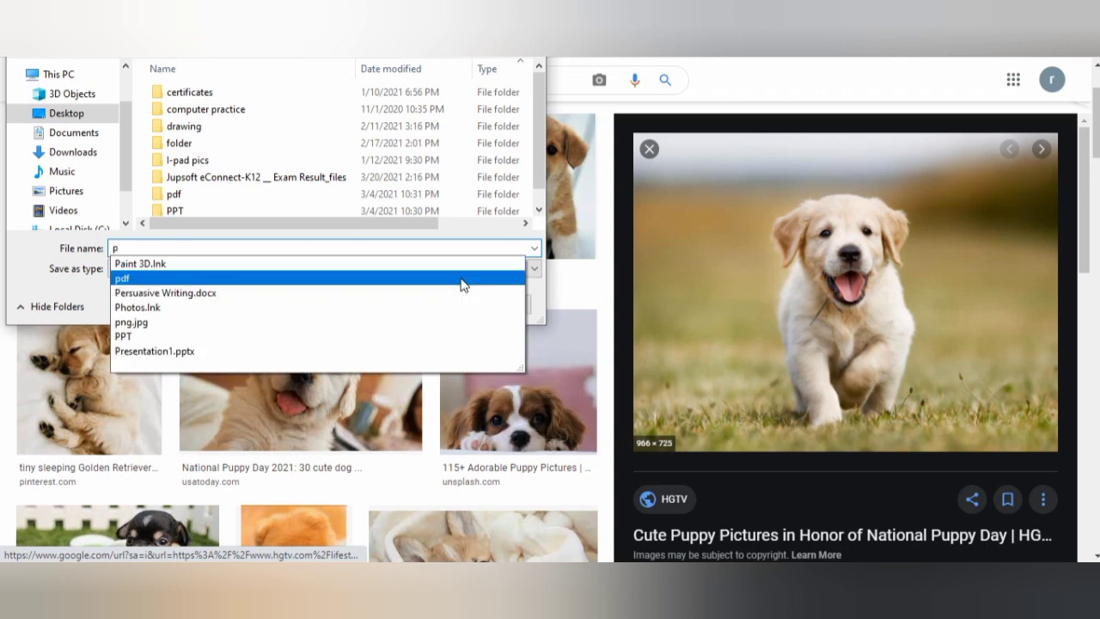
{"action": "type", "text": "uppy"}
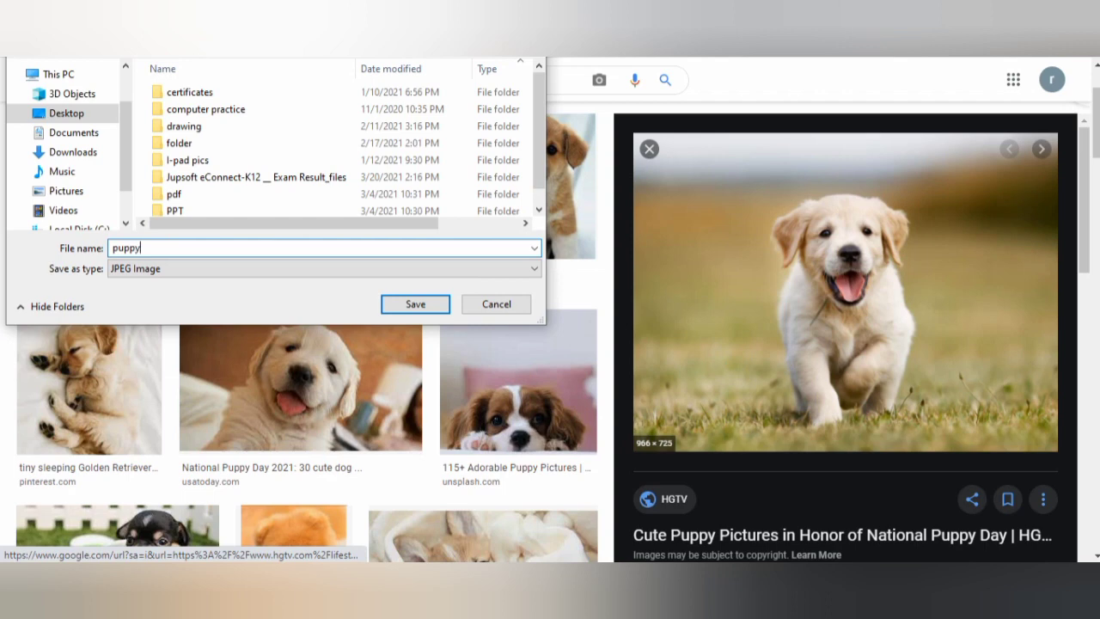
- Save the picture to the Desktop as puppy and upload it to the Scratch project as a new sprite
{"action": "left_click", "coordinate": [415, 305]}
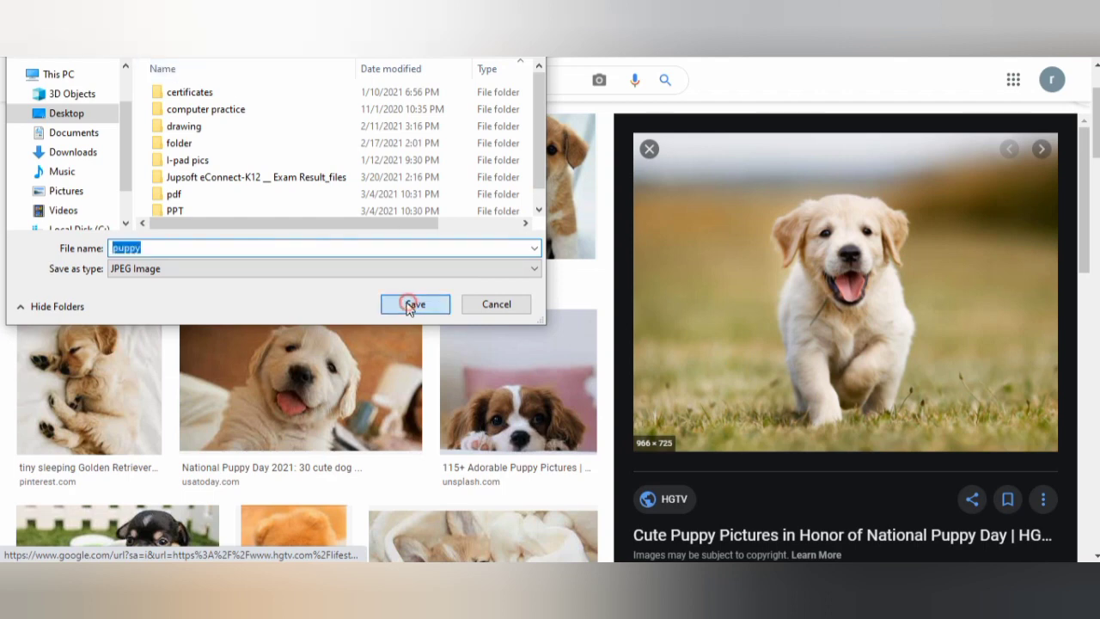
{"action": "key", "text": "ctrl+Tab"}
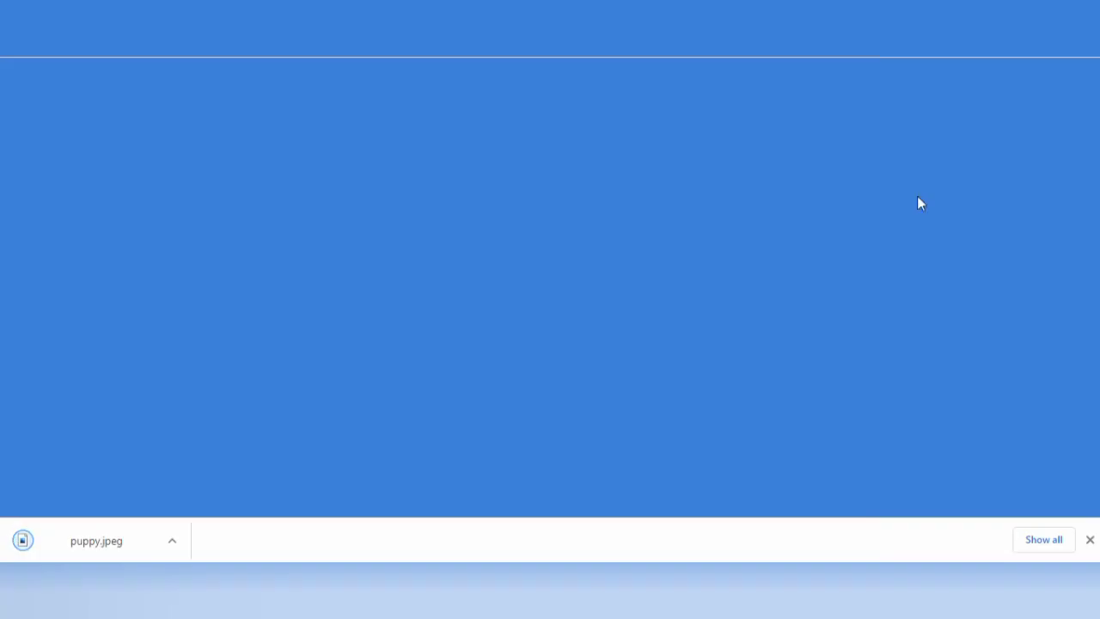
{"action": "mouse_move", "coordinate": [1059, 498]}
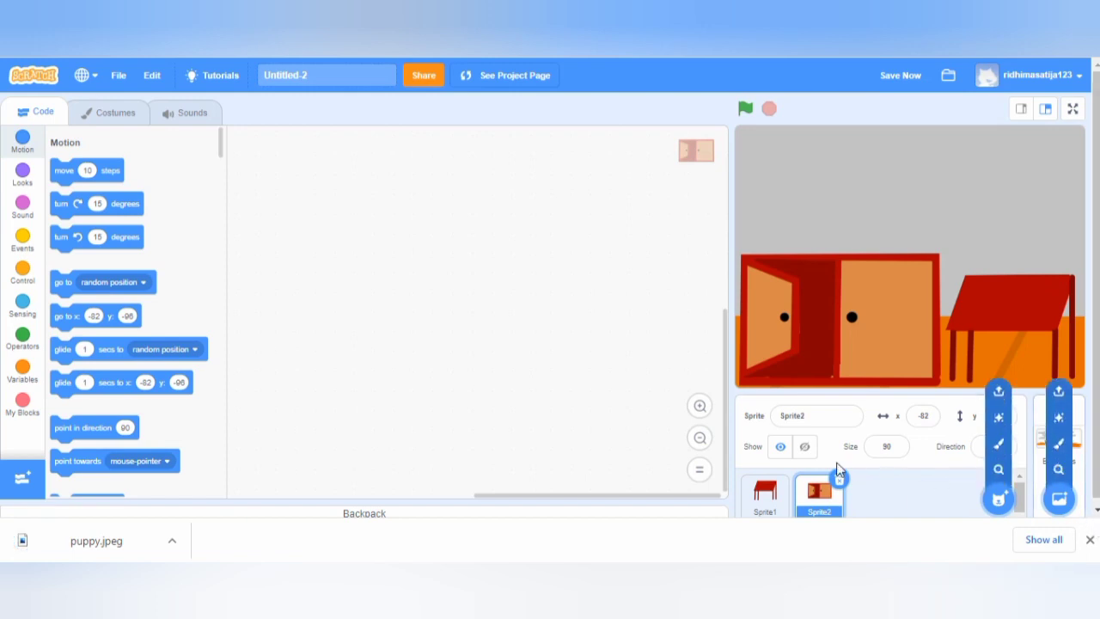
{"action": "mouse_move", "coordinate": [997, 497]}
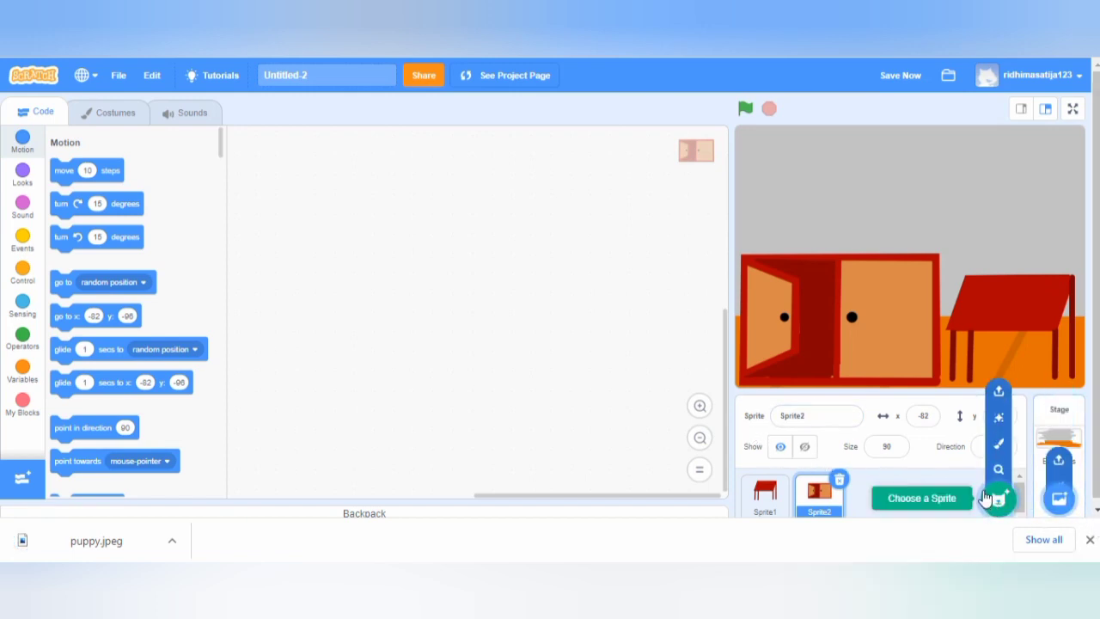
{"action": "left_click", "coordinate": [1006, 398]}
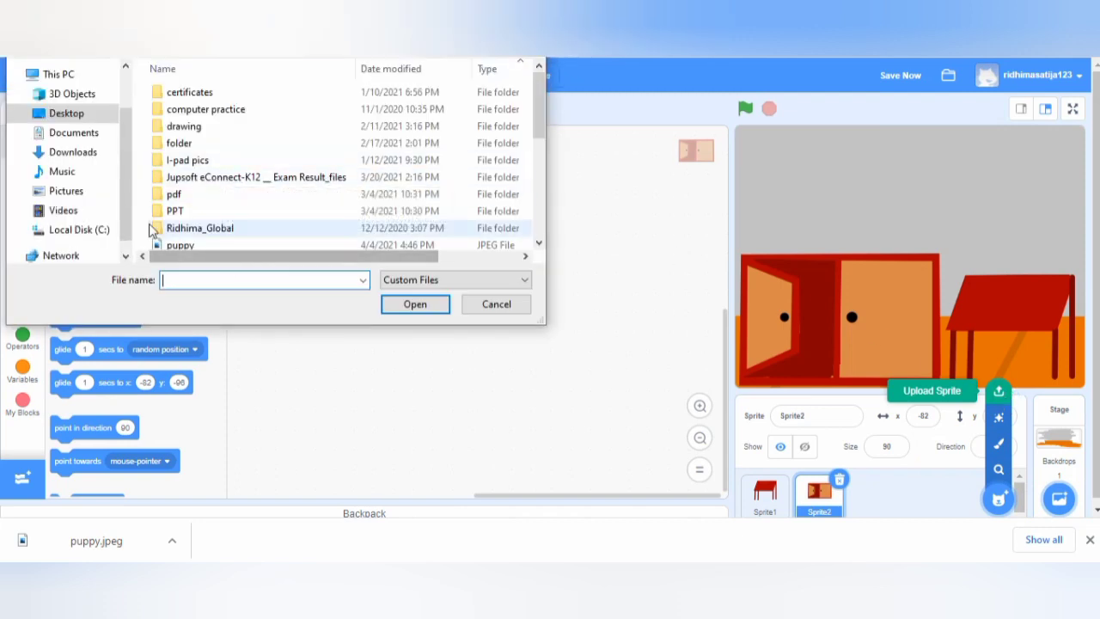
{"action": "scroll", "coordinate": [180, 219], "scroll_direction": "down", "scroll_amount": 1}
{"action": "double_click", "coordinate": [179, 208]}
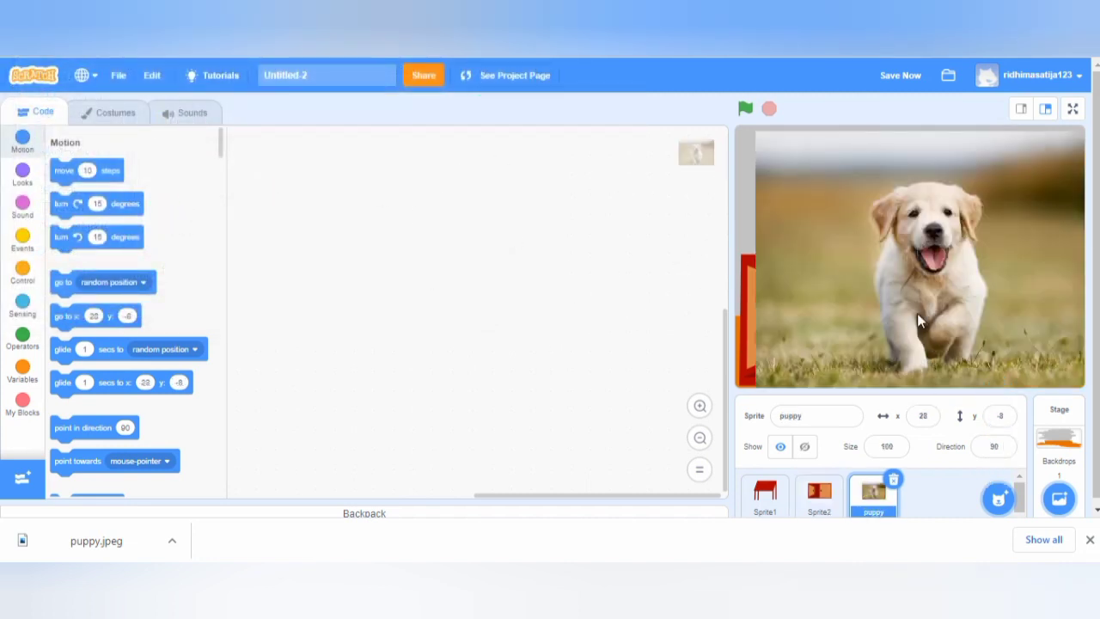
- Set the puppy sprite's size to 30 and place it on the wall above the cupboard, at about x -118, y 103
{"action": "left_click_drag", "start_coordinate": [917, 313], "coordinate": [918, 301]}
{"action": "left_click", "coordinate": [895, 448]}
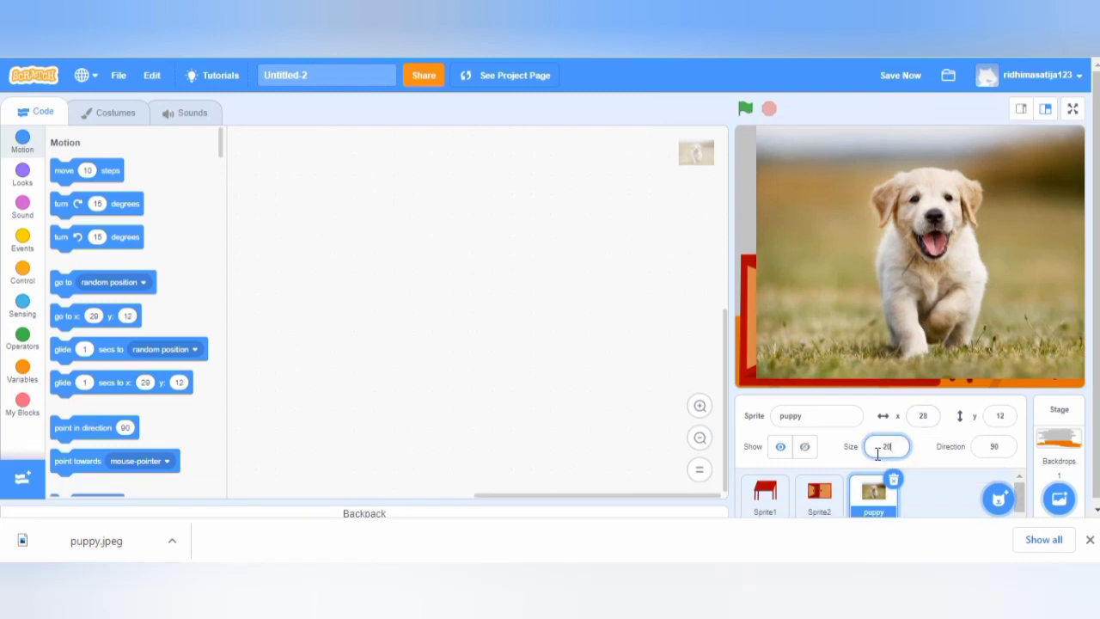
{"action": "type", "text": "20"}
{"action": "key", "text": "Return"}
{"action": "left_click_drag", "start_coordinate": [931, 247], "coordinate": [812, 170]}
{"action": "left_click", "coordinate": [888, 439]}
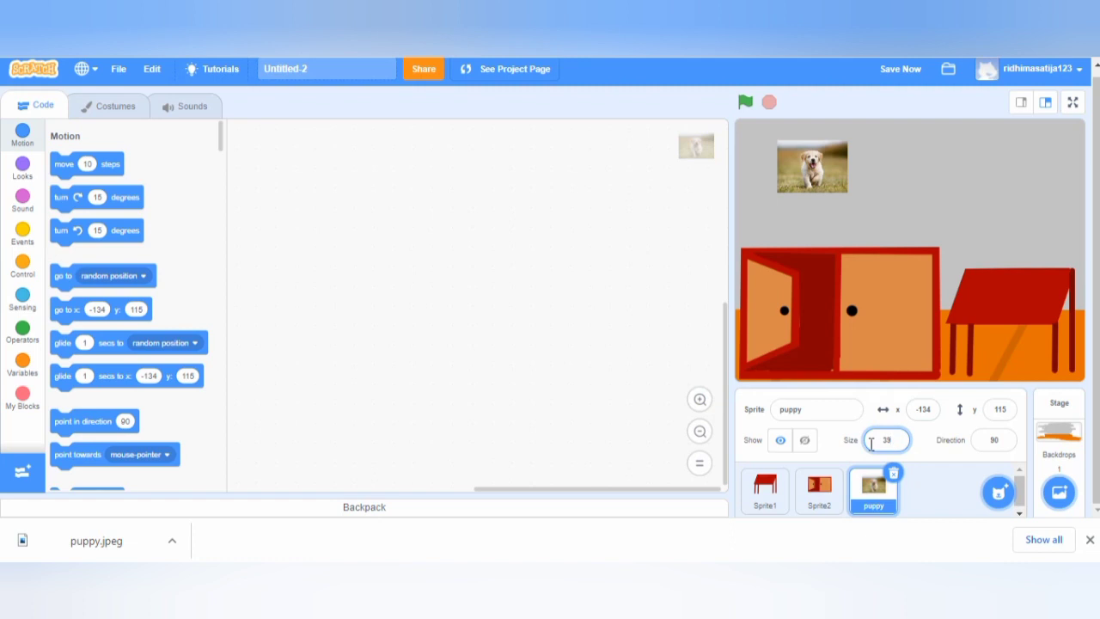
{"action": "key", "text": "Return"}
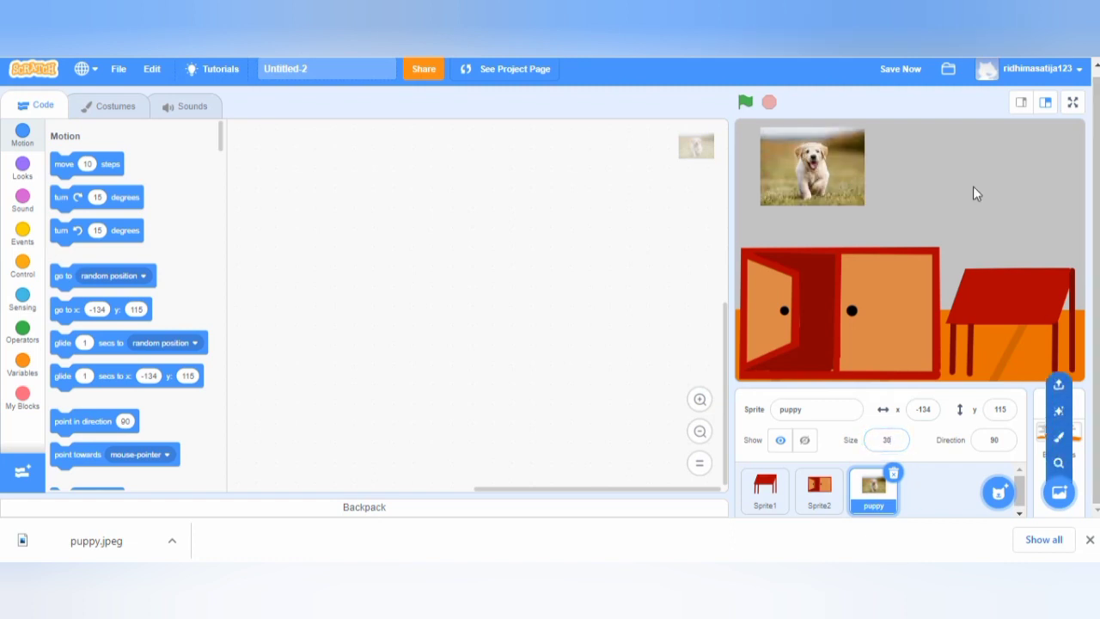
{"action": "left_click_drag", "start_coordinate": [831, 172], "coordinate": [836, 169]}
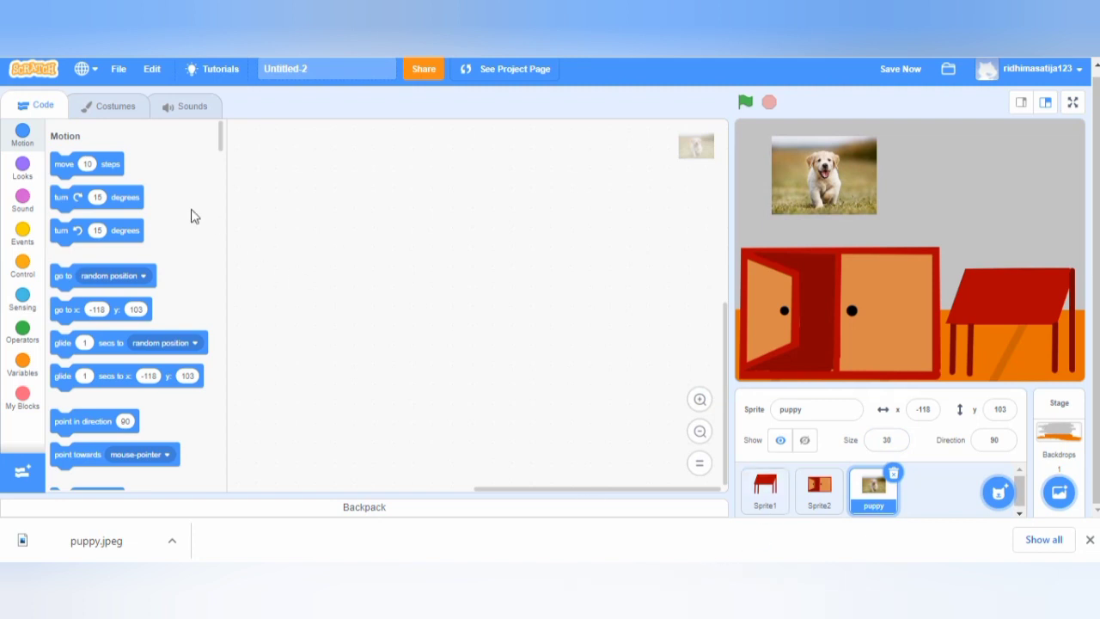
- Convert the puppy sprite's costume to vector and dismiss the browser's downloads bar
{"action": "left_click", "coordinate": [113, 106]}
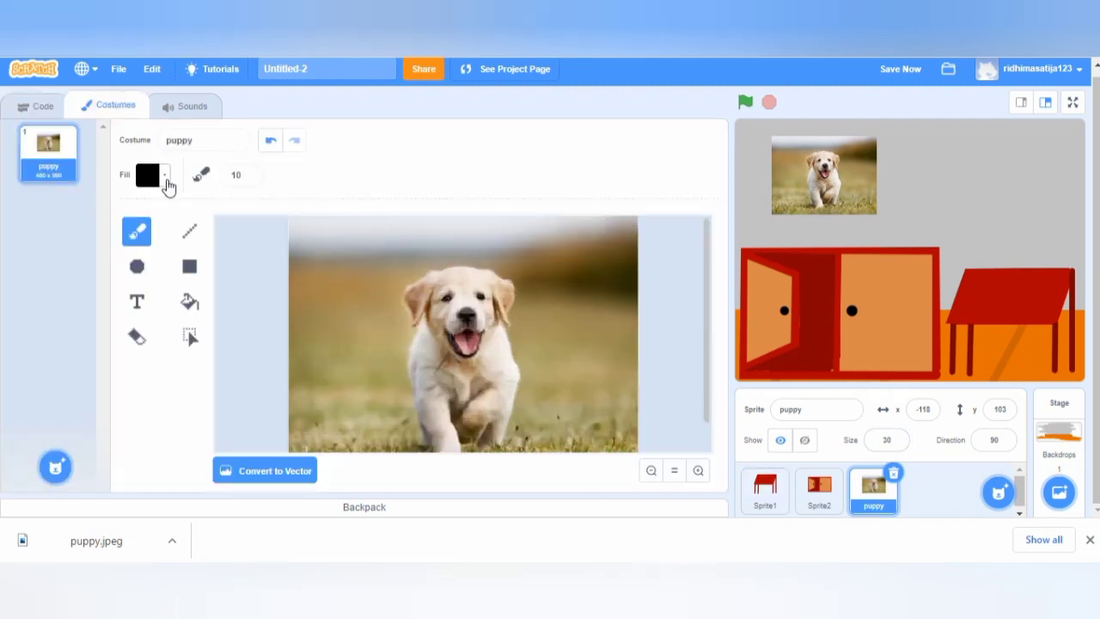
{"action": "left_click", "coordinate": [266, 473]}
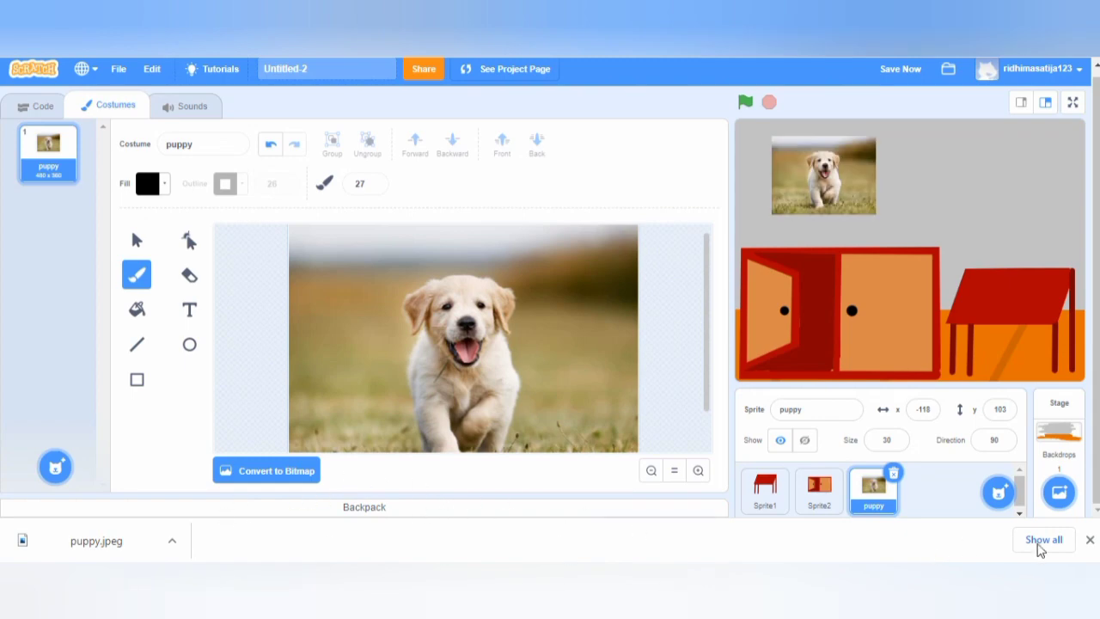
{"action": "left_click", "coordinate": [1089, 540]}
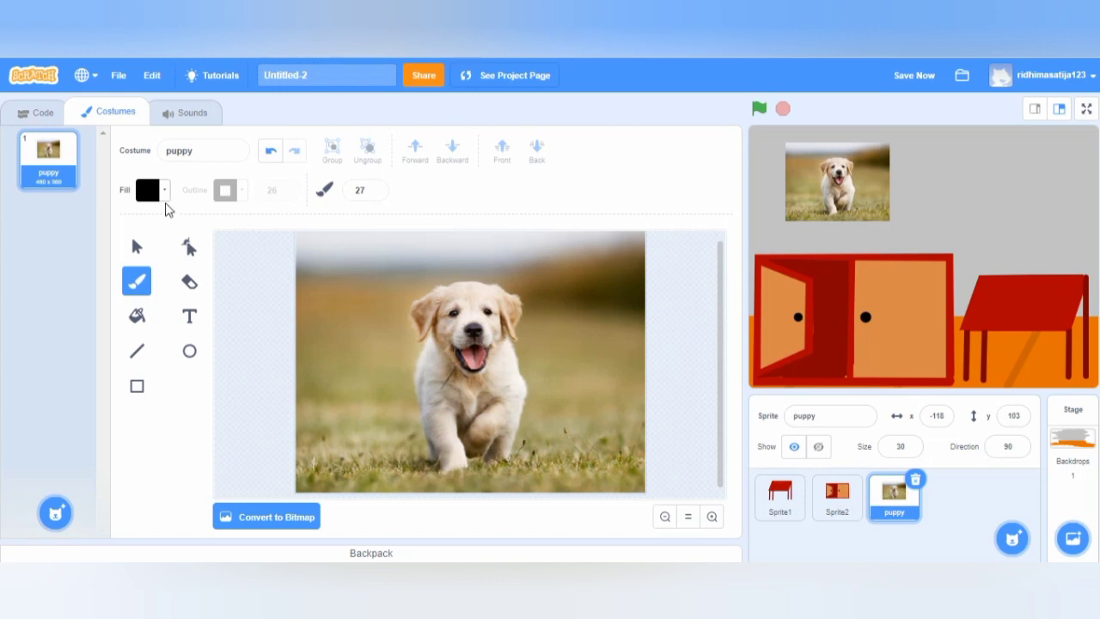
- Choose the Line tool with a dark red outline colour for framing the puppy picture
{"action": "left_click", "coordinate": [136, 352]}
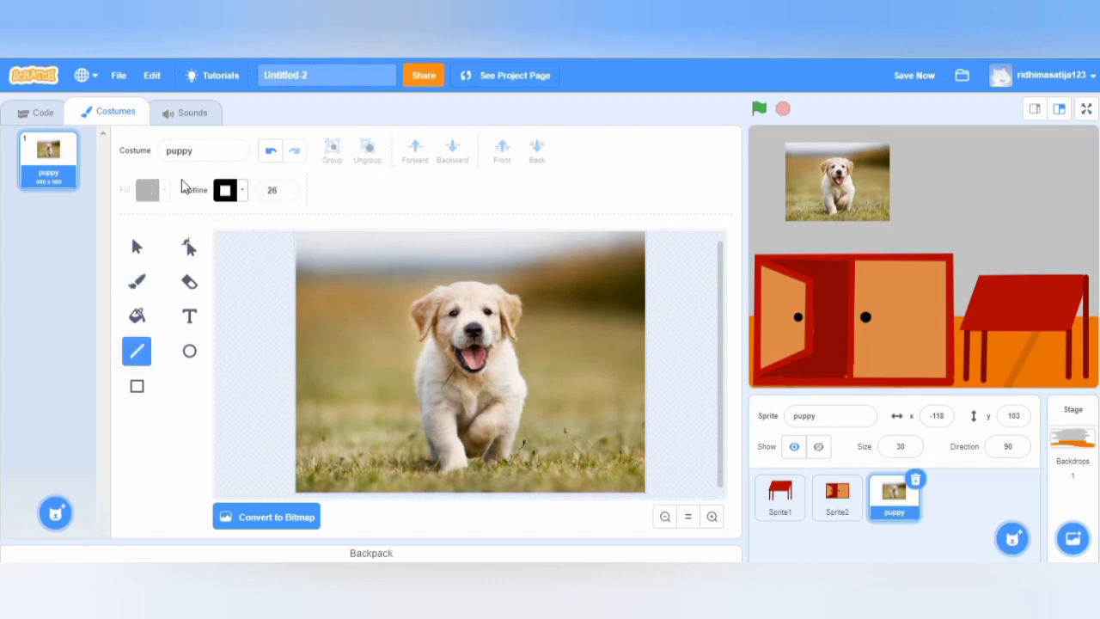
{"action": "left_click", "coordinate": [241, 192]}
{"action": "left_click_drag", "start_coordinate": [170, 357], "coordinate": [239, 357]}
{"action": "left_click", "coordinate": [551, 163]}
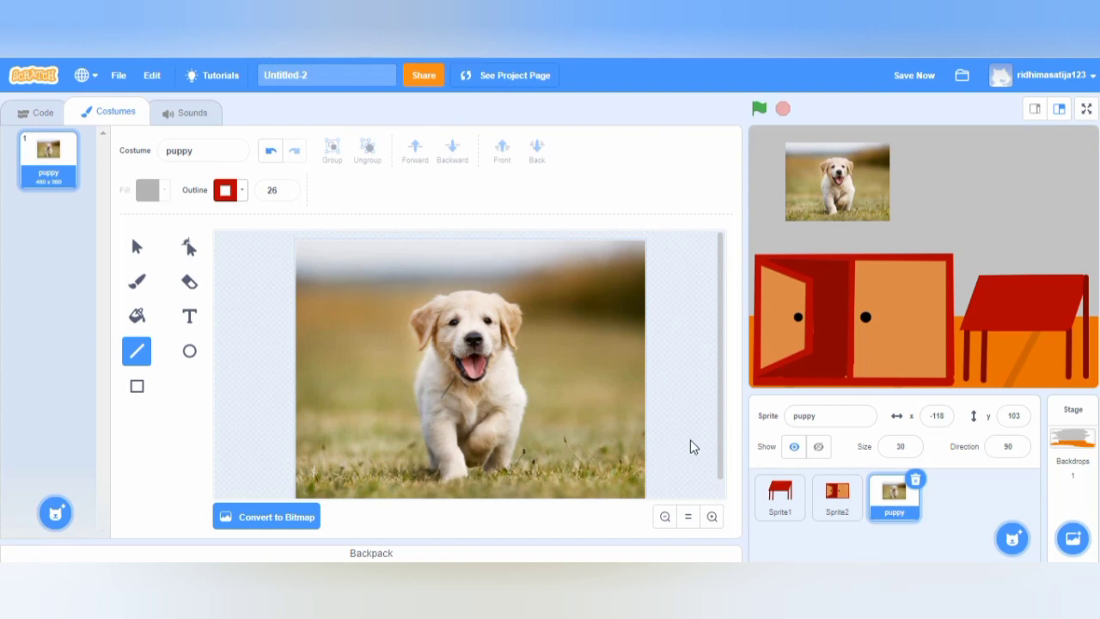
{"action": "left_click", "coordinate": [666, 516]}
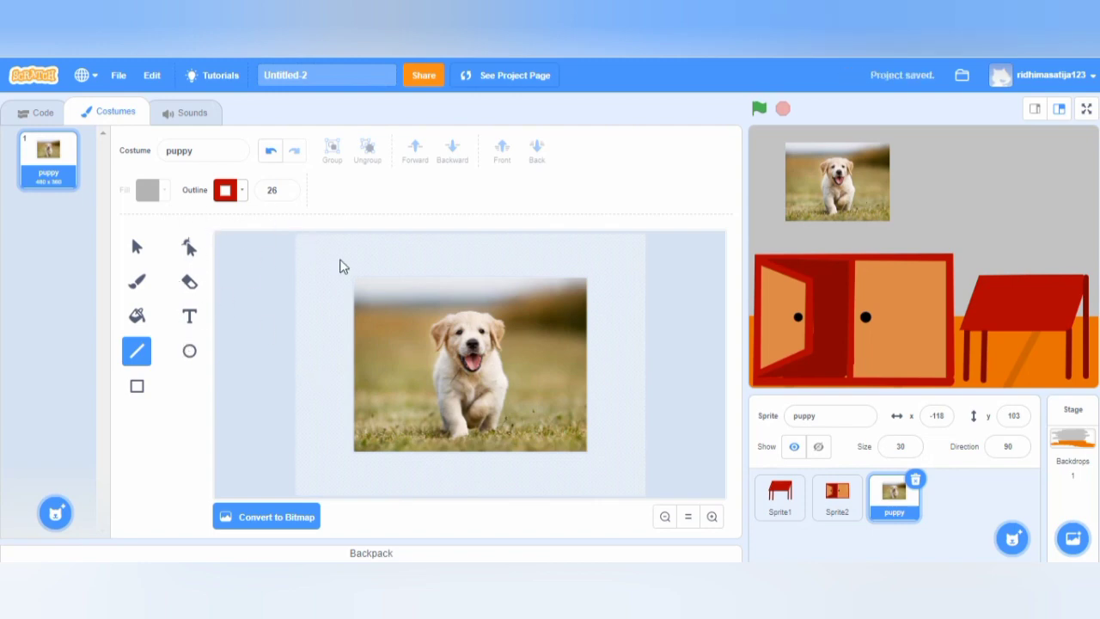
{"action": "left_click_drag", "start_coordinate": [353, 278], "coordinate": [351, 453]}
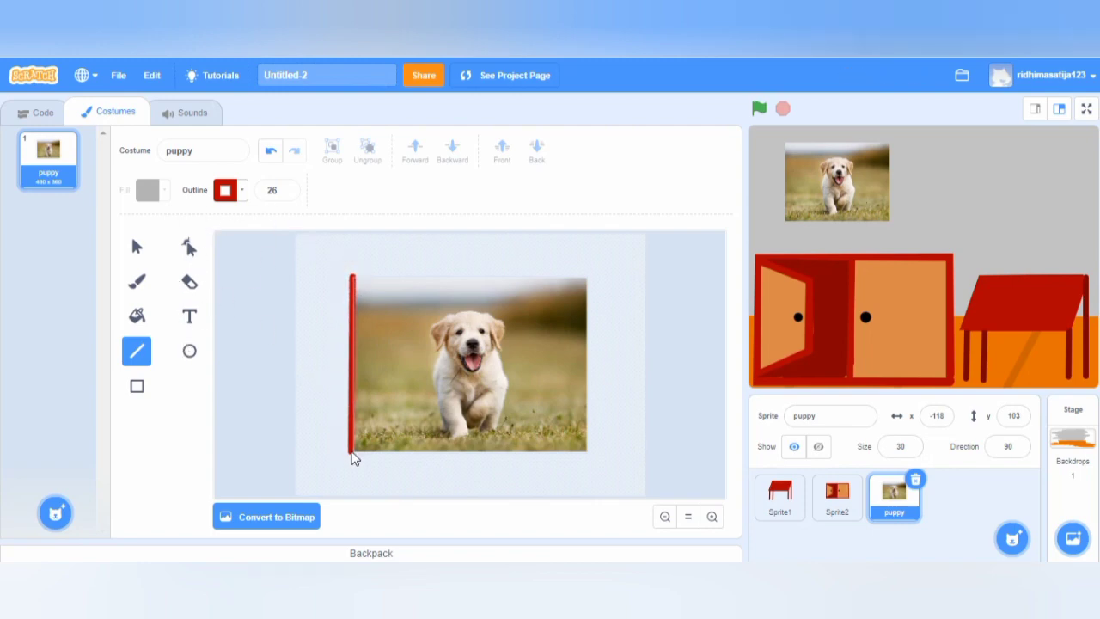
{"action": "left_click", "coordinate": [270, 151]}
{"action": "double_click", "coordinate": [287, 190]}
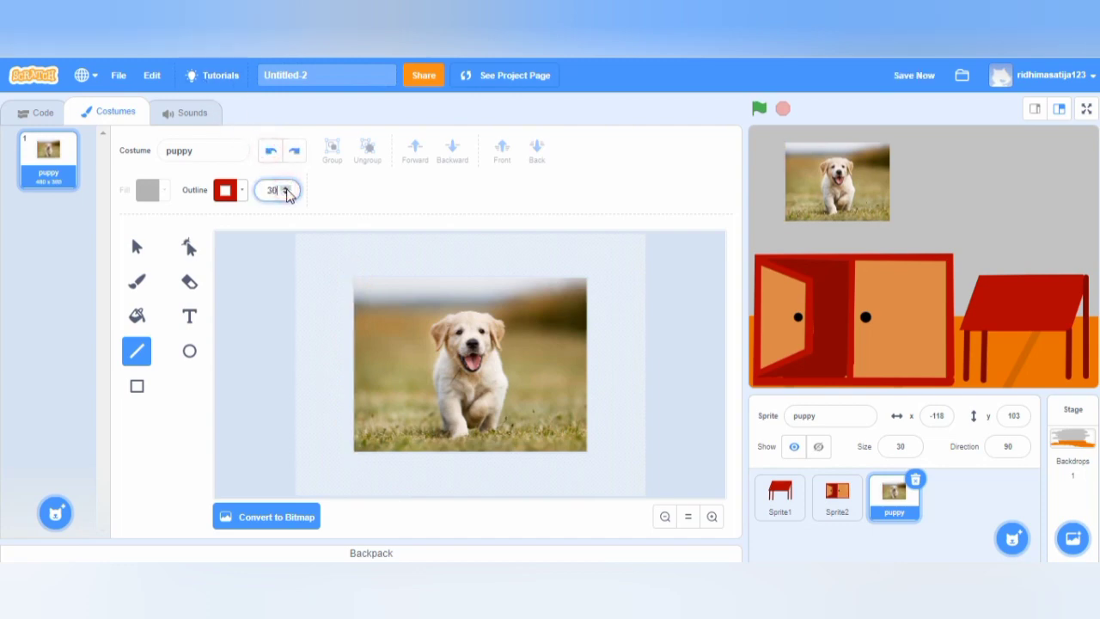
{"action": "left_click_drag", "start_coordinate": [357, 272], "coordinate": [359, 325]}
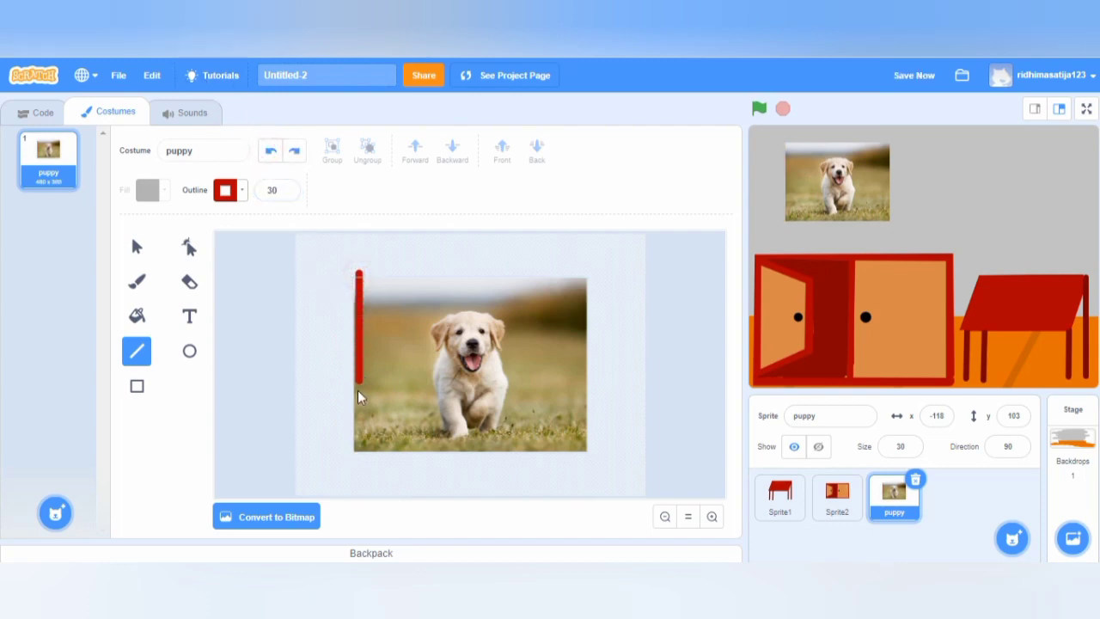
{"action": "left_click_drag", "start_coordinate": [360, 396], "coordinate": [360, 459]}
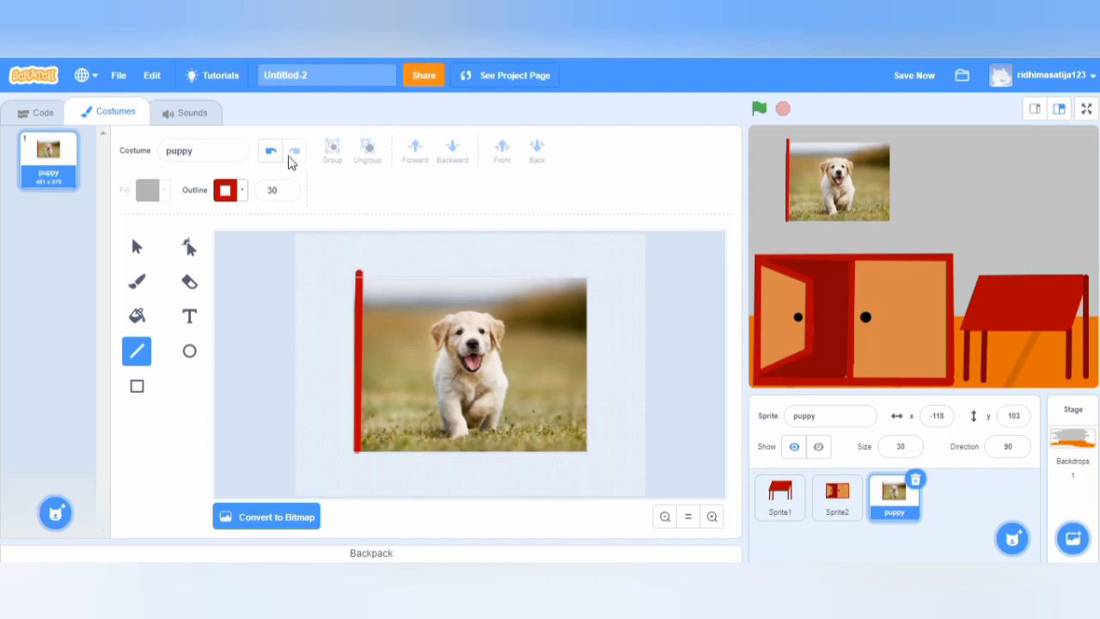
{"action": "left_click", "coordinate": [269, 151]}
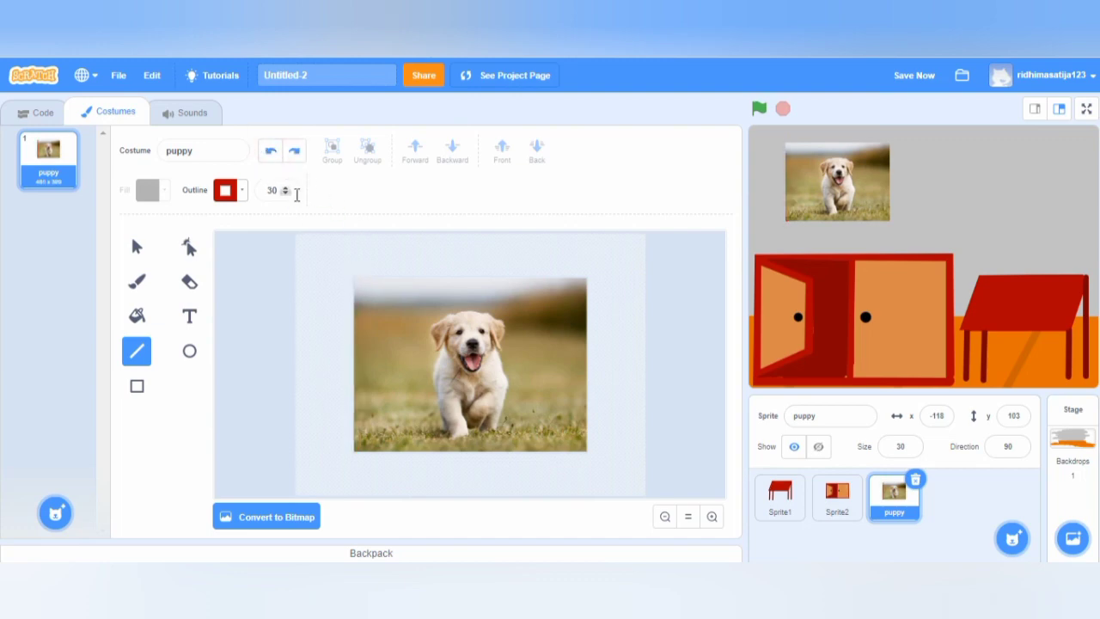
- Frame the puppy picture with dark red lines of width 40 along all four edges
{"action": "left_click", "coordinate": [288, 194]}
{"action": "left_click", "coordinate": [289, 194]}
{"action": "left_click", "coordinate": [288, 194]}
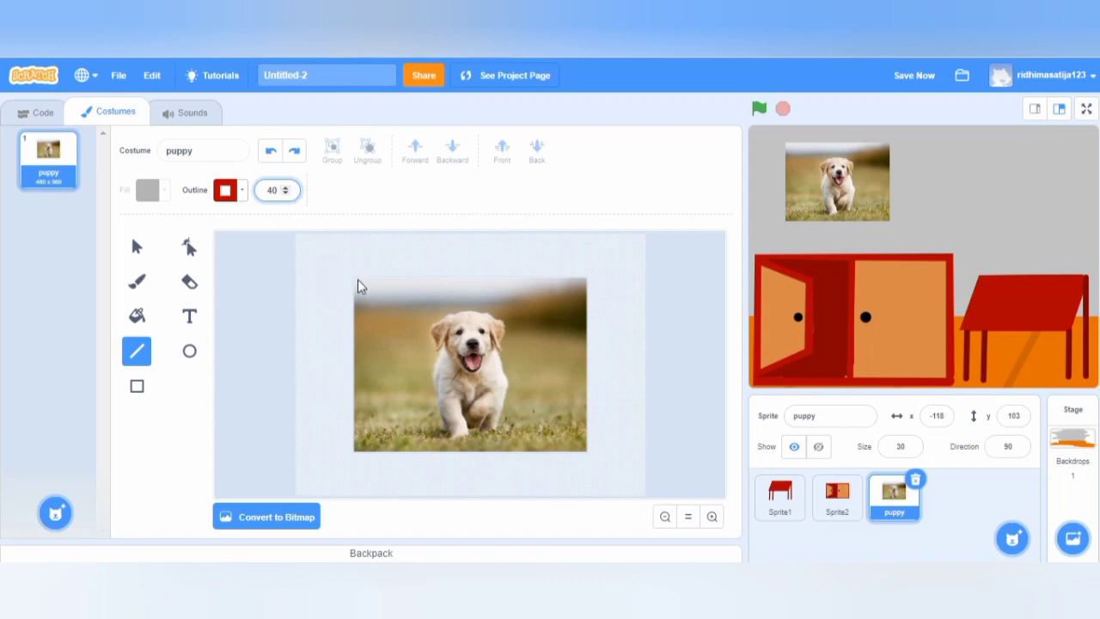
{"action": "left_click_drag", "start_coordinate": [357, 279], "coordinate": [358, 454]}
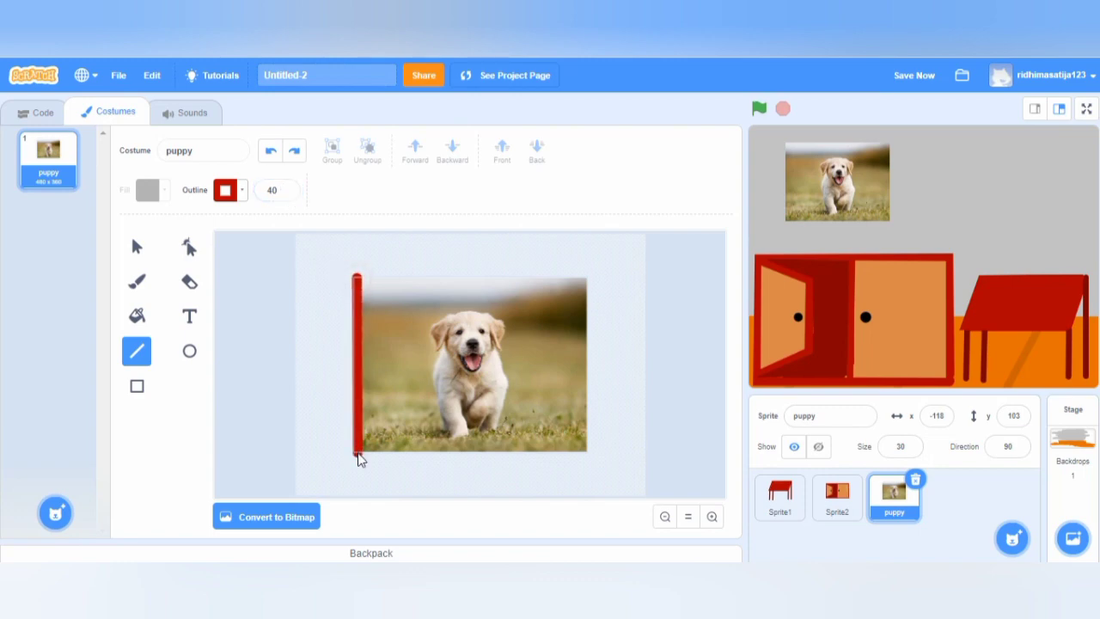
{"action": "left_click", "coordinate": [271, 152]}
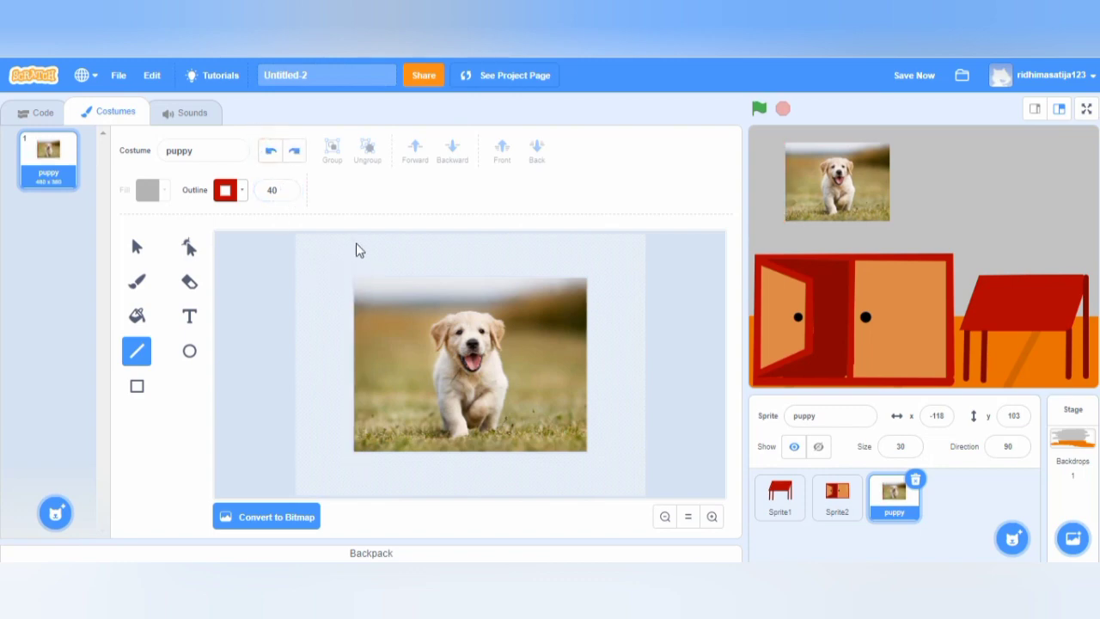
{"action": "left_click_drag", "start_coordinate": [359, 278], "coordinate": [360, 457]}
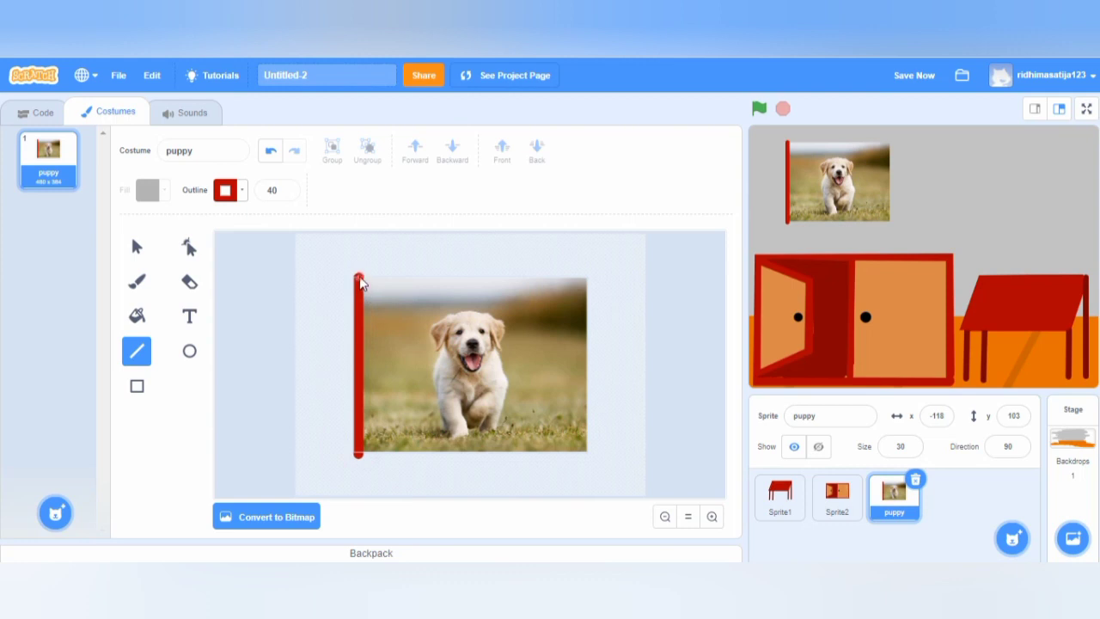
{"action": "left_click_drag", "start_coordinate": [360, 282], "coordinate": [584, 458]}
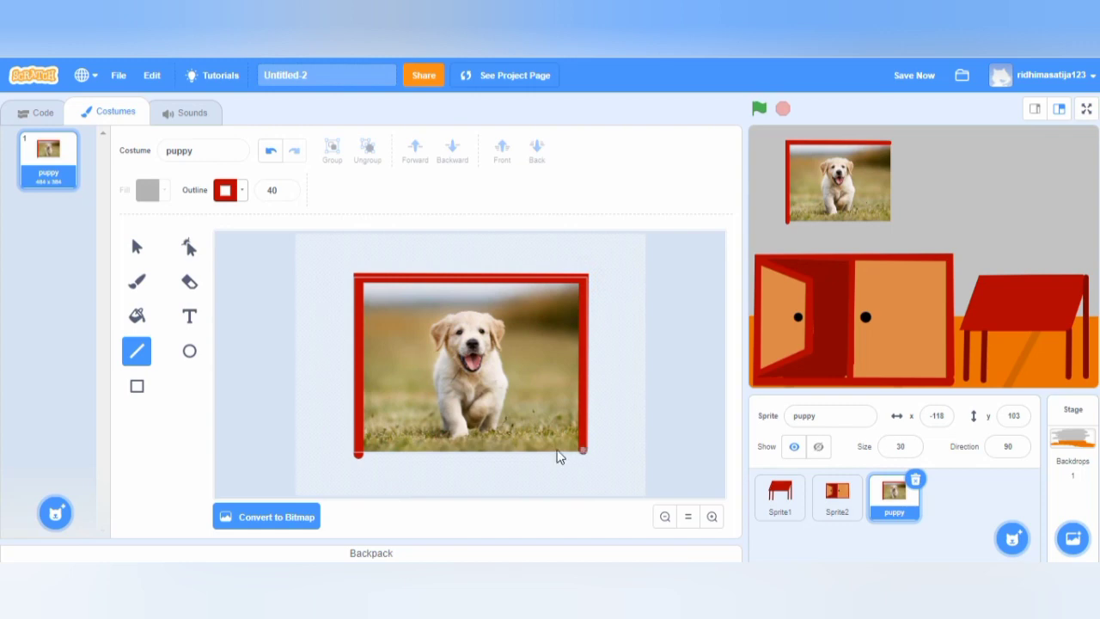
{"action": "left_click_drag", "start_coordinate": [360, 455], "coordinate": [584, 458]}
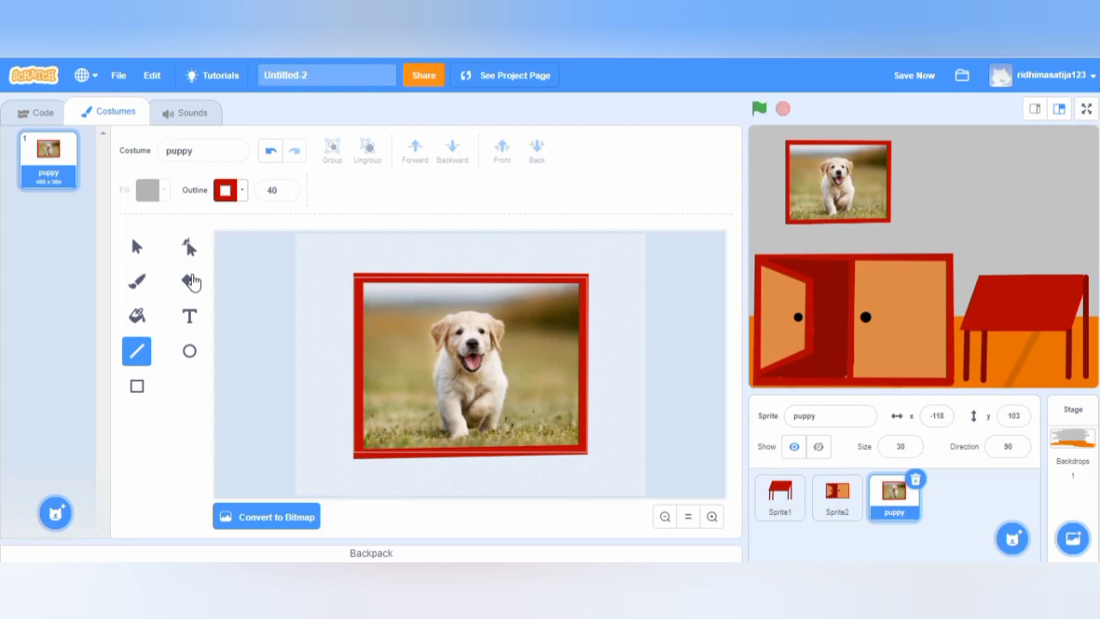
- Duplicate the framed puppy costume and rotate the copy's picture and frame together slightly clockwise
{"action": "right_click", "coordinate": [45, 176]}
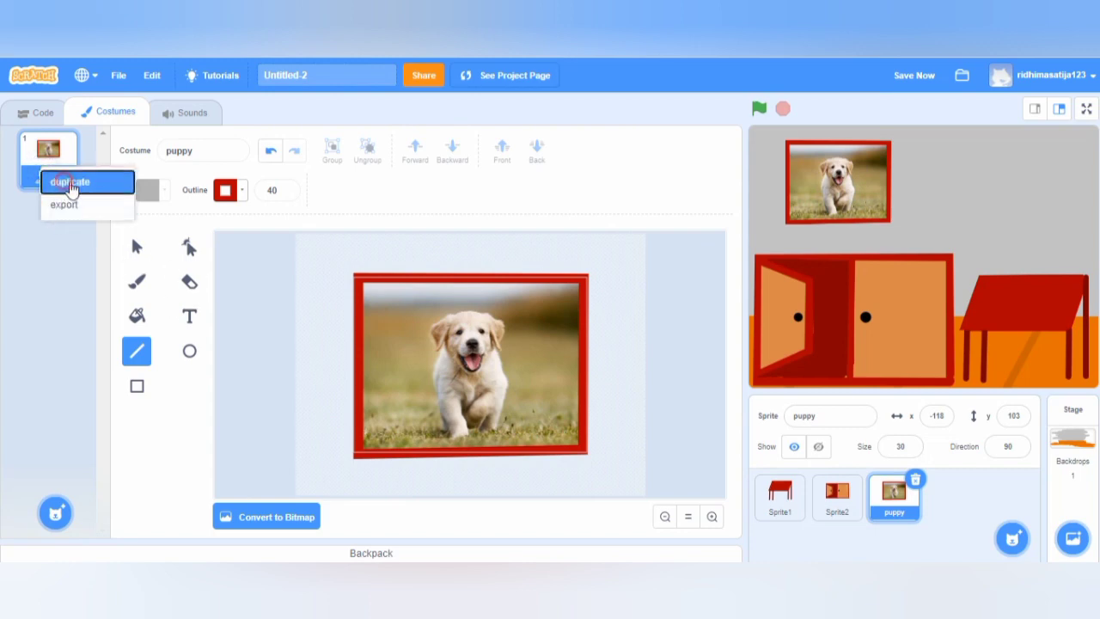
{"action": "left_click", "coordinate": [69, 180]}
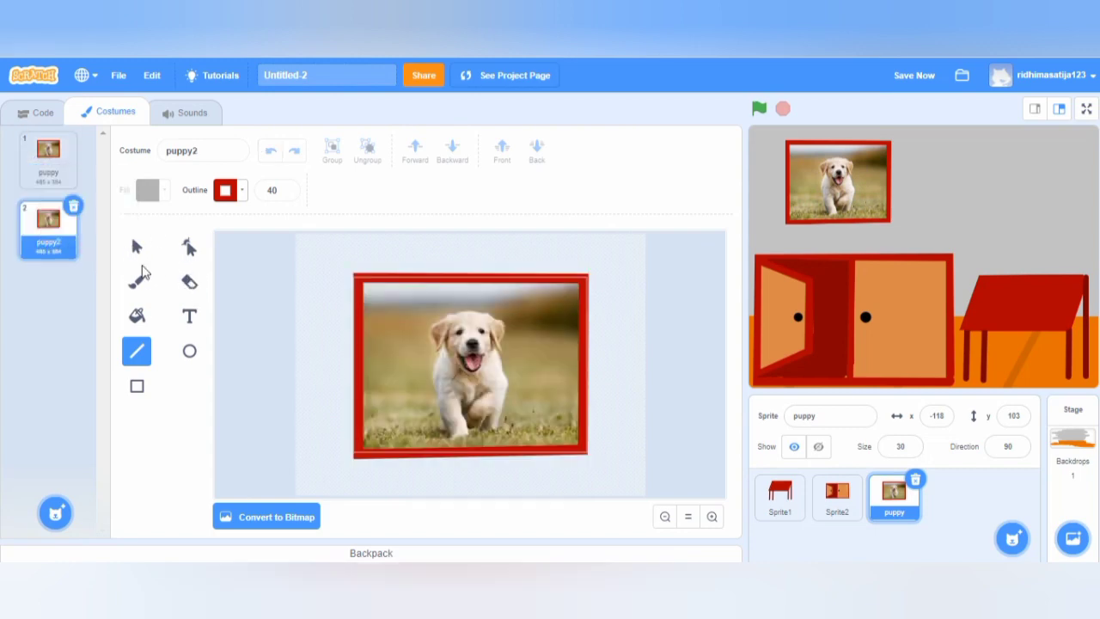
{"action": "left_click", "coordinate": [135, 247]}
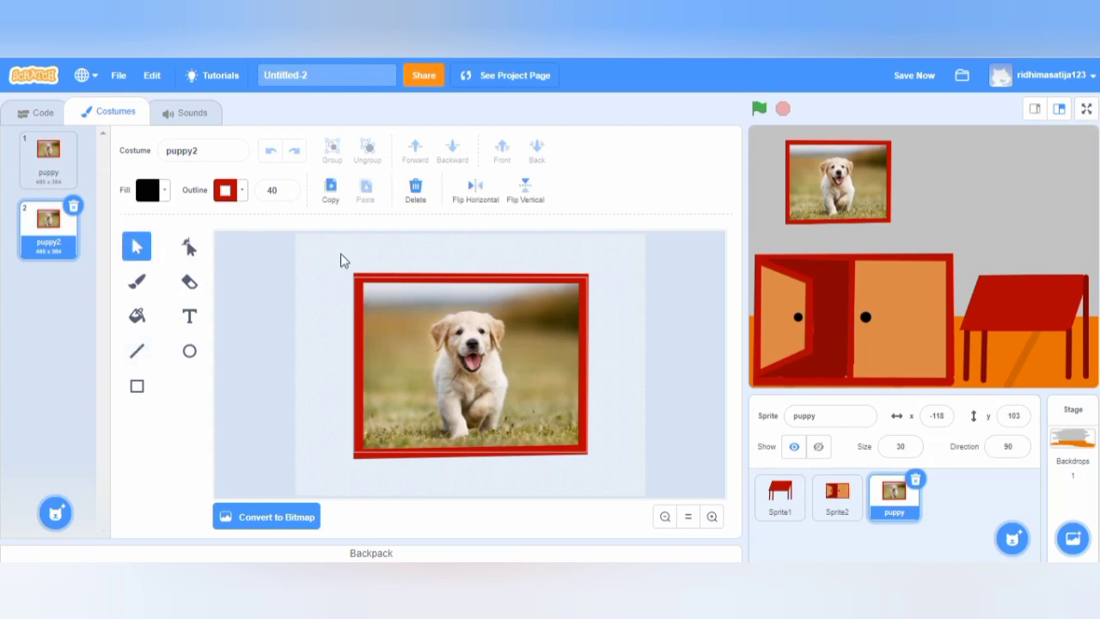
{"action": "left_click_drag", "start_coordinate": [319, 252], "coordinate": [534, 374]}
{"action": "left_click_drag", "start_coordinate": [622, 479], "coordinate": [623, 481]}
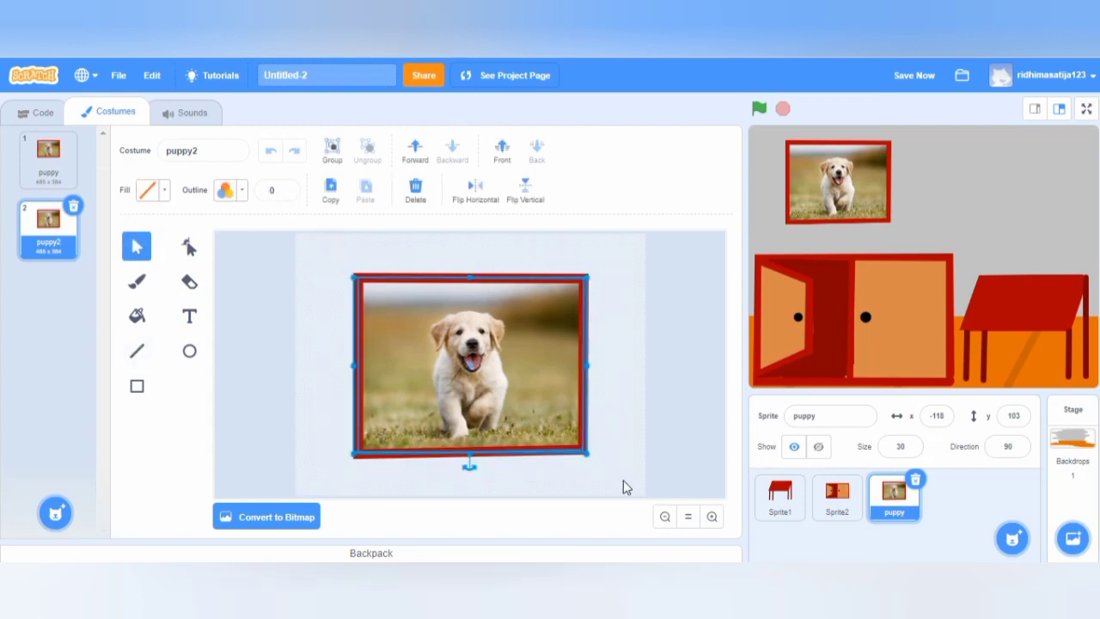
{"action": "left_click_drag", "start_coordinate": [469, 462], "coordinate": [454, 469]}
{"action": "left_click", "coordinate": [455, 465]}
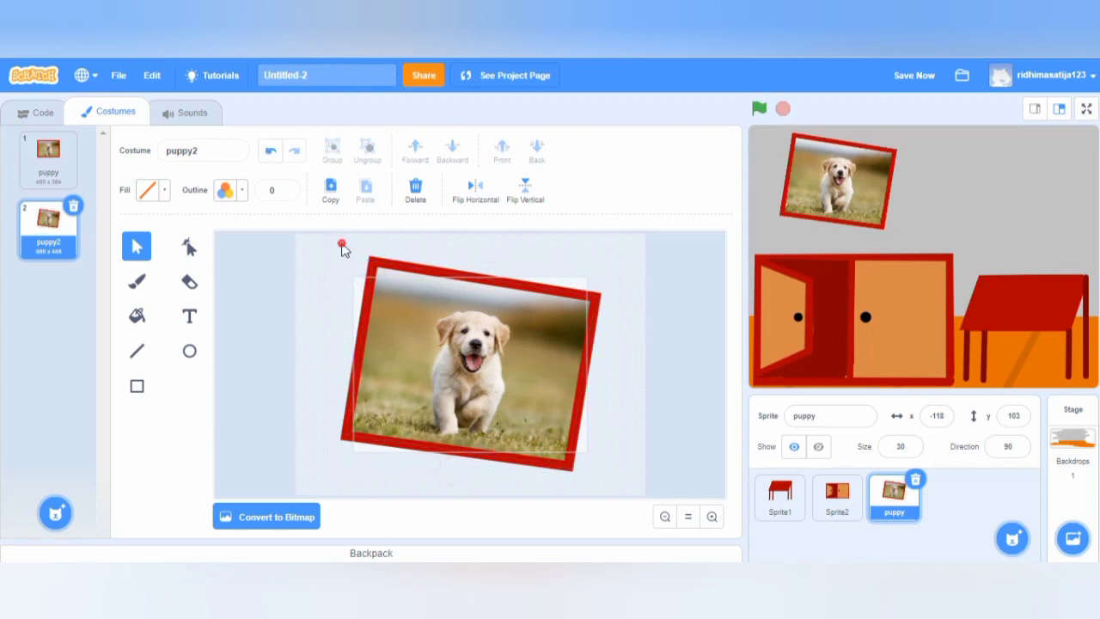
- Tilt the whole framed picture in the duplicated costume further clockwise and deselect it
{"action": "left_click_drag", "start_coordinate": [341, 243], "coordinate": [612, 496]}
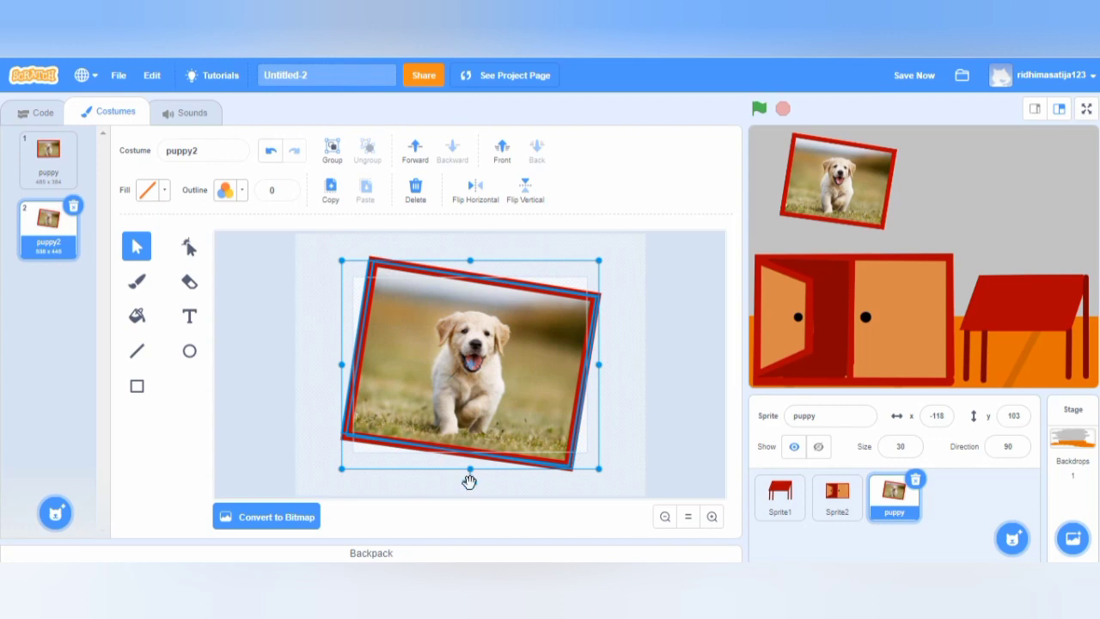
{"action": "left_click_drag", "start_coordinate": [469, 481], "coordinate": [444, 485]}
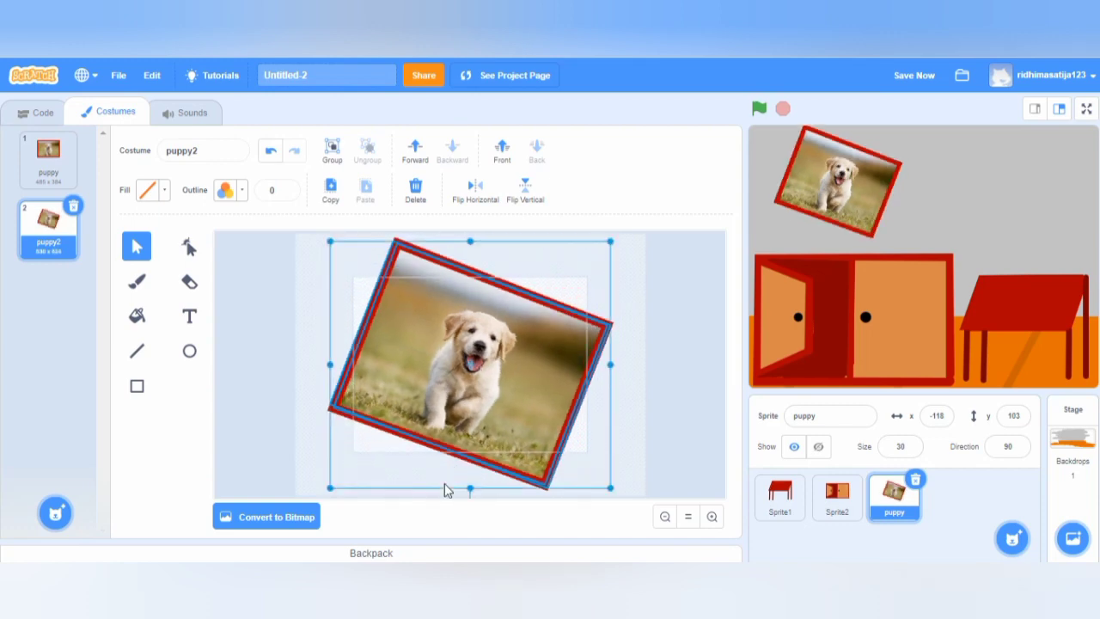
{"action": "left_click", "coordinate": [684, 311]}
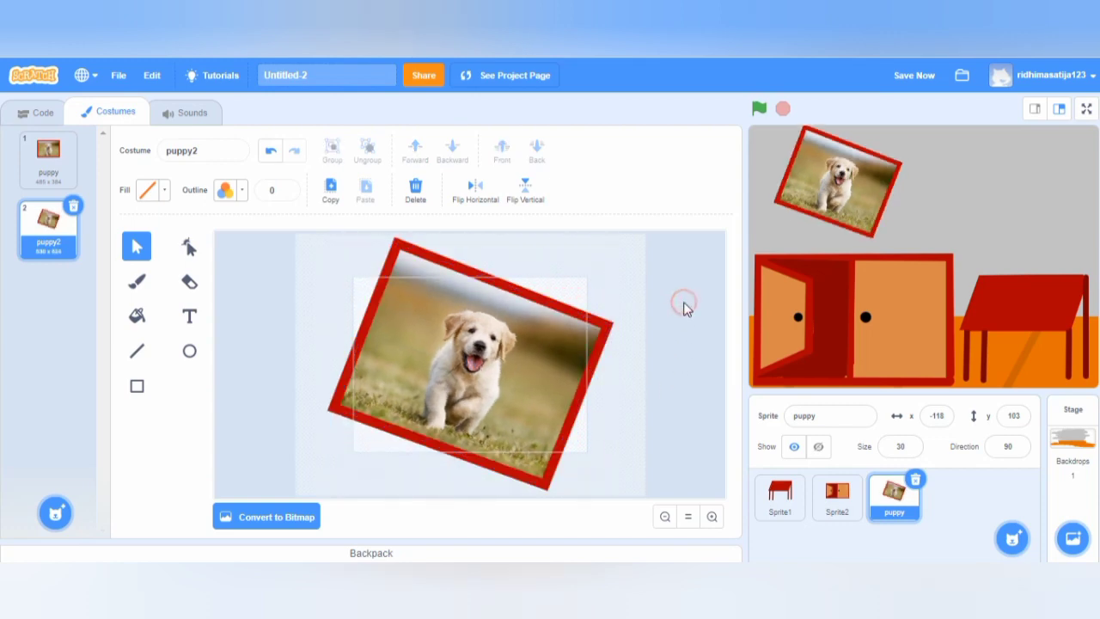
- Return to the puppy sprite's code and create a new blank sprite for painting
{"action": "left_click", "coordinate": [40, 115]}
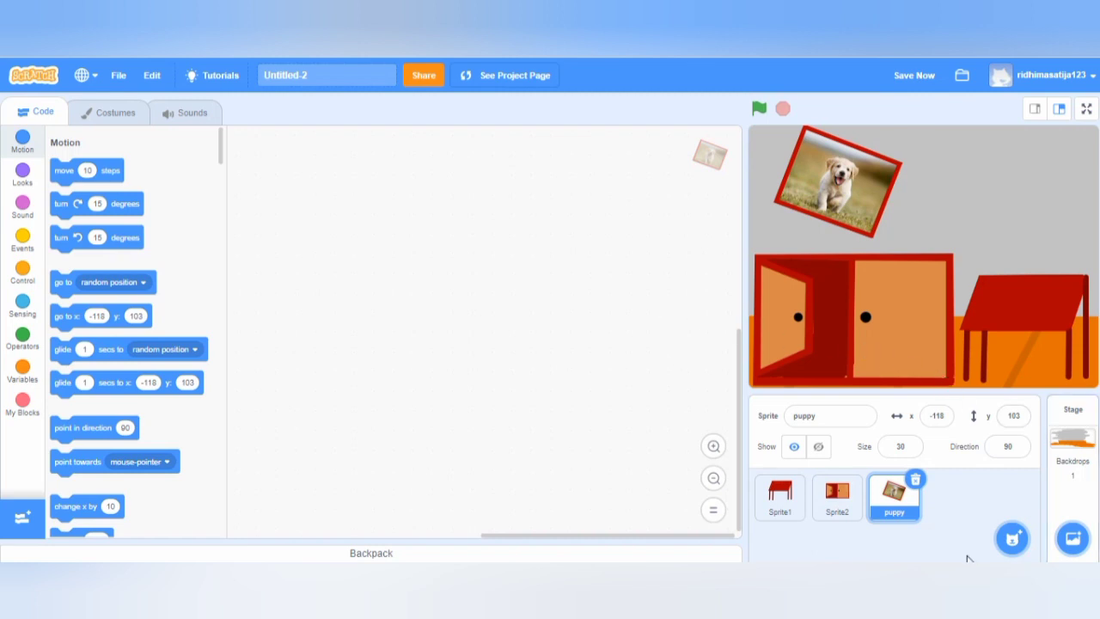
{"action": "mouse_move", "coordinate": [1014, 537]}
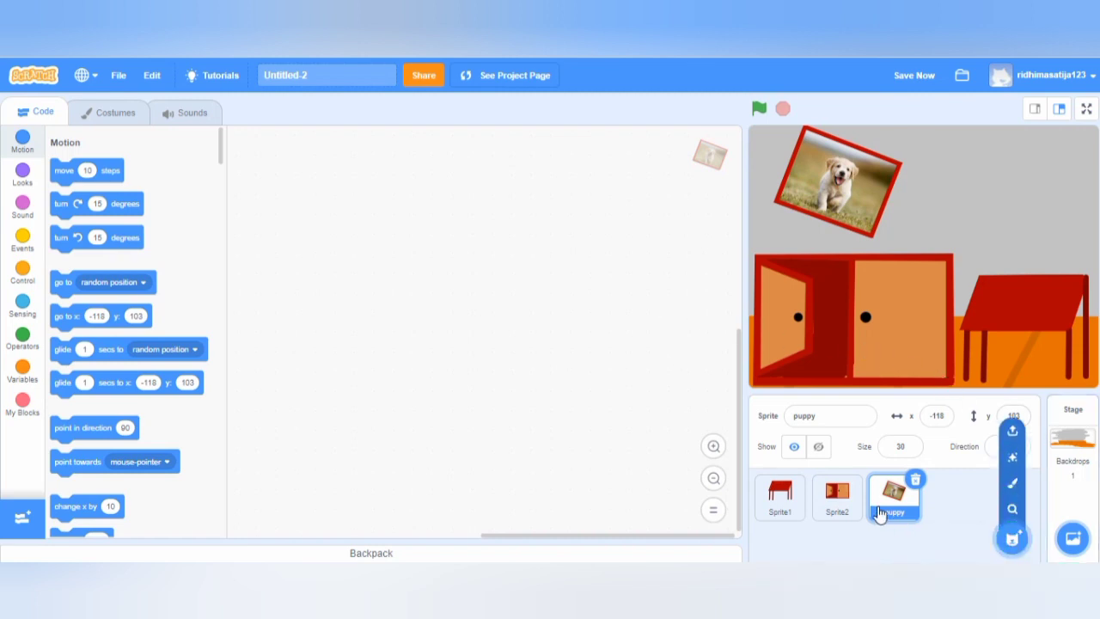
{"action": "left_click", "coordinate": [1012, 486]}
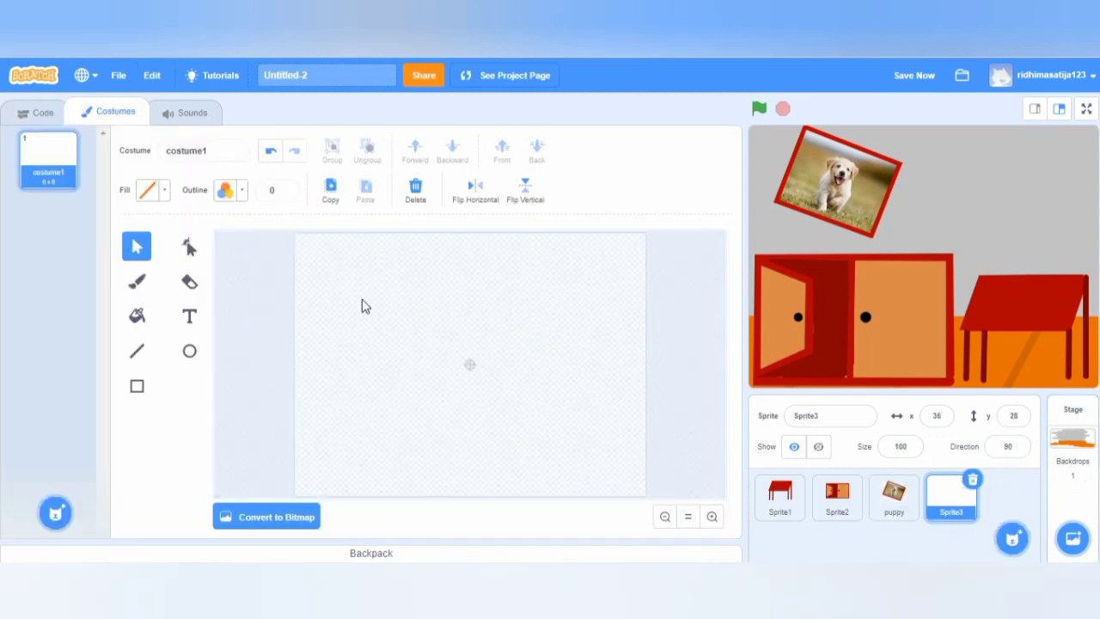
- Set the outline colour to light grey with saturation 0 and brightness 81
{"action": "left_click", "coordinate": [241, 192]}
{"action": "mouse_move", "coordinate": [255, 358]}
{"action": "left_mouse_down"}
{"action": "mouse_move", "coordinate": [226, 363]}
{"action": "mouse_move", "coordinate": [247, 356]}
{"action": "left_mouse_up"}
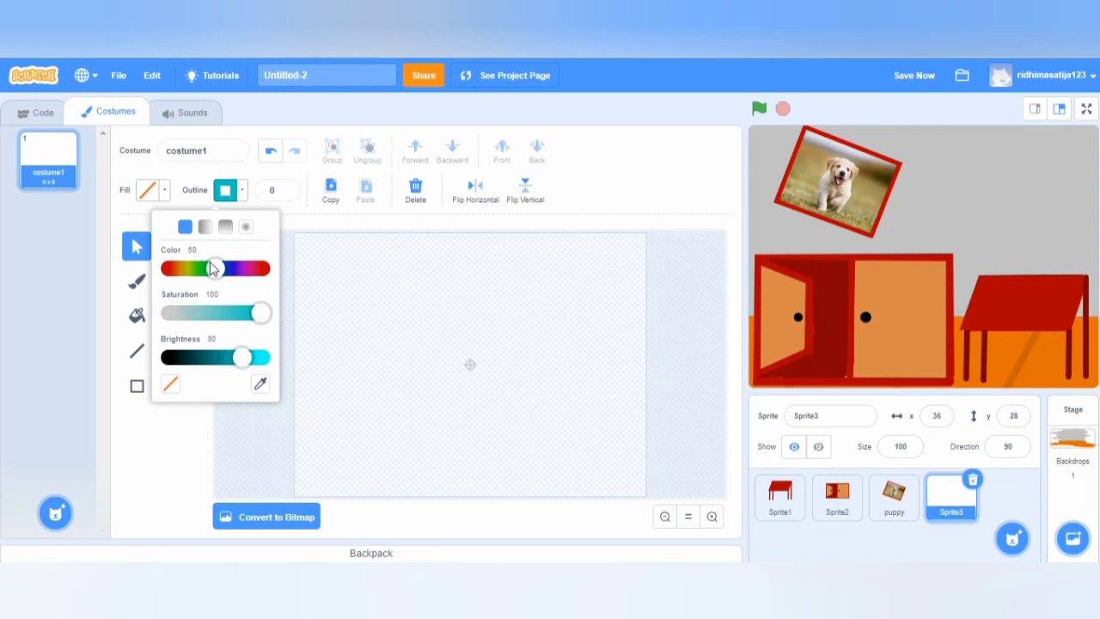
{"action": "left_click_drag", "start_coordinate": [242, 357], "coordinate": [270, 363]}
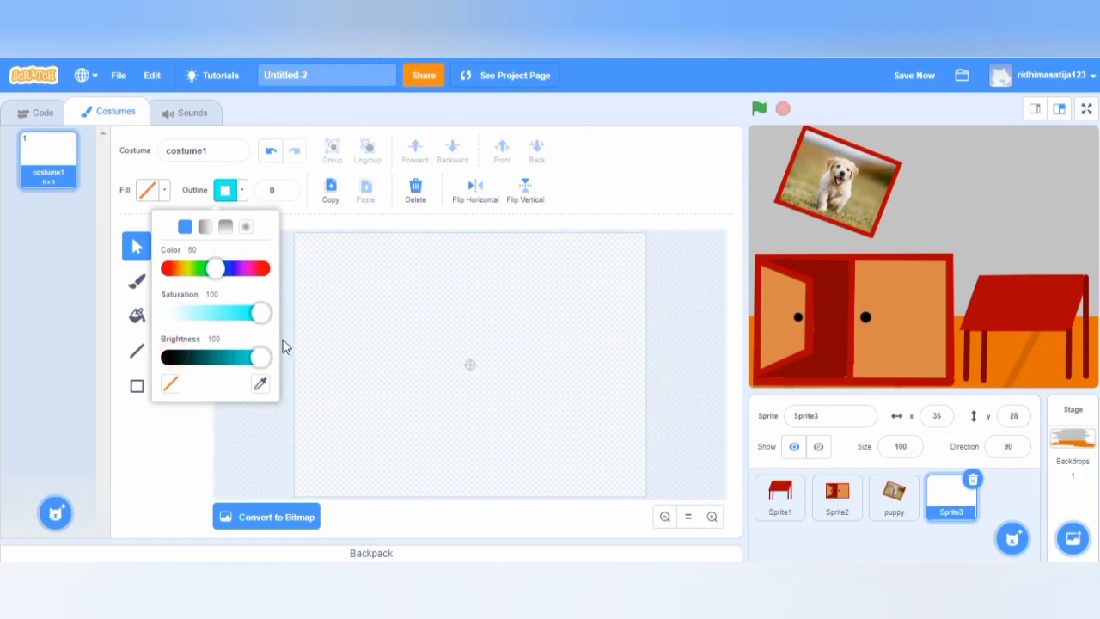
{"action": "left_click_drag", "start_coordinate": [215, 267], "coordinate": [177, 321]}
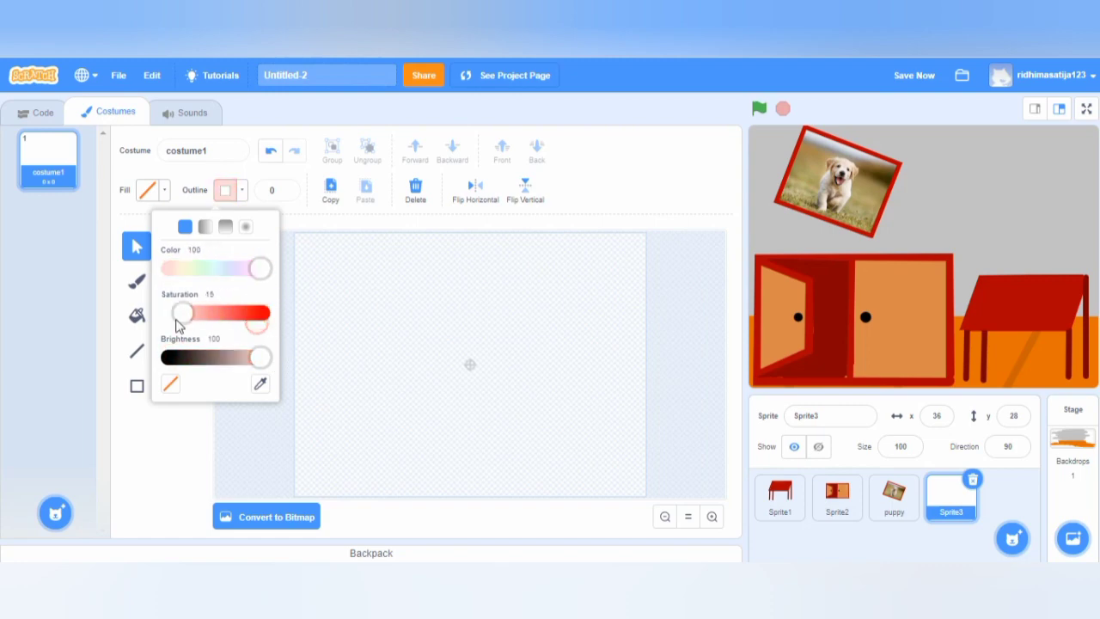
{"action": "left_click_drag", "start_coordinate": [262, 361], "coordinate": [244, 367]}
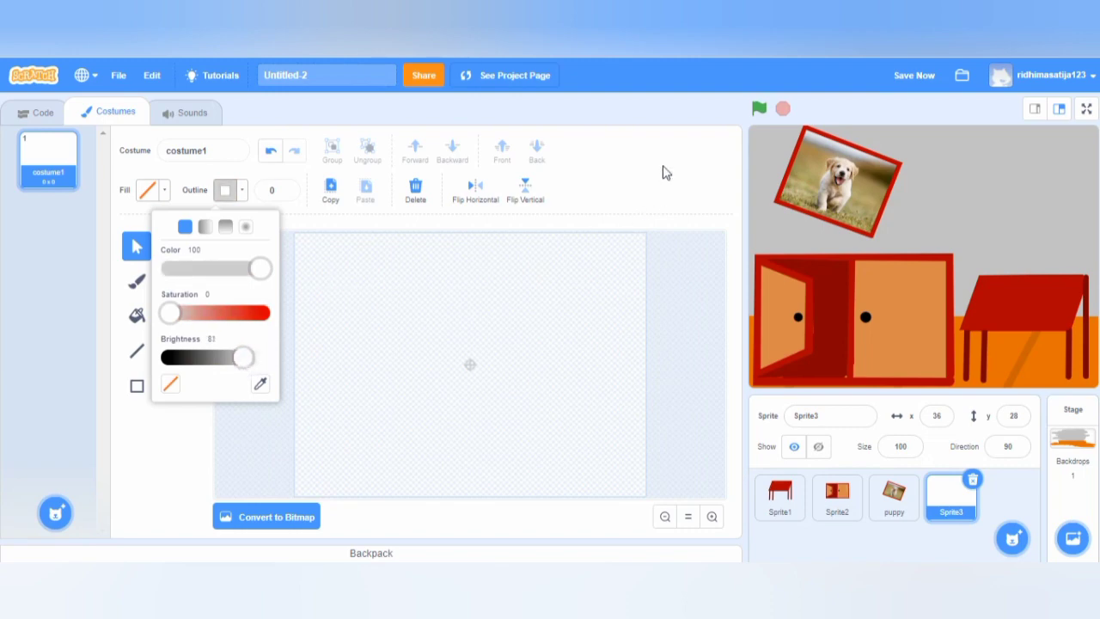
{"action": "left_click", "coordinate": [601, 180]}
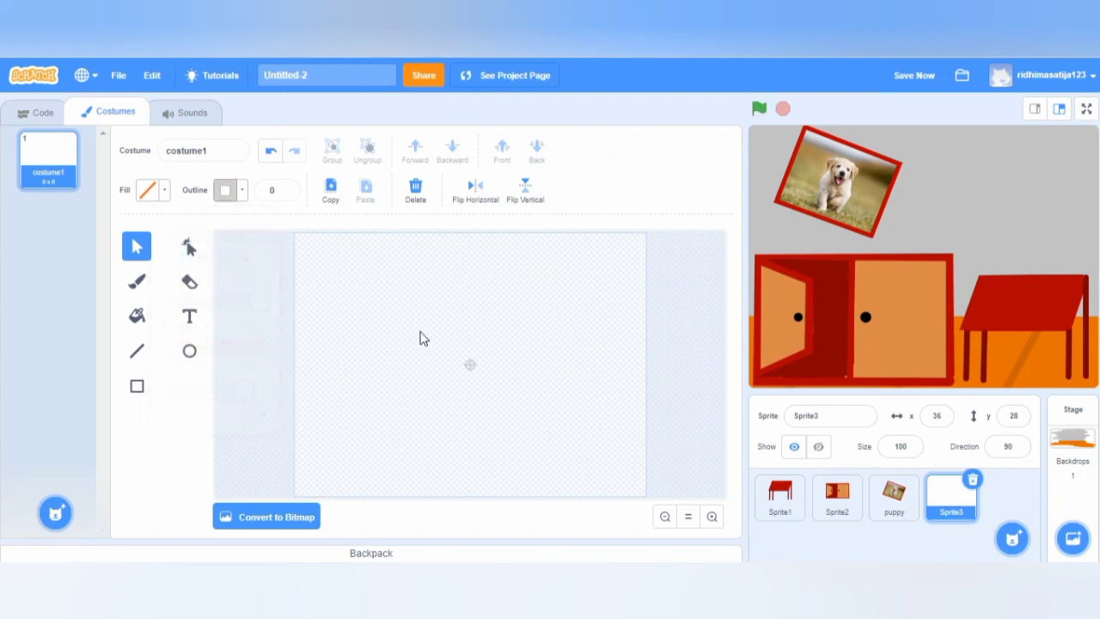
- Set the outline width to 15
{"action": "left_click", "coordinate": [289, 191]}
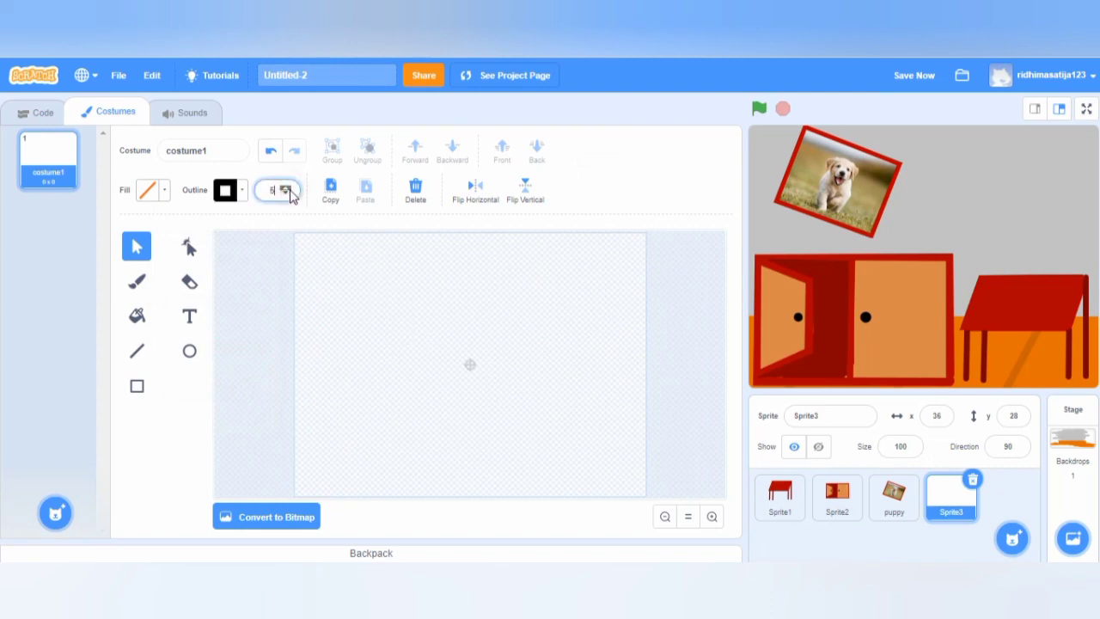
{"action": "left_click", "coordinate": [290, 192]}
{"action": "key", "text": "Down"}
{"action": "left_click", "coordinate": [287, 195]}
{"action": "left_click", "coordinate": [287, 195]}
{"action": "left_click", "coordinate": [287, 195]}
{"action": "left_click", "coordinate": [288, 195]}
- Change the outline colour to light grey with saturation 0 and brightness 78
{"action": "left_click", "coordinate": [242, 198]}
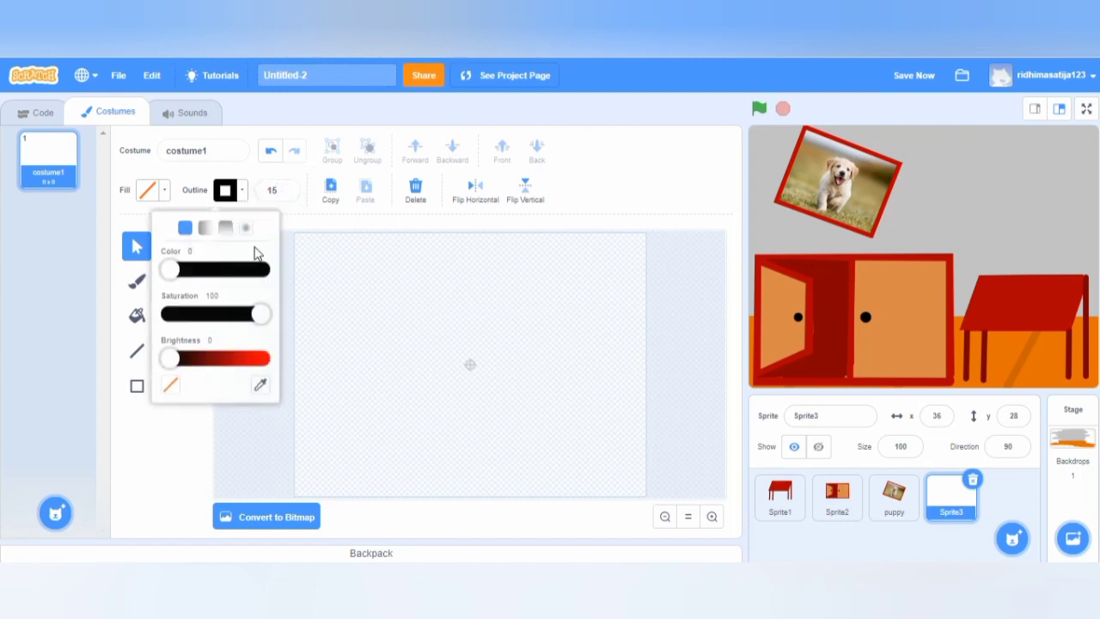
{"action": "left_click", "coordinate": [257, 312]}
{"action": "left_click_drag", "start_coordinate": [258, 312], "coordinate": [155, 318]}
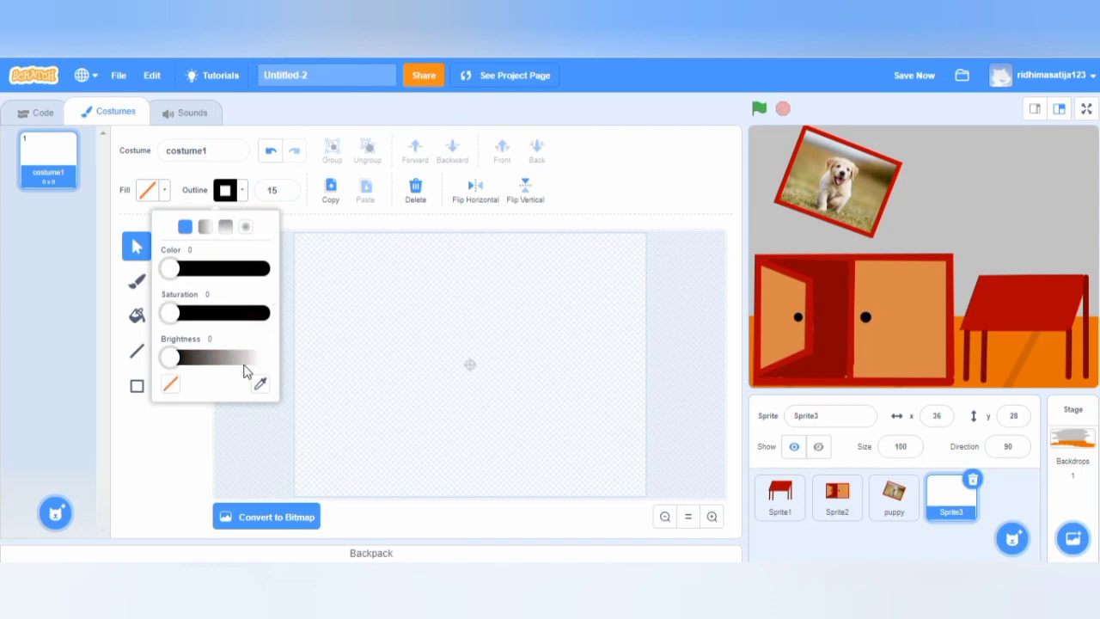
{"action": "left_click_drag", "start_coordinate": [233, 352], "coordinate": [243, 368]}
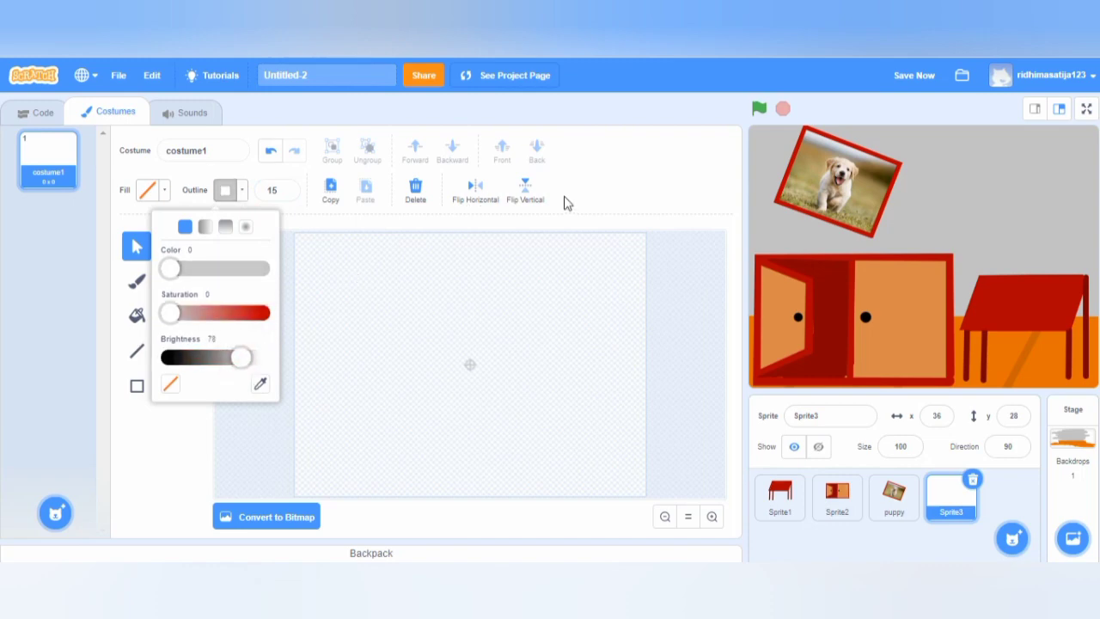
{"action": "left_click", "coordinate": [395, 329]}
{"action": "left_click_drag", "start_coordinate": [395, 328], "coordinate": [398, 397]}
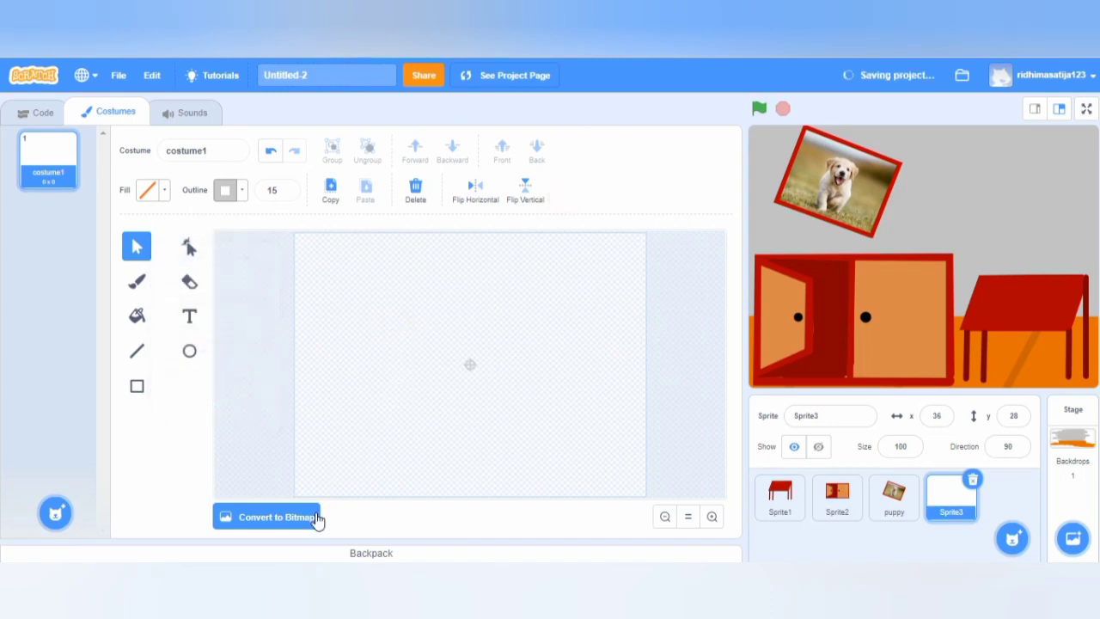
- Draw a small upright light grey rectangular frame with the Line tool near the canvas centre
{"action": "left_click", "coordinate": [141, 349]}
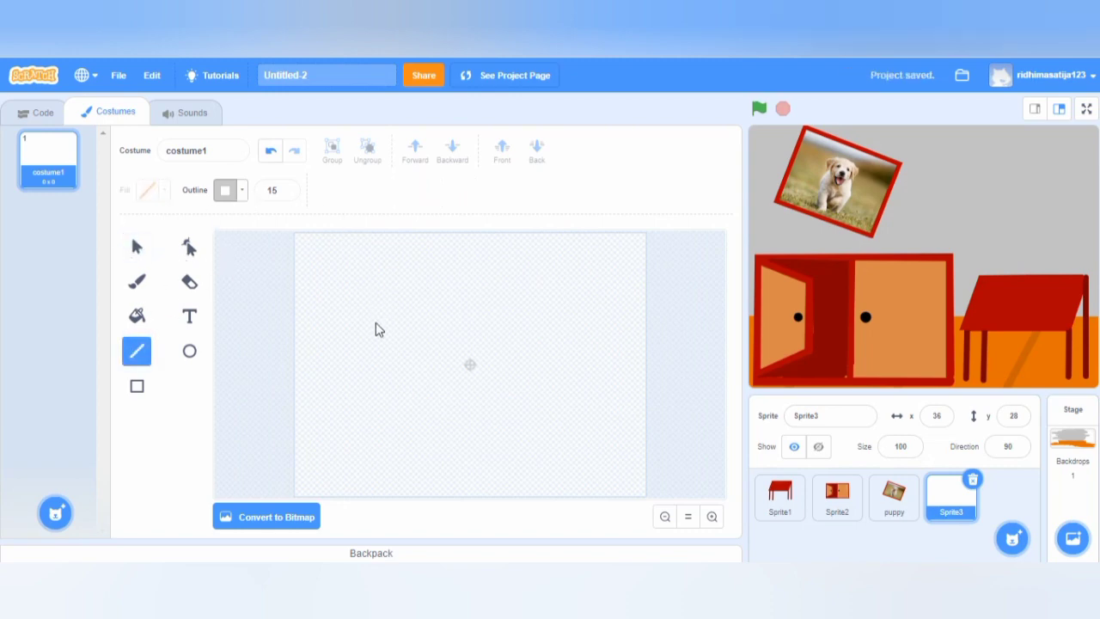
{"action": "mouse_move", "coordinate": [376, 322]}
{"action": "left_mouse_down"}
{"action": "mouse_move", "coordinate": [376, 403]}
{"action": "mouse_move", "coordinate": [371, 376]}
{"action": "mouse_move", "coordinate": [410, 375]}
{"action": "mouse_move", "coordinate": [410, 342]}
{"action": "left_mouse_up"}
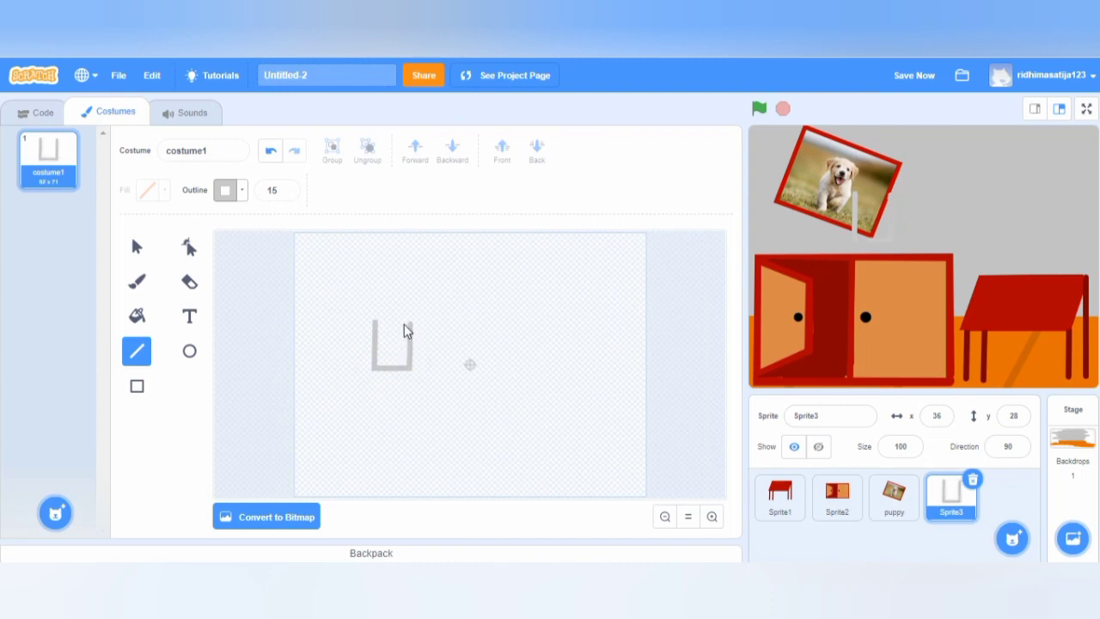
{"action": "left_click_drag", "start_coordinate": [376, 323], "coordinate": [409, 324]}
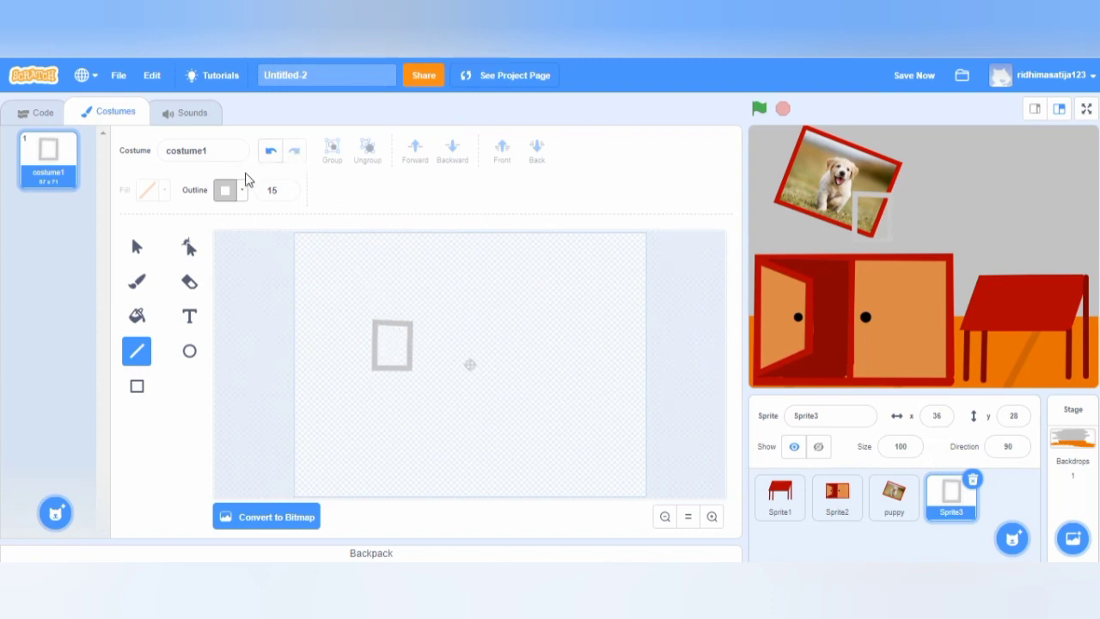
- Darken the outline colour to a medium grey
{"action": "left_click", "coordinate": [241, 190]}
{"action": "left_click_drag", "start_coordinate": [240, 359], "coordinate": [222, 358]}
{"action": "left_click", "coordinate": [369, 196]}
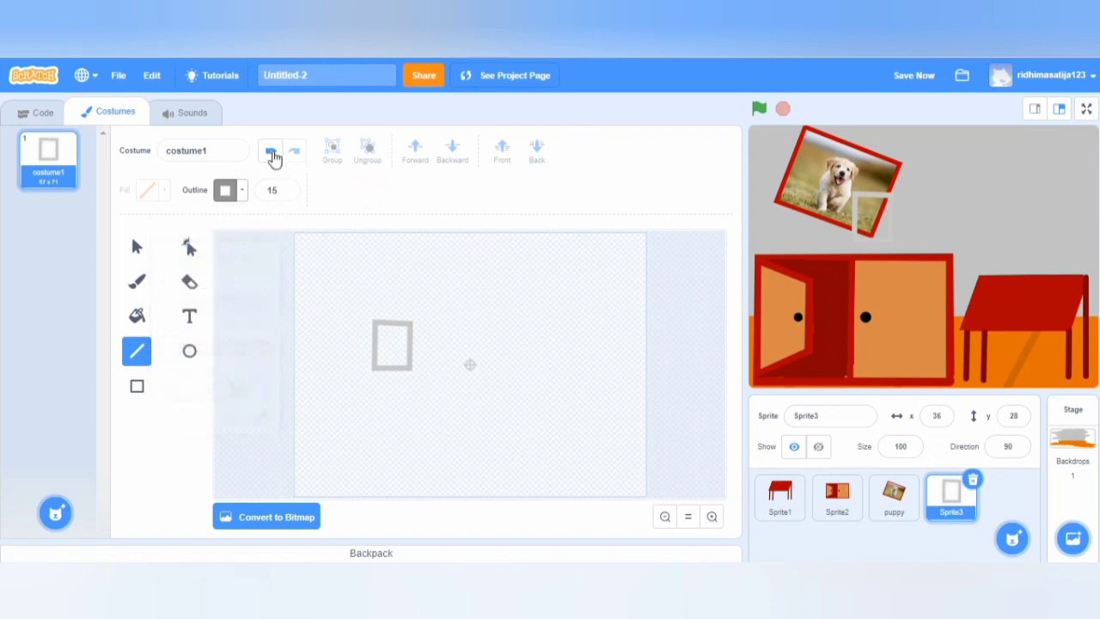
- Undo all the lines of the light grey frame so the canvas is blank
{"action": "left_click", "coordinate": [271, 152]}
{"action": "left_click", "coordinate": [272, 152]}
{"action": "left_click", "coordinate": [272, 152]}
{"action": "left_click", "coordinate": [271, 152]}
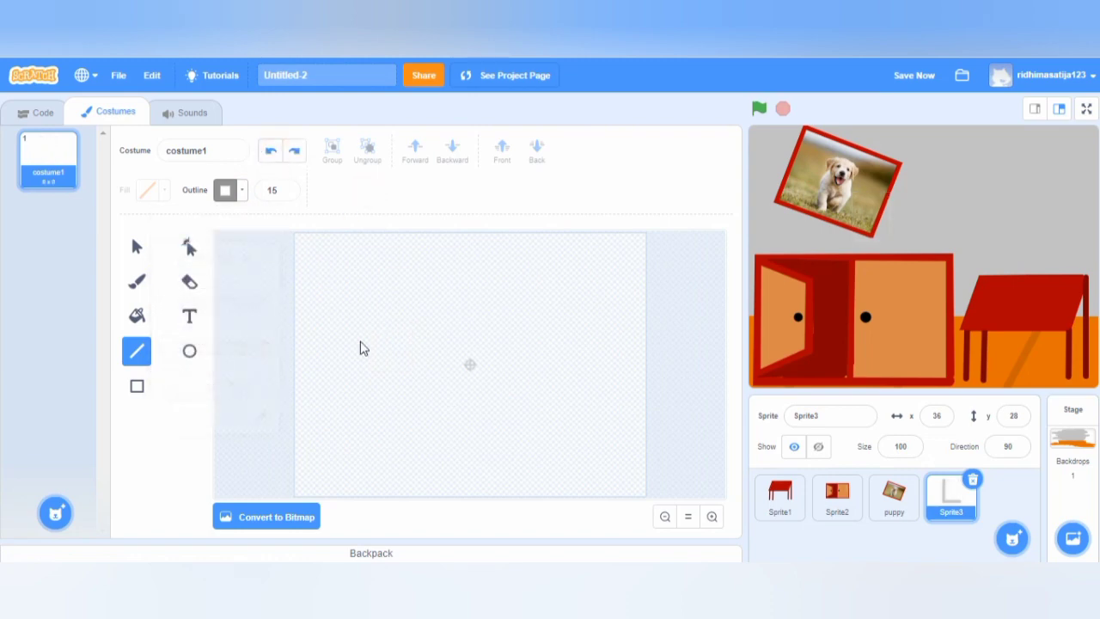
- Try drawing a narrower medium grey rectangular frame with the Line tool and undo all its lines
{"action": "mouse_move", "coordinate": [367, 327]}
{"action": "left_mouse_down"}
{"action": "mouse_move", "coordinate": [364, 384]}
{"action": "mouse_move", "coordinate": [393, 381]}
{"action": "mouse_move", "coordinate": [393, 335]}
{"action": "left_mouse_up"}
{"action": "left_click", "coordinate": [271, 150]}
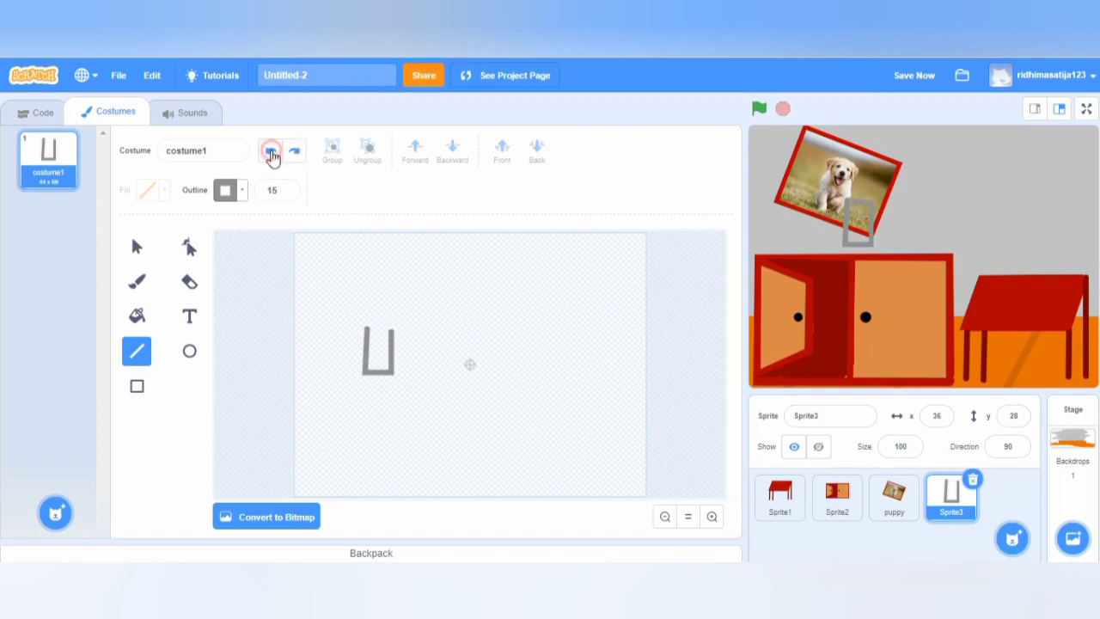
{"action": "left_click", "coordinate": [270, 151]}
{"action": "left_click", "coordinate": [271, 150]}
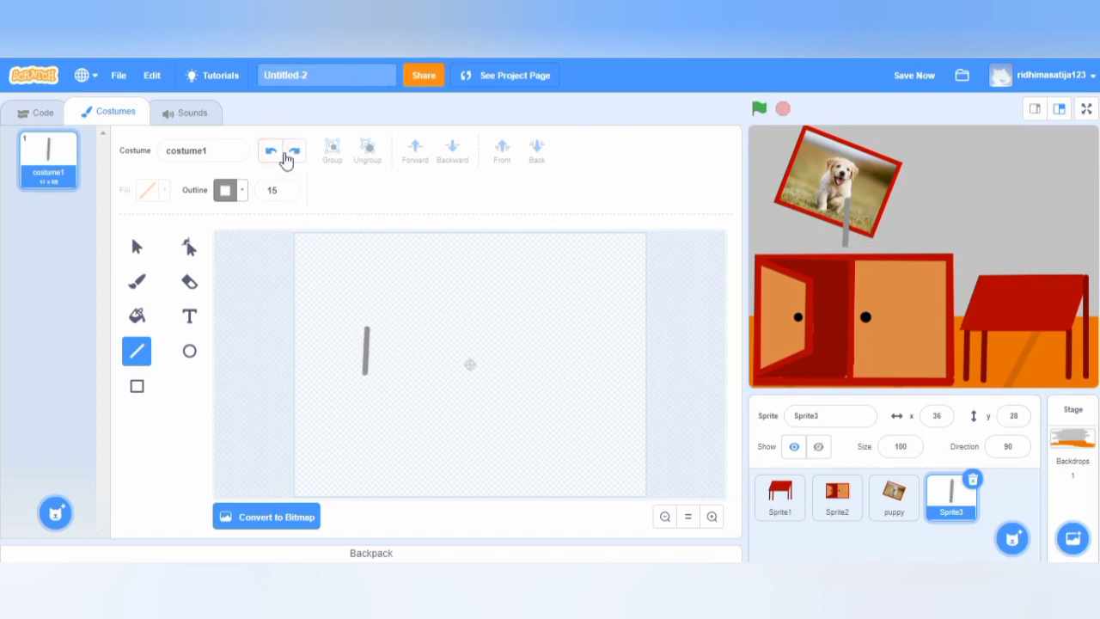
{"action": "left_click", "coordinate": [272, 151]}
- Draw an upright medium grey rectangle about 45 by 62 as the mug body and fill its interior with adjoining lines
{"action": "mouse_move", "coordinate": [369, 318]}
{"action": "left_mouse_down"}
{"action": "mouse_move", "coordinate": [370, 365]}
{"action": "mouse_move", "coordinate": [395, 366]}
{"action": "mouse_move", "coordinate": [397, 327]}
{"action": "left_mouse_up"}
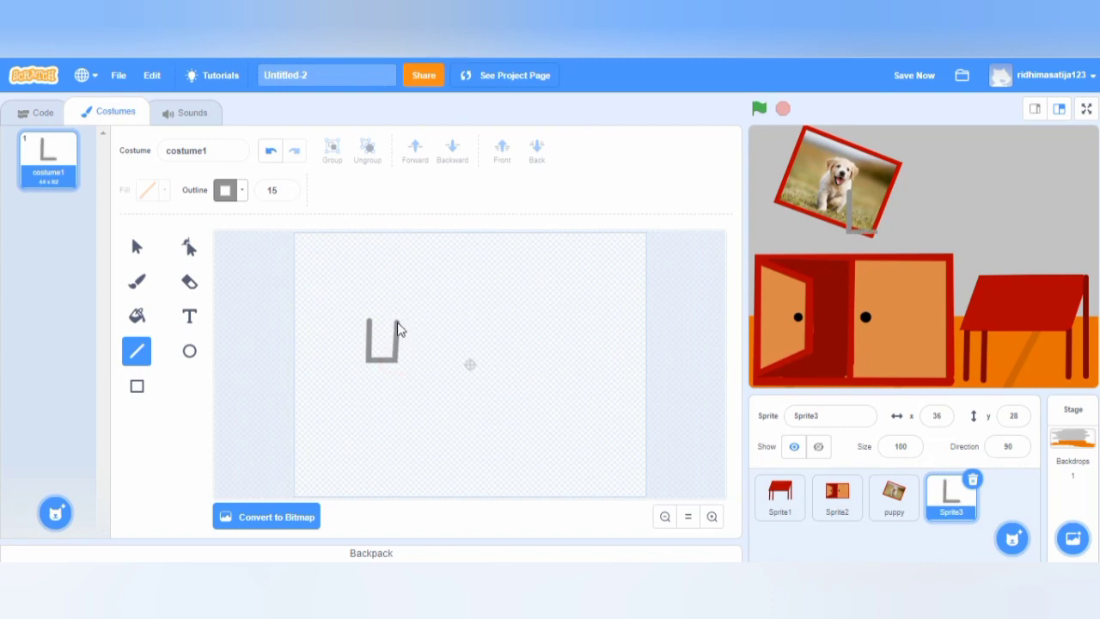
{"action": "mouse_move", "coordinate": [398, 328]}
{"action": "left_mouse_down"}
{"action": "mouse_move", "coordinate": [373, 320]}
{"action": "mouse_move", "coordinate": [397, 323]}
{"action": "left_mouse_up"}
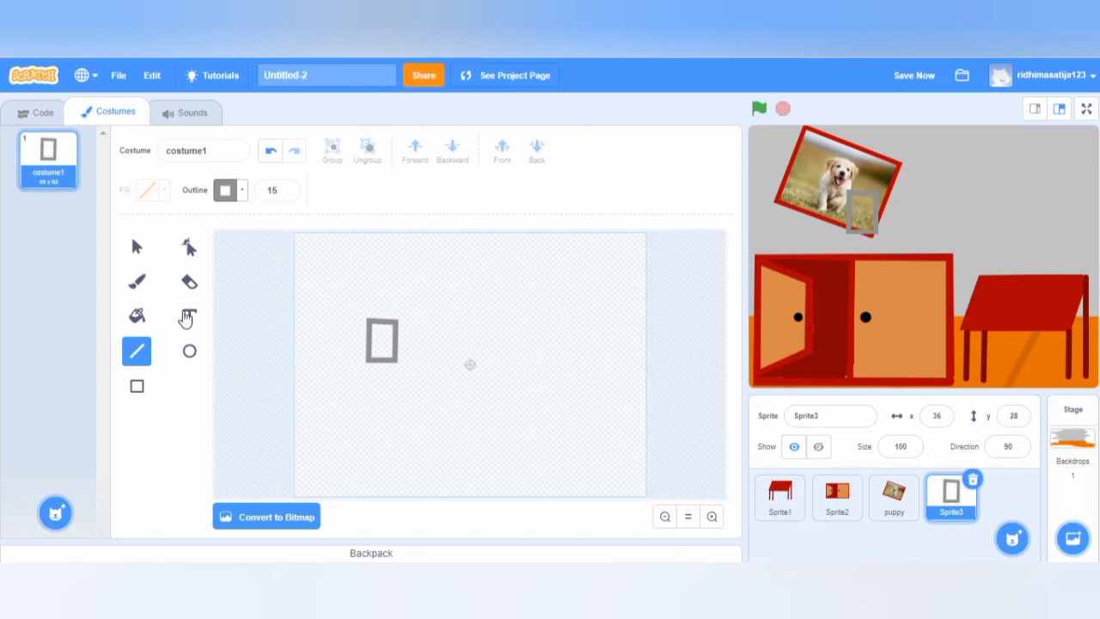
{"action": "mouse_move", "coordinate": [373, 327]}
{"action": "left_mouse_down"}
{"action": "mouse_move", "coordinate": [376, 359]}
{"action": "mouse_move", "coordinate": [391, 365]}
{"action": "left_mouse_up"}
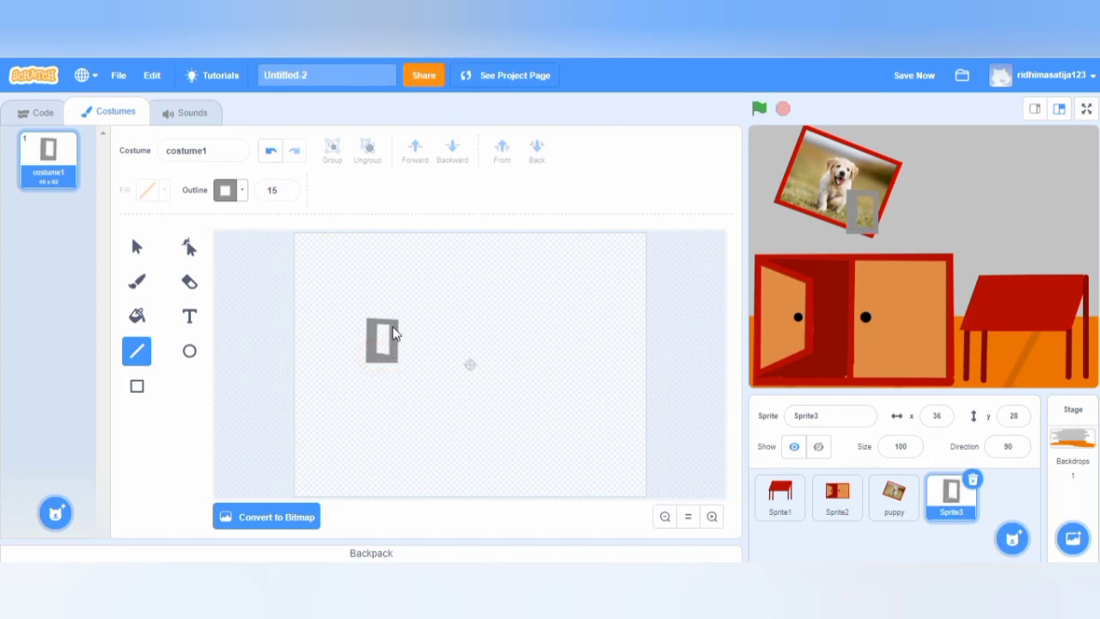
{"action": "left_click_drag", "start_coordinate": [393, 335], "coordinate": [385, 338]}
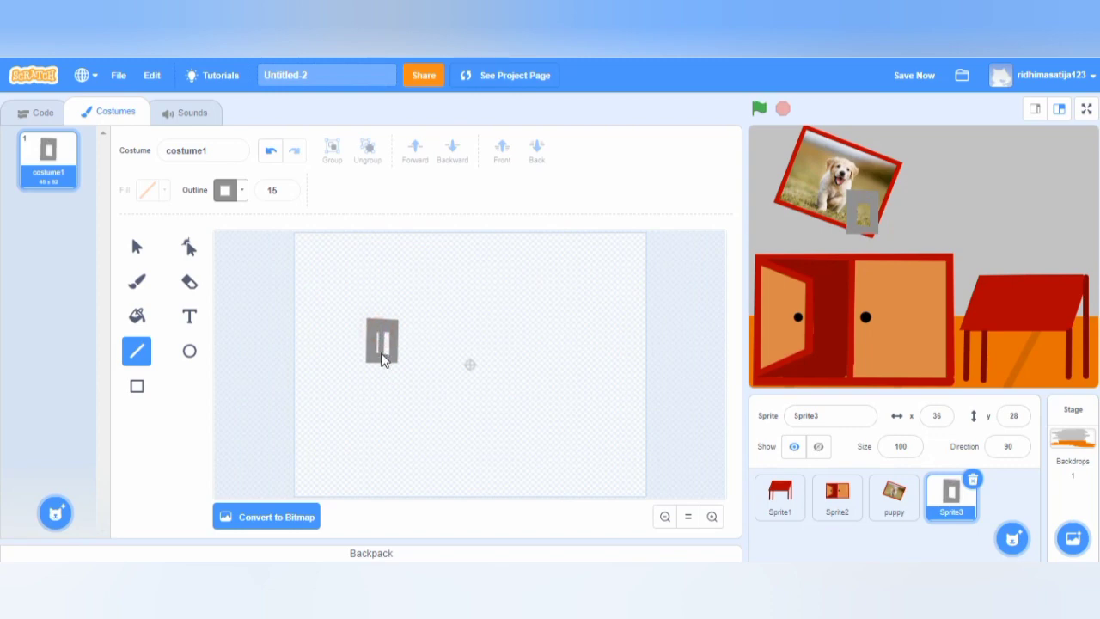
{"action": "mouse_move", "coordinate": [381, 359]}
{"action": "left_mouse_down"}
{"action": "mouse_move", "coordinate": [382, 337]}
{"action": "mouse_move", "coordinate": [383, 346]}
{"action": "left_mouse_up"}
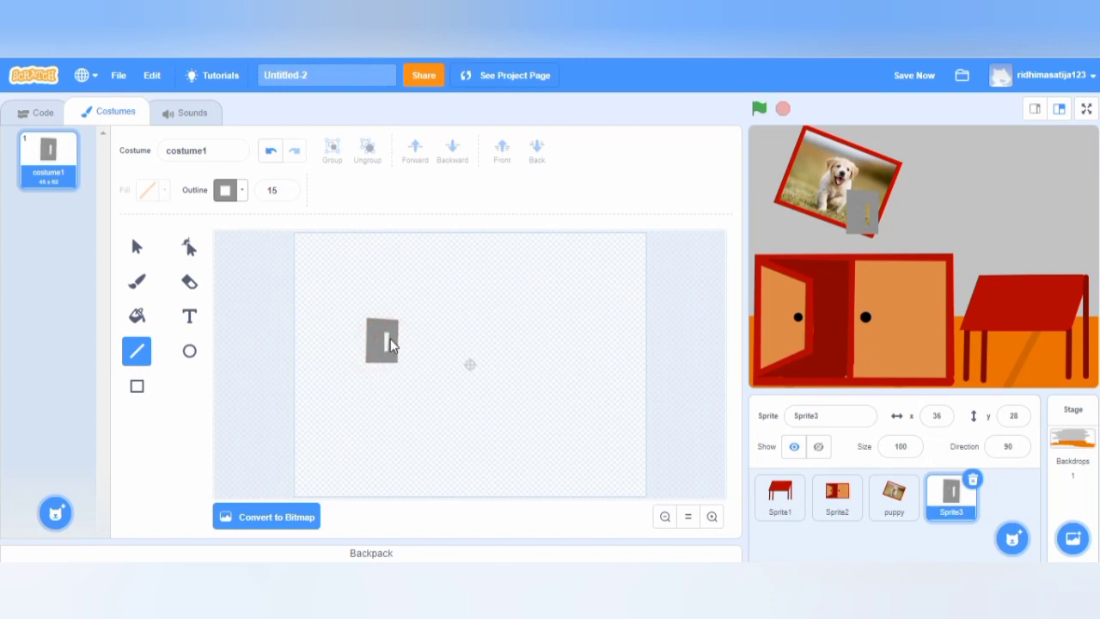
{"action": "left_click_drag", "start_coordinate": [386, 334], "coordinate": [388, 363]}
- Sample the mug body's grey as the Brush fill colour and paint over the remaining gap in the body
{"action": "left_click", "coordinate": [135, 280]}
{"action": "left_click", "coordinate": [165, 188]}
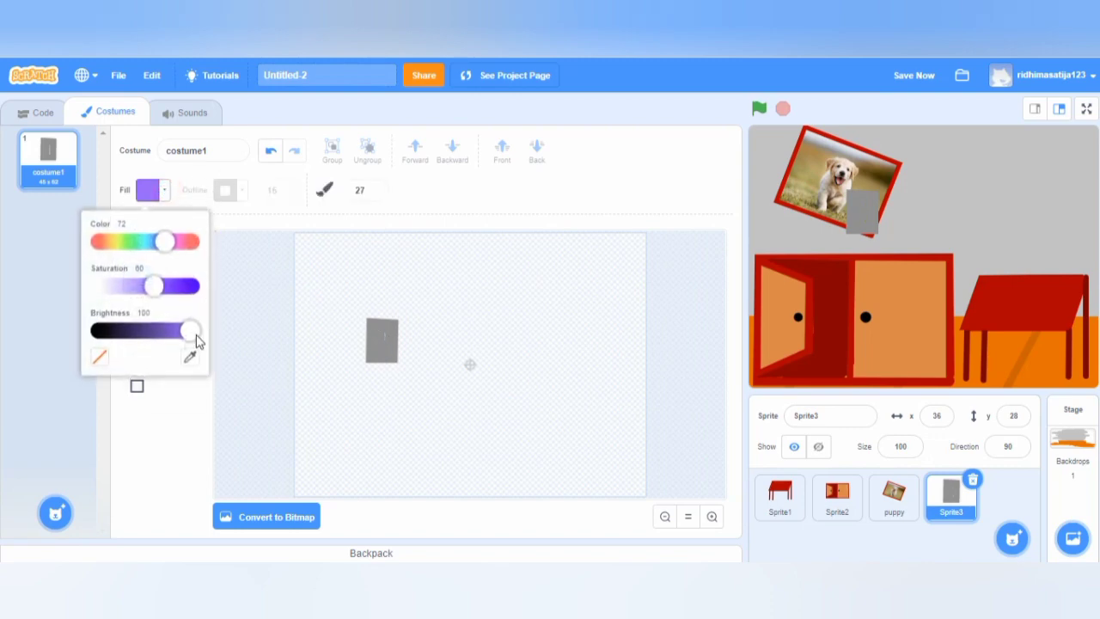
{"action": "left_click", "coordinate": [380, 344]}
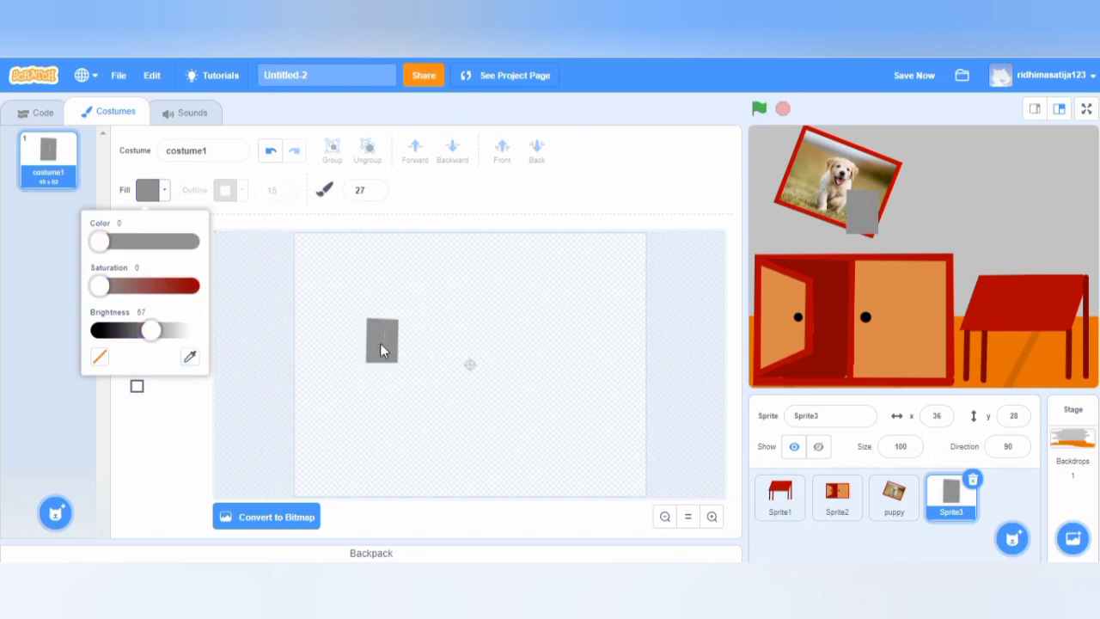
{"action": "left_click", "coordinate": [384, 351]}
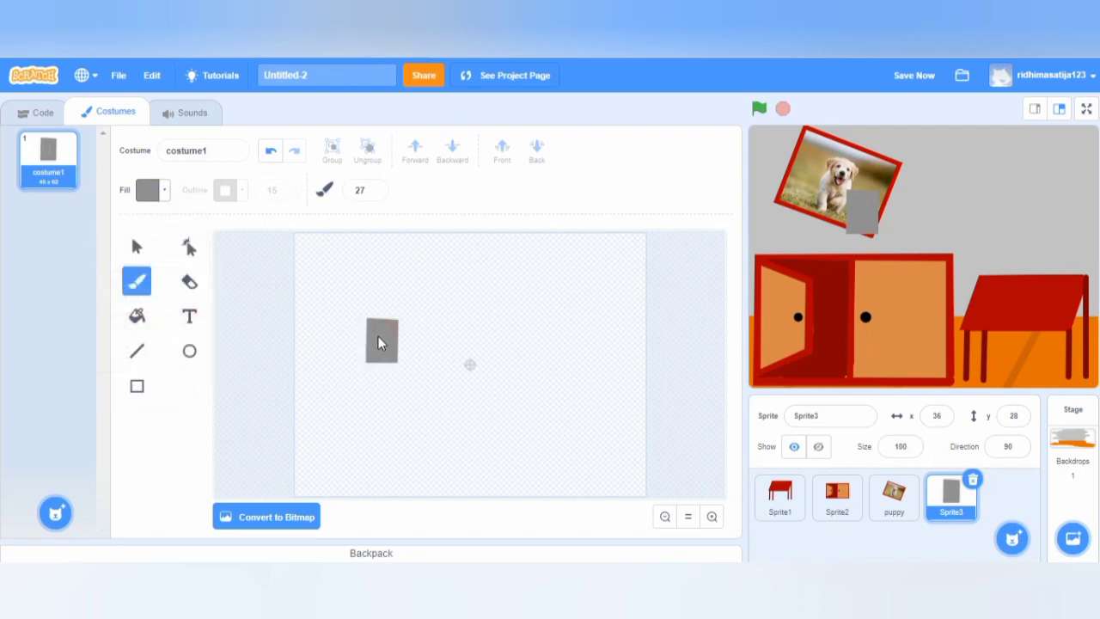
{"action": "left_click", "coordinate": [137, 351]}
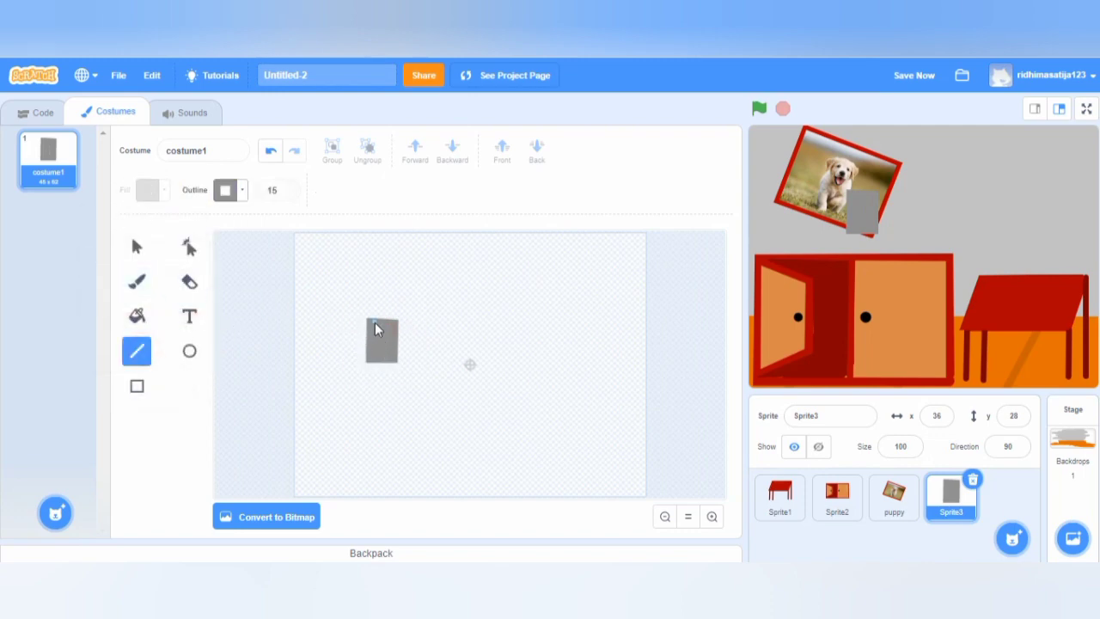
{"action": "left_click", "coordinate": [136, 281]}
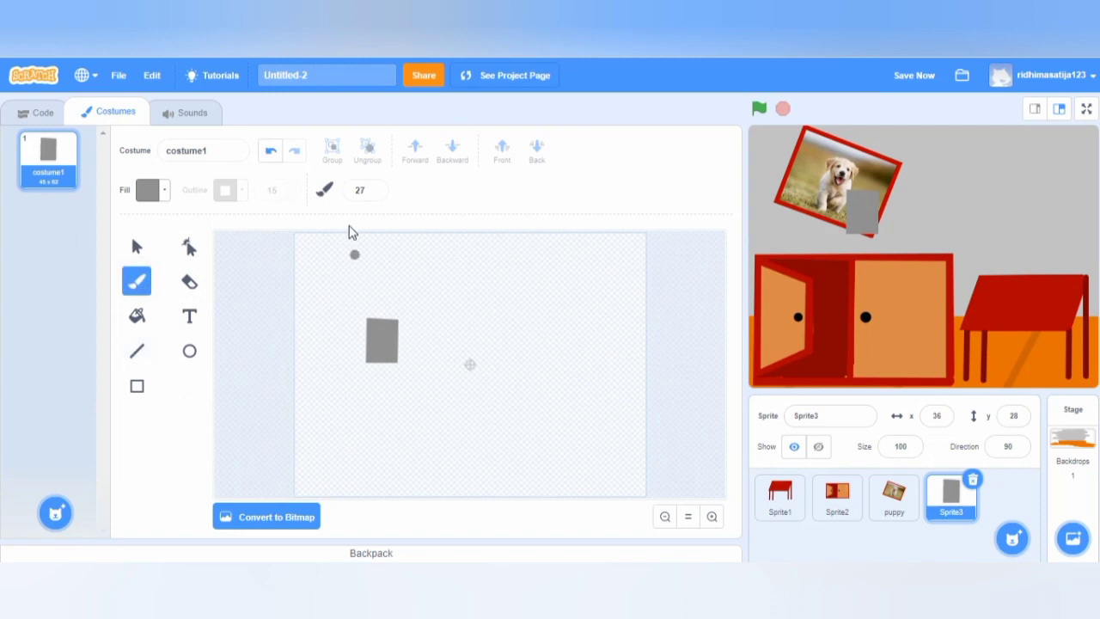
- Set the brush size to 10 and paint a curved grey handle on the mug's right side
{"action": "left_click", "coordinate": [376, 191]}
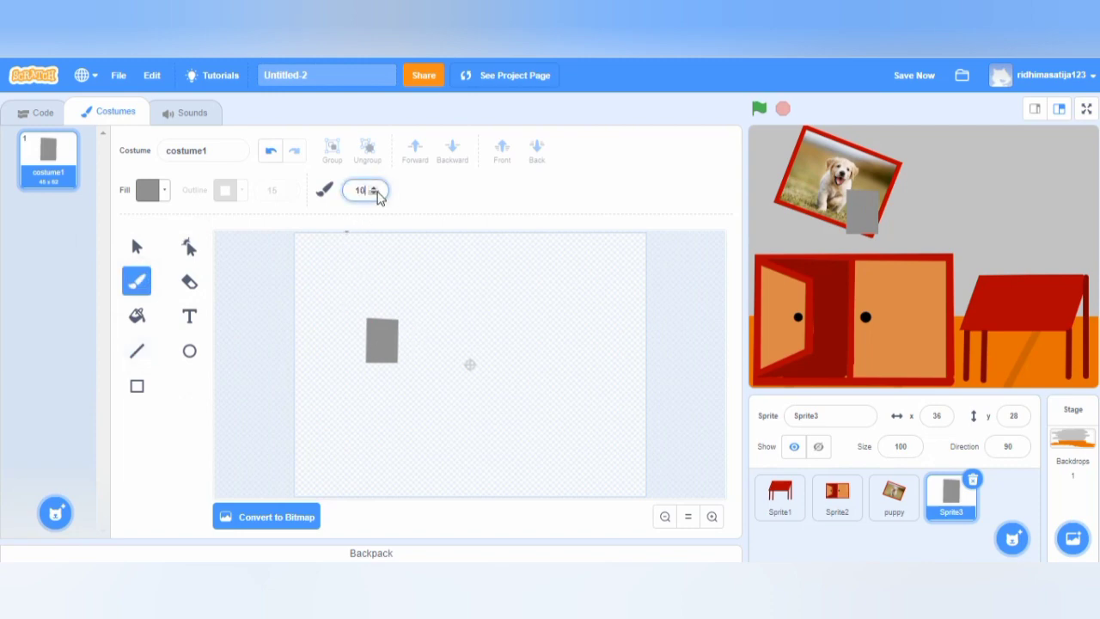
{"action": "mouse_move", "coordinate": [400, 335]}
{"action": "left_mouse_down"}
{"action": "mouse_move", "coordinate": [413, 346]}
{"action": "mouse_move", "coordinate": [397, 361]}
{"action": "left_mouse_up"}
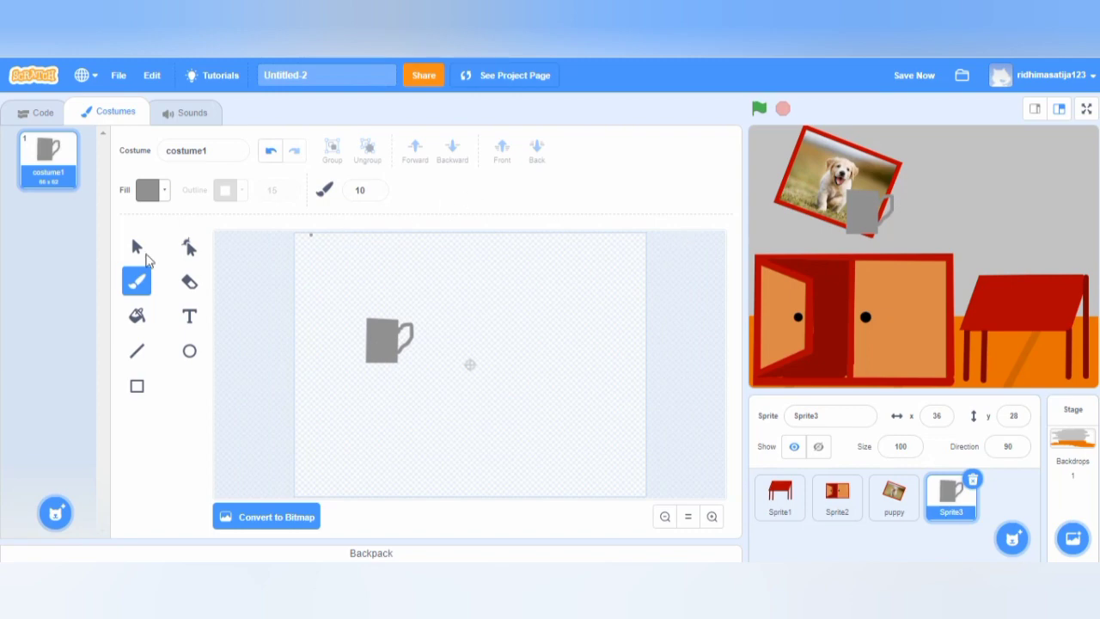
- Set the Brush fill to dark red with saturation 100 and brush size 15, and paint a band across the mug's top edge
{"action": "left_click", "coordinate": [160, 191]}
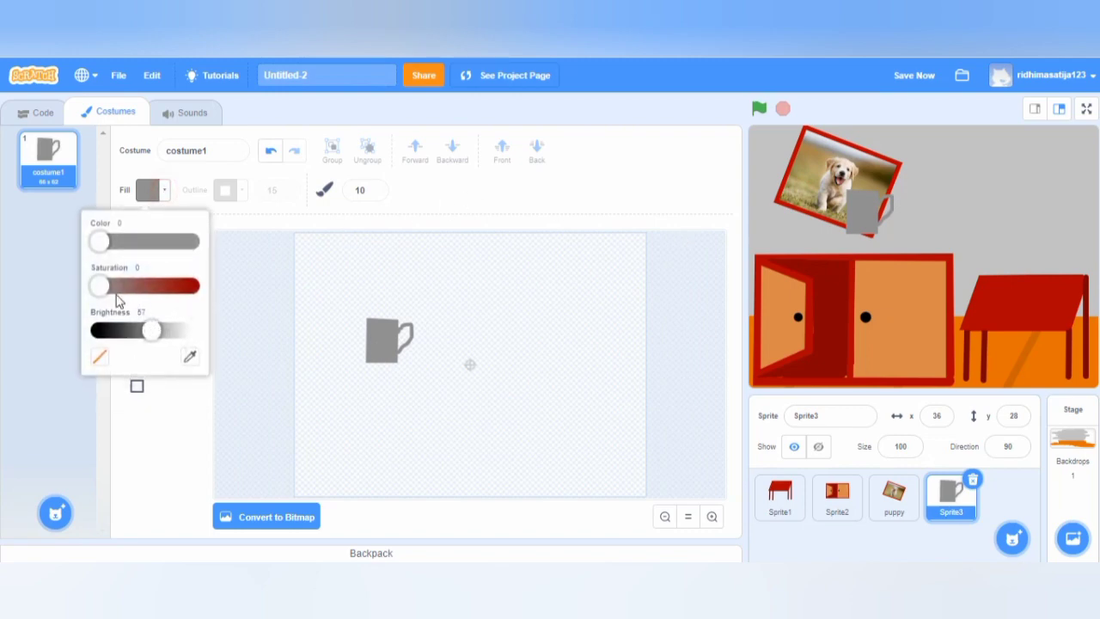
{"action": "left_click_drag", "start_coordinate": [100, 286], "coordinate": [190, 286]}
{"action": "left_click", "coordinate": [453, 198]}
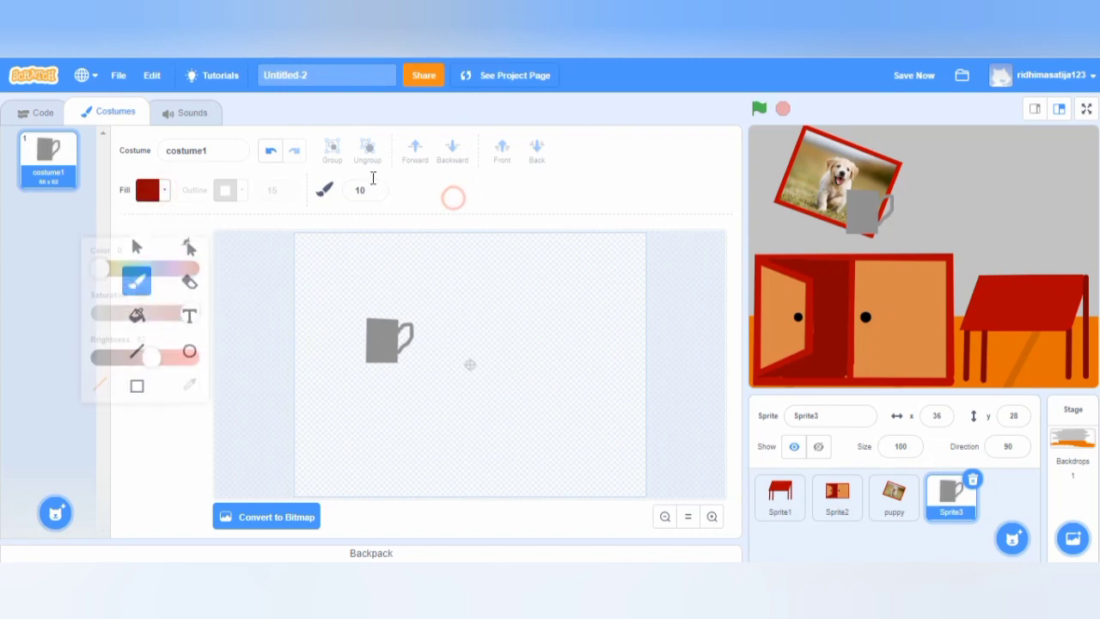
{"action": "left_click", "coordinate": [373, 192]}
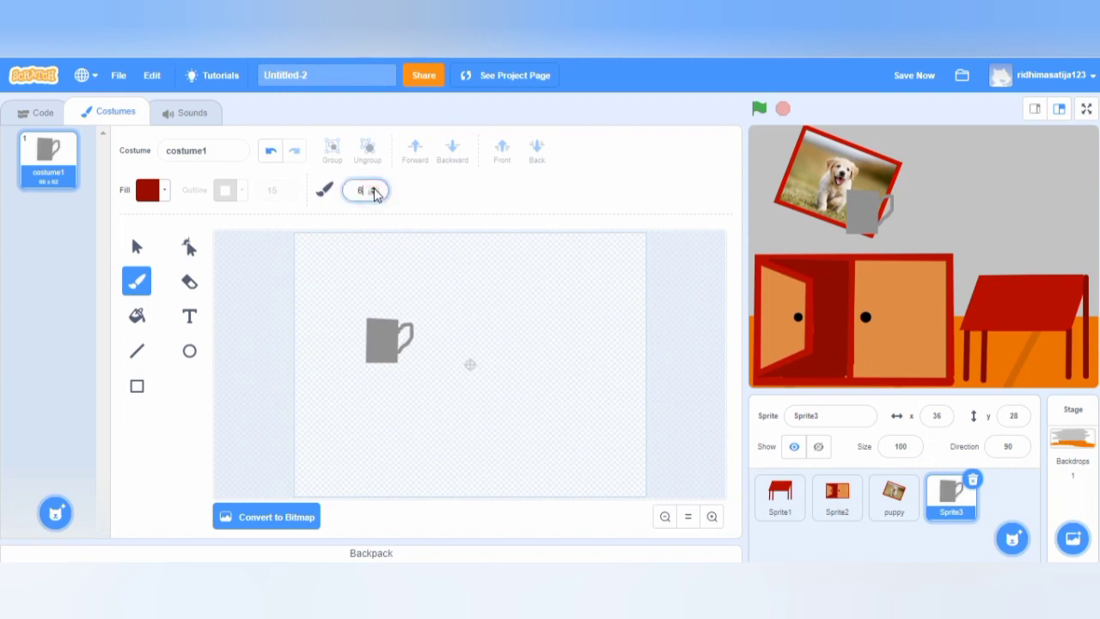
{"action": "type", "text": "7"}
{"action": "left_click_drag", "start_coordinate": [368, 321], "coordinate": [384, 324]}
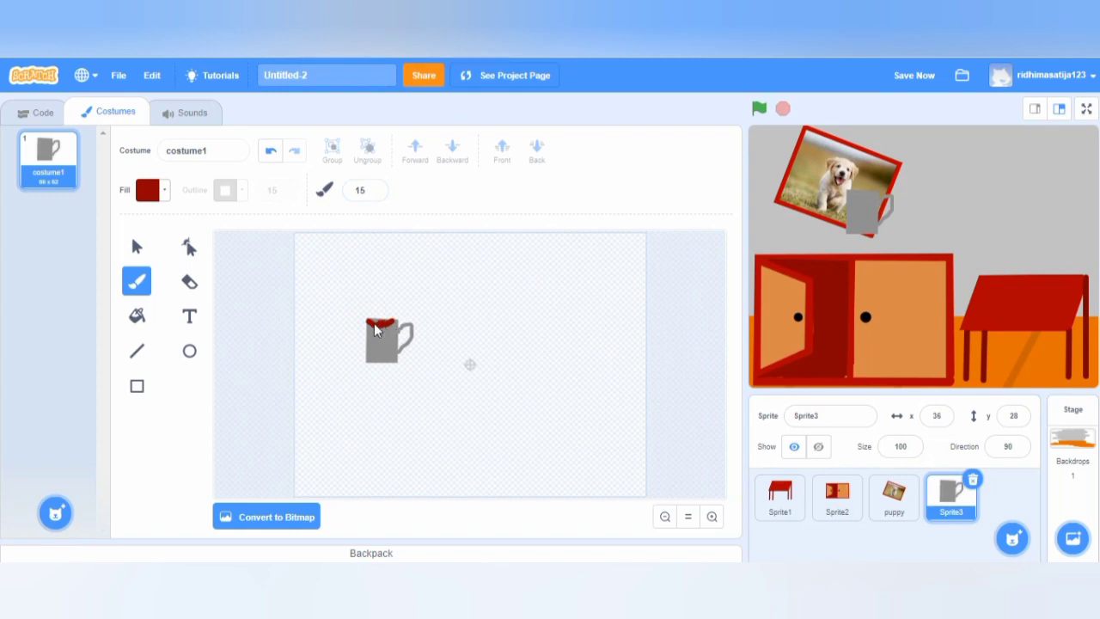
{"action": "left_click_drag", "start_coordinate": [371, 331], "coordinate": [398, 330]}
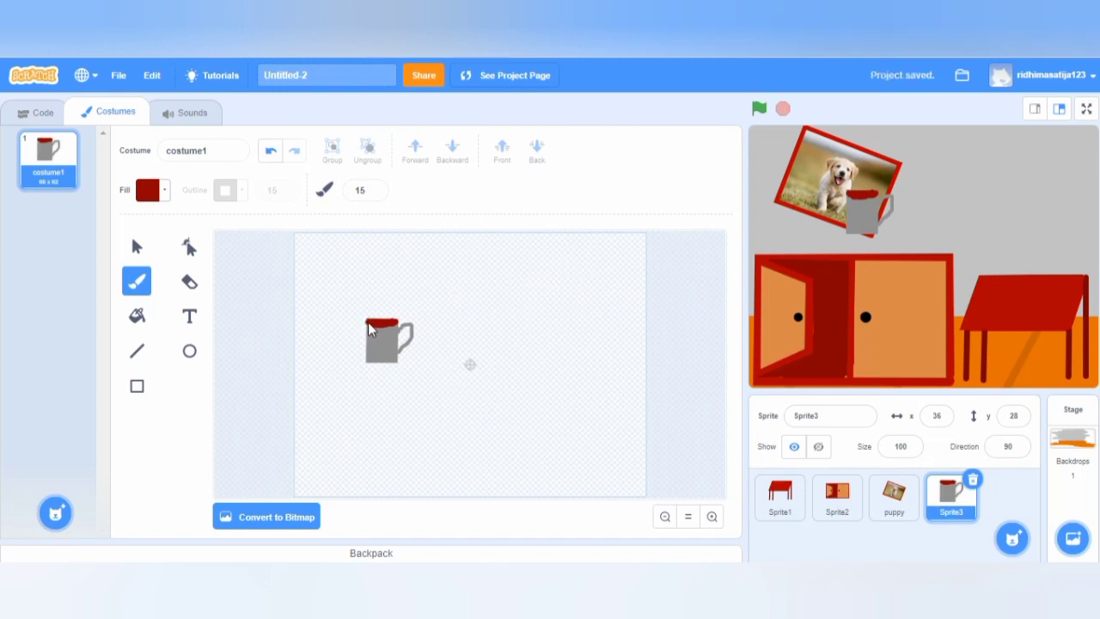
{"action": "left_click", "coordinate": [397, 332]}
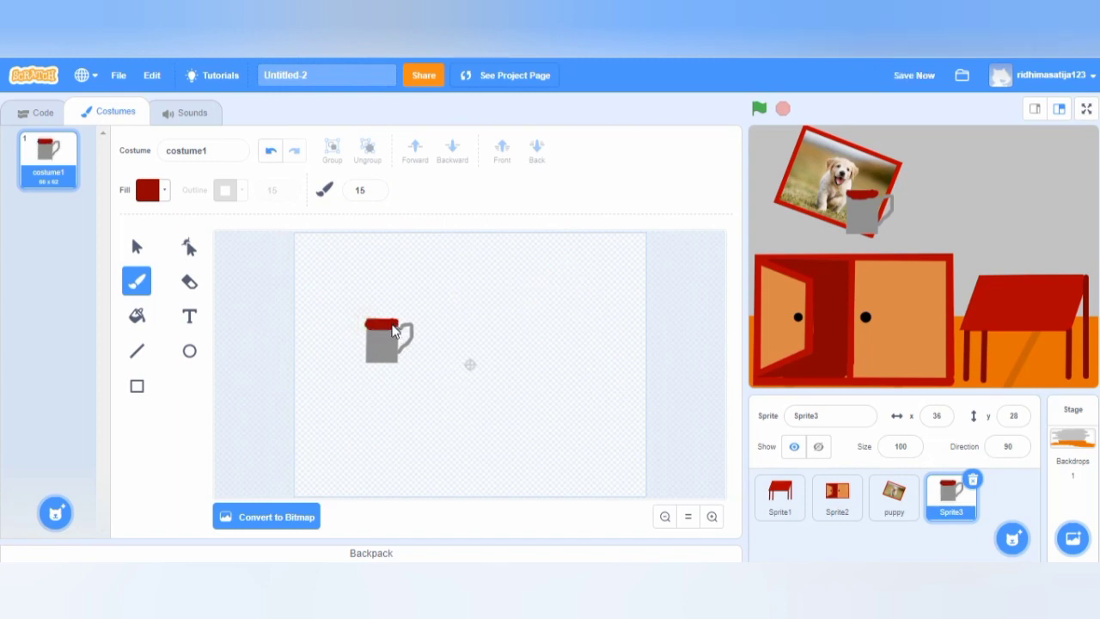
- Choose the Handwriting font for a new dark red text object in the mug costume
{"action": "left_click", "coordinate": [188, 319]}
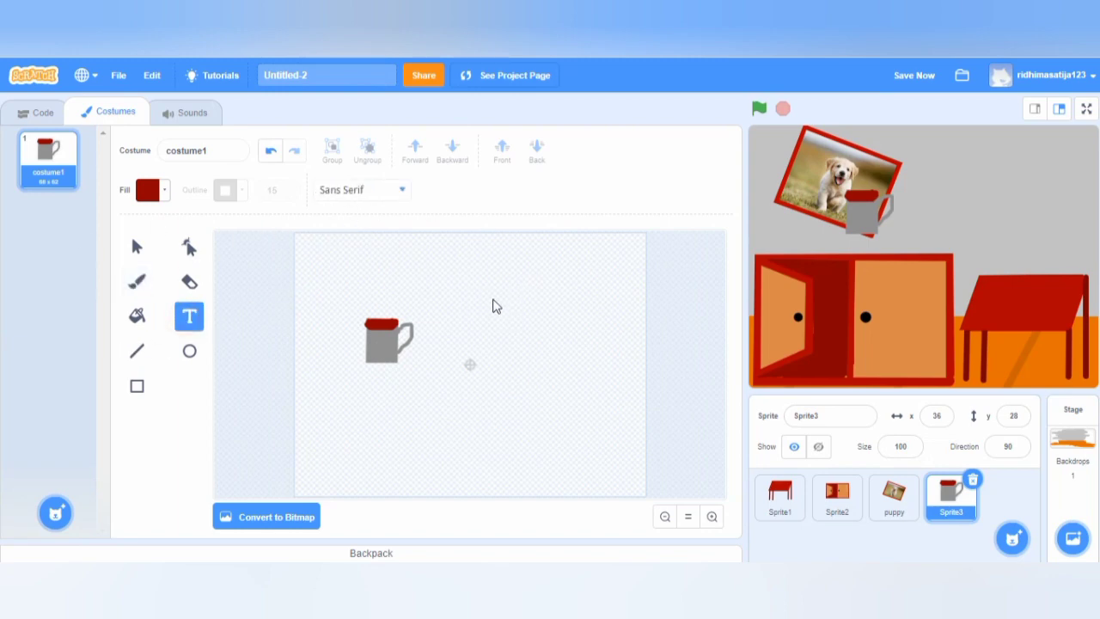
{"action": "left_click", "coordinate": [480, 277]}
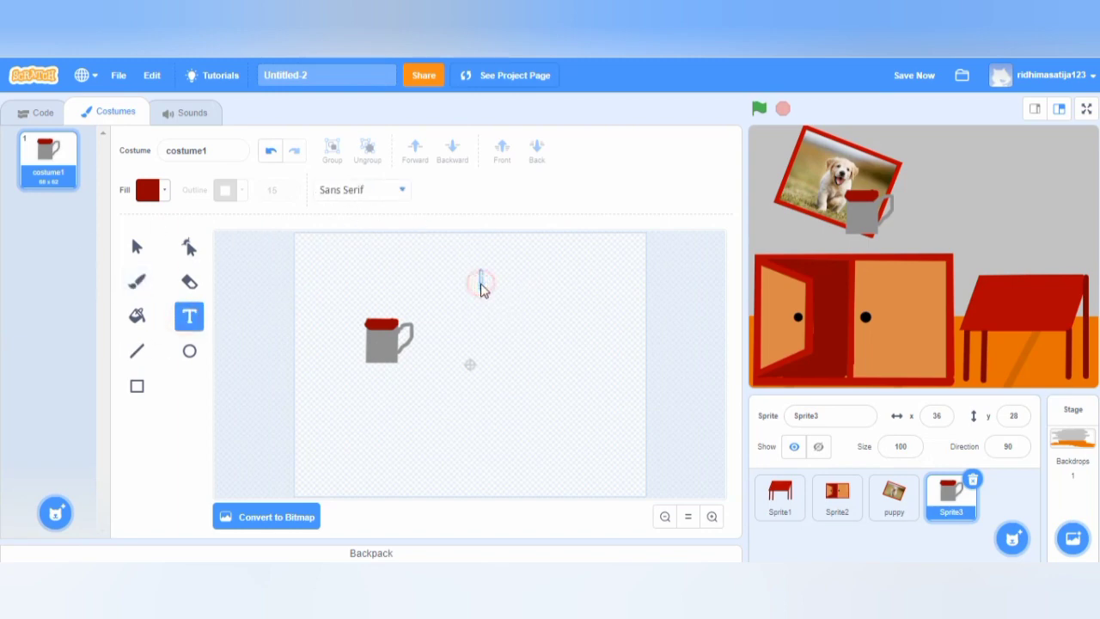
{"action": "left_click", "coordinate": [401, 193]}
{"action": "left_click", "coordinate": [404, 195]}
{"action": "left_click", "coordinate": [405, 195]}
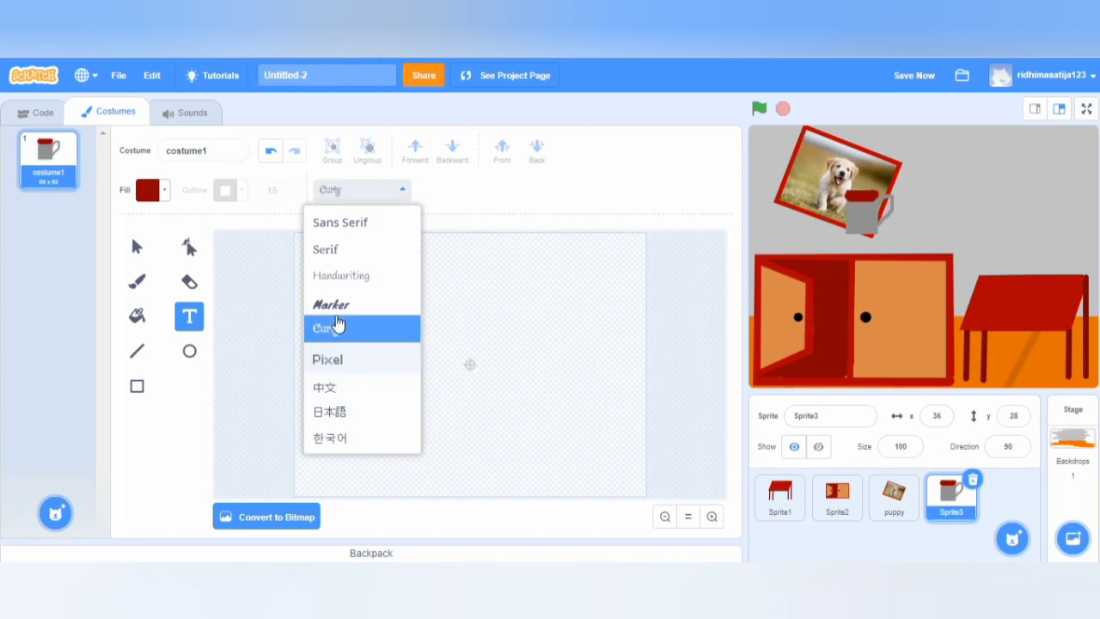
{"action": "left_click", "coordinate": [336, 276]}
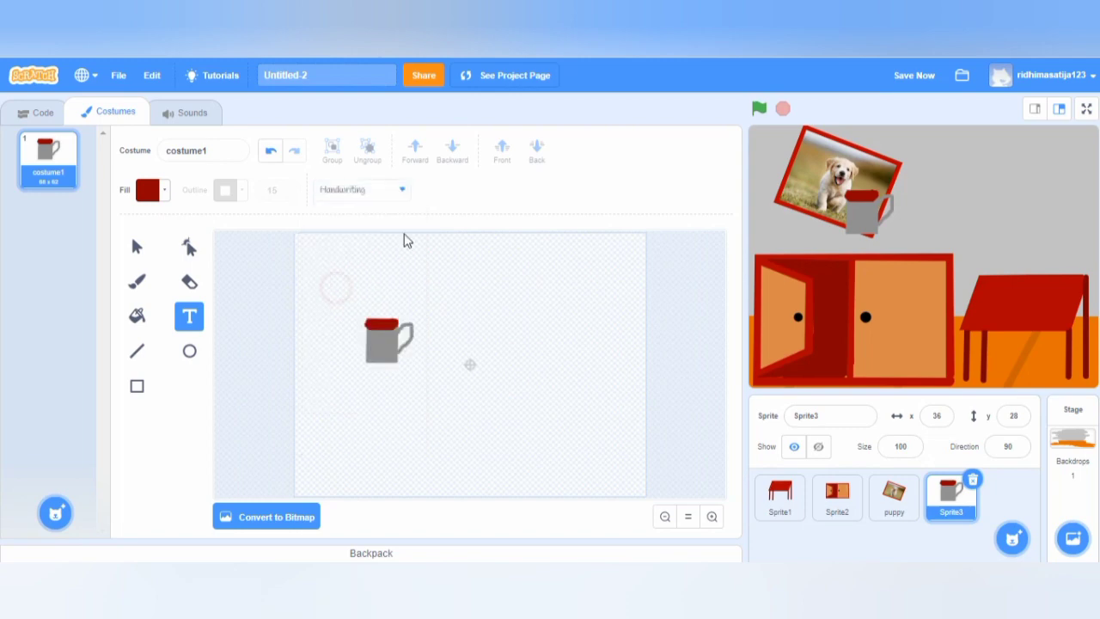
- Add the text "I❤ Coffee" with a heart emoji on the empty canvas beside the mug
{"action": "left_click", "coordinate": [506, 319]}
{"action": "type", "text": "I"}
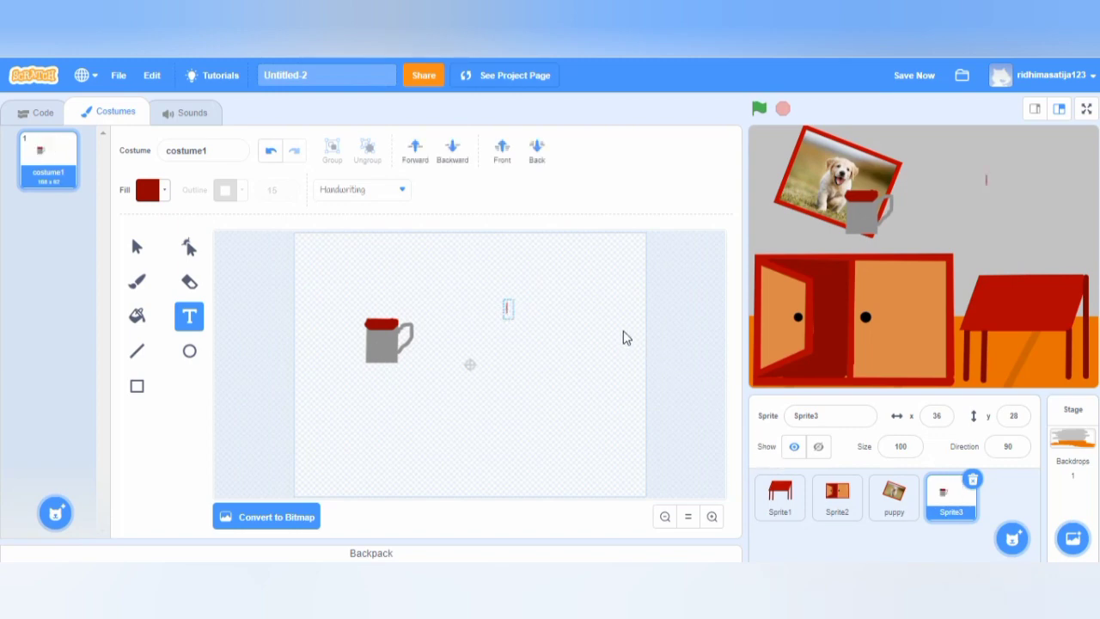
{"action": "right_click", "coordinate": [508, 308]}
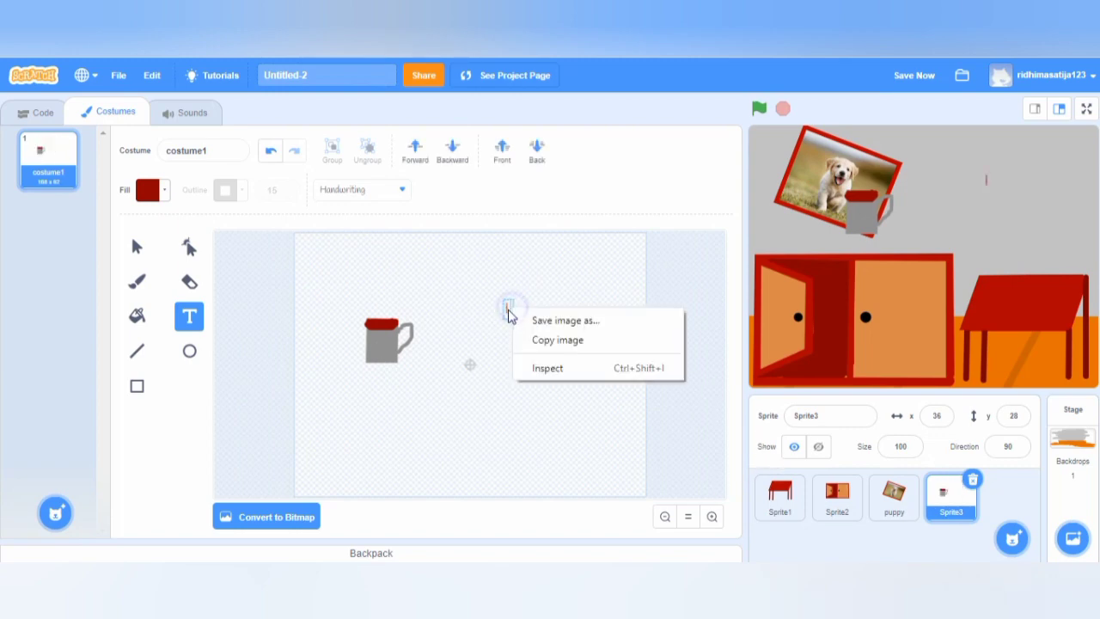
{"action": "right_click", "coordinate": [509, 308]}
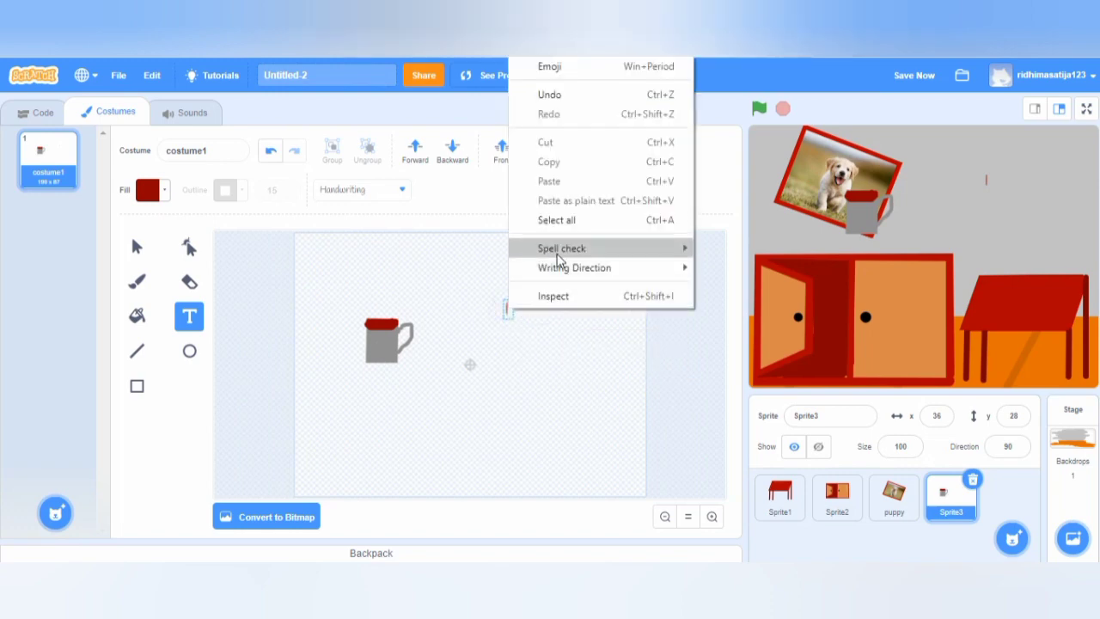
{"action": "left_click", "coordinate": [590, 69]}
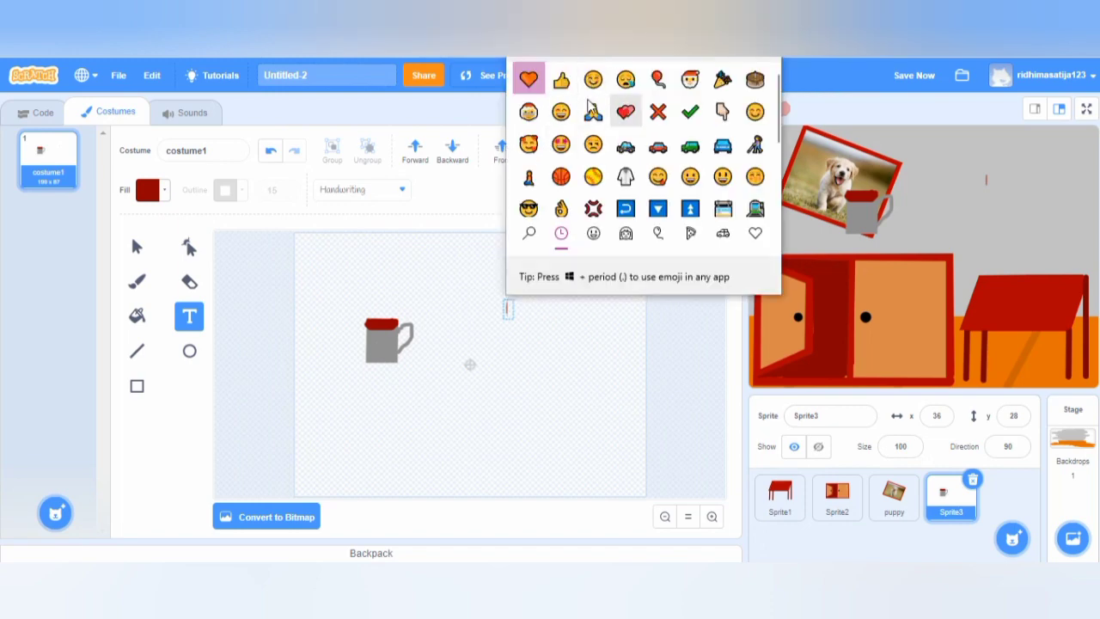
{"action": "left_click", "coordinate": [528, 79]}
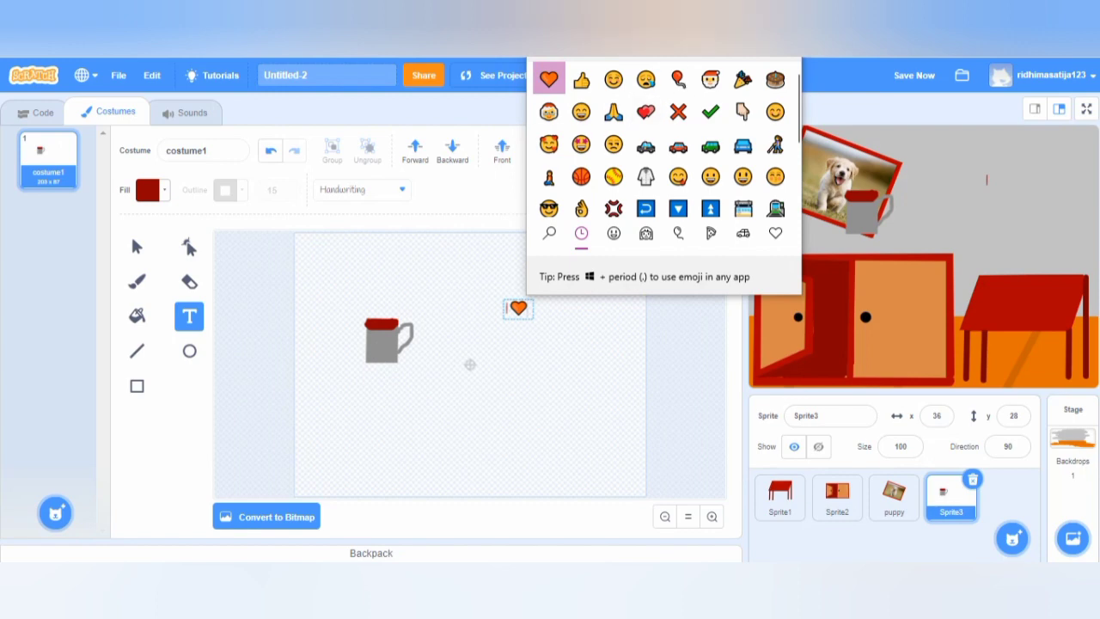
{"action": "key", "text": "Escape"}
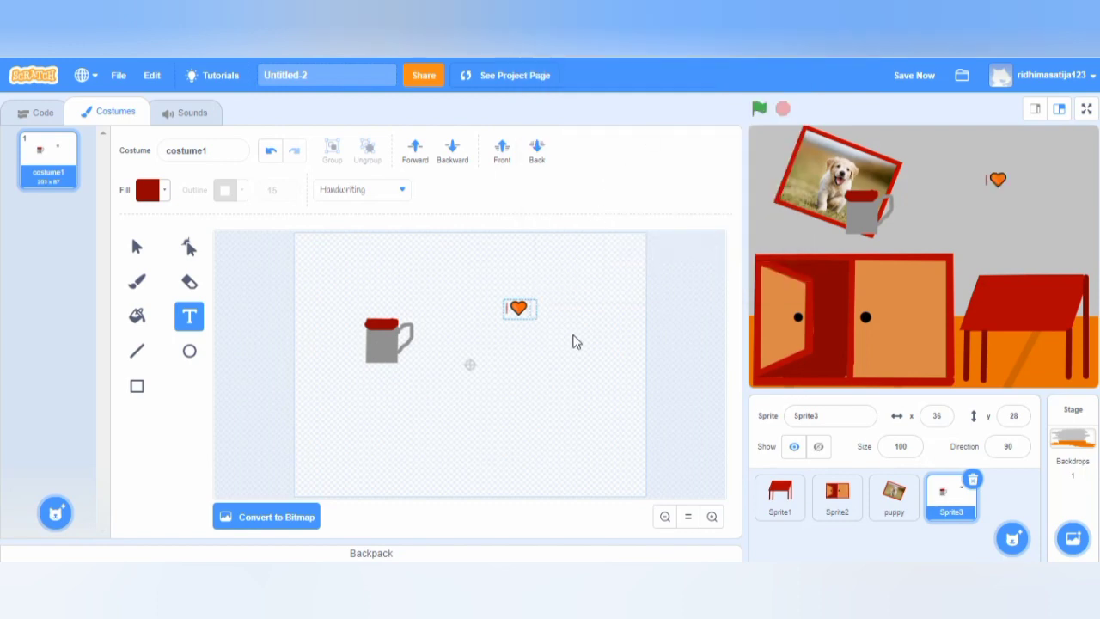
{"action": "type", "text": "Coffee"}
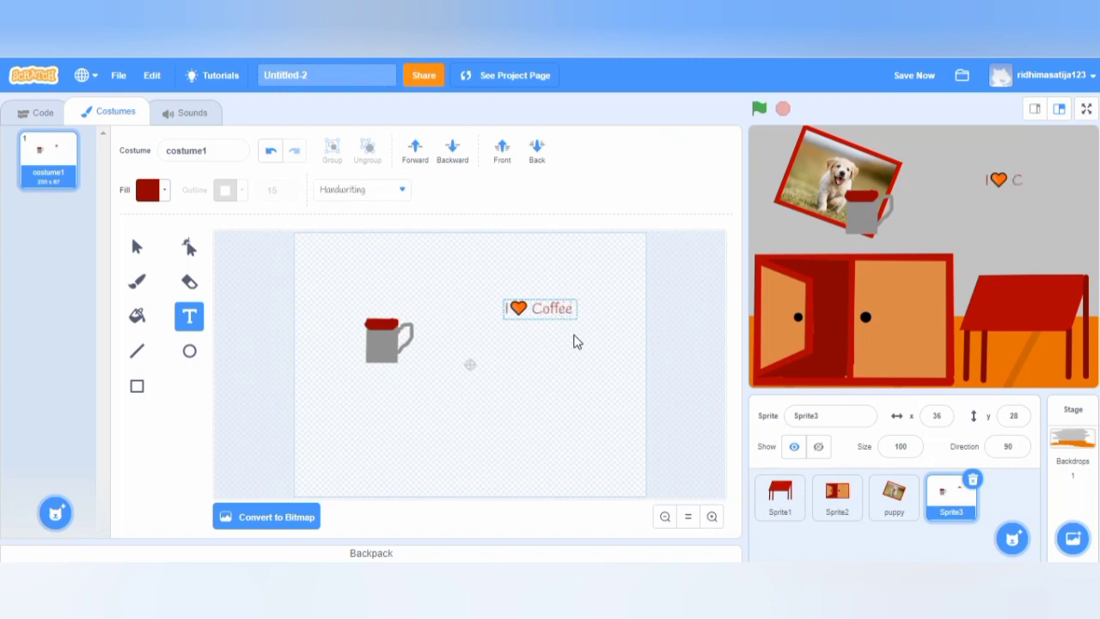
{"action": "left_click", "coordinate": [576, 342]}
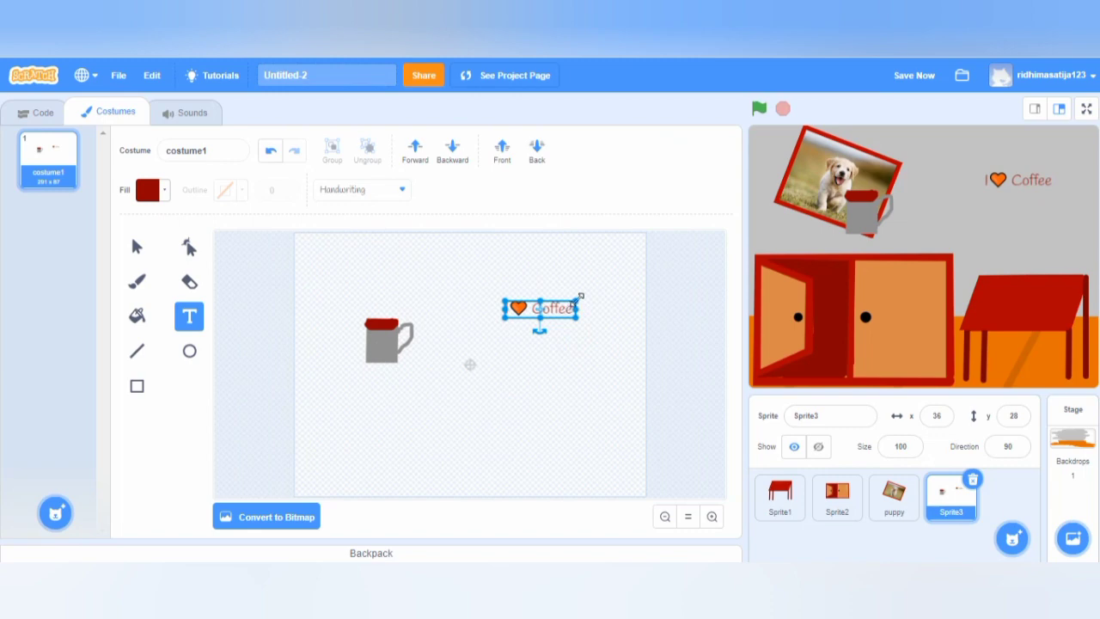
- Shrink the "I❤ Coffee" text to about the mug body's width and move it close to the mug
{"action": "left_click_drag", "start_coordinate": [581, 296], "coordinate": [511, 343]}
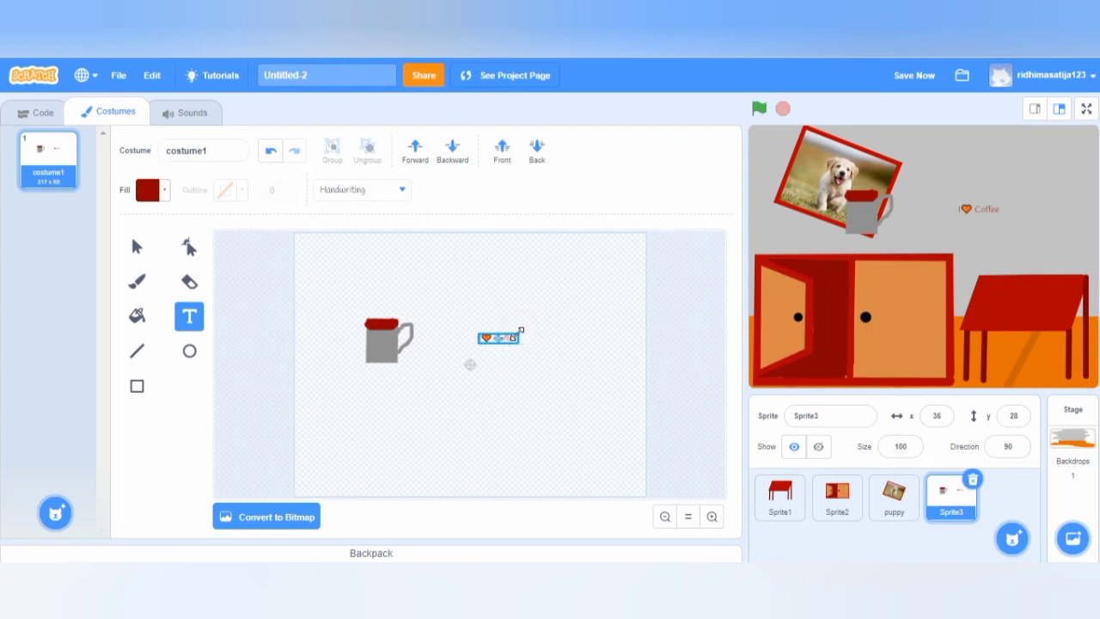
{"action": "left_click_drag", "start_coordinate": [502, 341], "coordinate": [466, 350]}
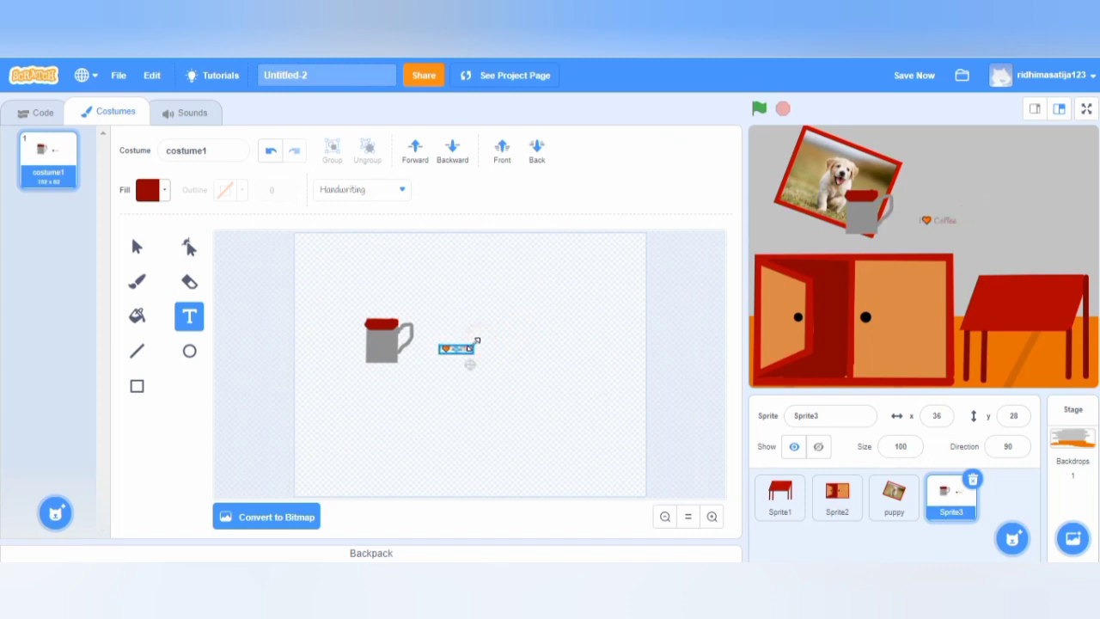
{"action": "left_click", "coordinate": [470, 344]}
- Recolour the "I❤ Coffee" text black with brightness 0 and place it across the mug body
{"action": "left_click", "coordinate": [163, 190]}
{"action": "left_click_drag", "start_coordinate": [187, 331], "coordinate": [90, 334]}
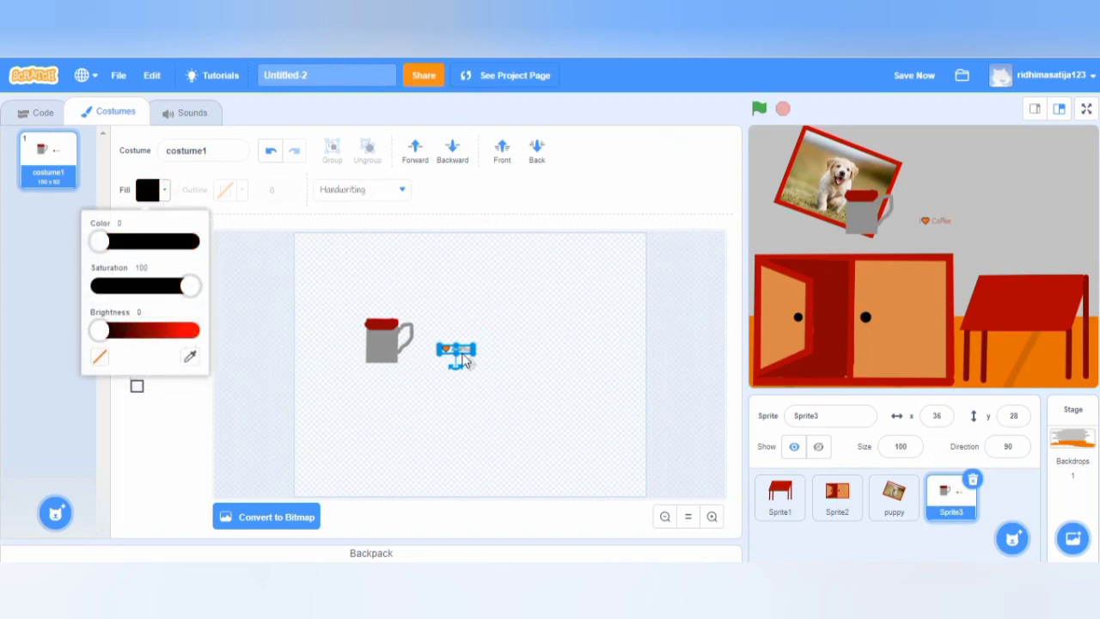
{"action": "left_click", "coordinate": [464, 352]}
{"action": "left_click_drag", "start_coordinate": [464, 357], "coordinate": [394, 342]}
{"action": "left_click", "coordinate": [608, 358]}
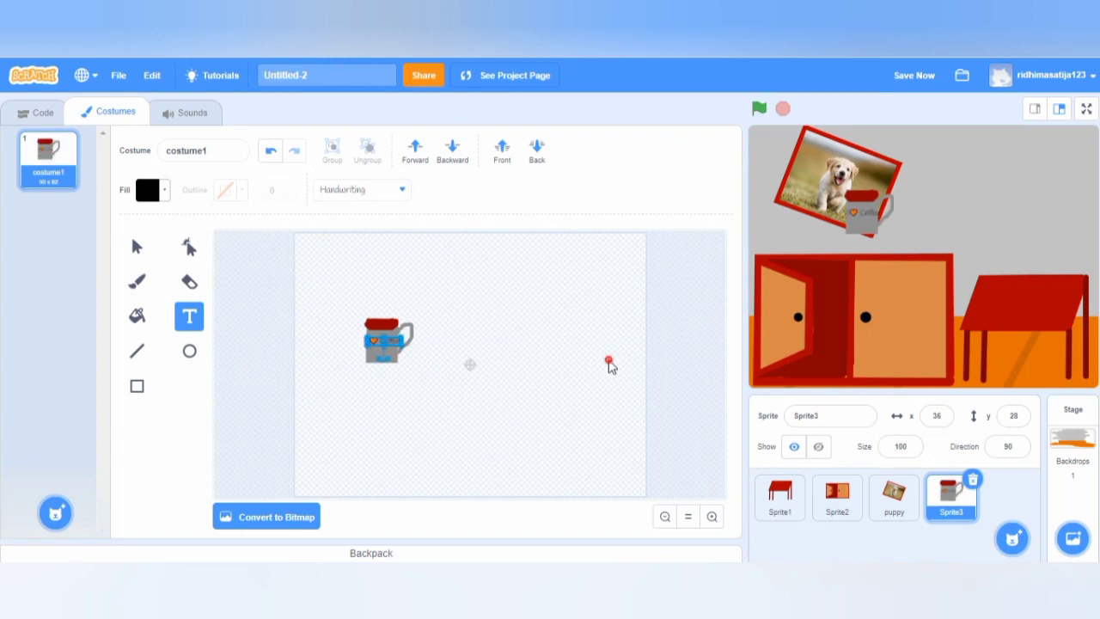
- Move the mug sprite onto the red table on the stage and duplicate its costume
{"action": "left_click_drag", "start_coordinate": [873, 232], "coordinate": [1018, 285]}
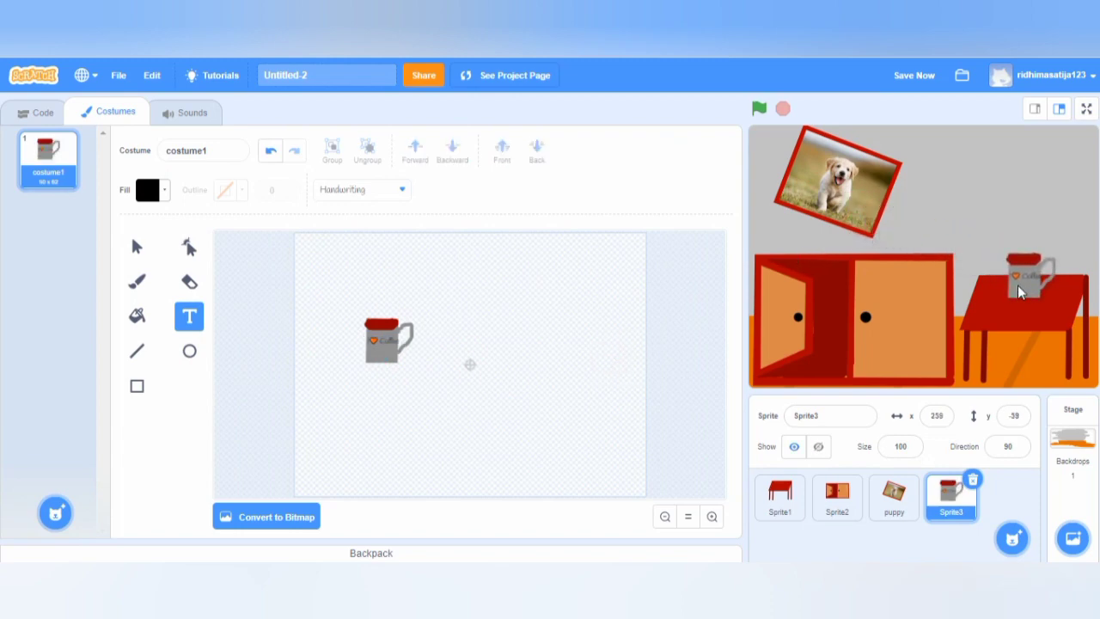
{"action": "right_click", "coordinate": [40, 166]}
{"action": "left_click", "coordinate": [72, 185]}
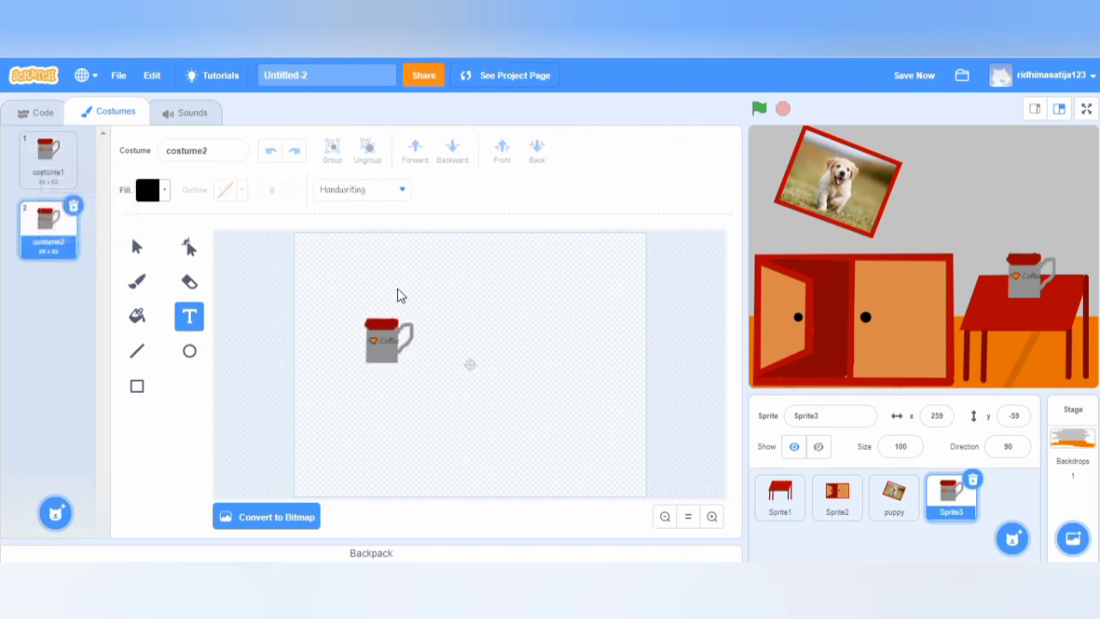
- Set the Eraser size to 30 and erase the mug's body, handle and red band from the duplicate costume
{"action": "left_click", "coordinate": [140, 315]}
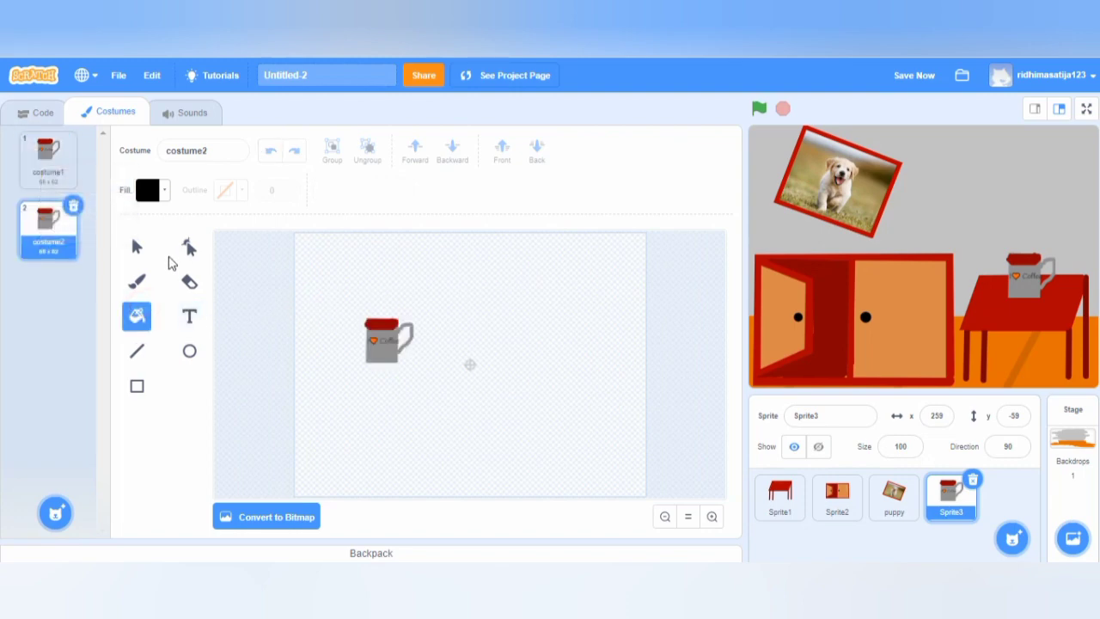
{"action": "left_click", "coordinate": [189, 282]}
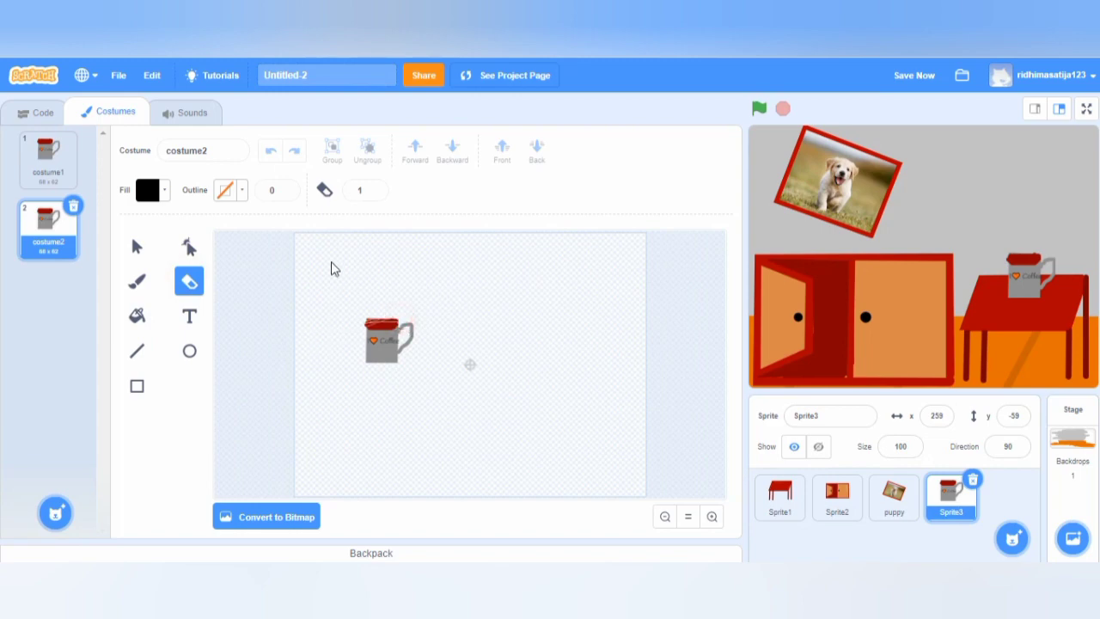
{"action": "left_click", "coordinate": [372, 190]}
{"action": "type", "text": "9"}
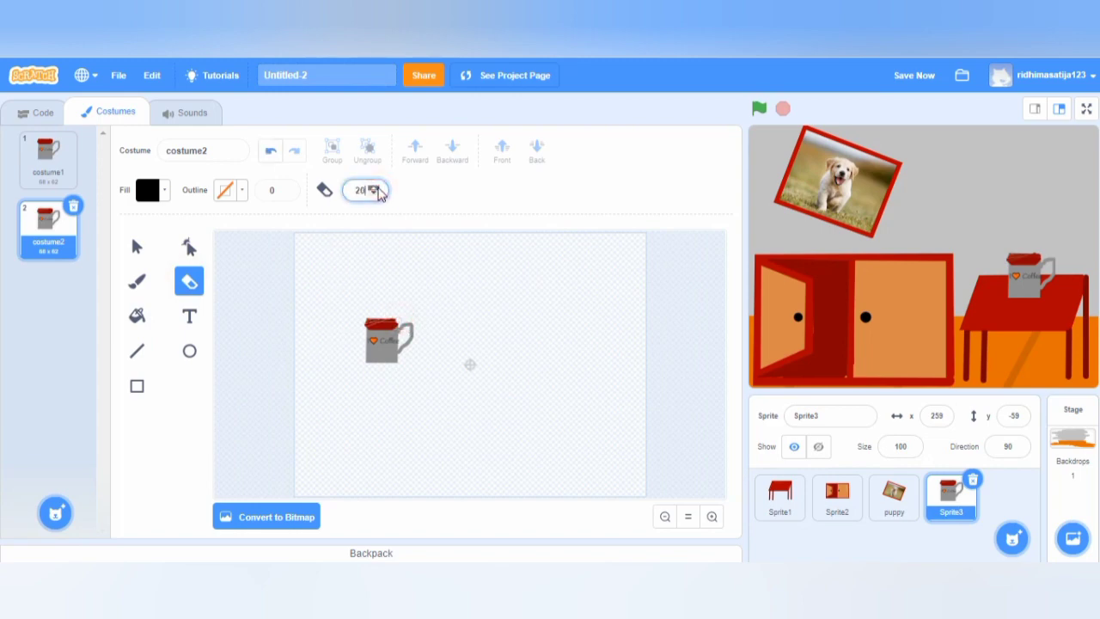
{"action": "key", "text": "BackSpace"}
{"action": "key", "text": "BackSpace"}
{"action": "type", "text": "30"}
{"action": "mouse_move", "coordinate": [426, 331]}
{"action": "left_mouse_down"}
{"action": "mouse_move", "coordinate": [351, 383]}
{"action": "mouse_move", "coordinate": [397, 337]}
{"action": "mouse_move", "coordinate": [352, 361]}
{"action": "mouse_move", "coordinate": [393, 320]}
{"action": "mouse_move", "coordinate": [388, 365]}
{"action": "mouse_move", "coordinate": [390, 292]}
{"action": "left_mouse_up"}
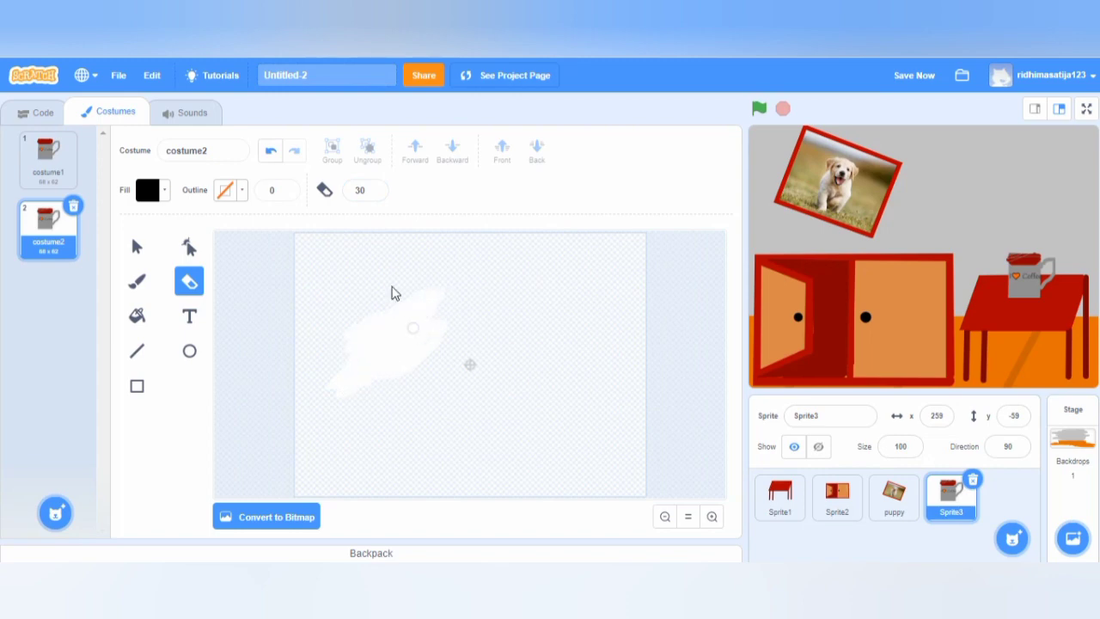
{"action": "left_click", "coordinate": [169, 191]}
{"action": "left_click", "coordinate": [295, 225]}
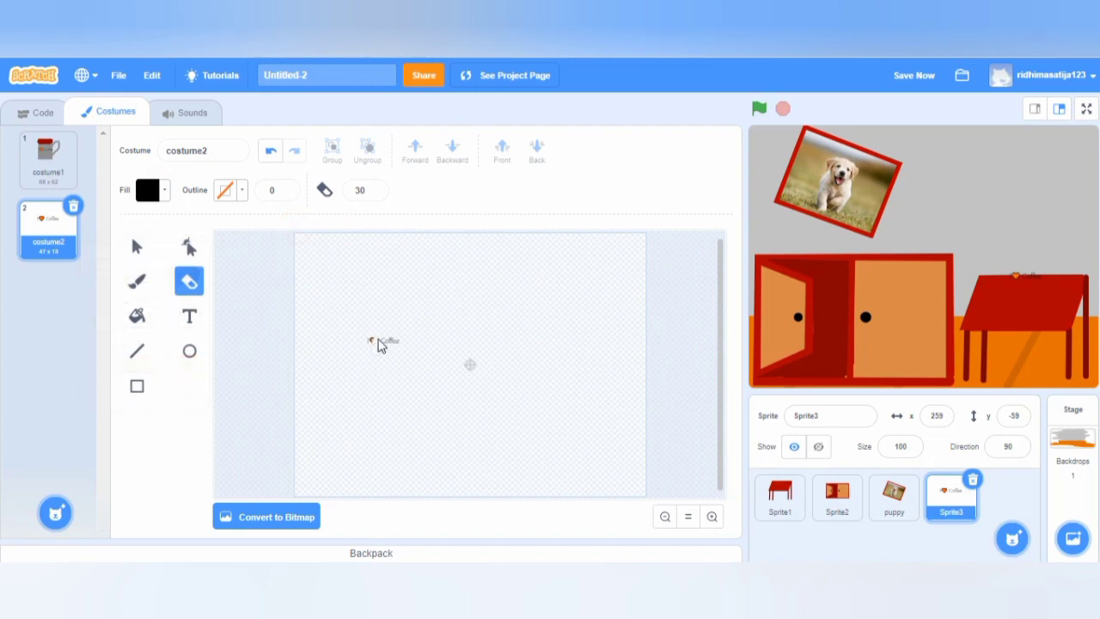
- Delete the remaining "I❤ Coffee" text from the second costume
{"action": "left_click", "coordinate": [186, 315]}
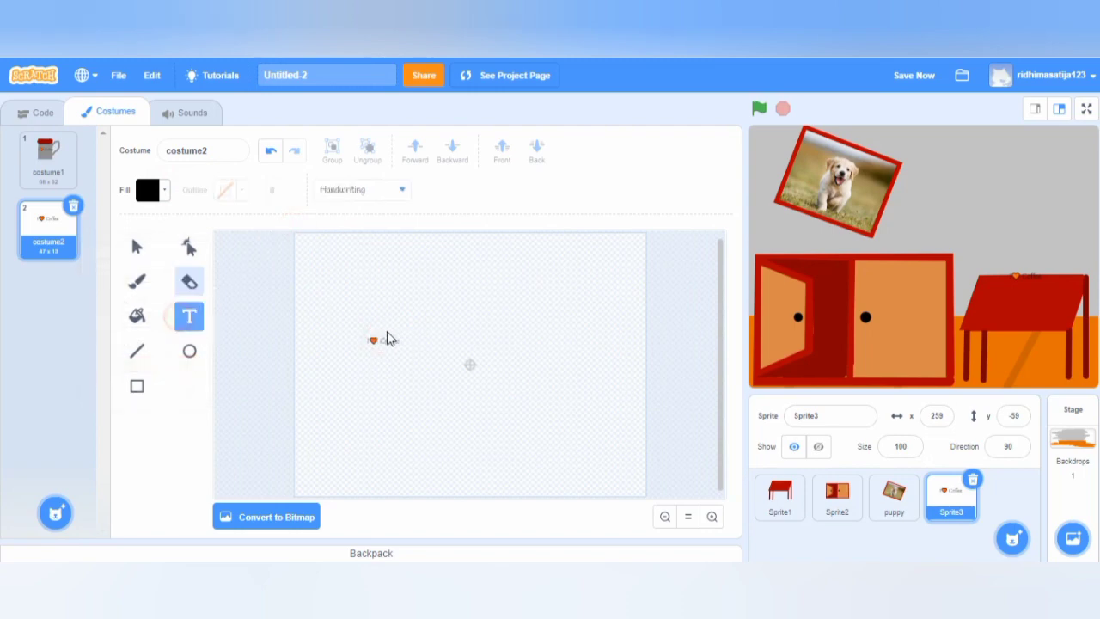
{"action": "left_click", "coordinate": [373, 339]}
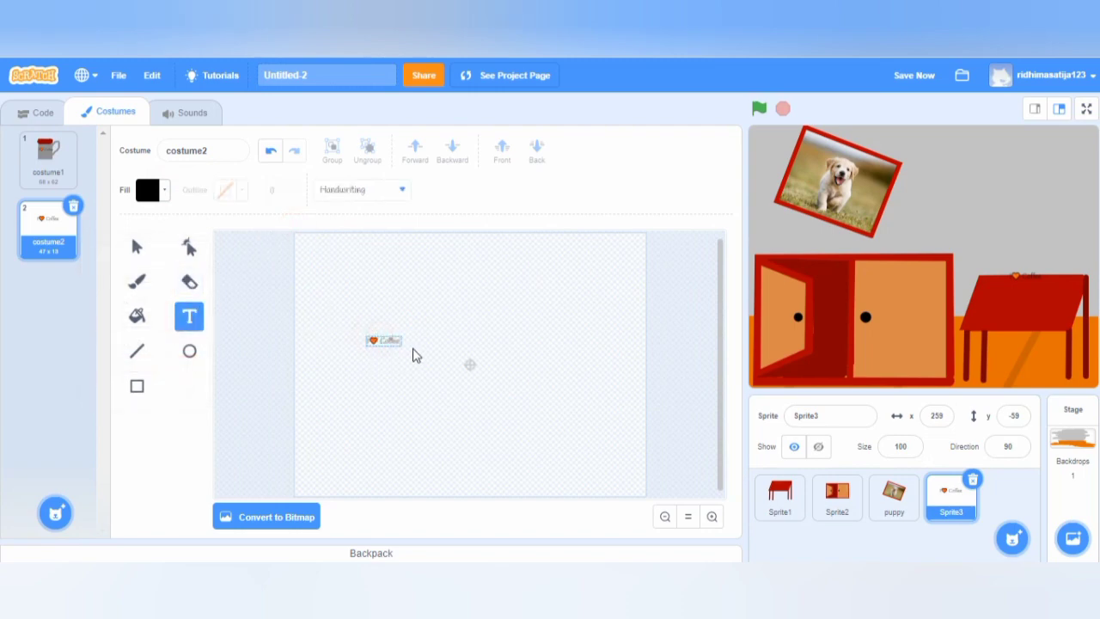
{"action": "right_click", "coordinate": [379, 339]}
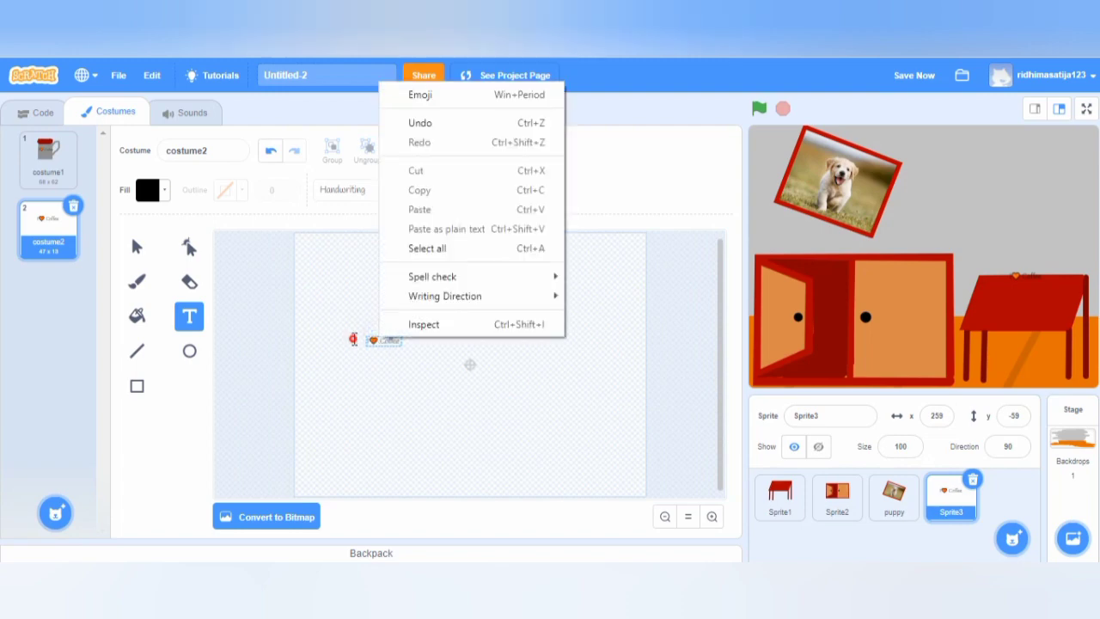
{"action": "left_click", "coordinate": [354, 341]}
{"action": "key", "text": "Delete"}
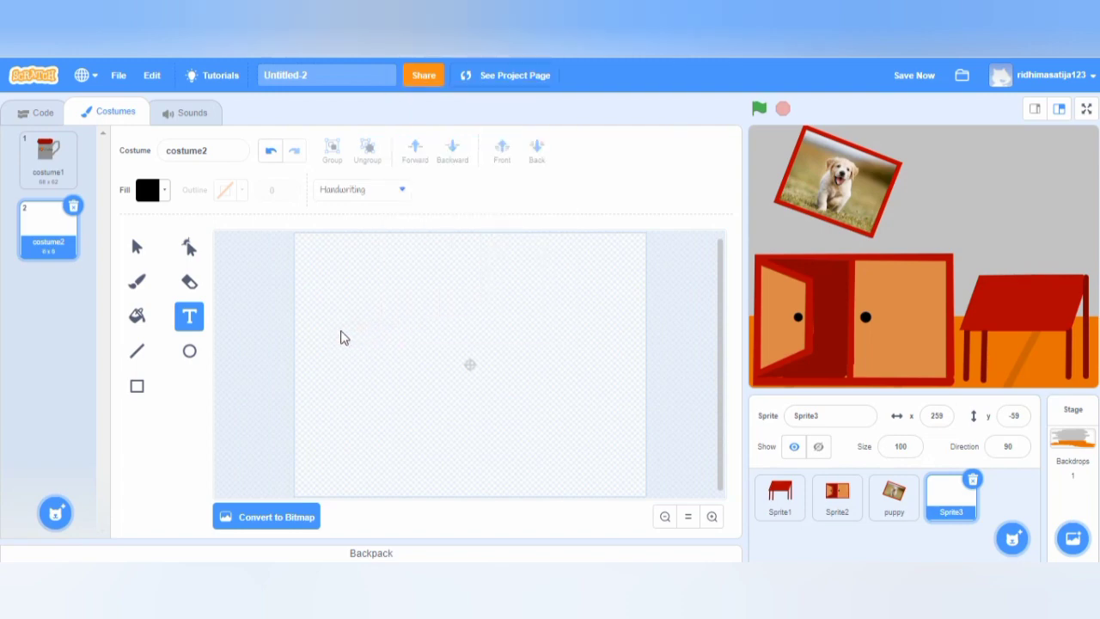
- Set the fill for the second costume to a medium grey with saturation 0
{"action": "left_click", "coordinate": [163, 191]}
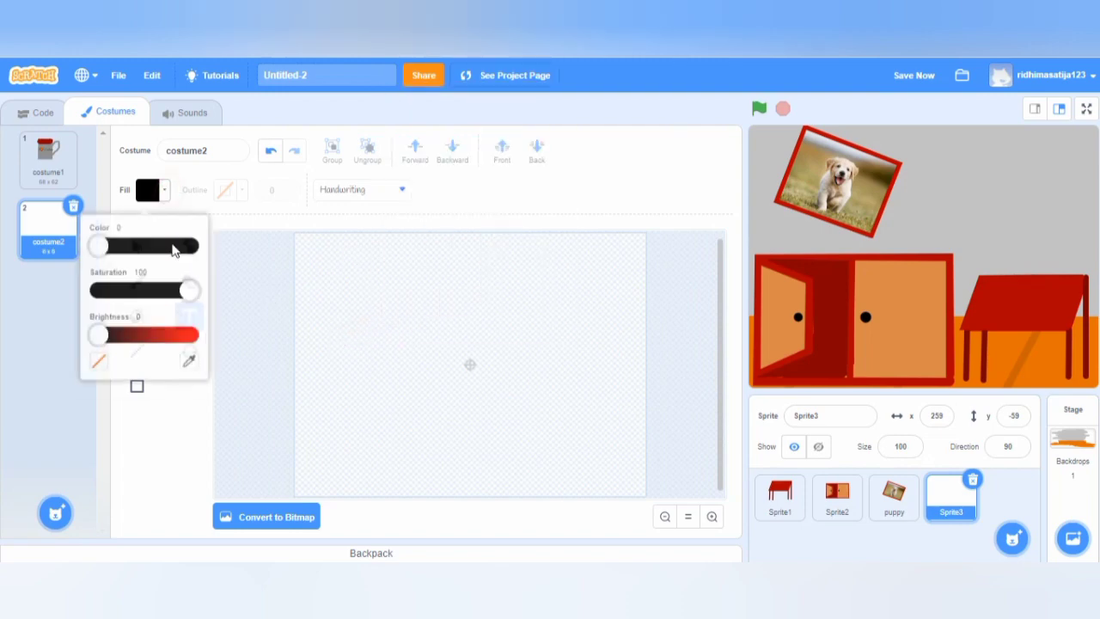
{"action": "left_click_drag", "start_coordinate": [199, 289], "coordinate": [154, 348]}
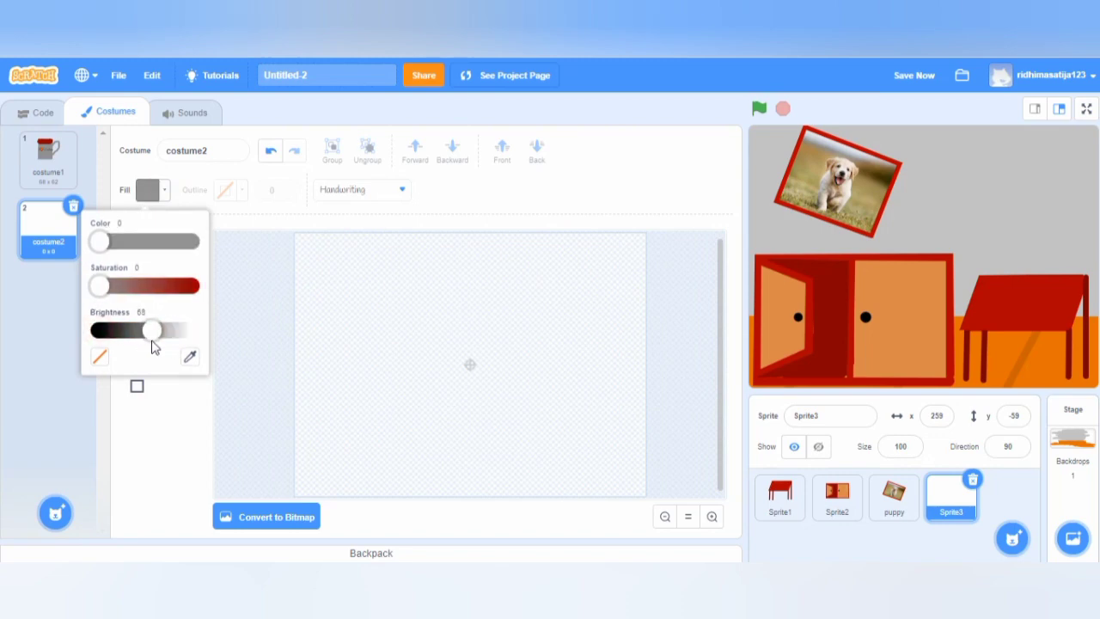
{"action": "left_click", "coordinate": [452, 180]}
{"action": "left_click", "coordinate": [322, 293]}
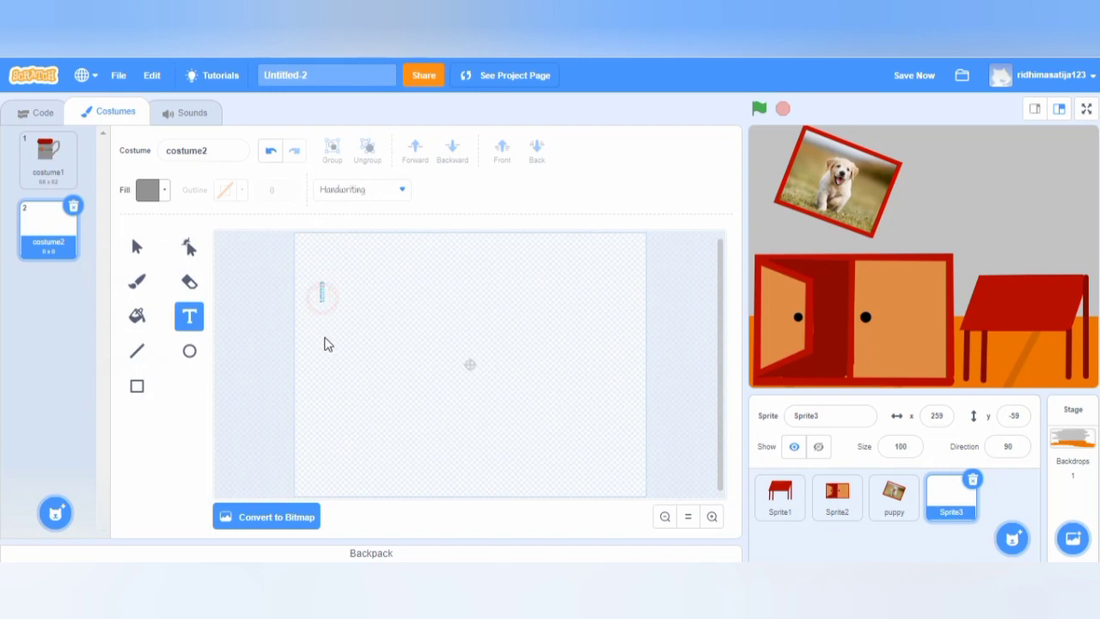
- Paint three separate grey smoke puffs with the size 15 Brush, rising diagonally and shrinking towards the upper right
{"action": "left_click", "coordinate": [137, 282]}
{"action": "left_click_drag", "start_coordinate": [319, 329], "coordinate": [344, 326]}
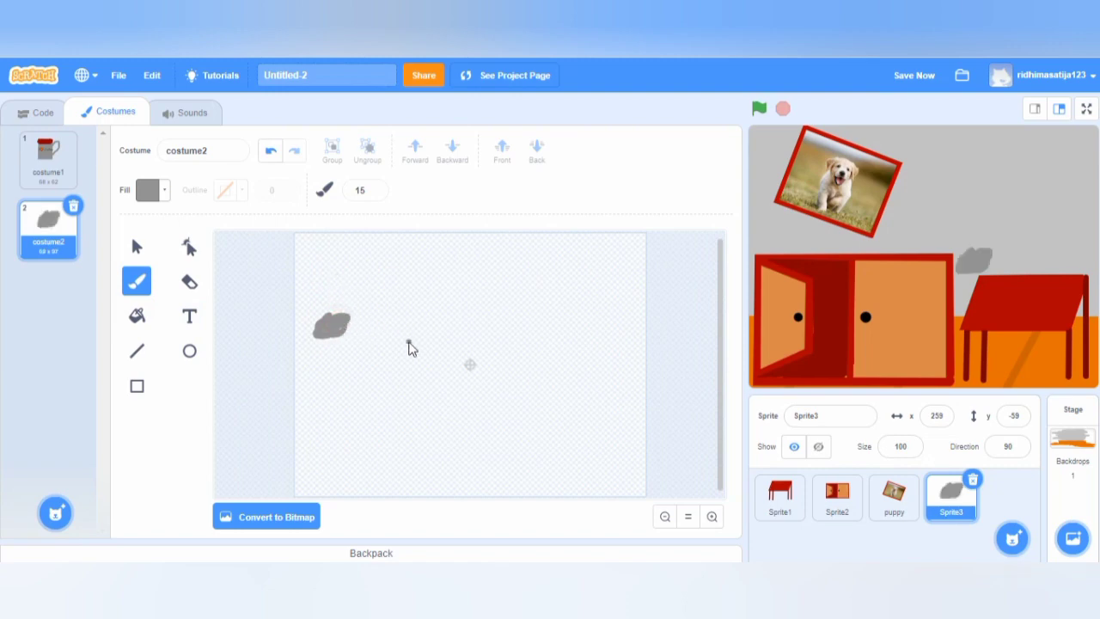
{"action": "mouse_move", "coordinate": [395, 373]}
{"action": "left_mouse_down"}
{"action": "mouse_move", "coordinate": [415, 369]}
{"action": "mouse_move", "coordinate": [388, 369]}
{"action": "left_mouse_up"}
{"action": "left_click", "coordinate": [273, 151]}
{"action": "left_click", "coordinate": [272, 152]}
{"action": "mouse_move", "coordinate": [339, 295]}
{"action": "left_mouse_down"}
{"action": "mouse_move", "coordinate": [341, 320]}
{"action": "mouse_move", "coordinate": [319, 316]}
{"action": "mouse_move", "coordinate": [355, 291]}
{"action": "left_mouse_up"}
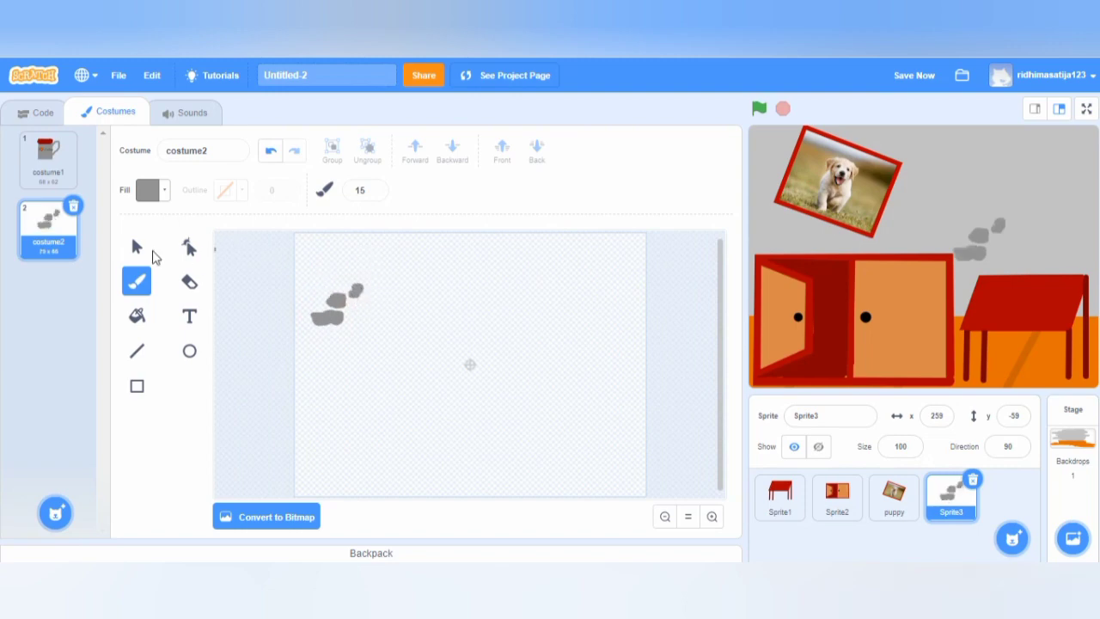
- Draw a dark red upright ellipse with fill saturation 100 and no outline beside the smoke puffs, and shrink it
{"action": "left_click", "coordinate": [190, 350]}
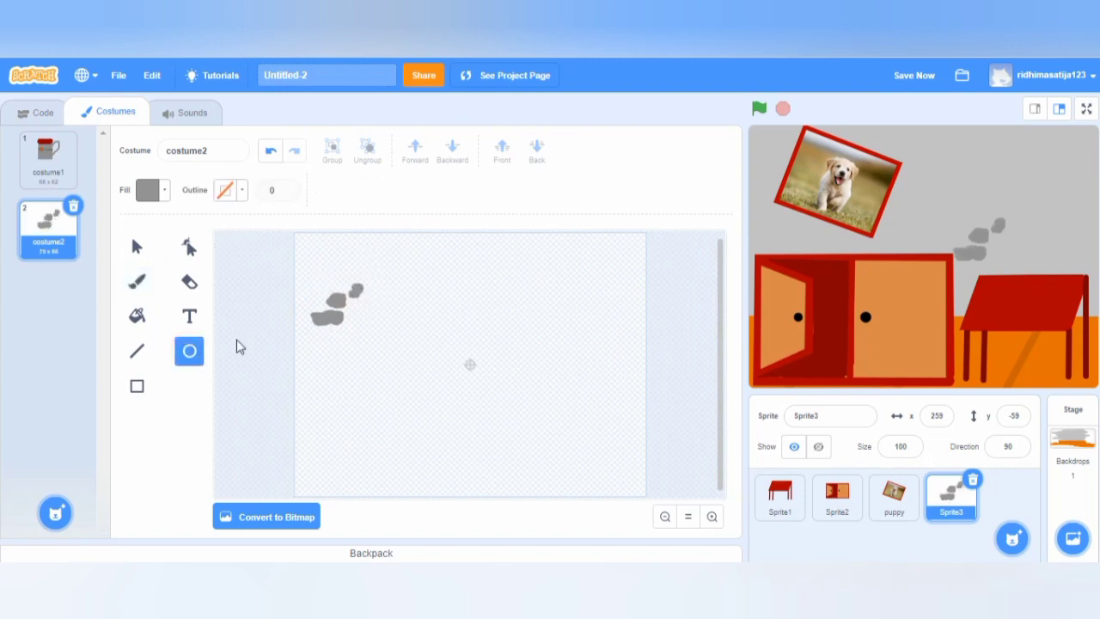
{"action": "left_click", "coordinate": [164, 197]}
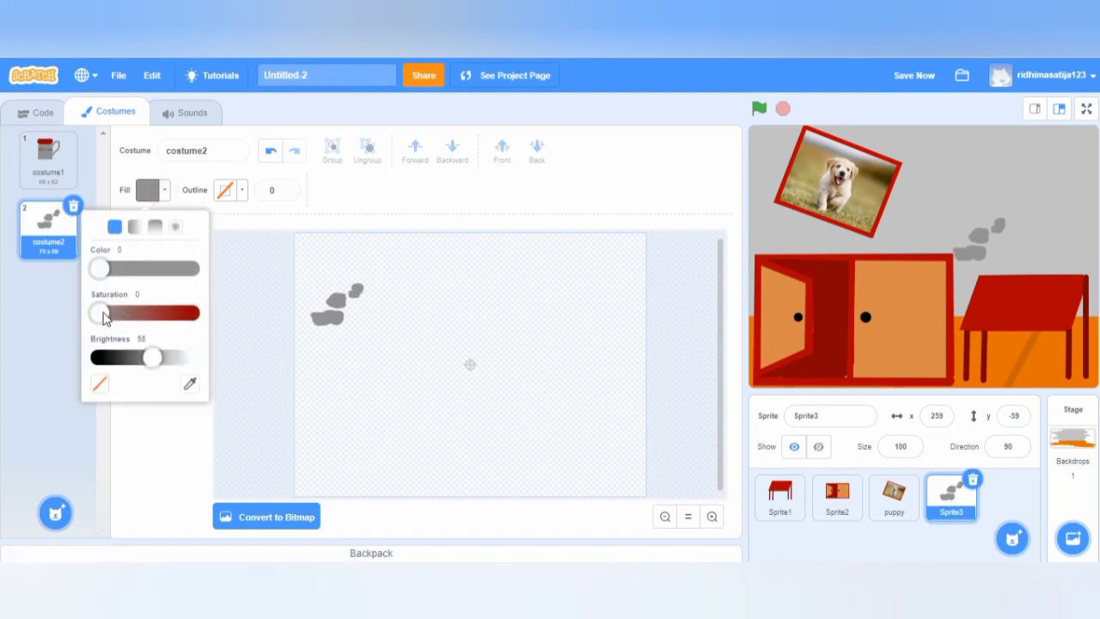
{"action": "left_click_drag", "start_coordinate": [100, 313], "coordinate": [211, 308]}
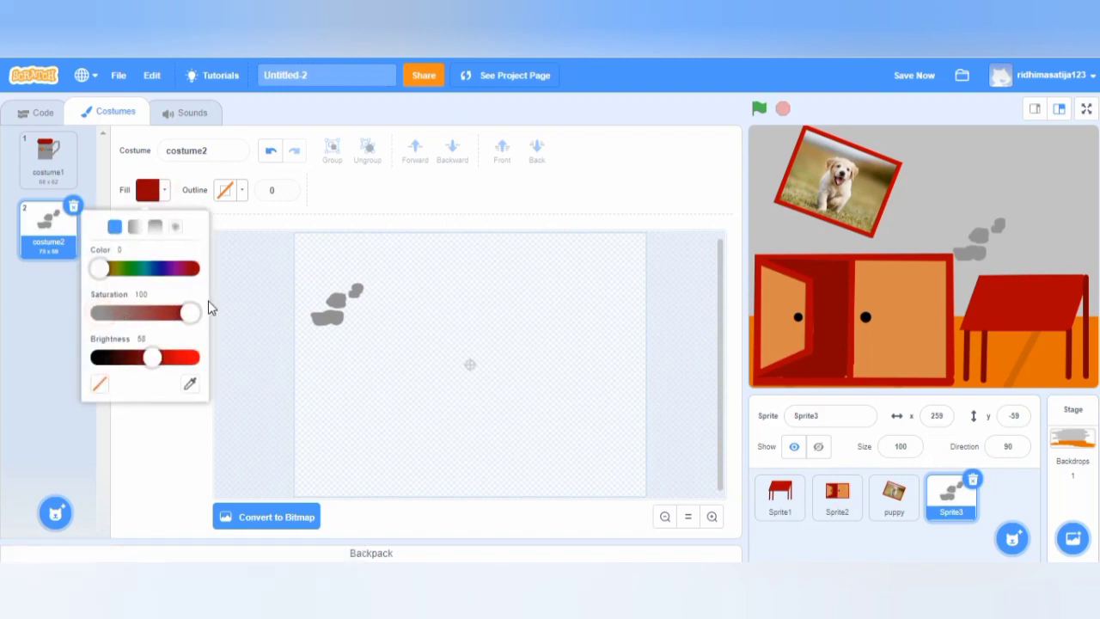
{"action": "left_click", "coordinate": [375, 196]}
{"action": "left_click_drag", "start_coordinate": [376, 296], "coordinate": [409, 364]}
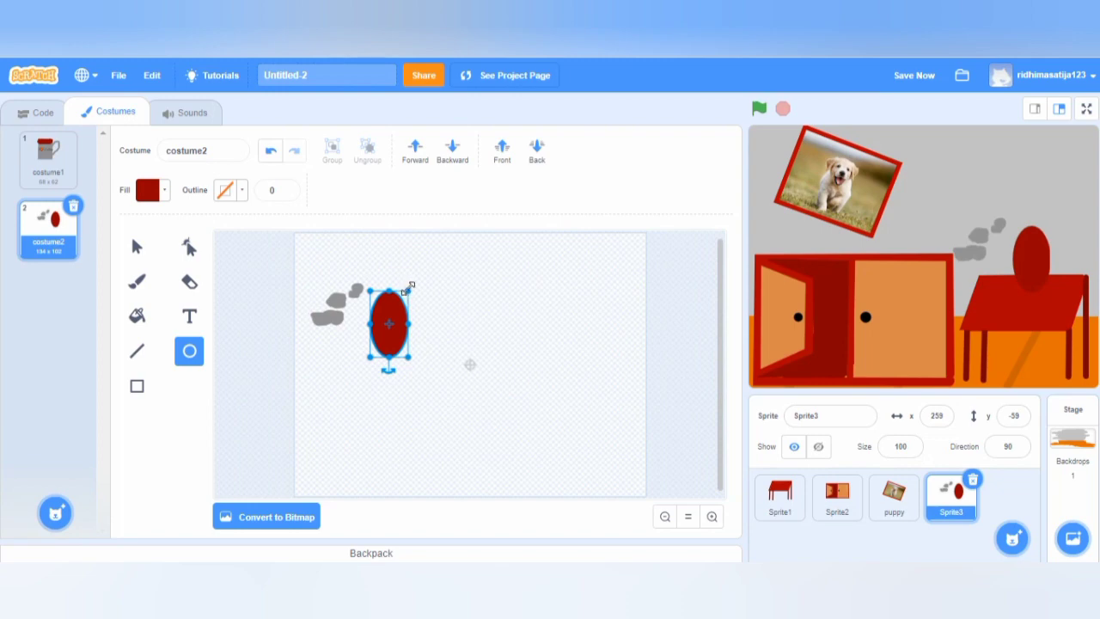
{"action": "left_click_drag", "start_coordinate": [411, 285], "coordinate": [374, 312]}
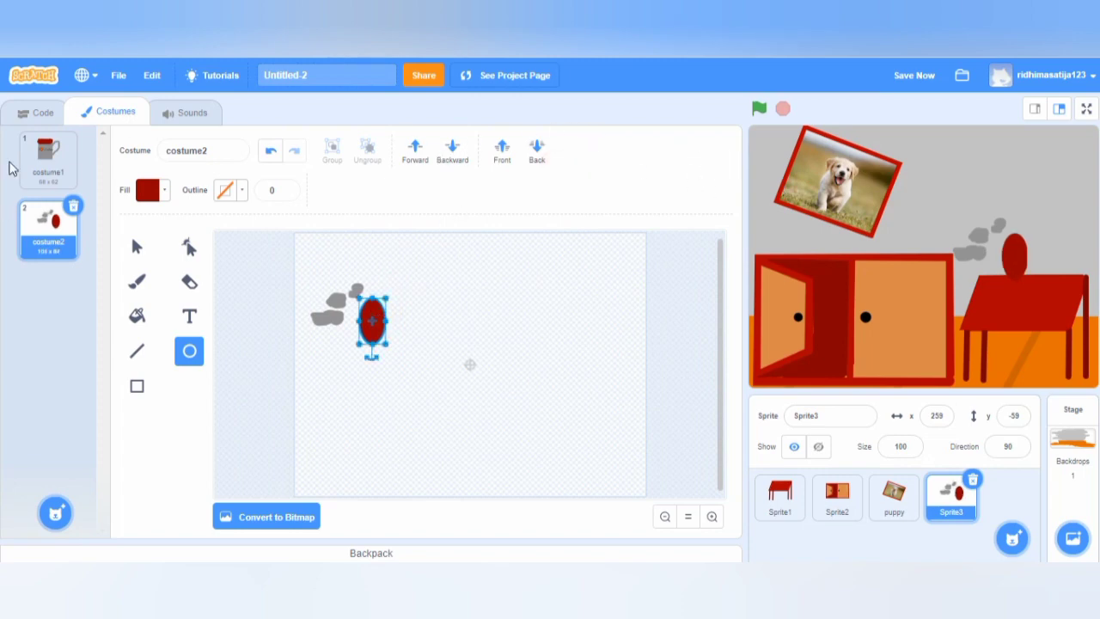
- Make costume1 the mug sprite's active costume and open the sprite's scripts
{"action": "left_click", "coordinate": [12, 120]}
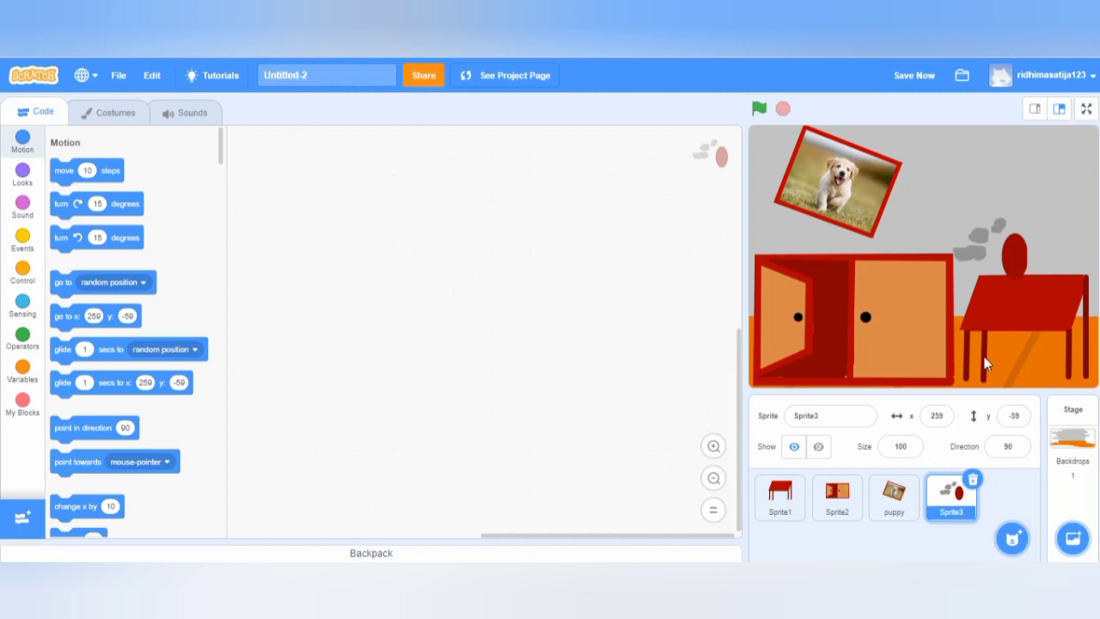
{"action": "left_click", "coordinate": [89, 122]}
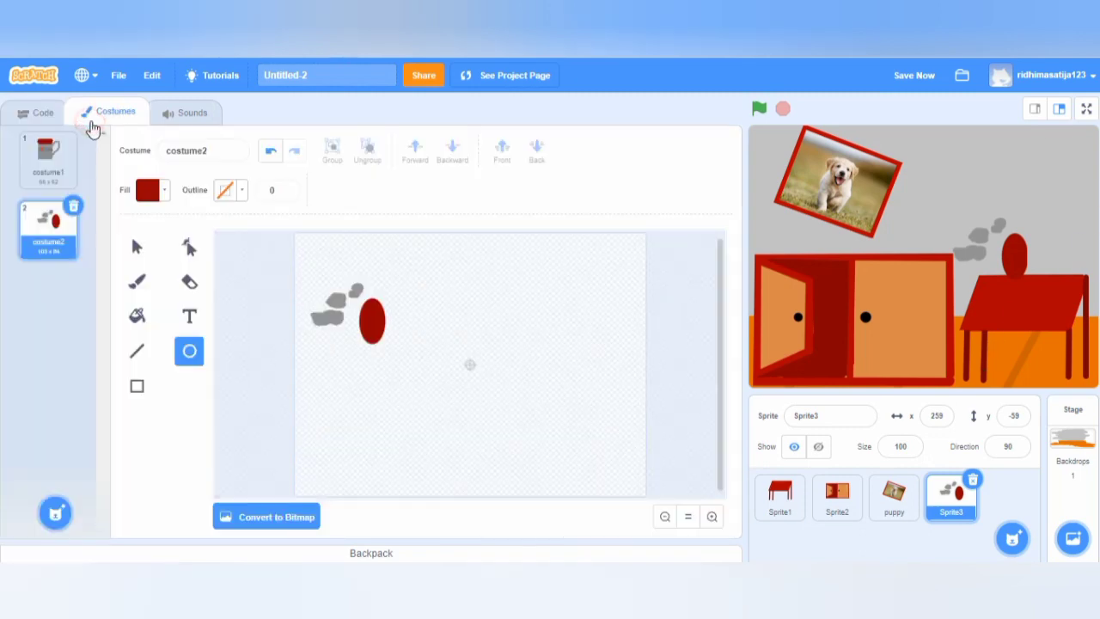
{"action": "left_click", "coordinate": [30, 159]}
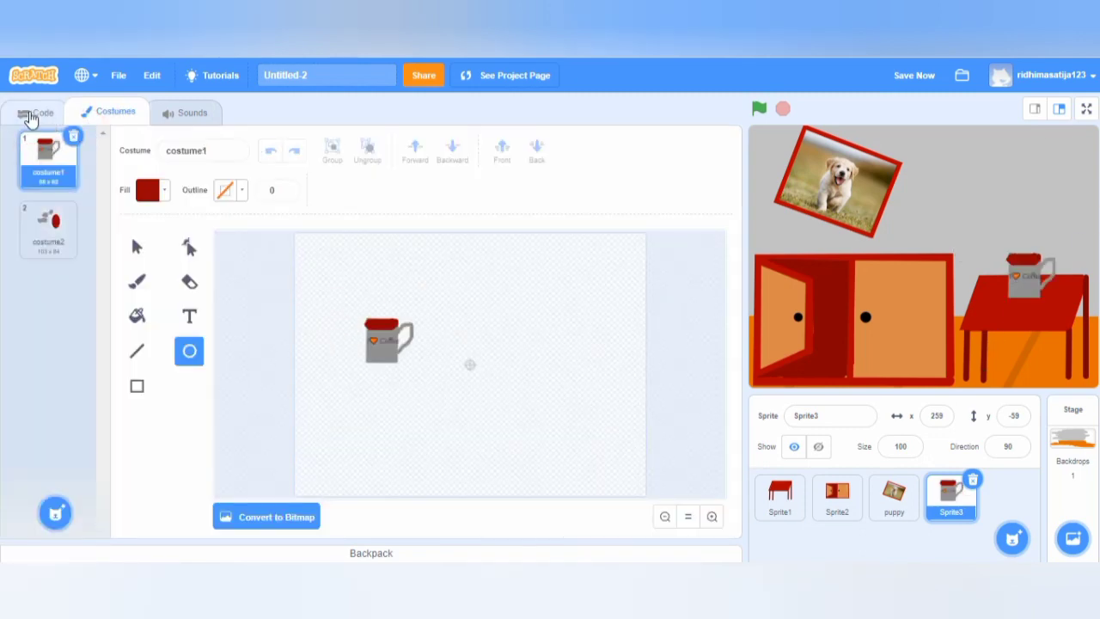
{"action": "left_click", "coordinate": [30, 117]}
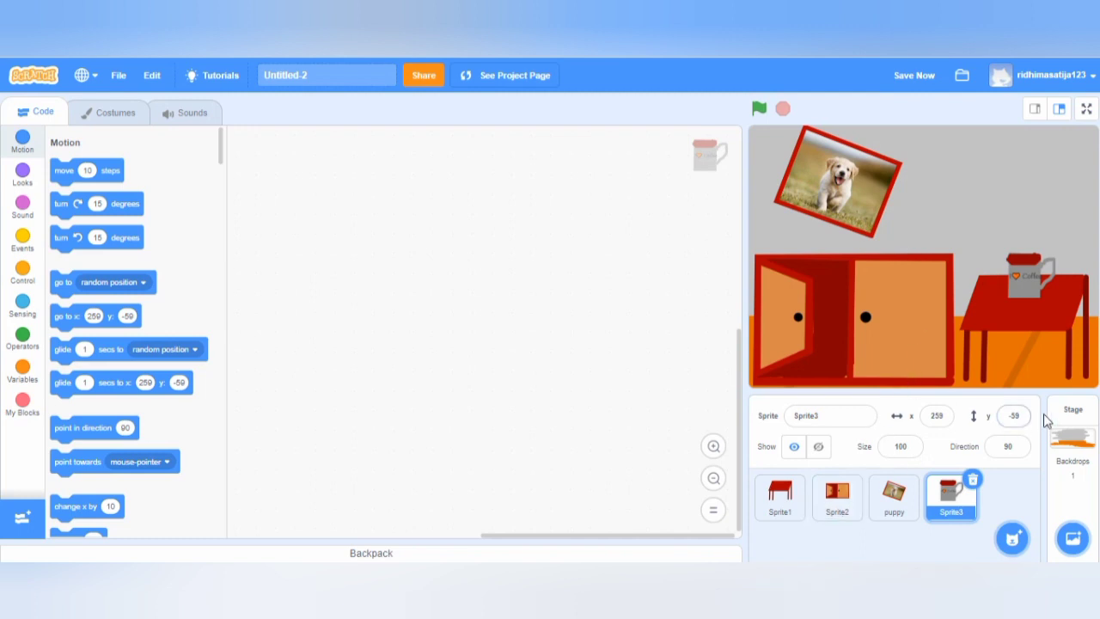
- Add the Dance Magic sound from the Loops category to the Stage
{"action": "left_click", "coordinate": [1083, 417]}
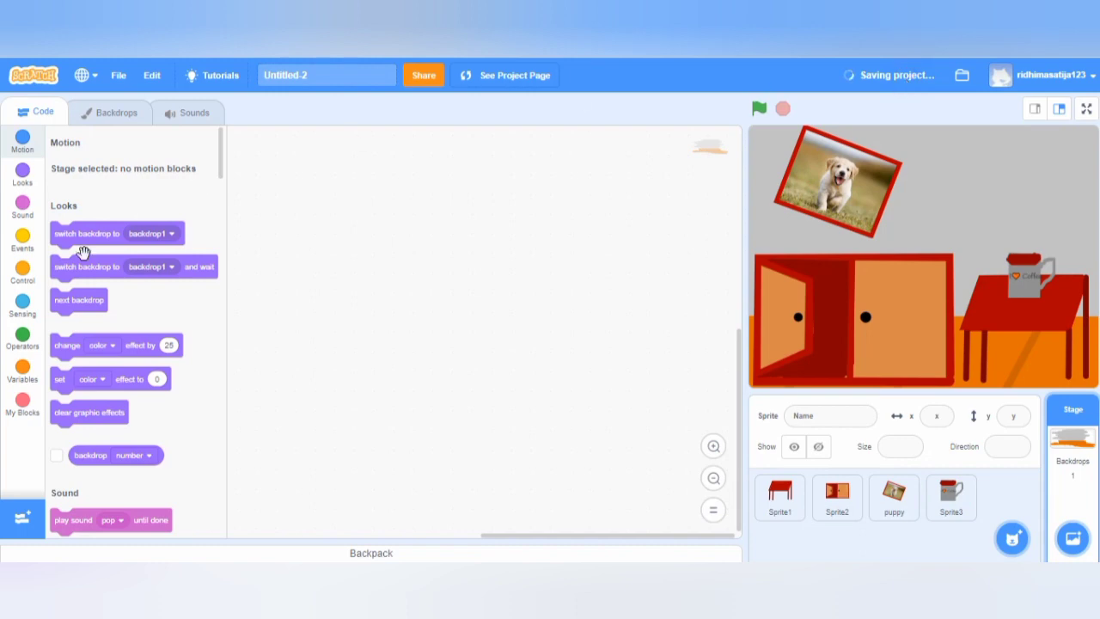
{"action": "left_click", "coordinate": [180, 118]}
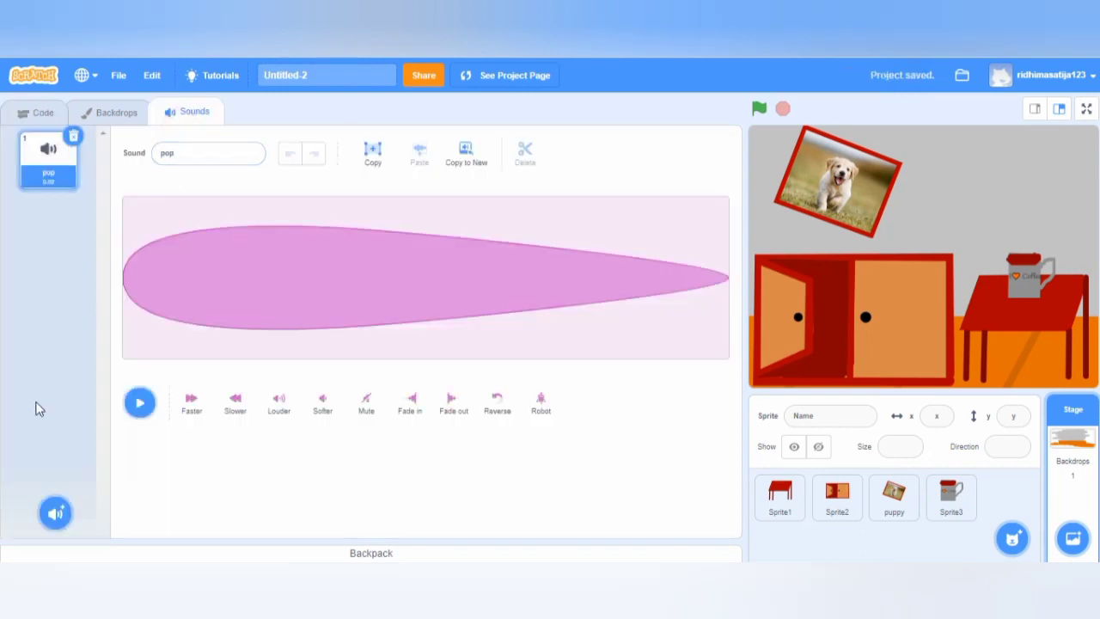
{"action": "left_click", "coordinate": [51, 521]}
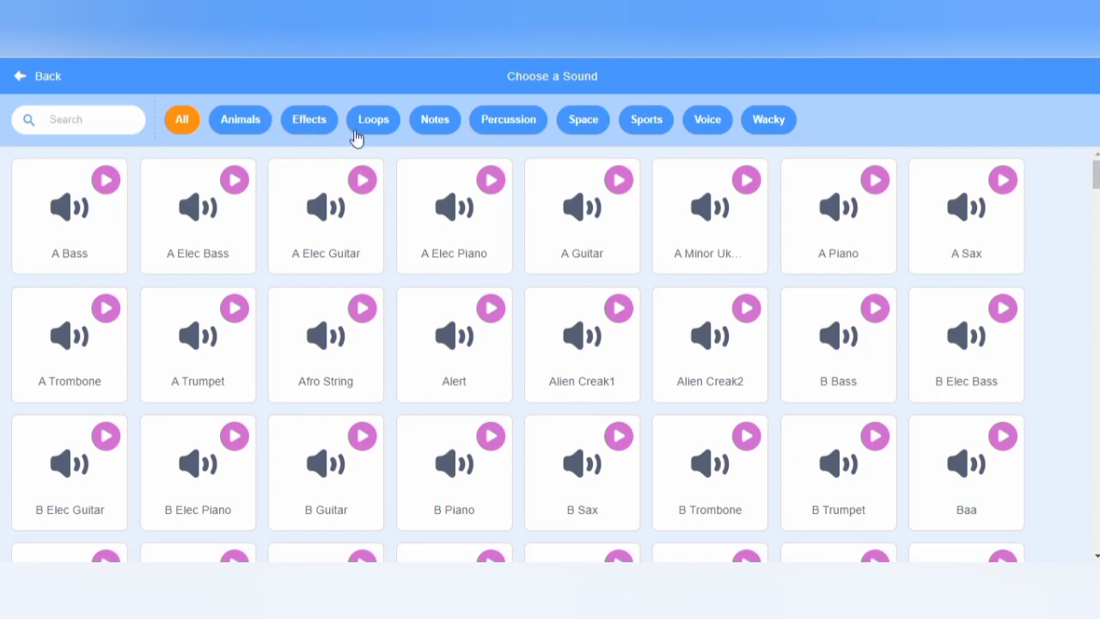
{"action": "left_click", "coordinate": [423, 124]}
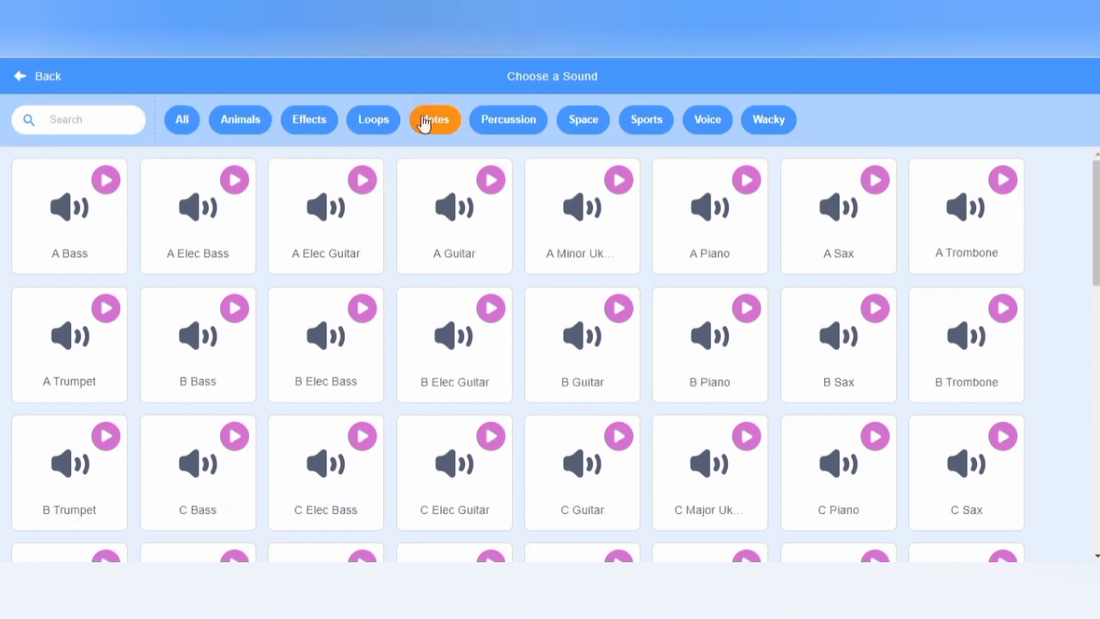
{"action": "left_click", "coordinate": [373, 122]}
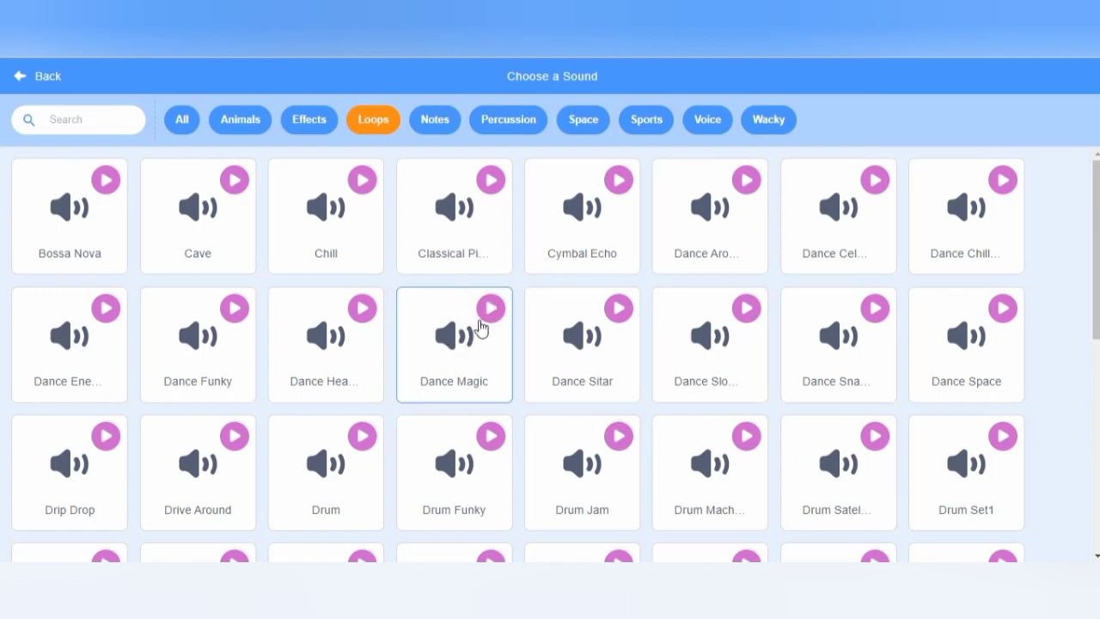
{"action": "left_click", "coordinate": [481, 356]}
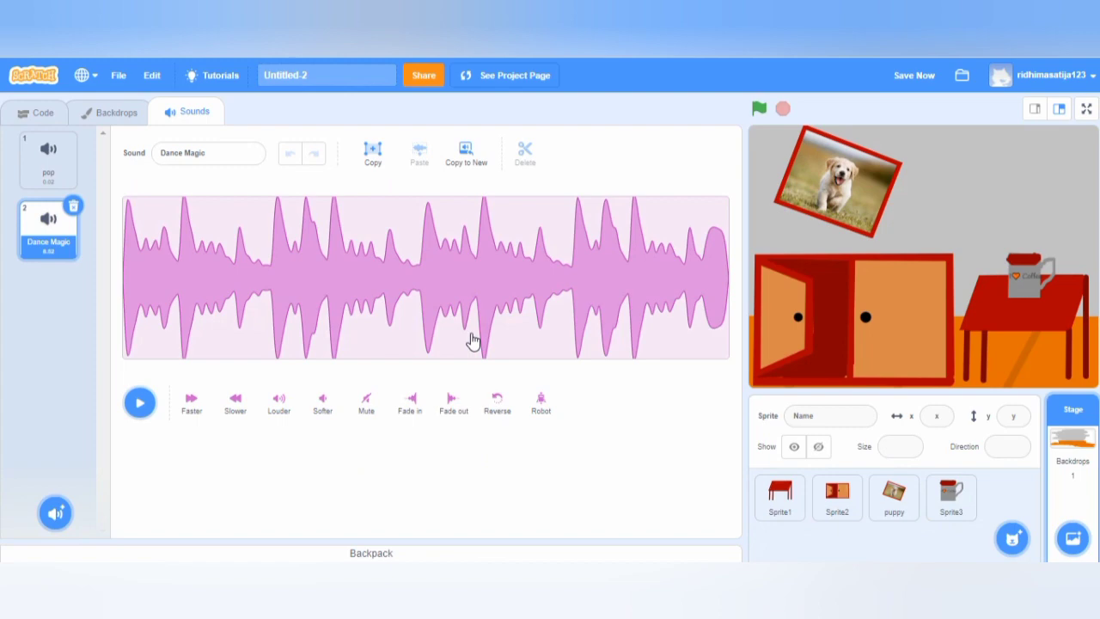
- Build a Stage script that plays sound Dance Magic until done forever when the green flag is clicked, and test it
{"action": "left_click", "coordinate": [14, 115]}
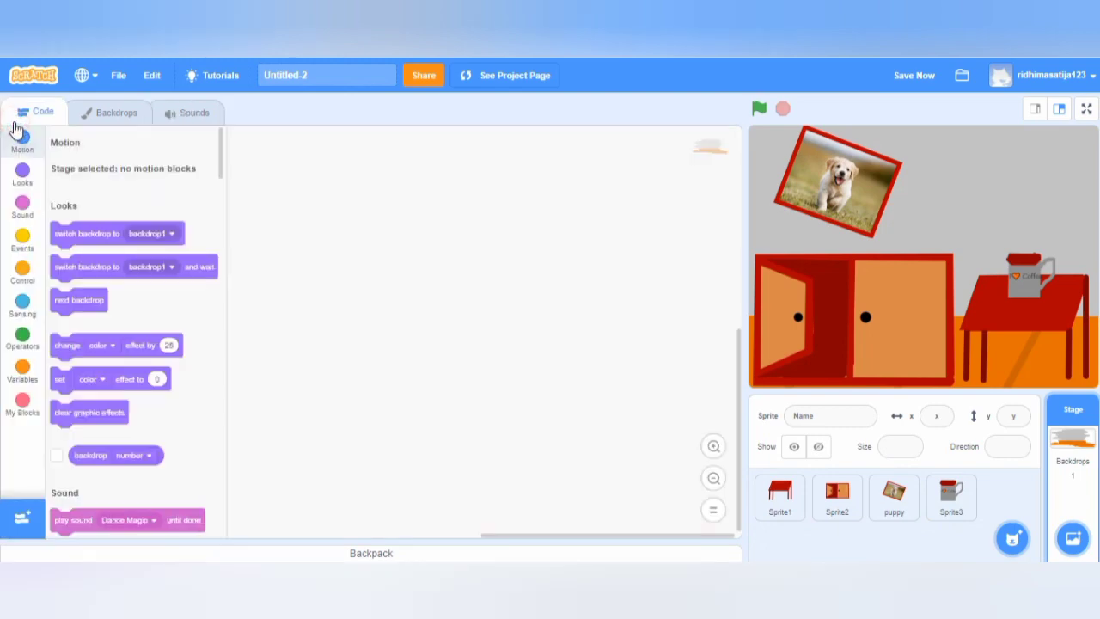
{"action": "left_click", "coordinate": [23, 239]}
{"action": "left_click", "coordinate": [112, 116]}
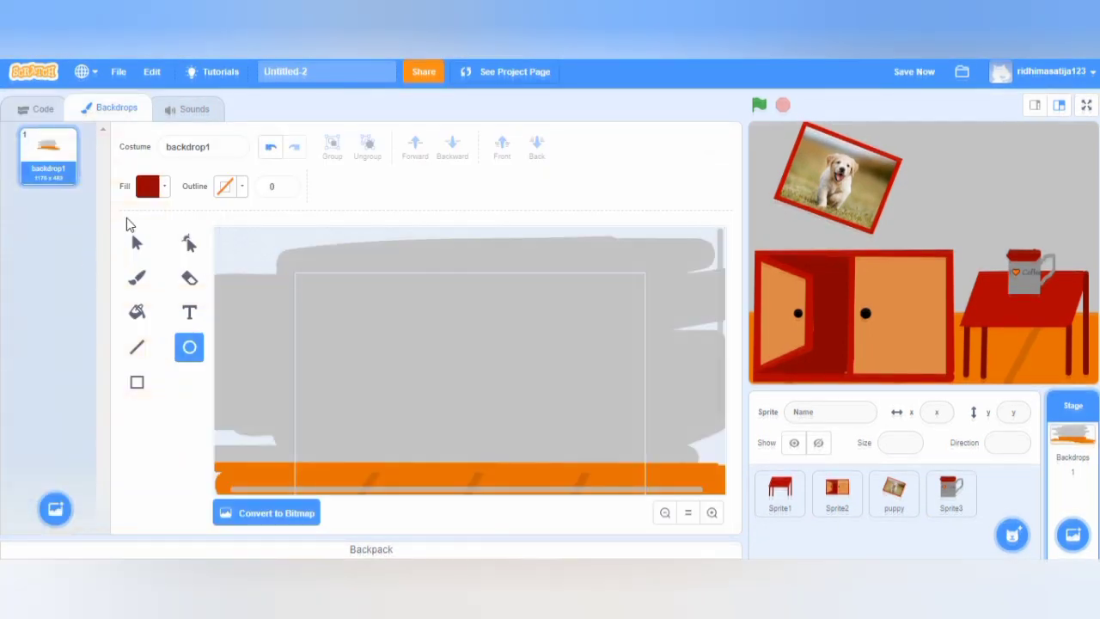
{"action": "left_click", "coordinate": [39, 108]}
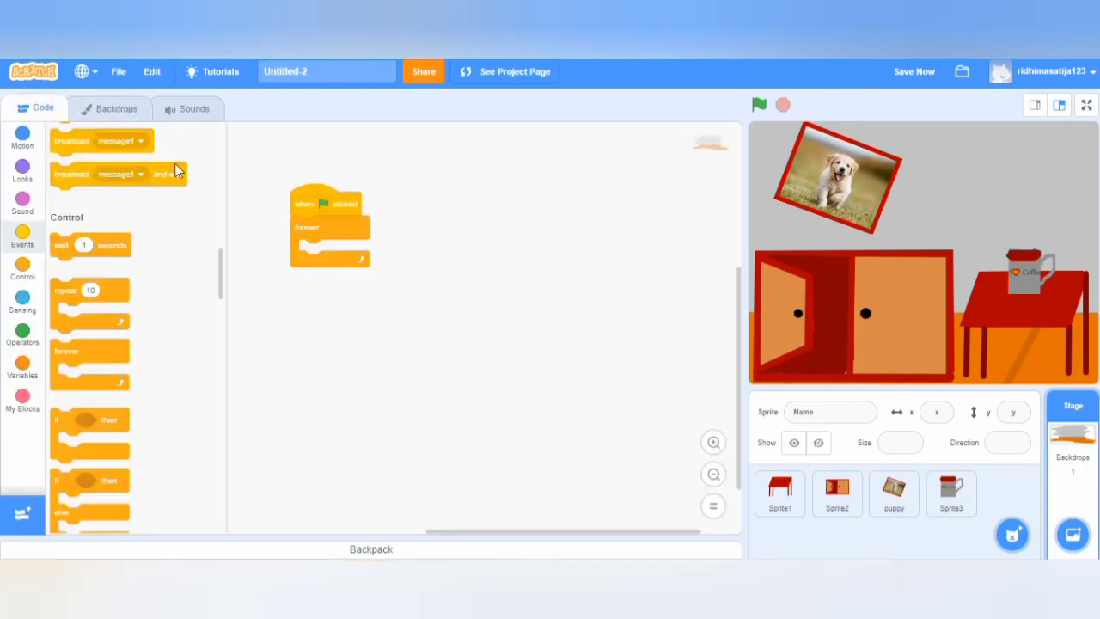
{"action": "left_click", "coordinate": [26, 200]}
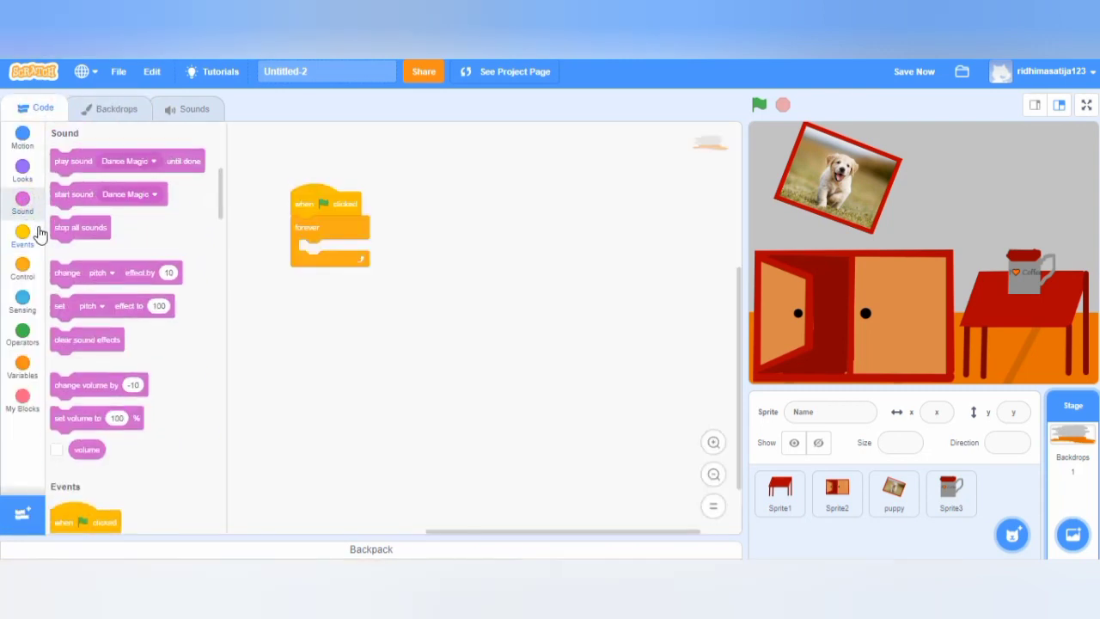
{"action": "left_click_drag", "start_coordinate": [64, 173], "coordinate": [307, 256]}
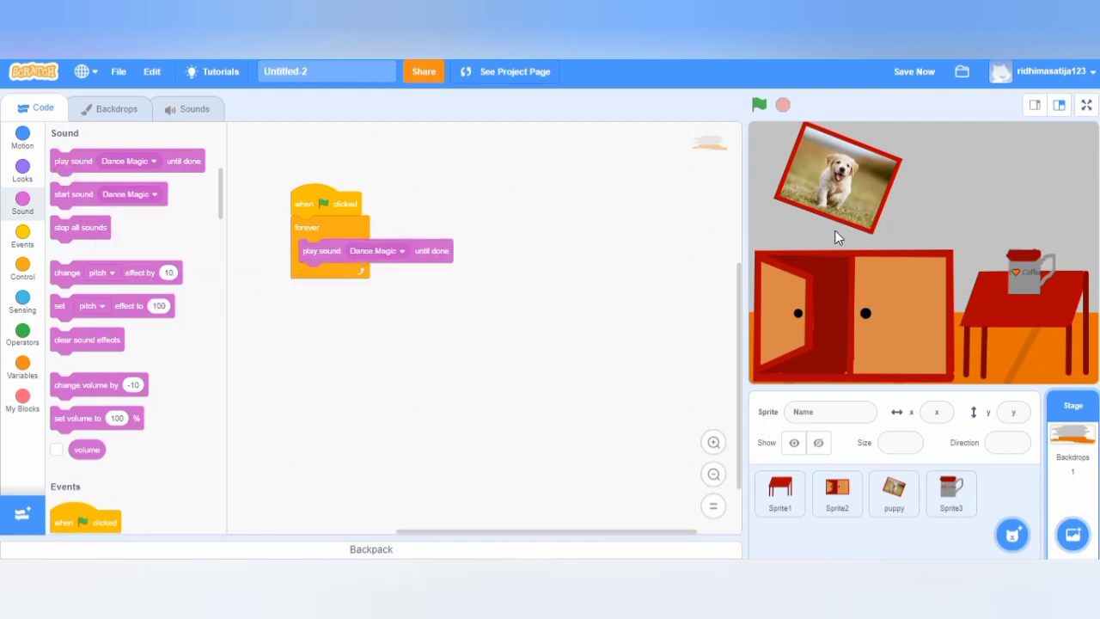
{"action": "left_click", "coordinate": [760, 104]}
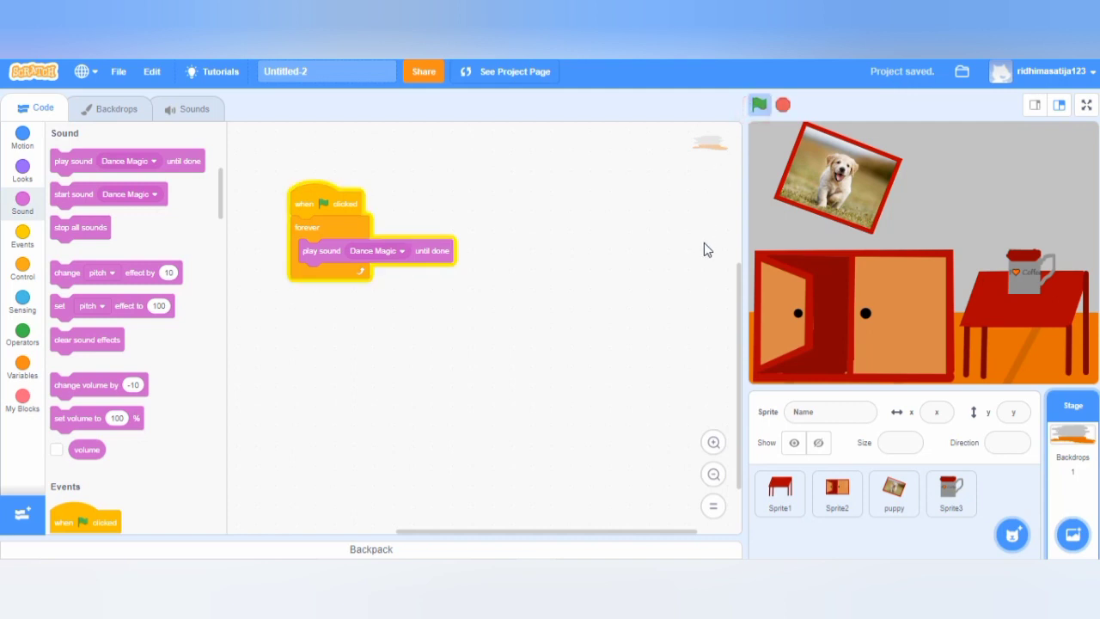
{"action": "left_click", "coordinate": [784, 106]}
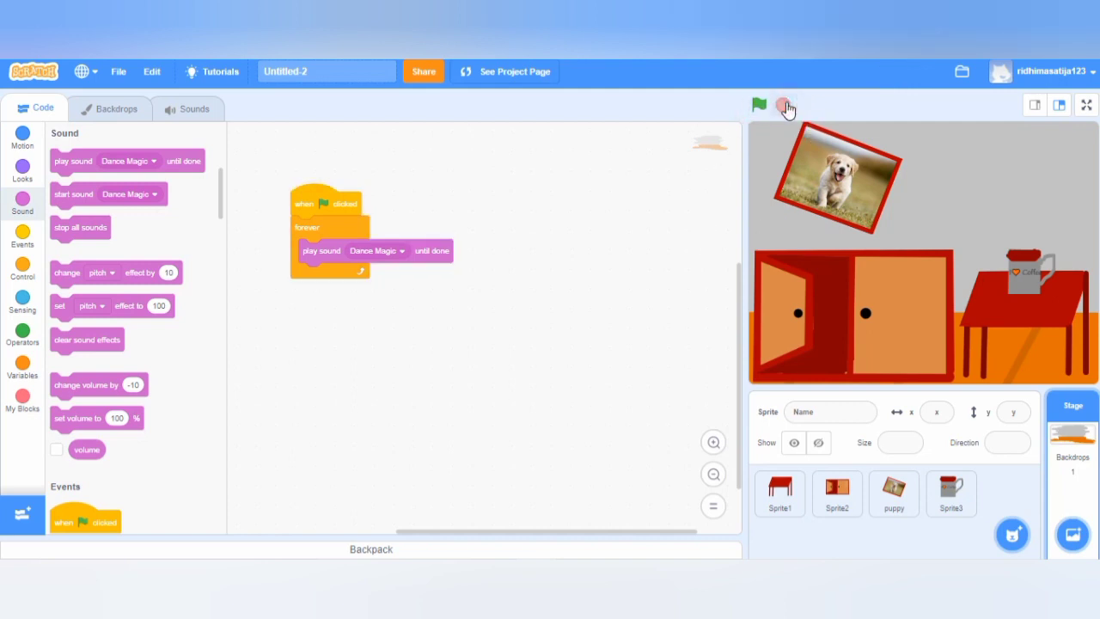
- Try a start sound Dance Magic block in the forever loop, run it, and put the play sound until done block back
{"action": "left_click", "coordinate": [434, 251]}
{"action": "left_click_drag", "start_coordinate": [407, 254], "coordinate": [194, 164]}
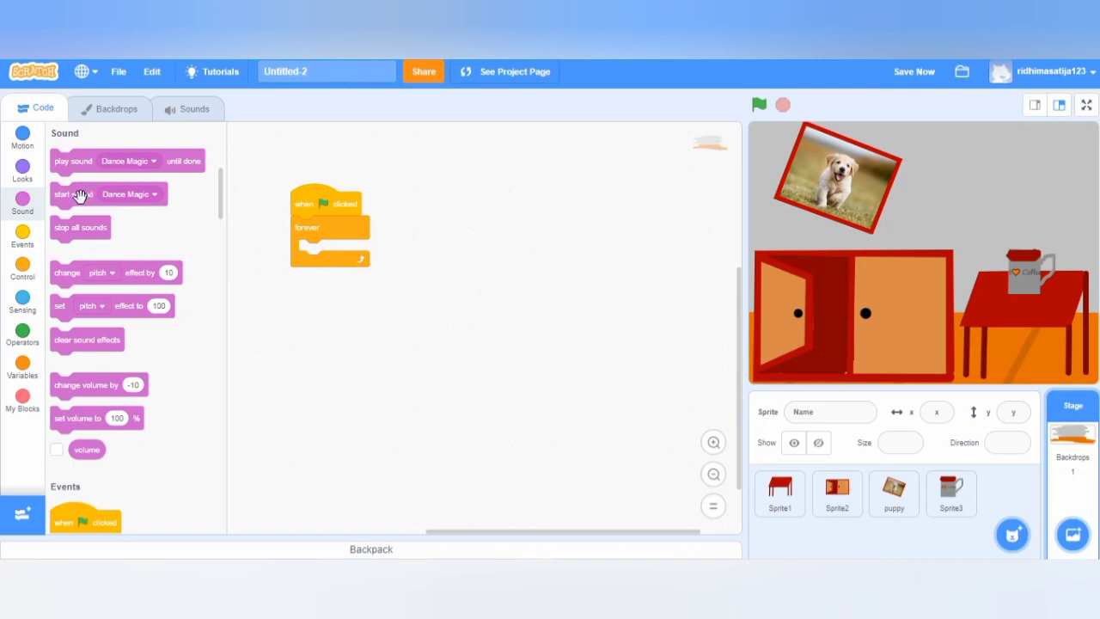
{"action": "left_click_drag", "start_coordinate": [79, 194], "coordinate": [323, 258]}
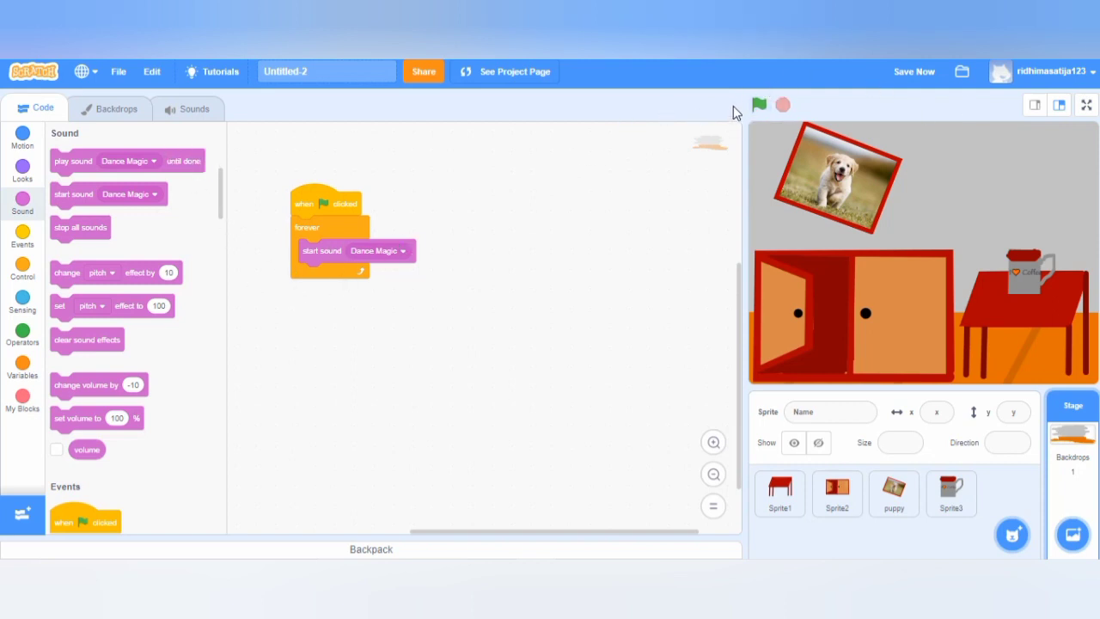
{"action": "left_click", "coordinate": [759, 106]}
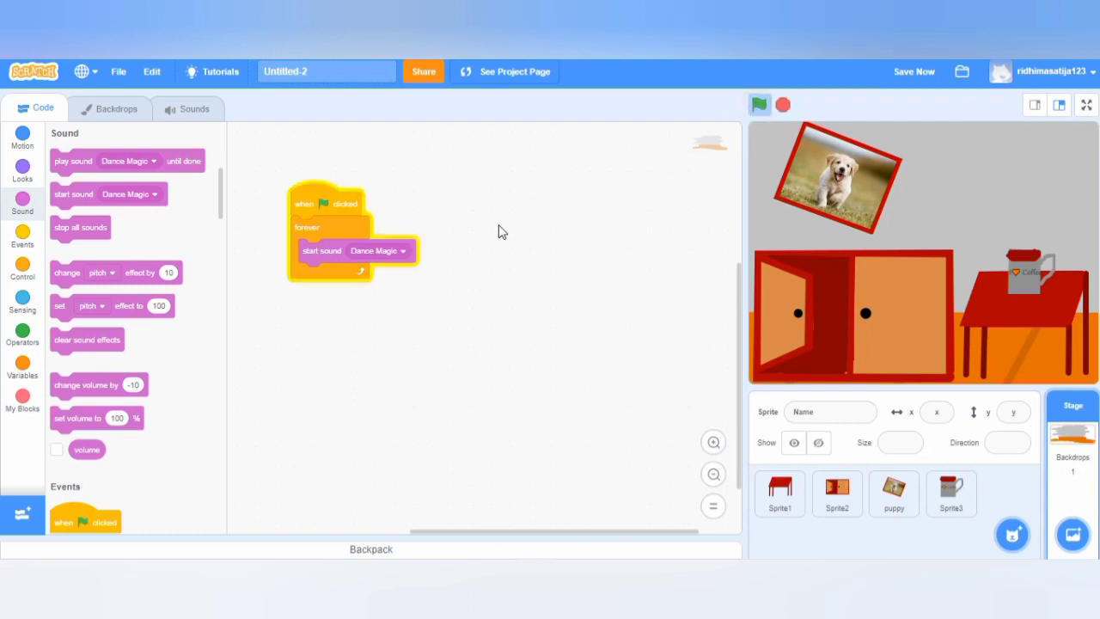
{"action": "left_click_drag", "start_coordinate": [324, 250], "coordinate": [91, 210]}
{"action": "left_click", "coordinate": [783, 105]}
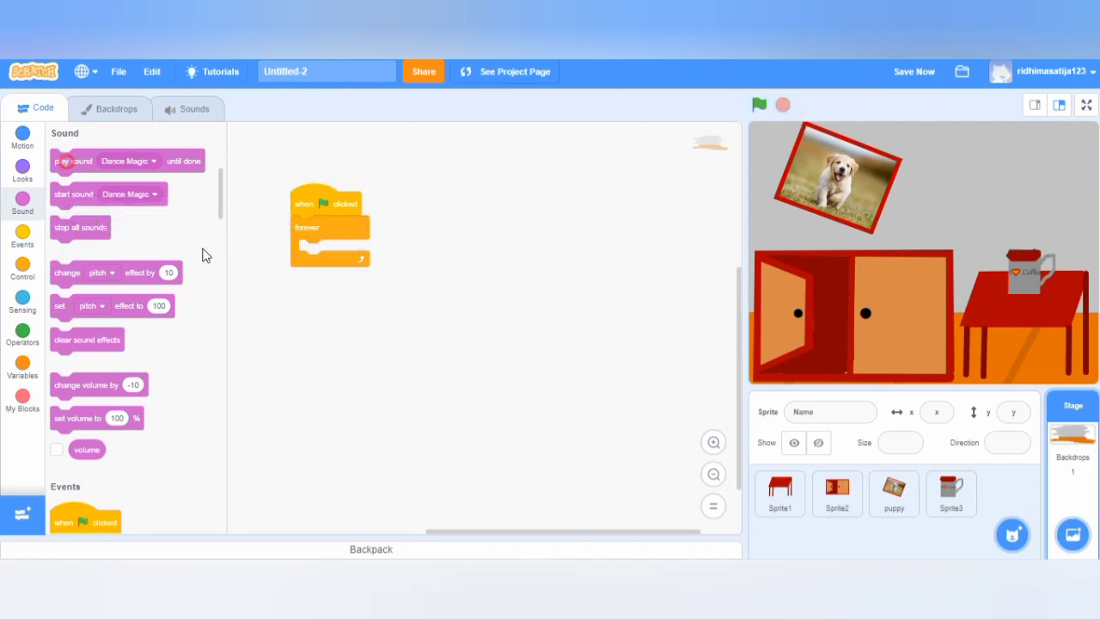
{"action": "left_click_drag", "start_coordinate": [65, 161], "coordinate": [314, 255]}
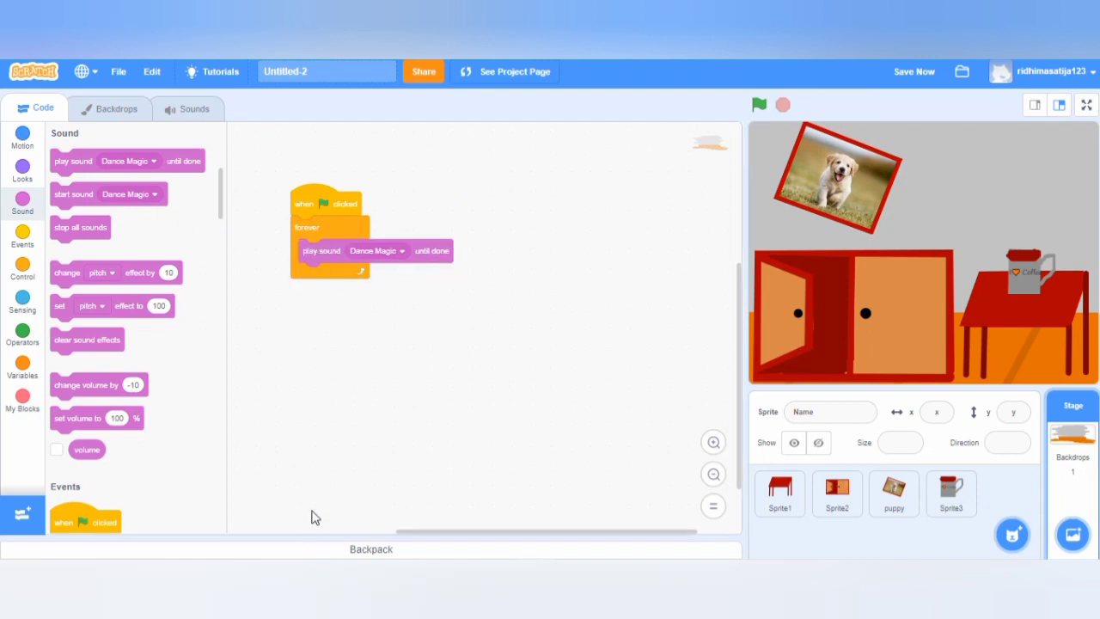
{"action": "left_click_drag", "start_coordinate": [305, 228], "coordinate": [276, 210]}
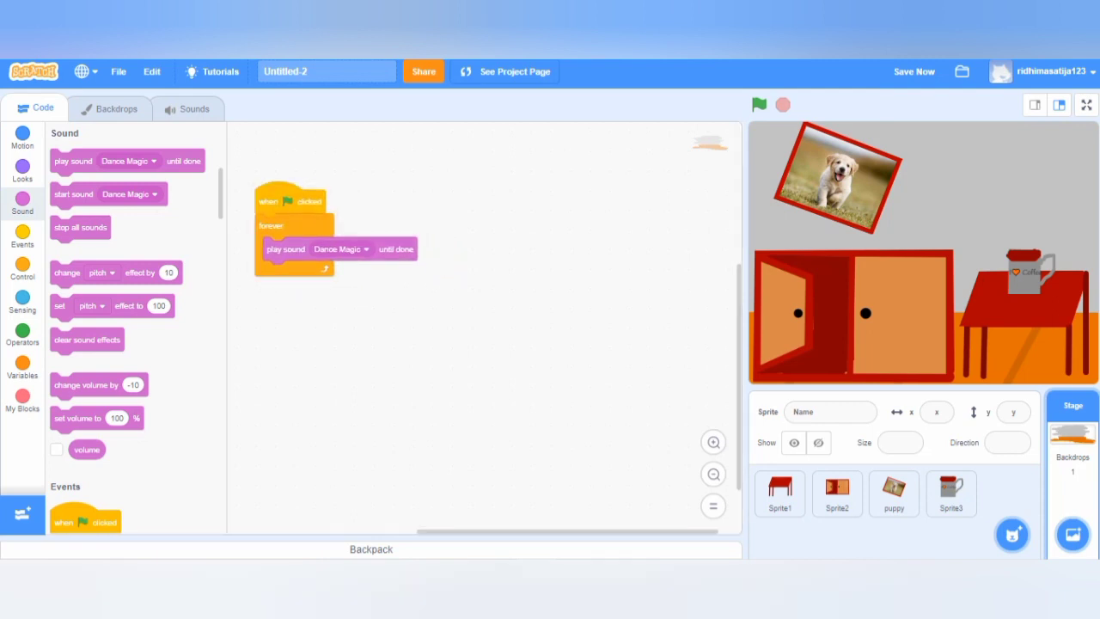
- Move the mug sprite to x 263, y -72 on the table and show its Events blocks
{"action": "left_click", "coordinate": [959, 488]}
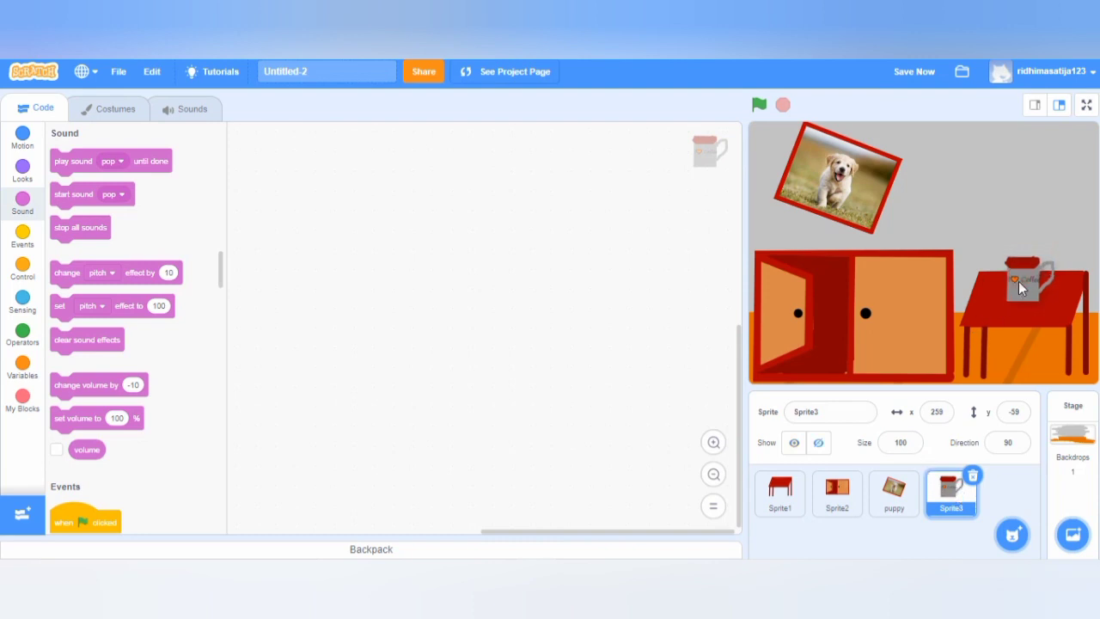
{"action": "mouse_move", "coordinate": [1019, 281]}
{"action": "left_mouse_down"}
{"action": "mouse_move", "coordinate": [1016, 291]}
{"action": "mouse_move", "coordinate": [1023, 283]}
{"action": "left_mouse_up"}
{"action": "left_click", "coordinate": [20, 230]}
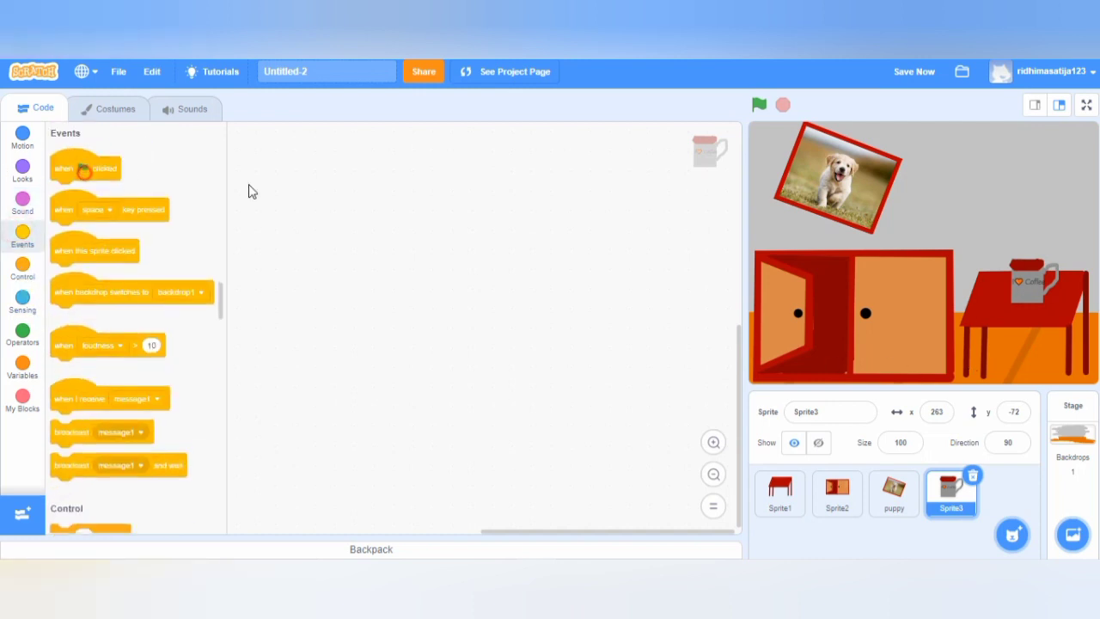
- Start a mug script that goes to x 263, y -72 when the green flag is clicked, and test-run it
{"action": "left_click_drag", "start_coordinate": [249, 191], "coordinate": [372, 184]}
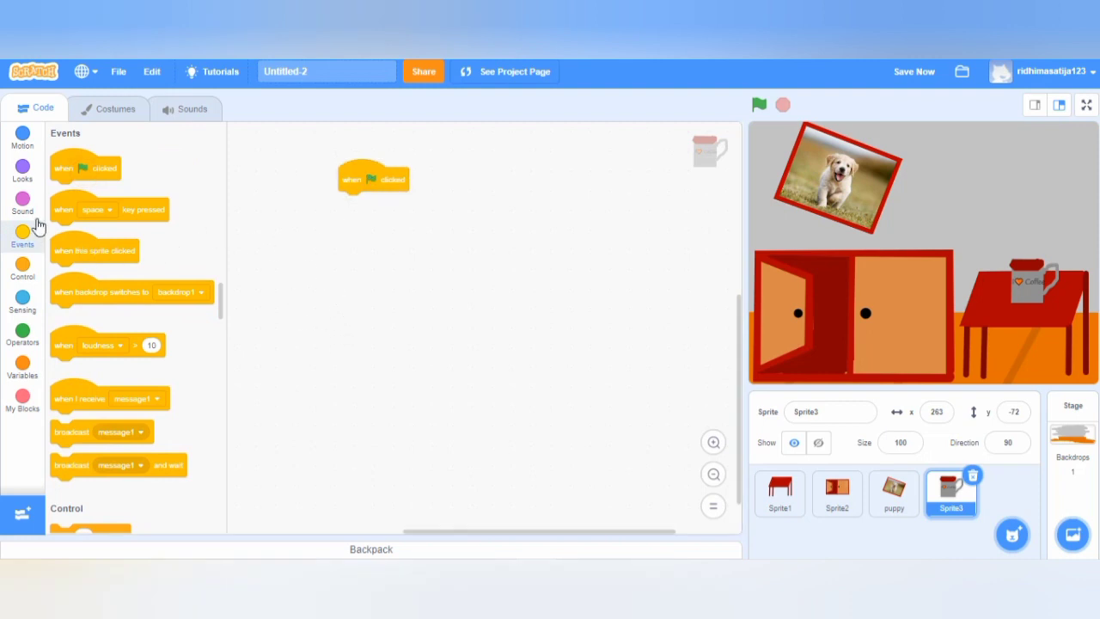
{"action": "left_click", "coordinate": [32, 153]}
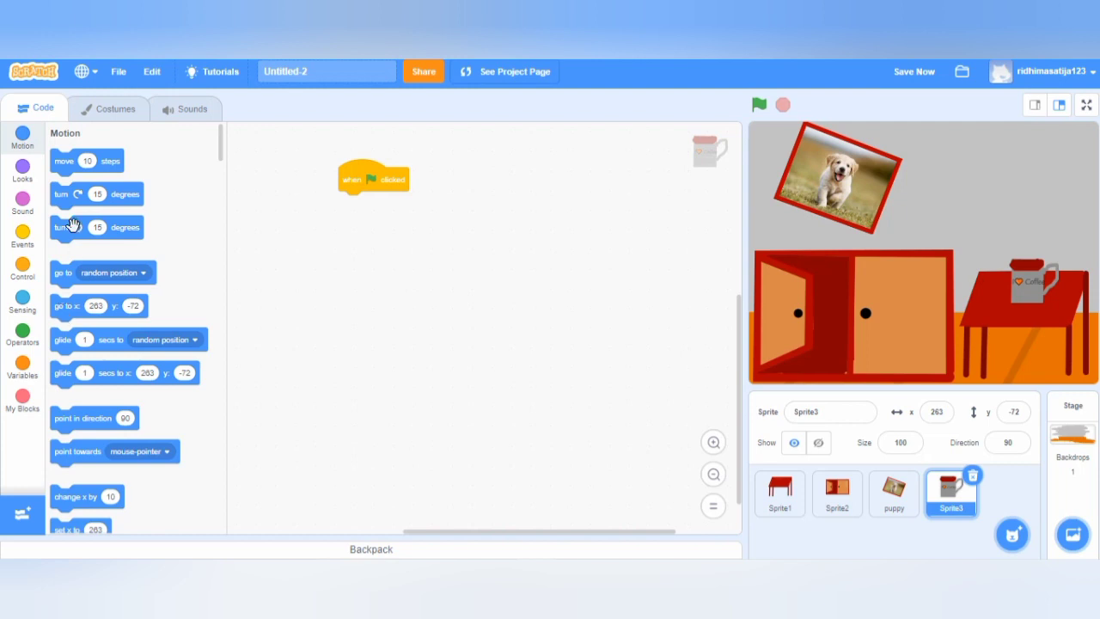
{"action": "left_click_drag", "start_coordinate": [66, 311], "coordinate": [347, 203]}
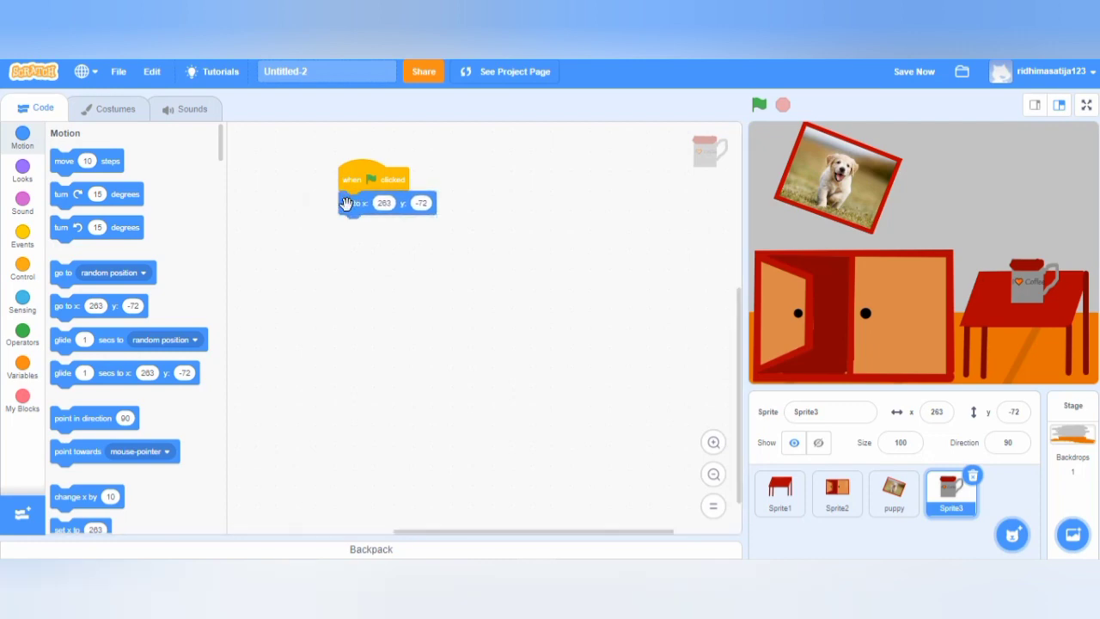
{"action": "left_click", "coordinate": [759, 104]}
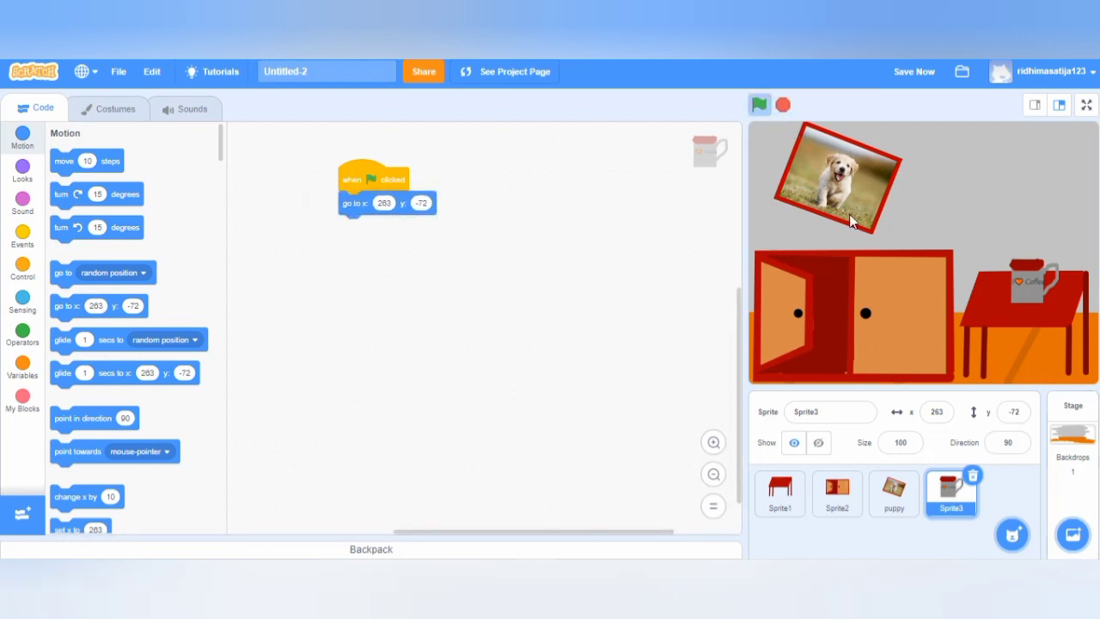
{"action": "left_click", "coordinate": [783, 105]}
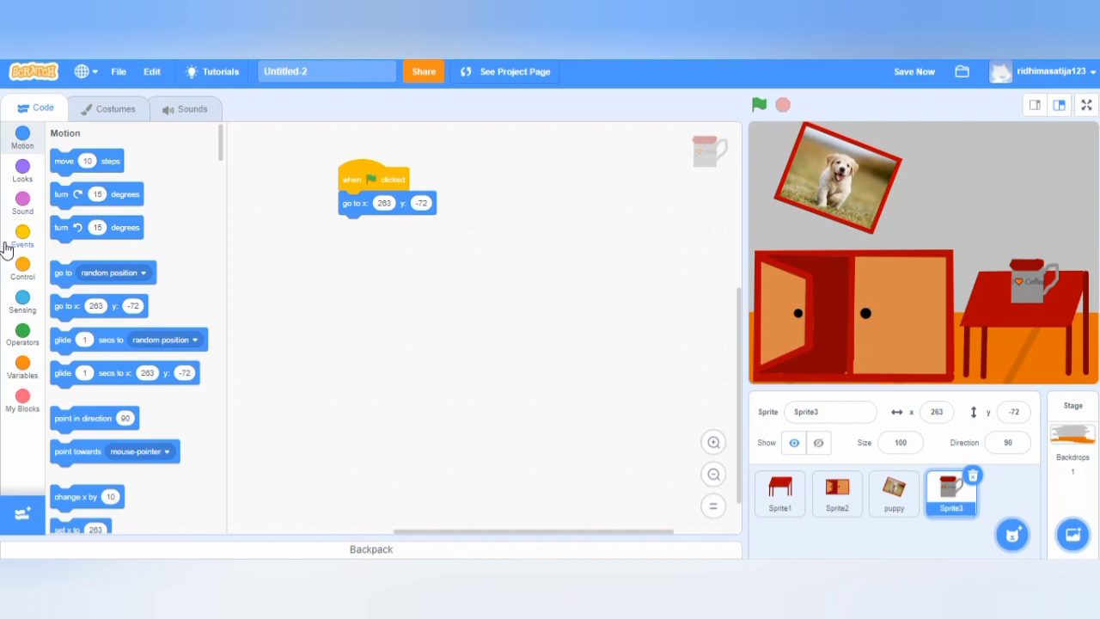
- Insert a switch costume to costume1 block above the mug's go to block and check the costume in the mug's costume list
{"action": "left_click", "coordinate": [31, 176]}
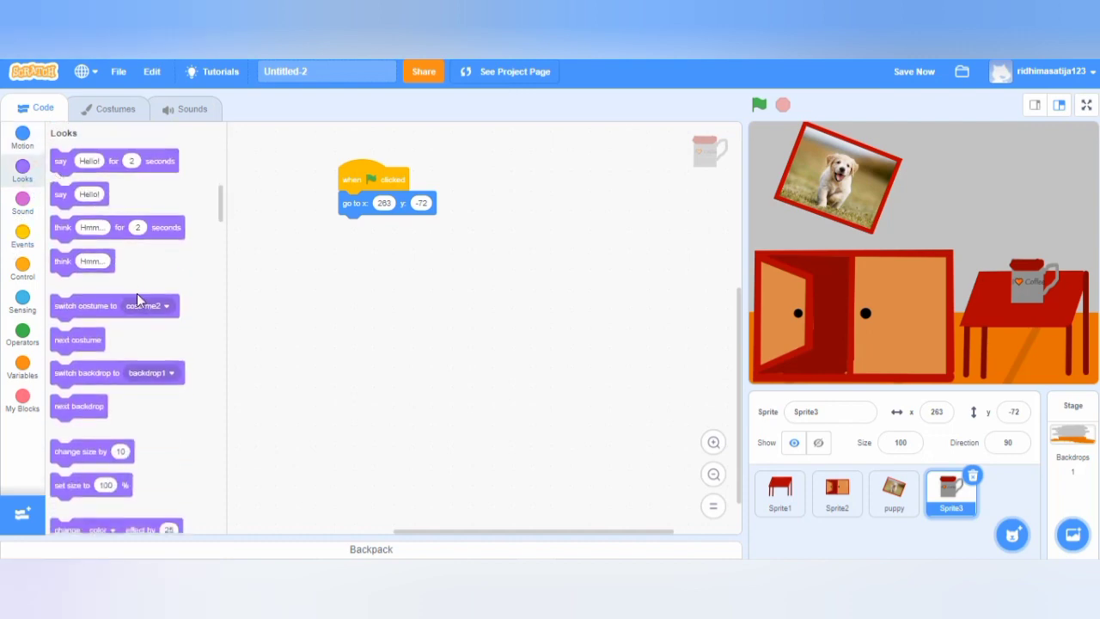
{"action": "left_click_drag", "start_coordinate": [86, 304], "coordinate": [409, 210]}
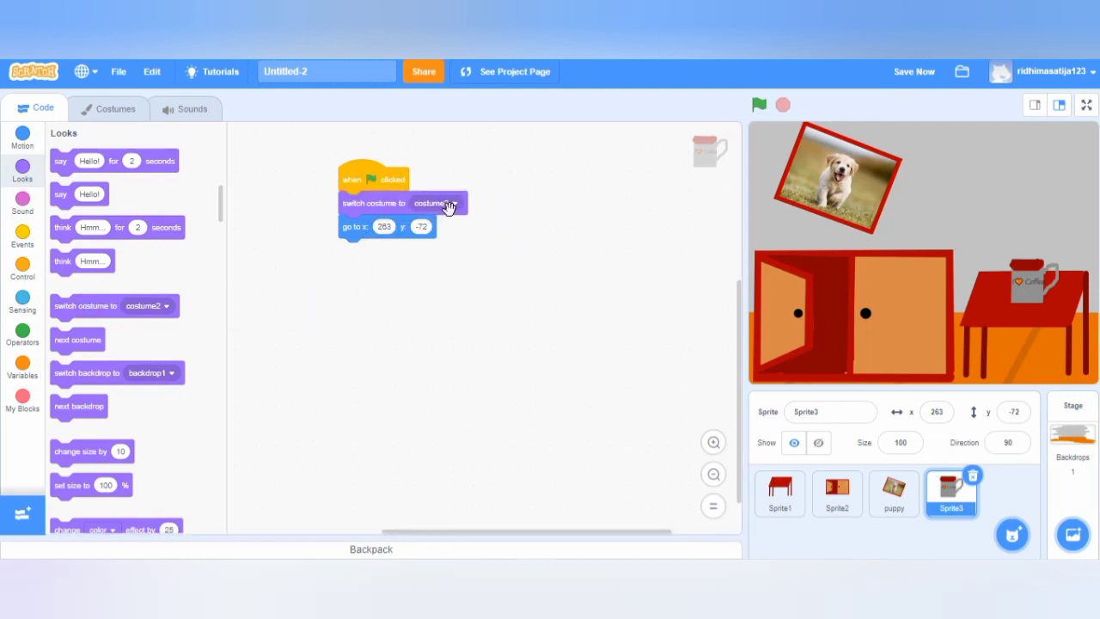
{"action": "left_click", "coordinate": [434, 205]}
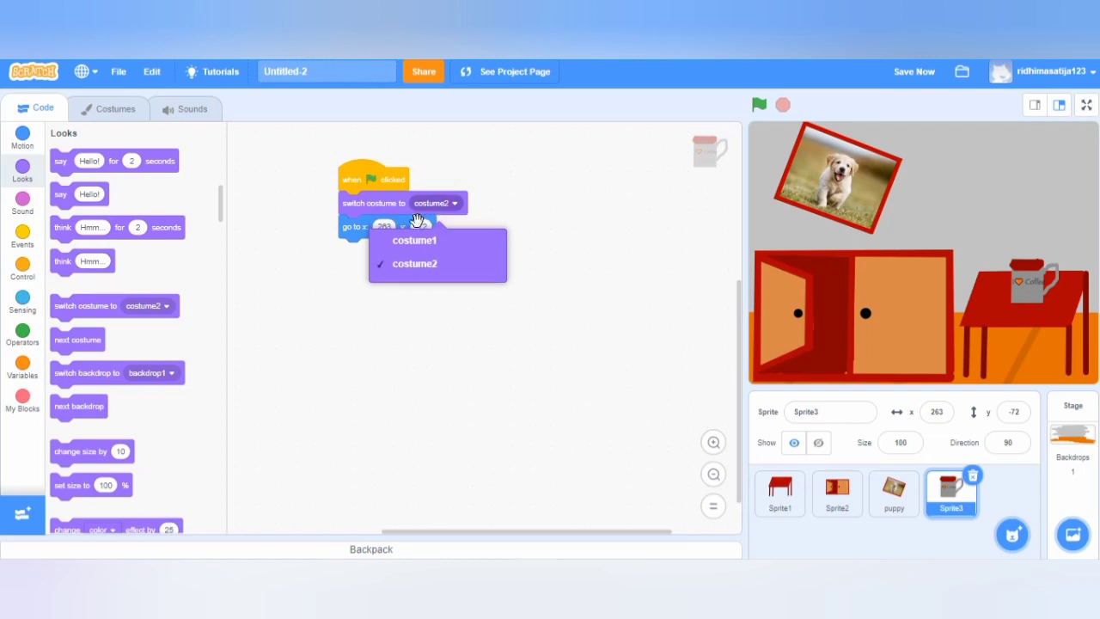
{"action": "left_click", "coordinate": [414, 241]}
{"action": "left_click", "coordinate": [114, 109]}
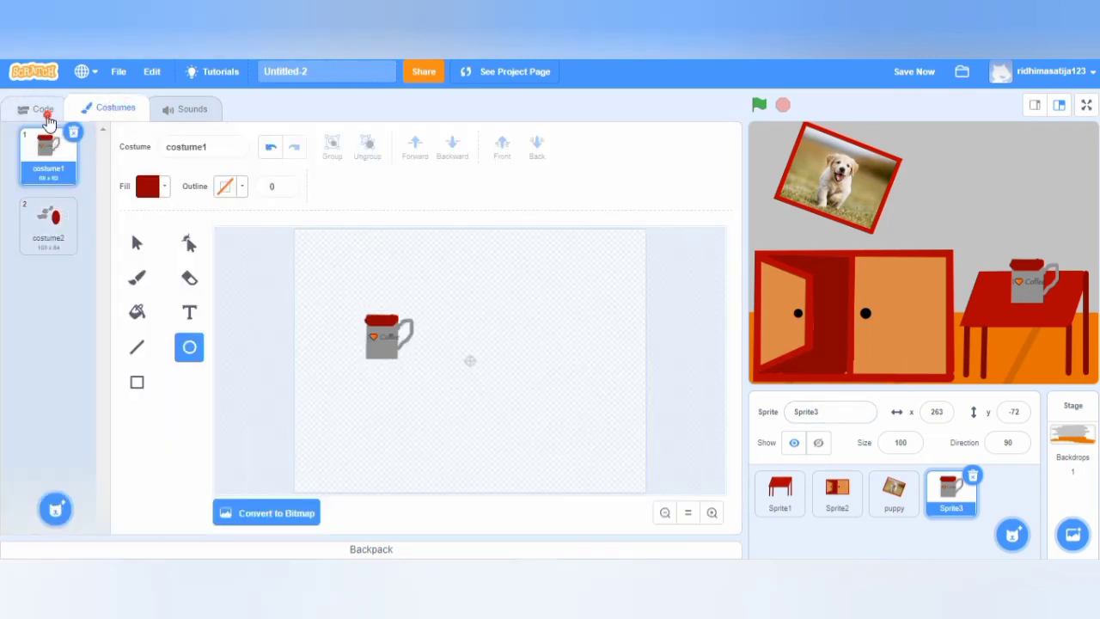
{"action": "left_click", "coordinate": [43, 109]}
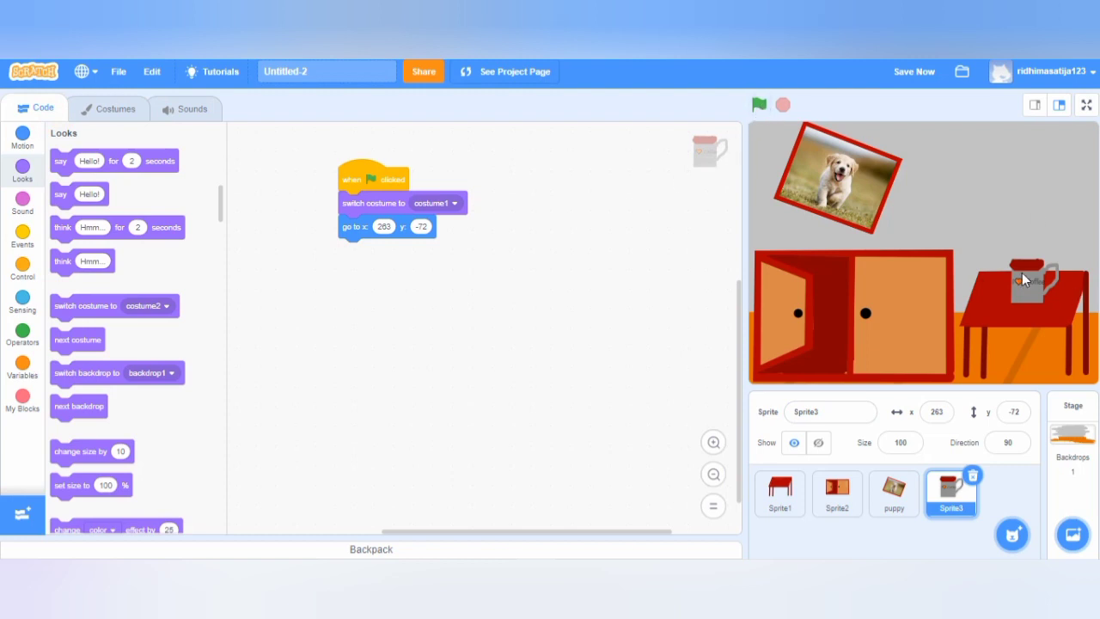
- Build a second mug script that switches to costume2 when this sprite is clicked, reusing a copy of the costume block
{"action": "left_click", "coordinate": [32, 239]}
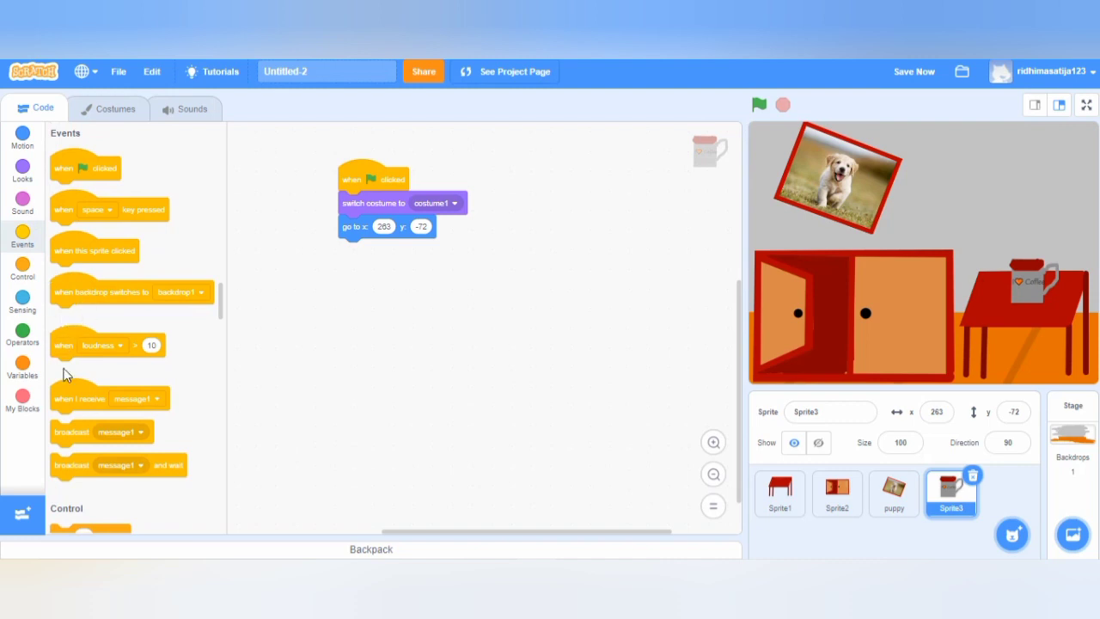
{"action": "left_click_drag", "start_coordinate": [92, 250], "coordinate": [387, 304]}
{"action": "right_click", "coordinate": [362, 200]}
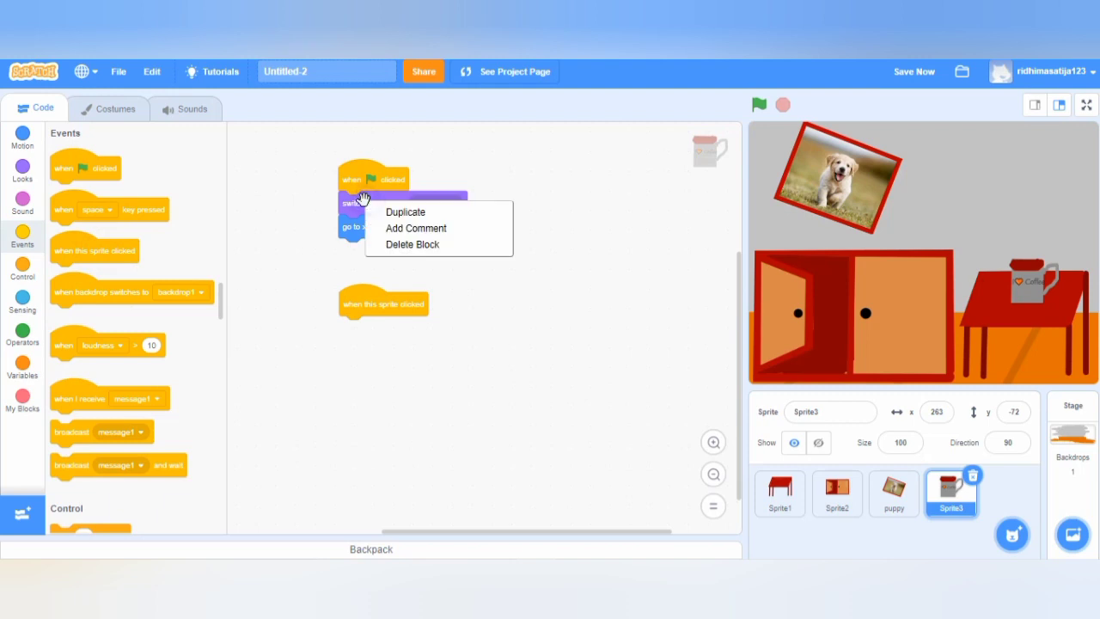
{"action": "left_click", "coordinate": [383, 212]}
{"action": "left_click", "coordinate": [557, 318]}
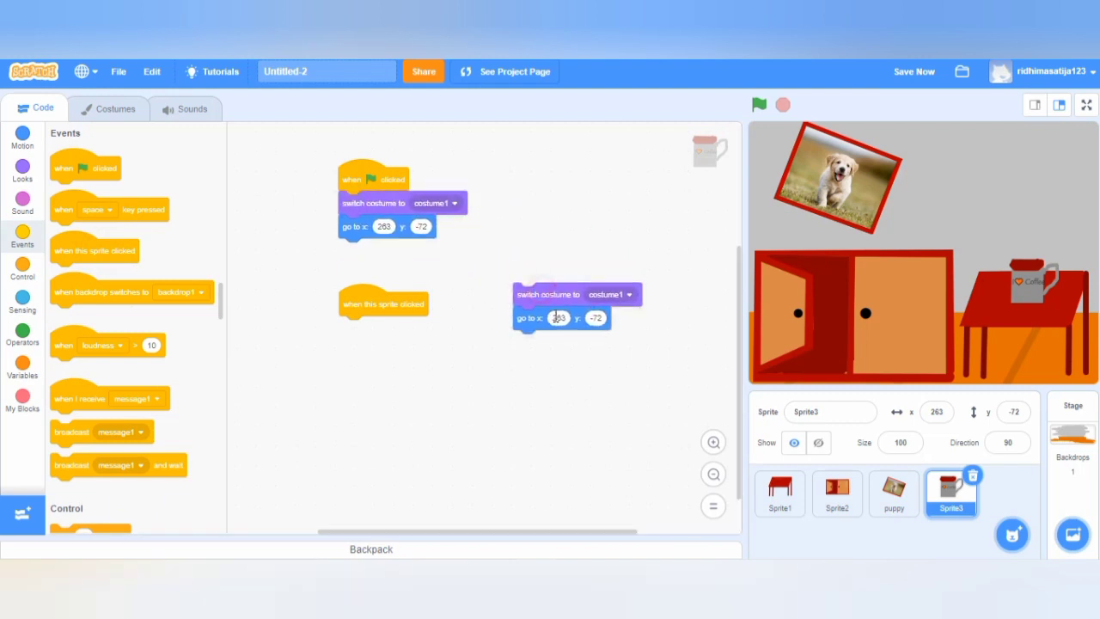
{"action": "left_click_drag", "start_coordinate": [557, 318], "coordinate": [92, 299]}
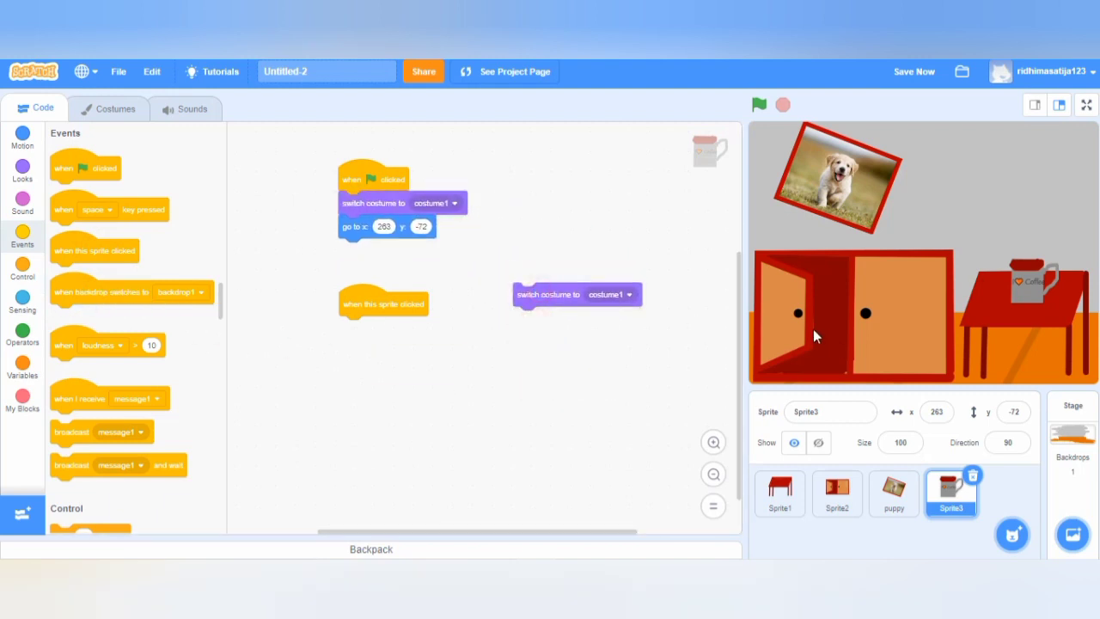
{"action": "left_click_drag", "start_coordinate": [539, 296], "coordinate": [354, 331]}
{"action": "left_click", "coordinate": [432, 327]}
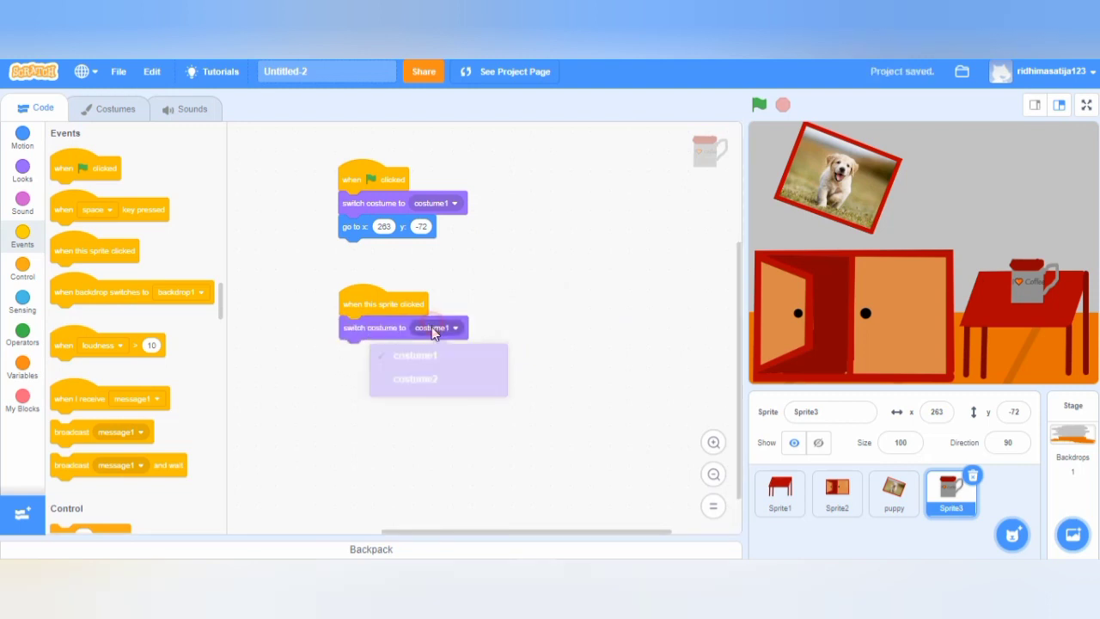
{"action": "left_click", "coordinate": [433, 328]}
{"action": "left_click", "coordinate": [429, 389]}
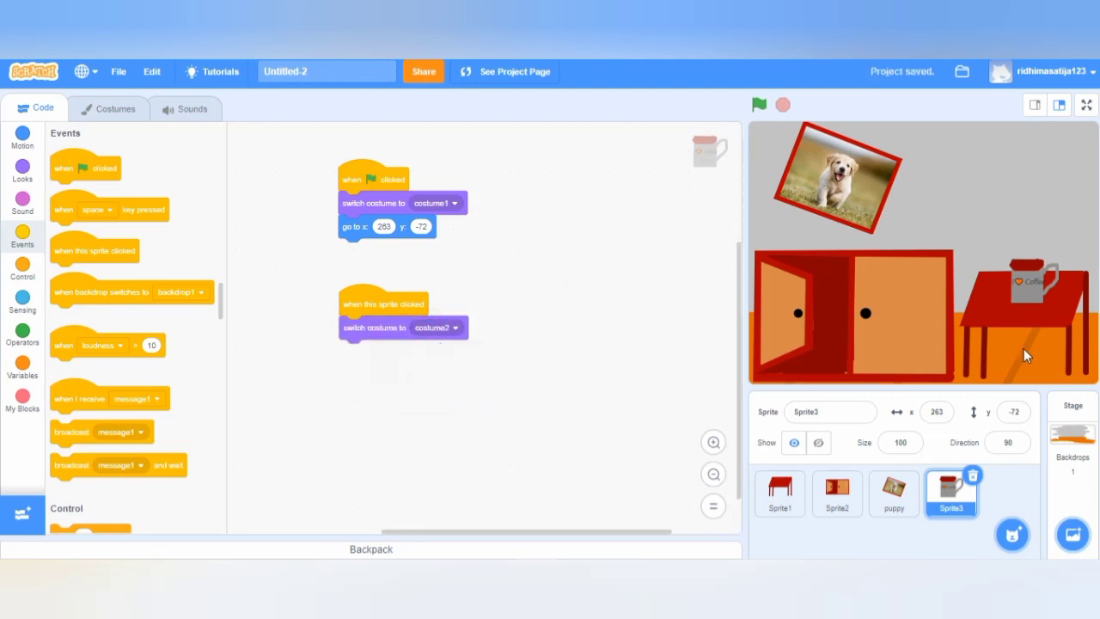
- Place the broken mug on the floor at x 288, y -214 and add a go to block with that position to the sprite-clicked script
{"action": "left_click", "coordinate": [1017, 281]}
{"action": "left_click_drag", "start_coordinate": [1010, 254], "coordinate": [1027, 358]}
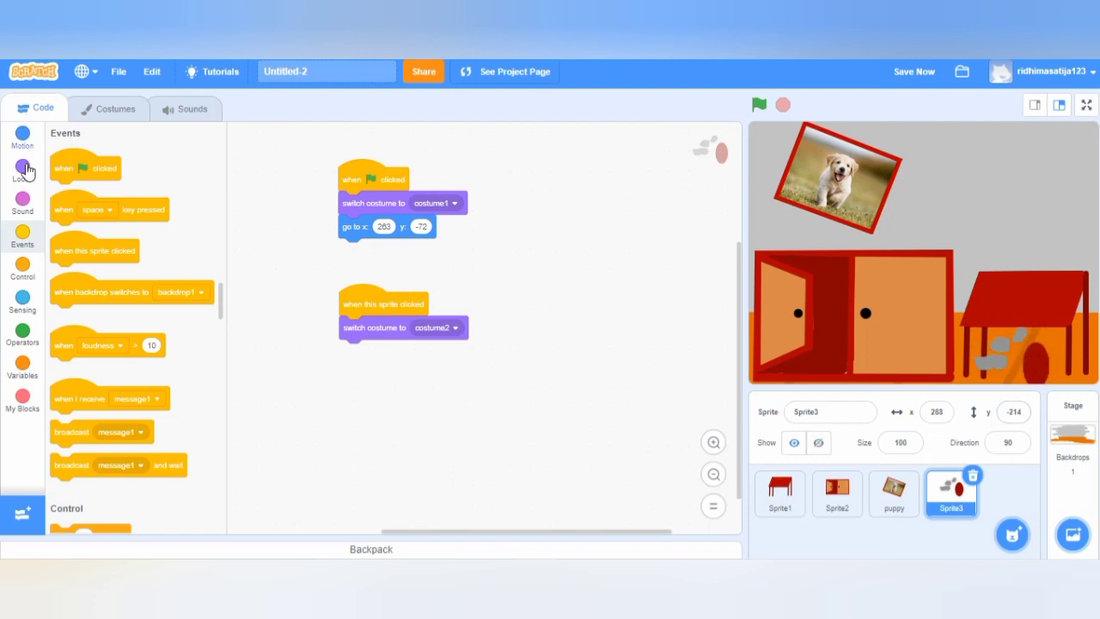
{"action": "left_click", "coordinate": [22, 167]}
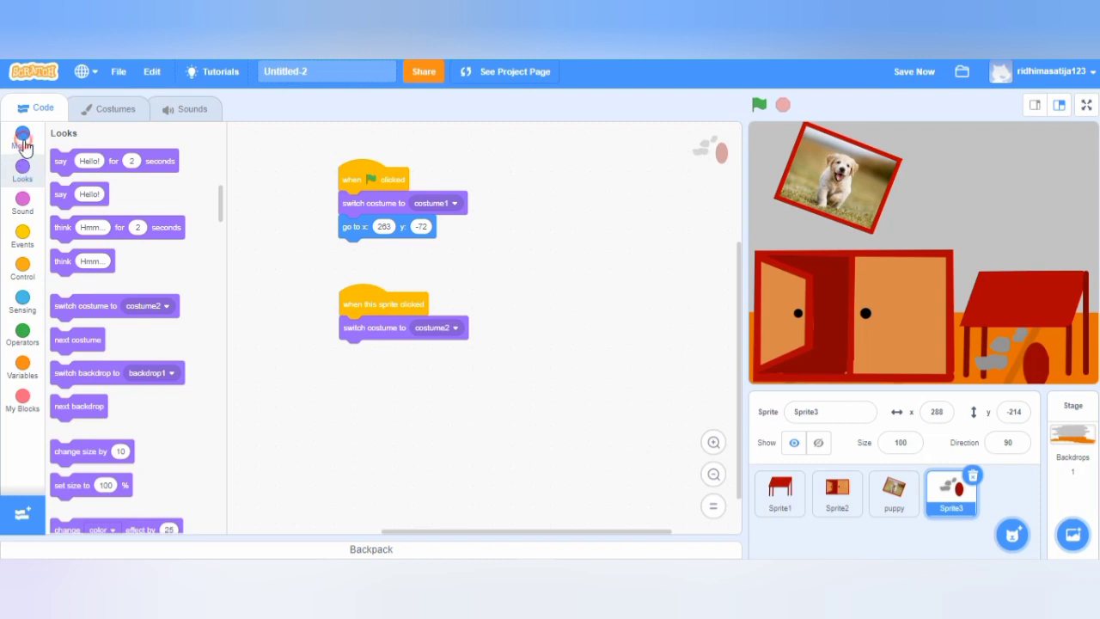
{"action": "left_click", "coordinate": [22, 136]}
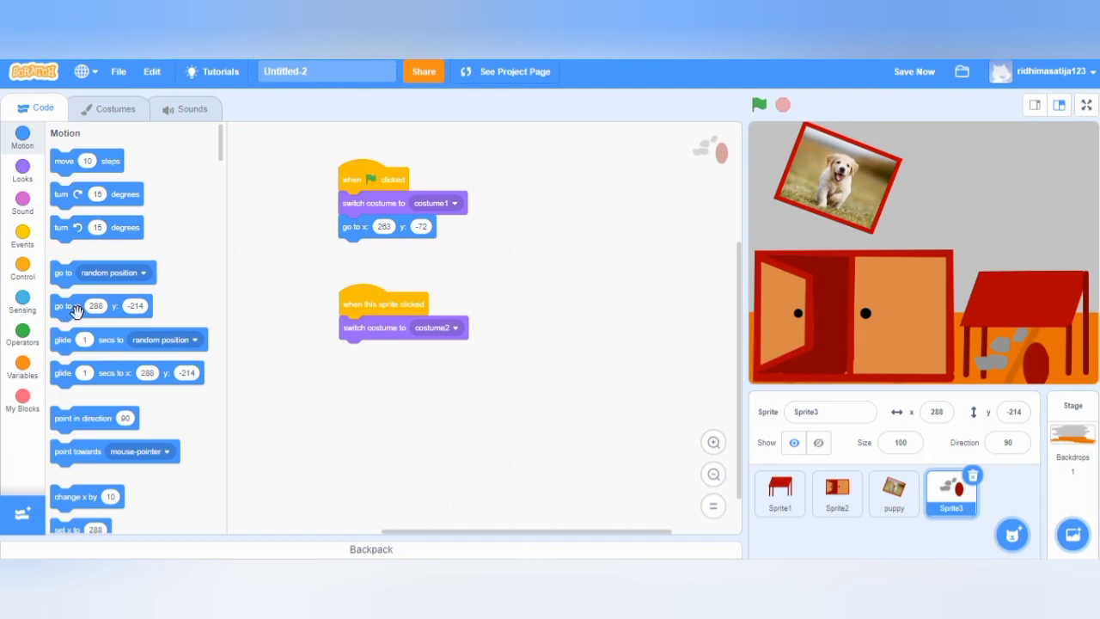
{"action": "left_click_drag", "start_coordinate": [76, 311], "coordinate": [366, 357]}
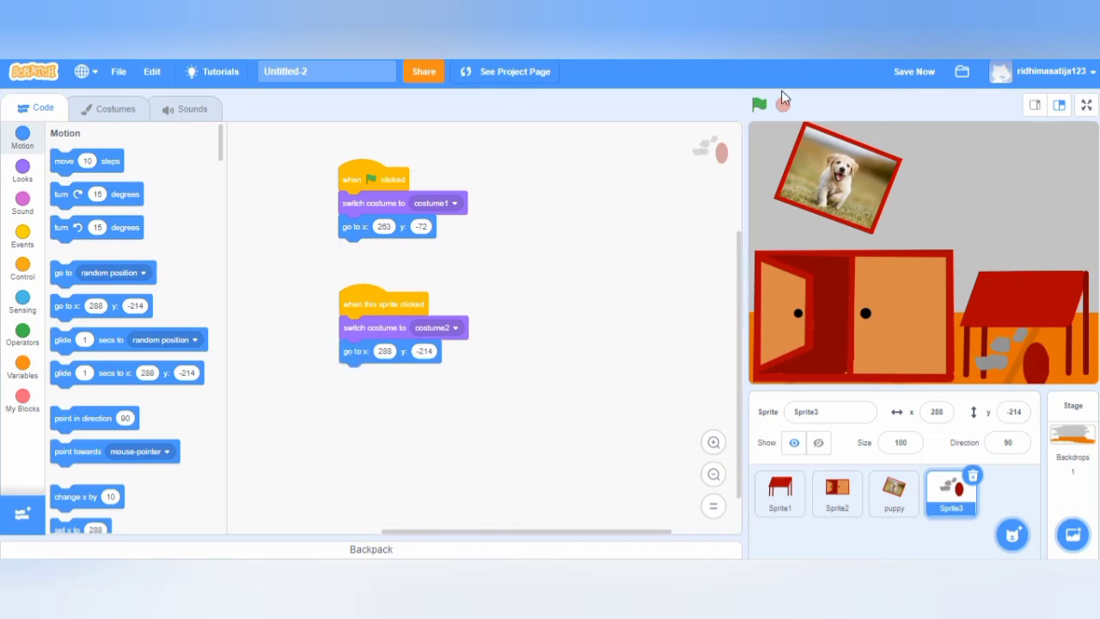
- Run the project, test breaking the mug on the stage, and stop the project
{"action": "left_click", "coordinate": [759, 104]}
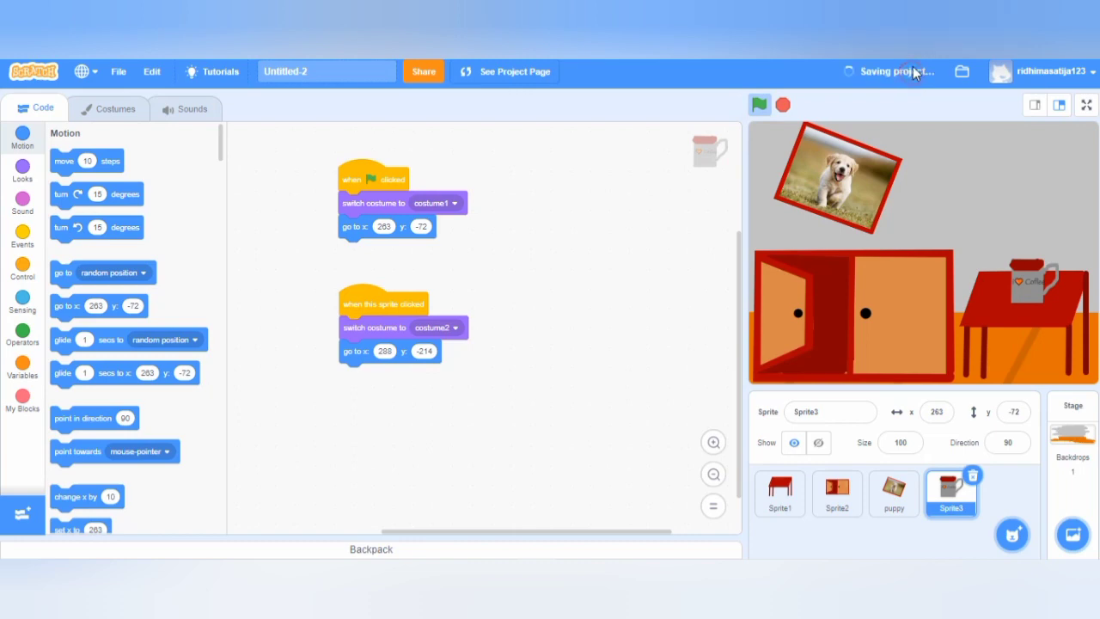
{"action": "right_click", "coordinate": [116, 62]}
{"action": "key", "text": "Escape"}
{"action": "right_click", "coordinate": [116, 62]}
{"action": "left_click", "coordinate": [155, 129]}
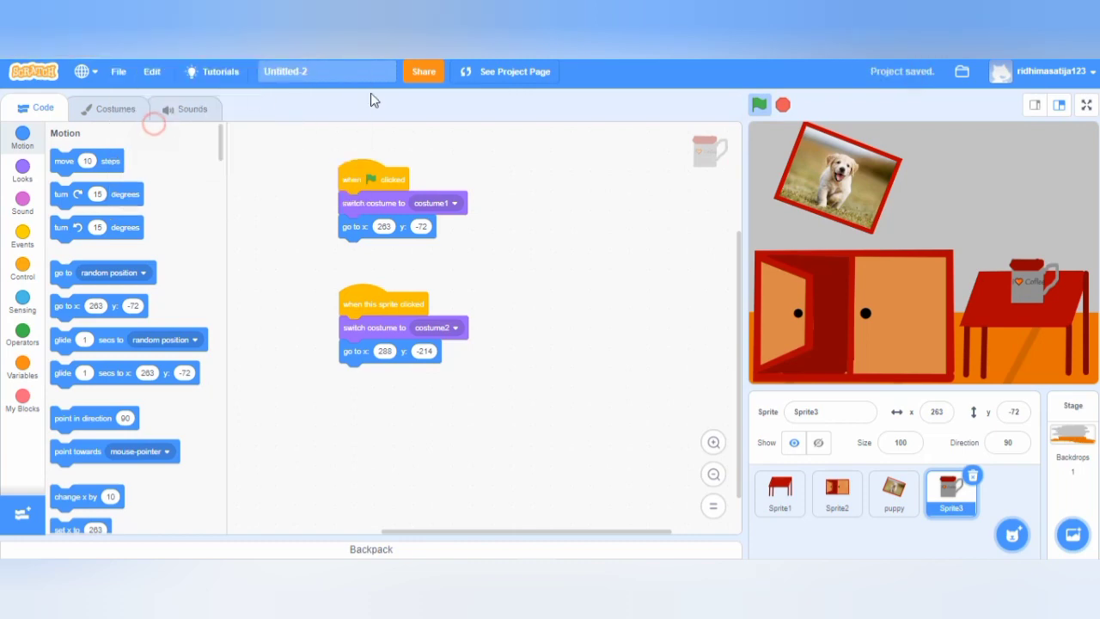
{"action": "left_click", "coordinate": [1022, 273]}
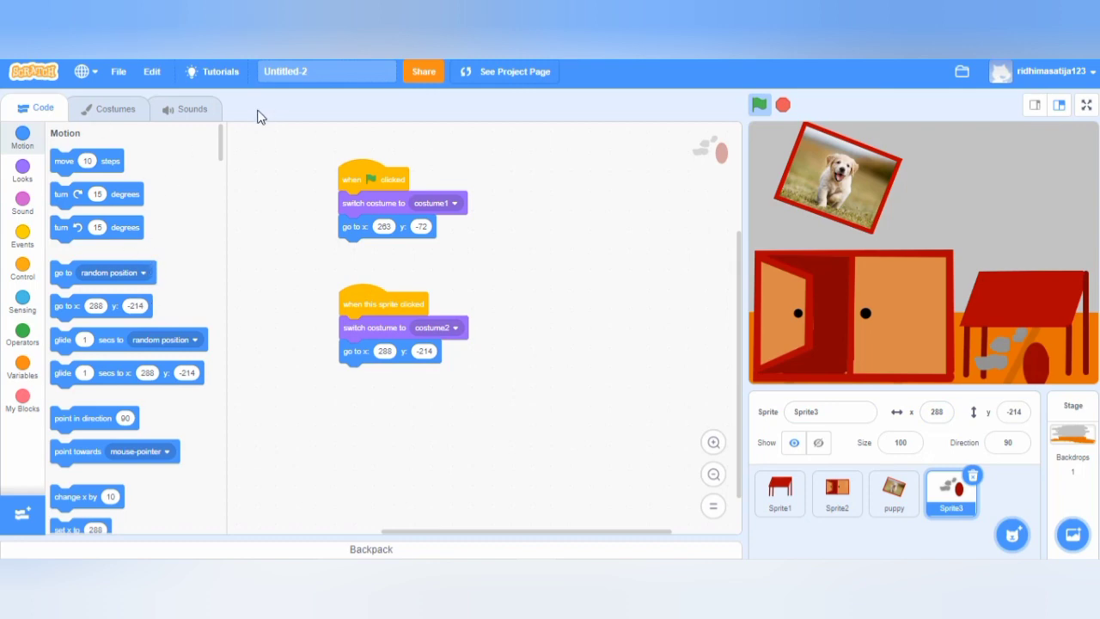
{"action": "left_click", "coordinate": [782, 105]}
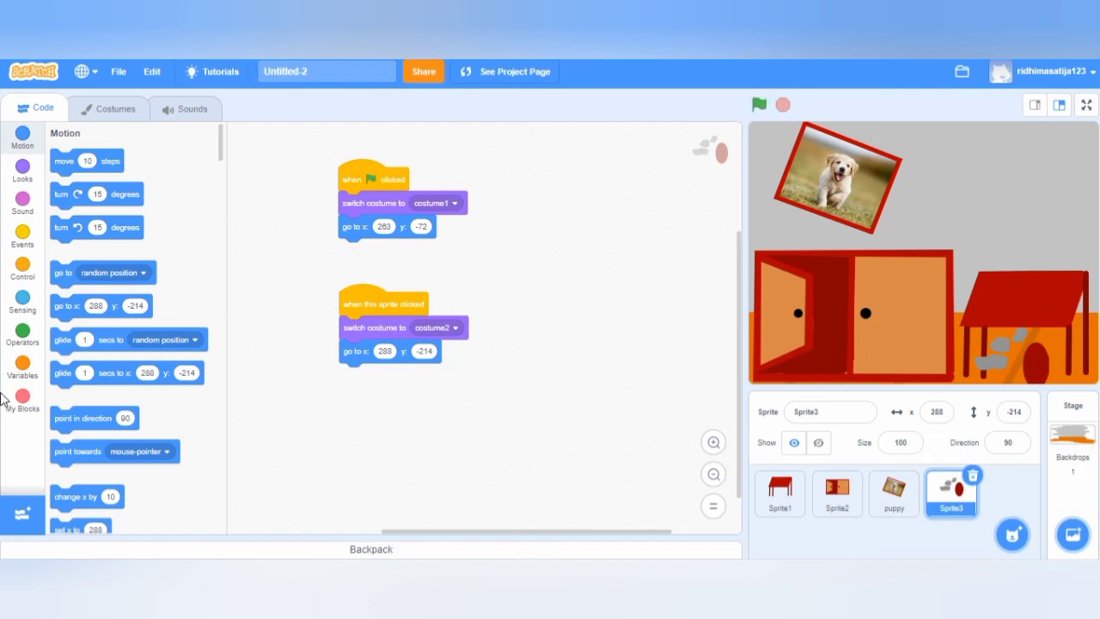
- Search the sound library for Glass, preview Glass Breaking and add it to the mug sprite
{"action": "left_click", "coordinate": [210, 117]}
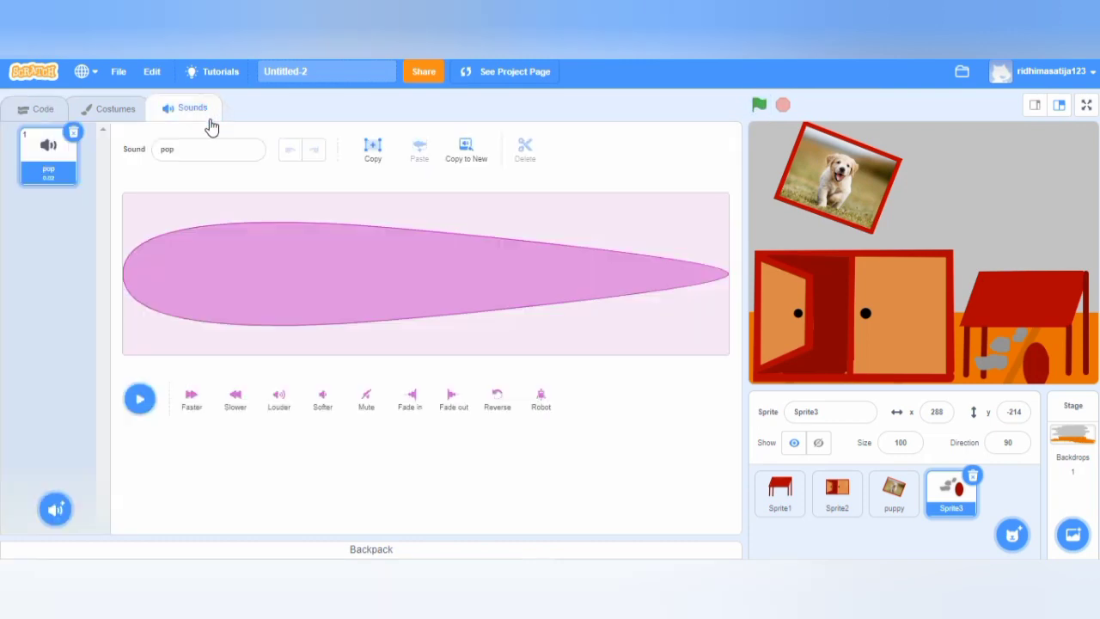
{"action": "left_click", "coordinate": [54, 511]}
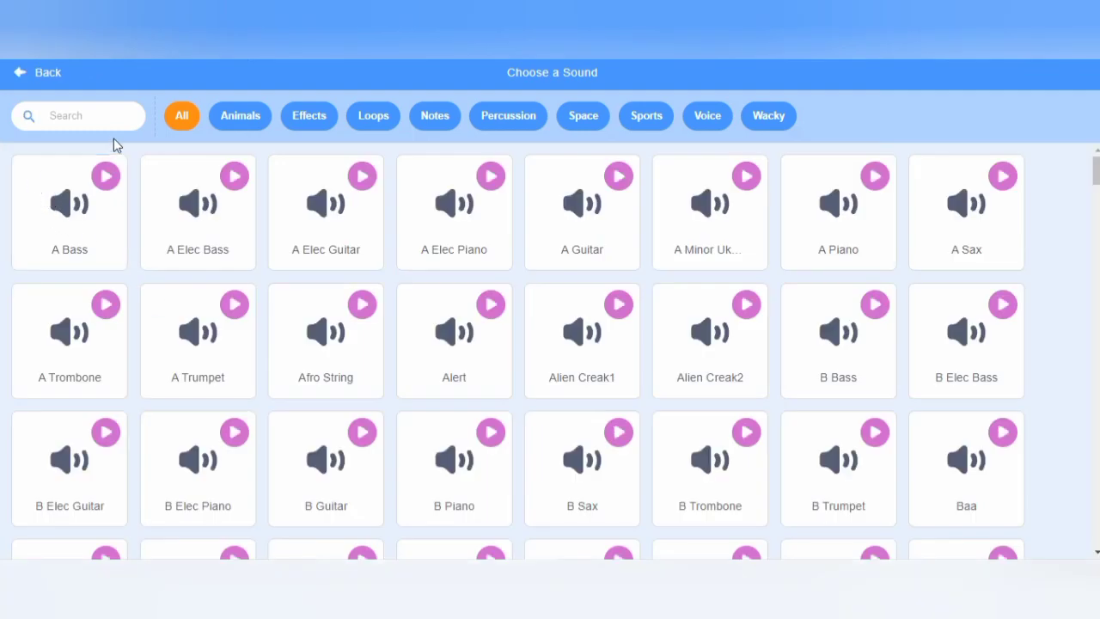
{"action": "left_click", "coordinate": [121, 117]}
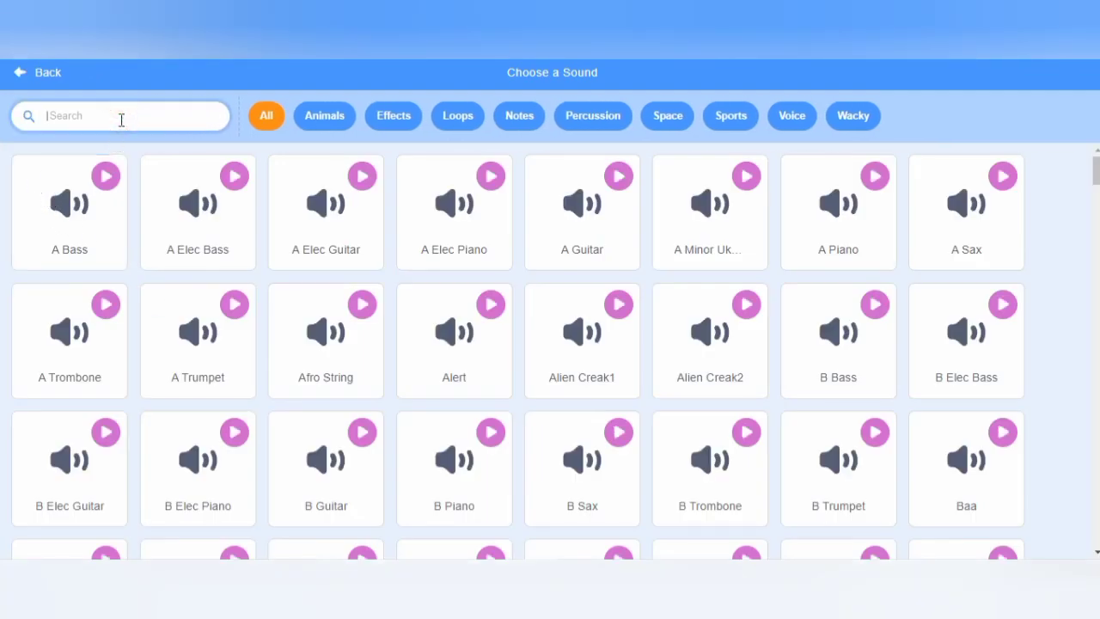
{"action": "type", "text": "Glass"}
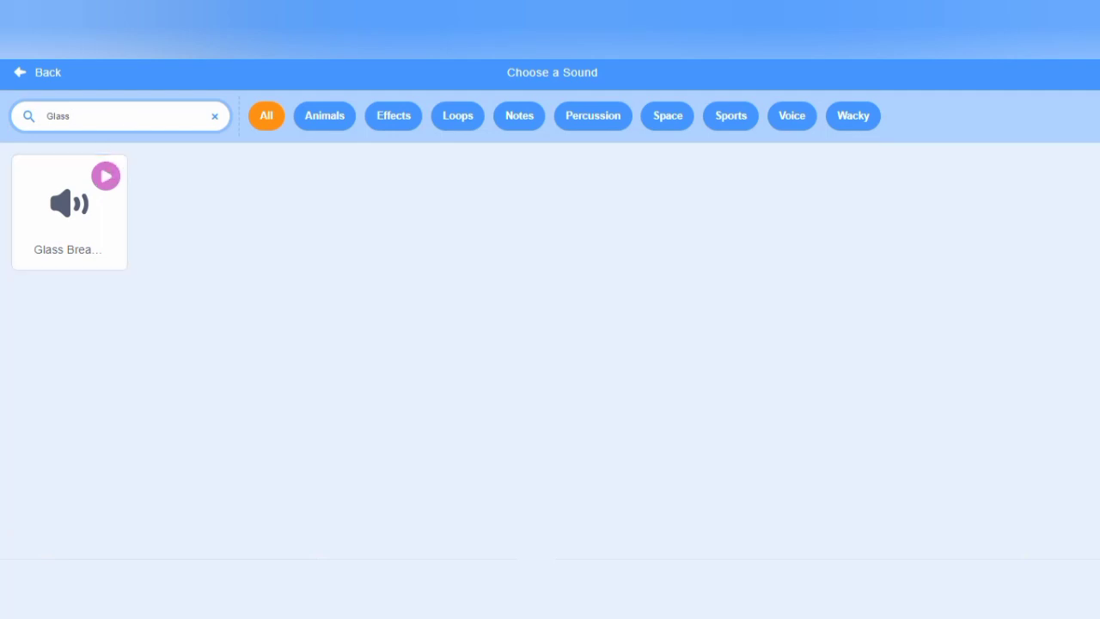
{"action": "right_click", "coordinate": [126, 33]}
{"action": "left_click", "coordinate": [170, 129]}
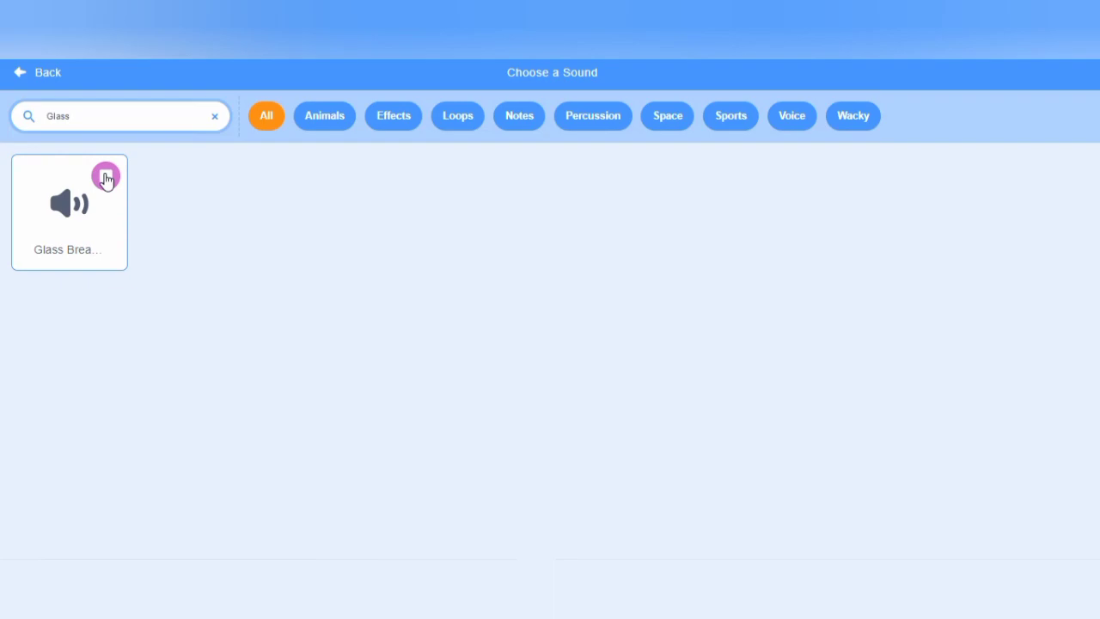
{"action": "left_click", "coordinate": [82, 237]}
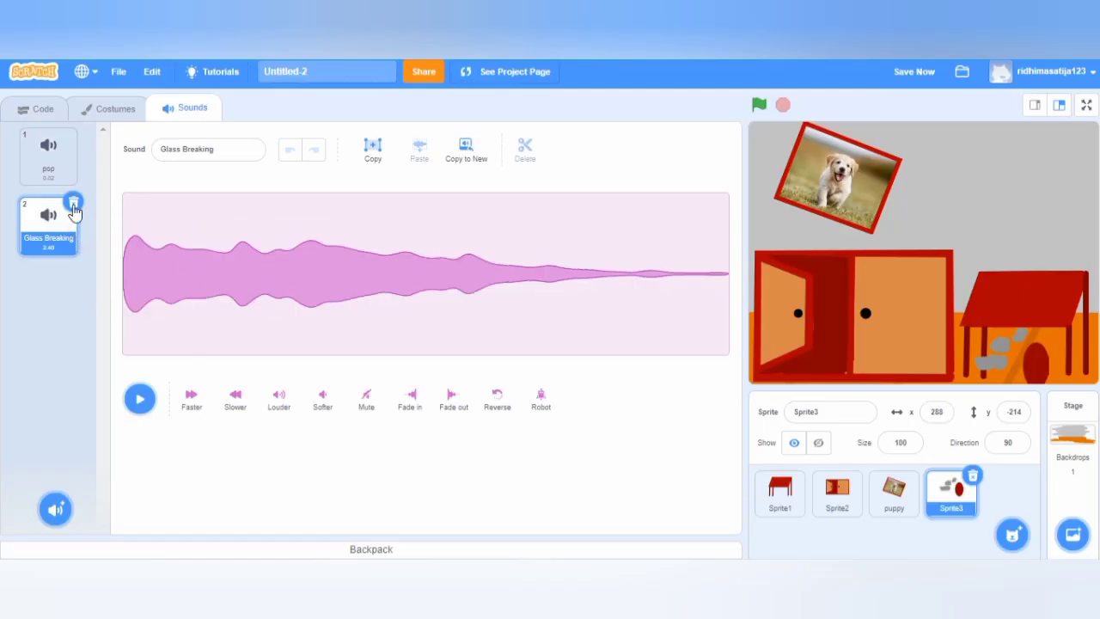
- Insert a start sound Glass Breaking block directly under the mug's when this sprite clicked block
{"action": "left_click", "coordinate": [29, 109]}
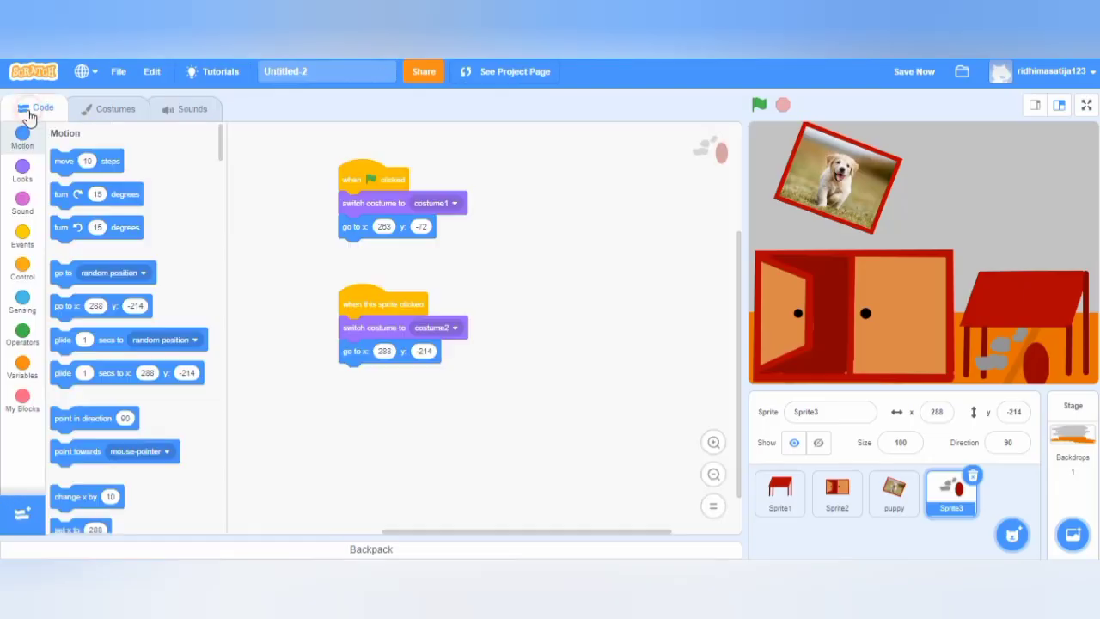
{"action": "left_click", "coordinate": [19, 200]}
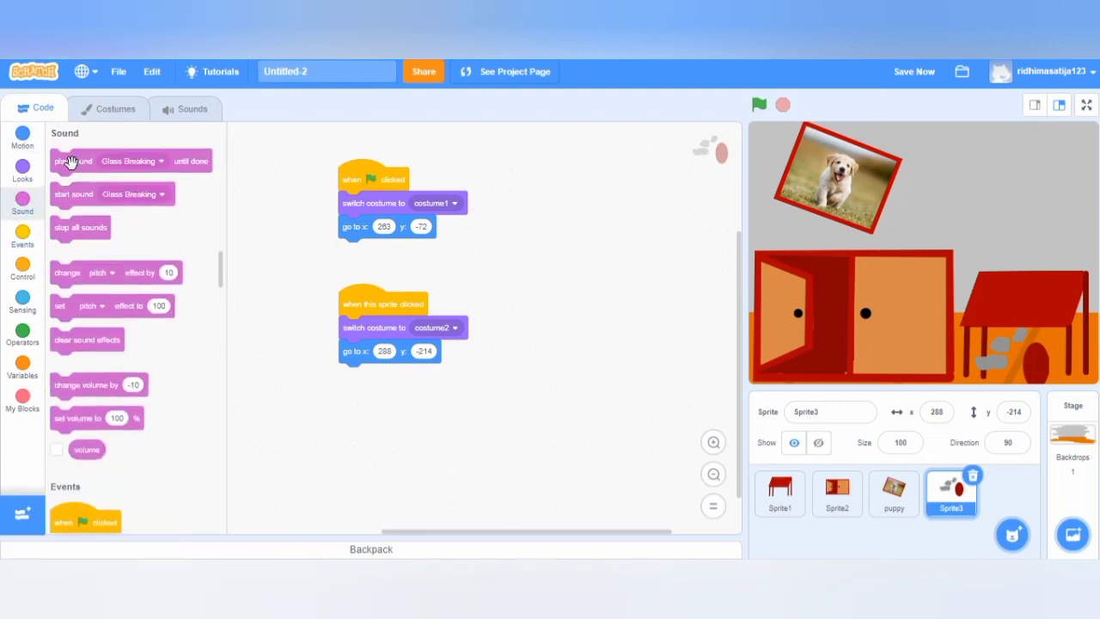
{"action": "left_click_drag", "start_coordinate": [53, 198], "coordinate": [342, 334]}
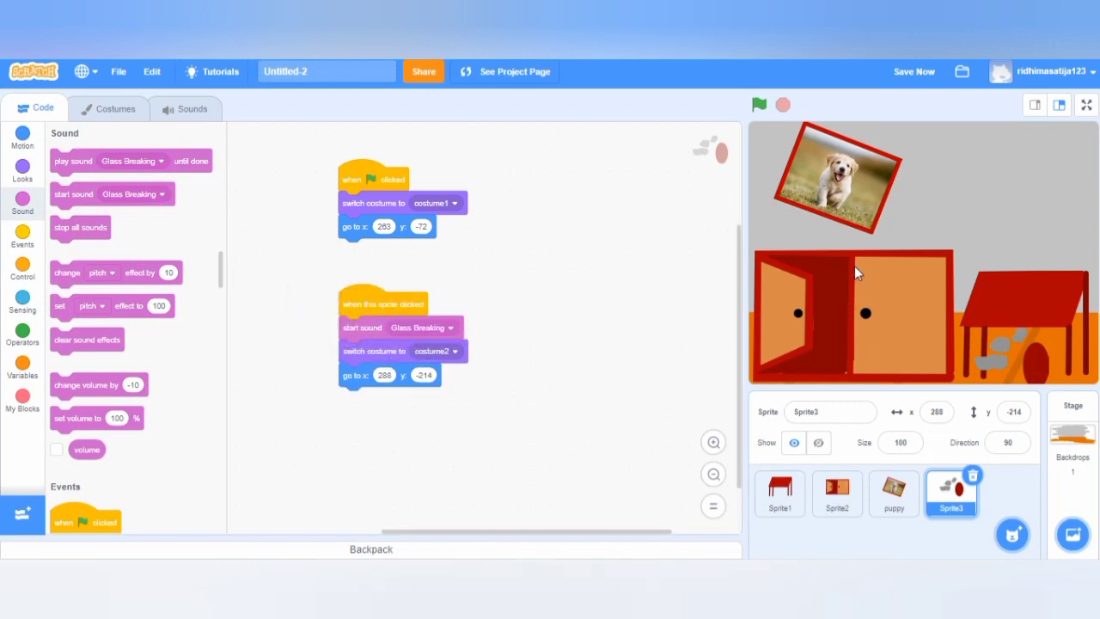
- Detach the Stage's forever music loop from its green flag block, test the mug's breaking sound, and return to the mug's scripts
{"action": "left_click", "coordinate": [1081, 423]}
{"action": "left_click_drag", "start_coordinate": [299, 273], "coordinate": [364, 328]}
{"action": "left_click", "coordinate": [758, 104]}
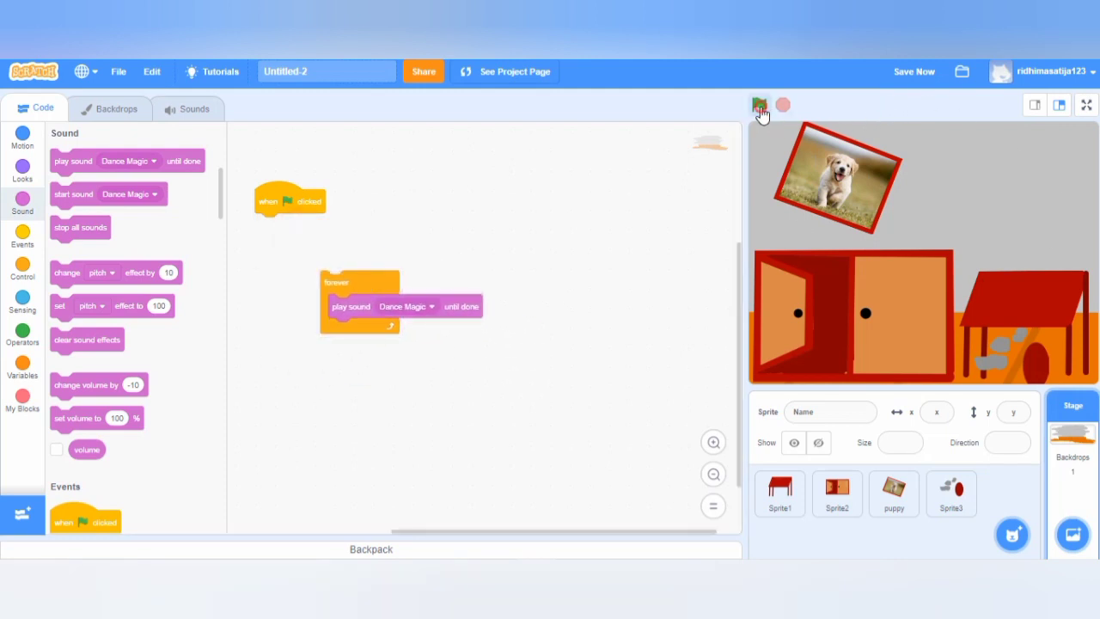
{"action": "left_click", "coordinate": [1014, 292]}
{"action": "left_click", "coordinate": [938, 499]}
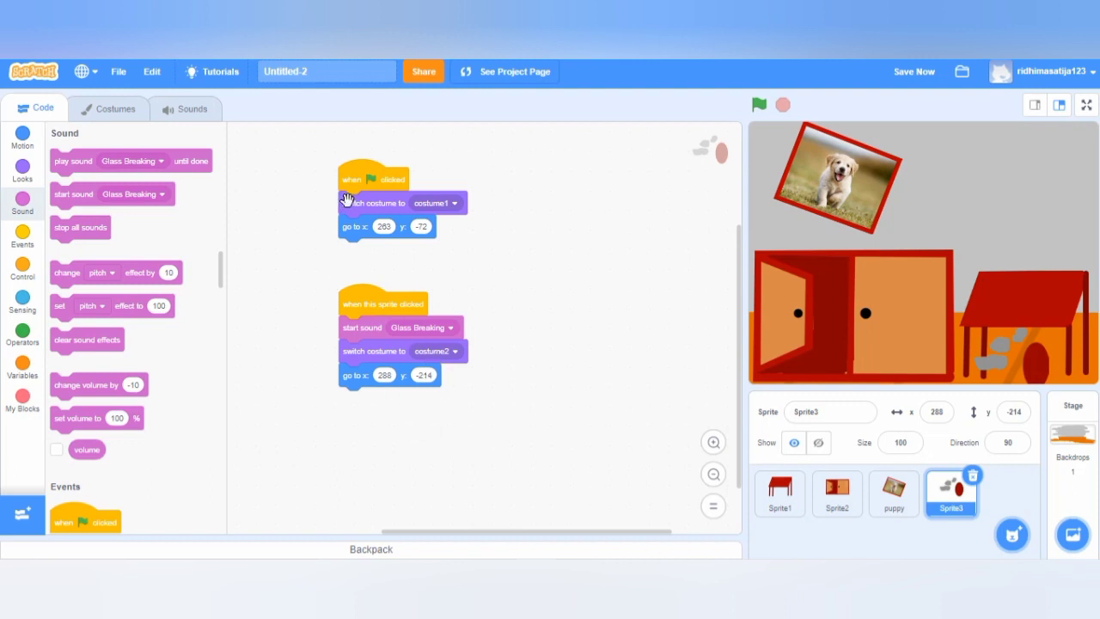
- Add a wait 3 seconds block at the end of the mug's when this sprite clicked script
{"action": "left_click", "coordinate": [19, 271]}
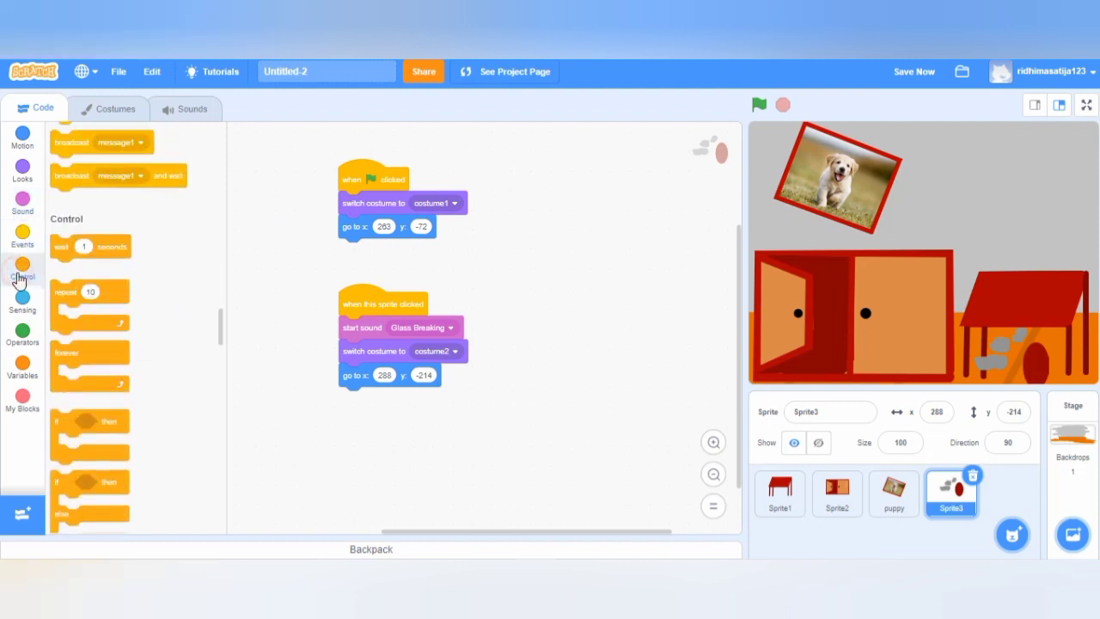
{"action": "left_click", "coordinate": [22, 234]}
{"action": "scroll", "coordinate": [26, 284], "scroll_direction": "down", "scroll_amount": 1}
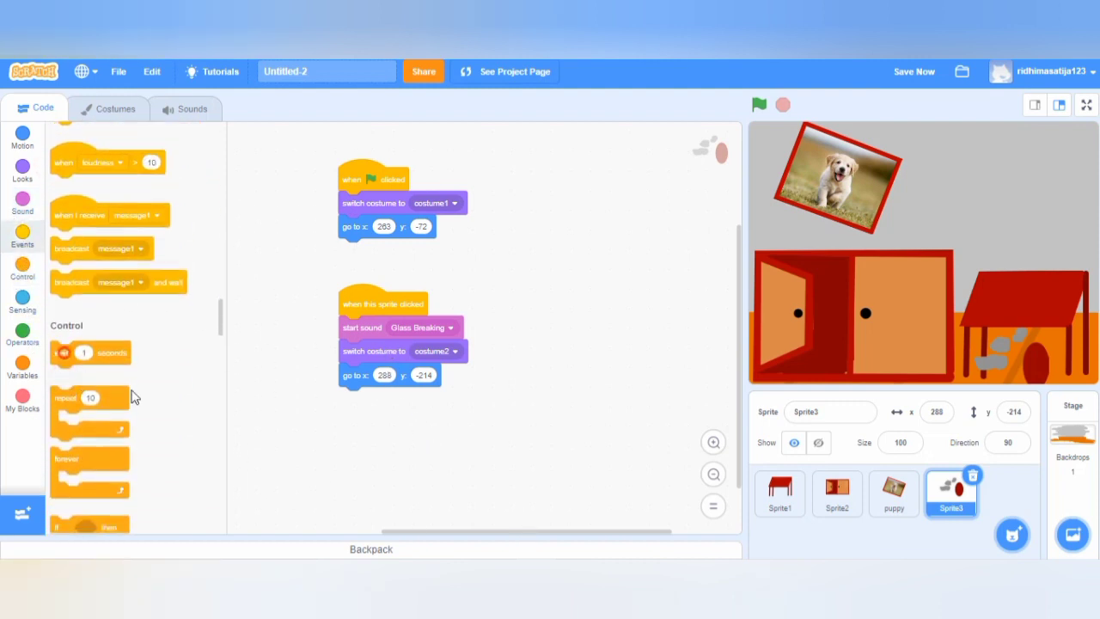
{"action": "left_click_drag", "start_coordinate": [60, 355], "coordinate": [591, 424]}
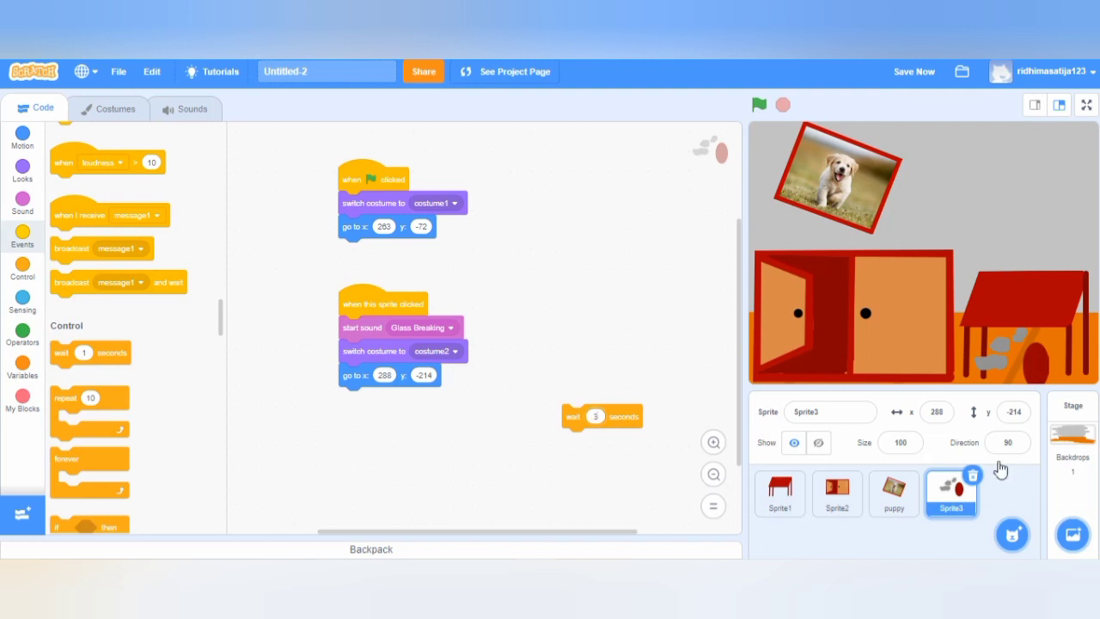
{"action": "left_click_drag", "start_coordinate": [587, 416], "coordinate": [391, 397]}
- Duplicate the mug's switch costume to costume1 and go to x: 263 y: -72 blocks and attach the copies under the wait block
{"action": "right_click", "coordinate": [367, 217]}
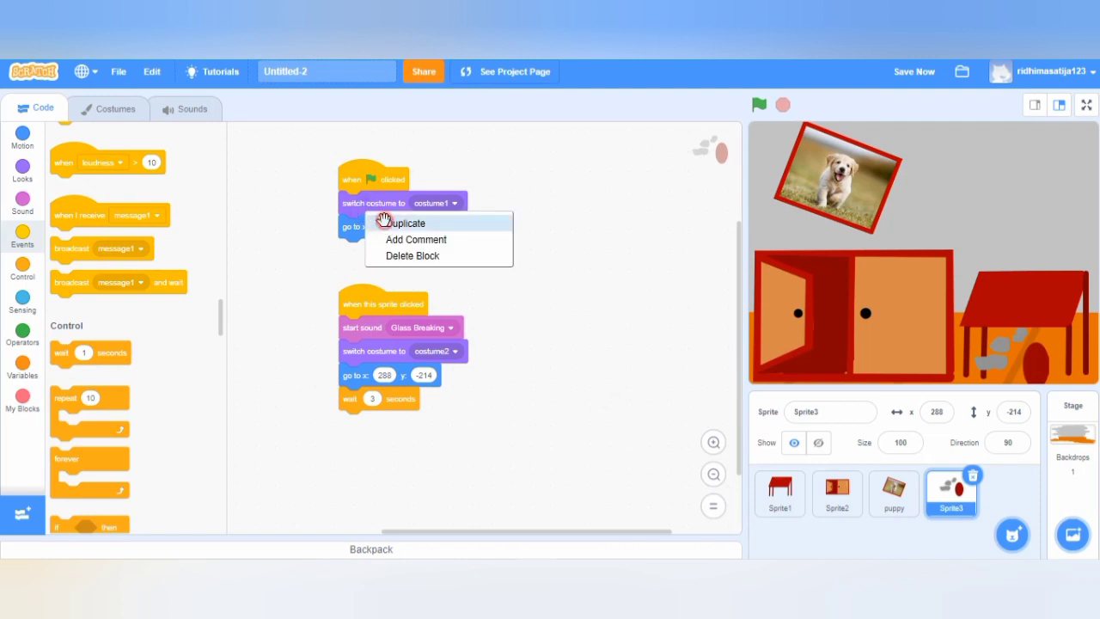
{"action": "left_click", "coordinate": [391, 223]}
{"action": "left_click", "coordinate": [352, 425]}
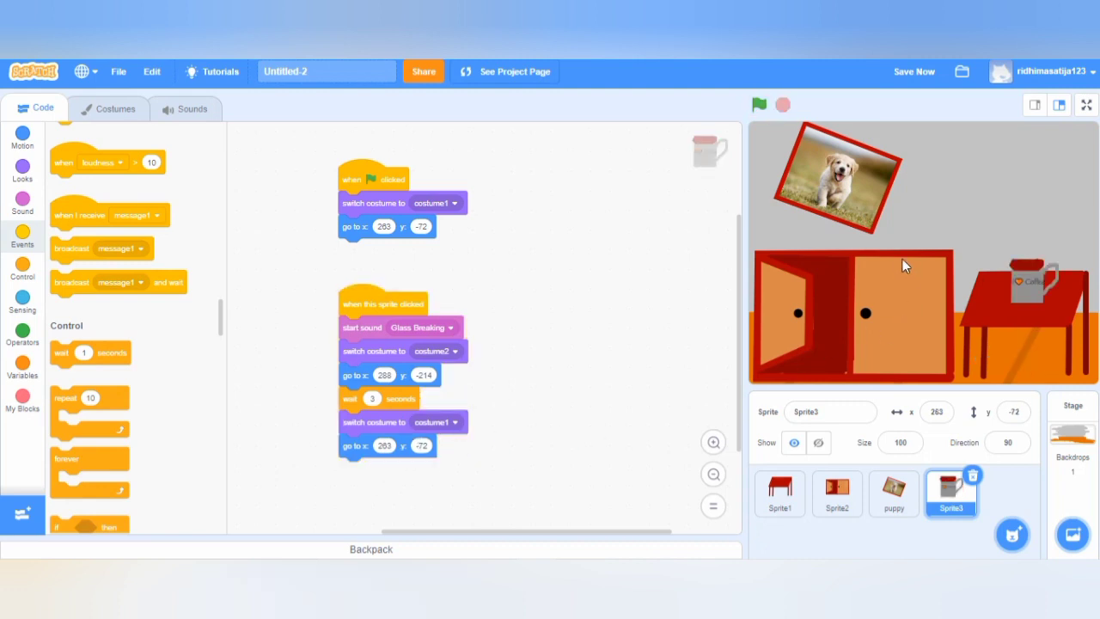
- Save the project and test the mug on the full-screen stage
{"action": "left_click", "coordinate": [898, 75]}
{"action": "left_click", "coordinate": [1081, 105]}
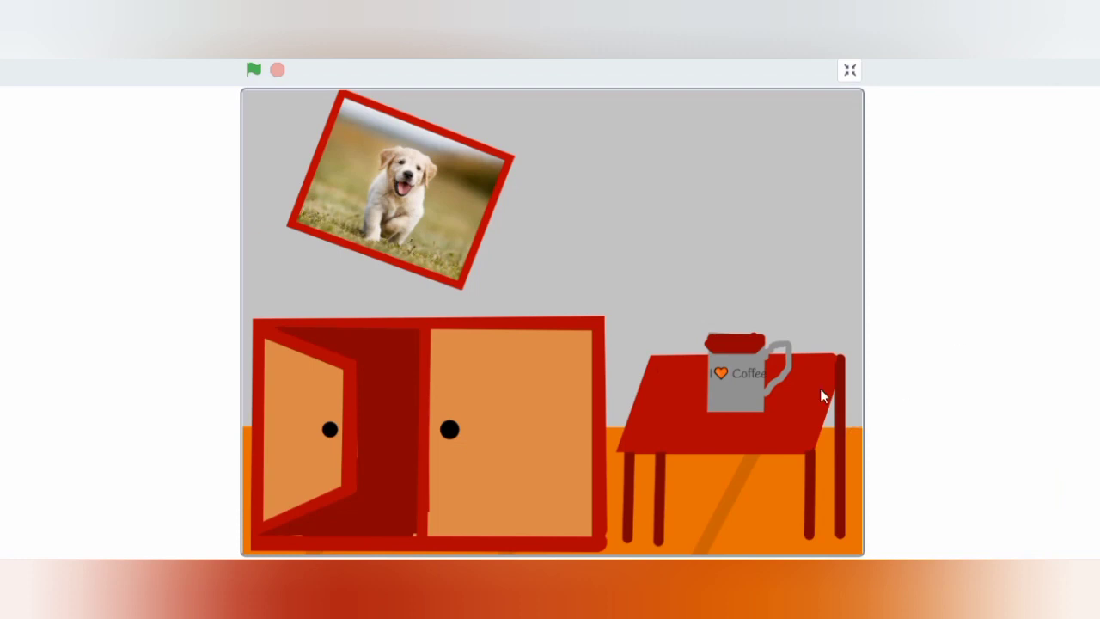
{"action": "left_click", "coordinate": [722, 391]}
{"action": "left_click", "coordinate": [850, 71]}
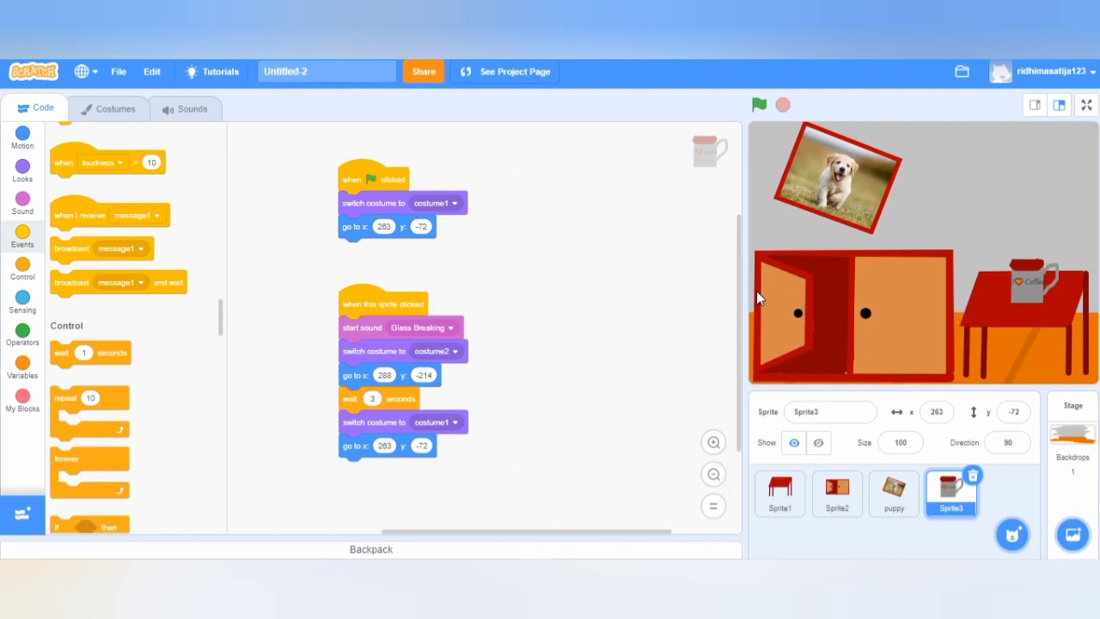
- Place a when this sprite clicked block and a when green flag clicked block in the cupboard sprite's scripts
{"action": "left_click", "coordinate": [831, 509]}
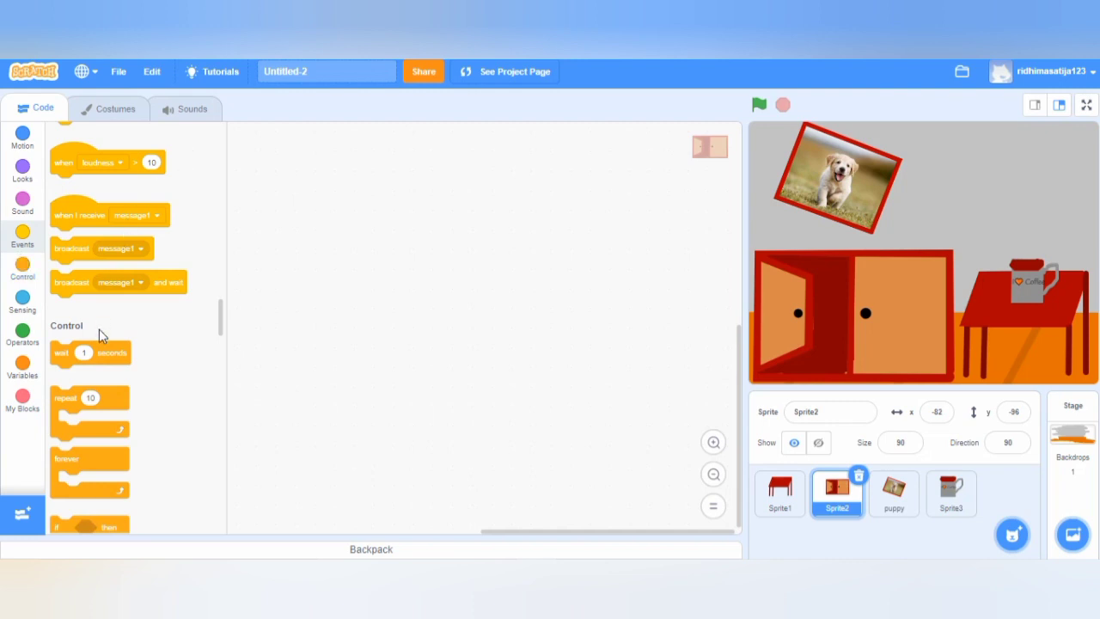
{"action": "scroll", "coordinate": [78, 208], "scroll_direction": "up", "scroll_amount": 5}
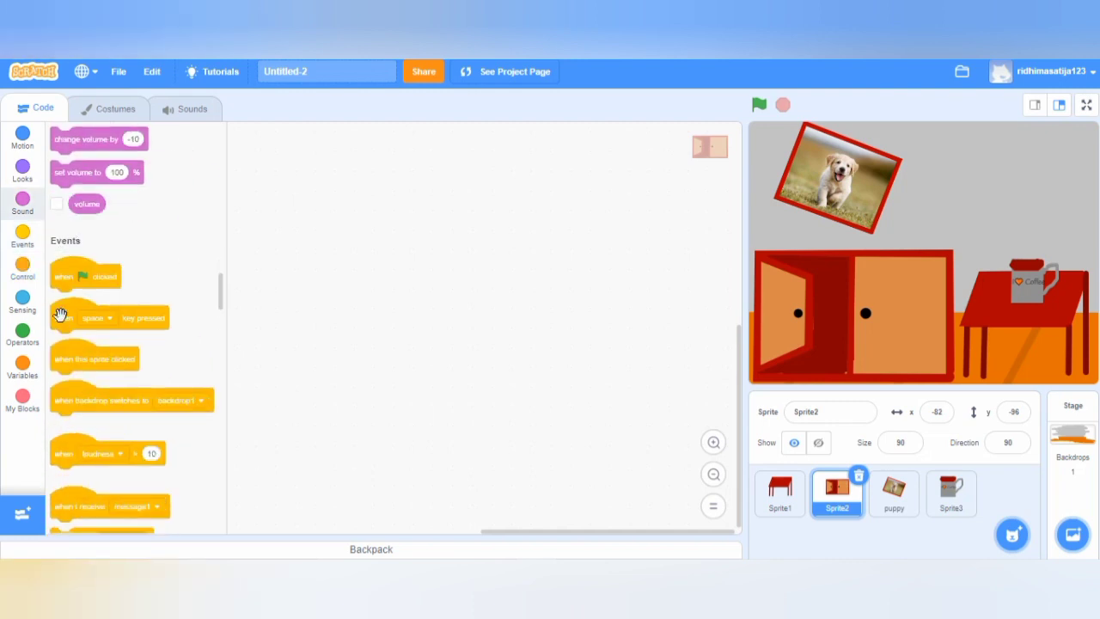
{"action": "left_click_drag", "start_coordinate": [69, 361], "coordinate": [309, 257]}
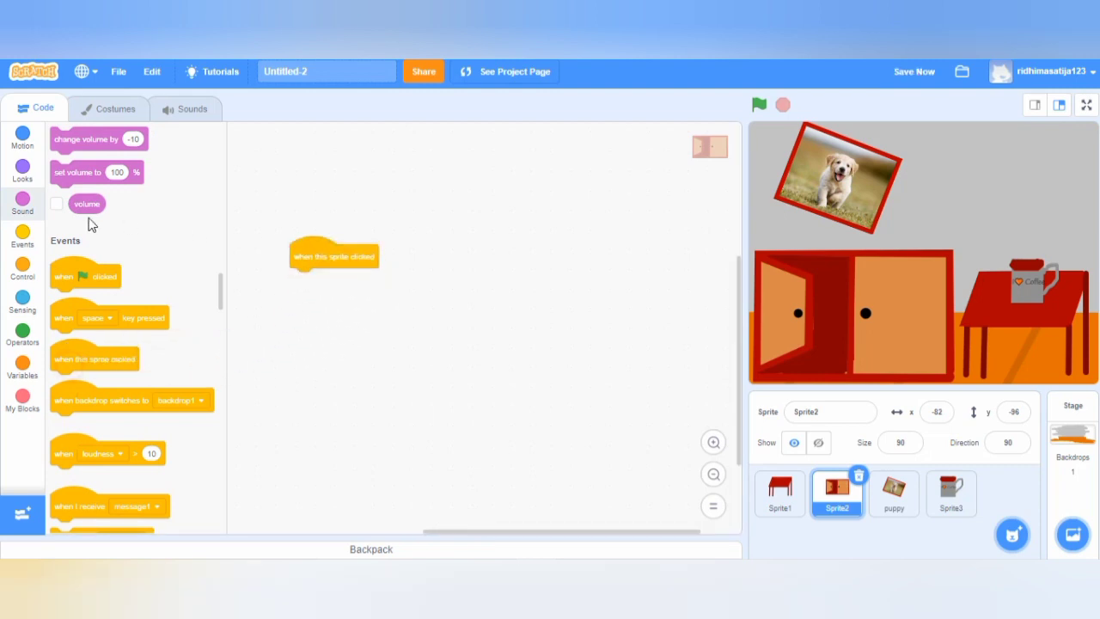
{"action": "left_click_drag", "start_coordinate": [74, 279], "coordinate": [317, 362]}
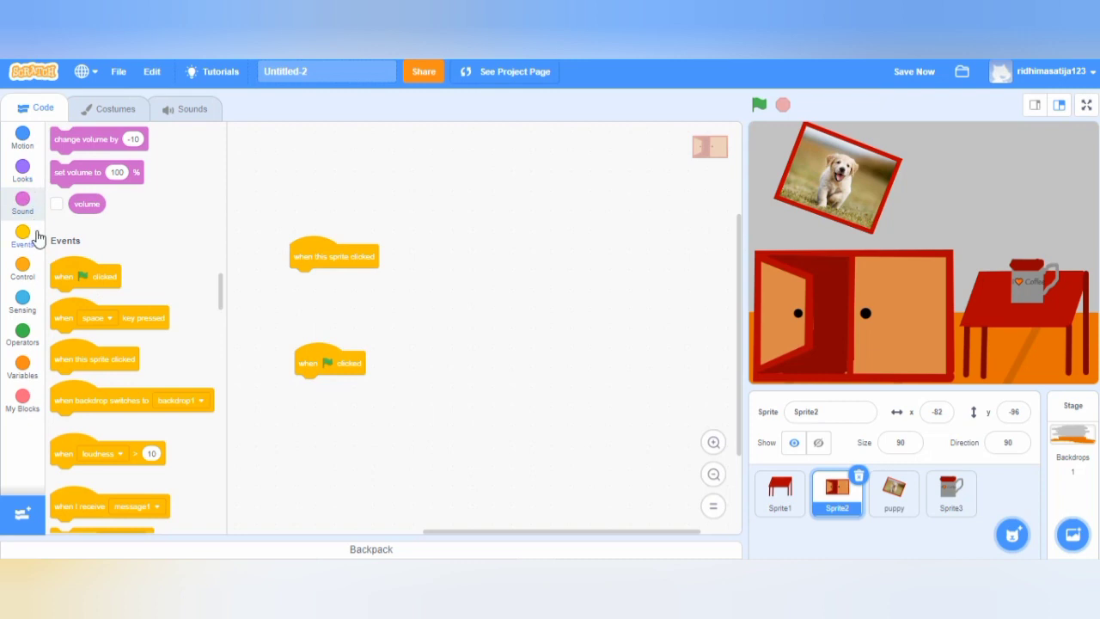
- Attach a switch costume to costume1 block under the cupboard's when green flag clicked block
{"action": "scroll", "coordinate": [76, 230], "scroll_direction": "up", "scroll_amount": 5}
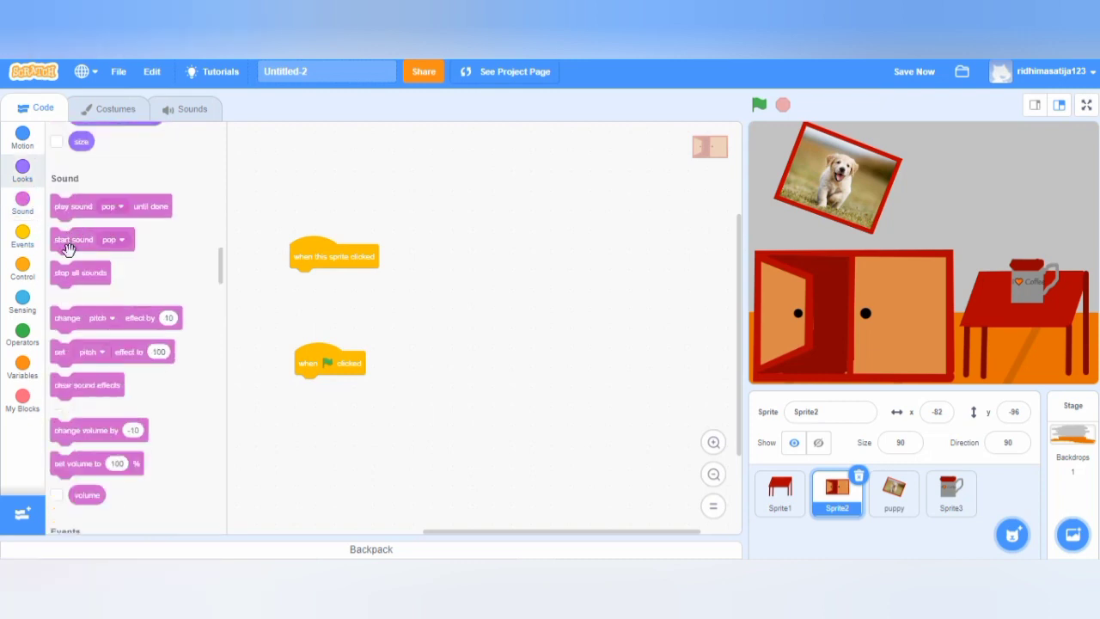
{"action": "scroll", "coordinate": [52, 215], "scroll_direction": "up", "scroll_amount": 5}
{"action": "scroll", "coordinate": [50, 220], "scroll_direction": "up", "scroll_amount": 5}
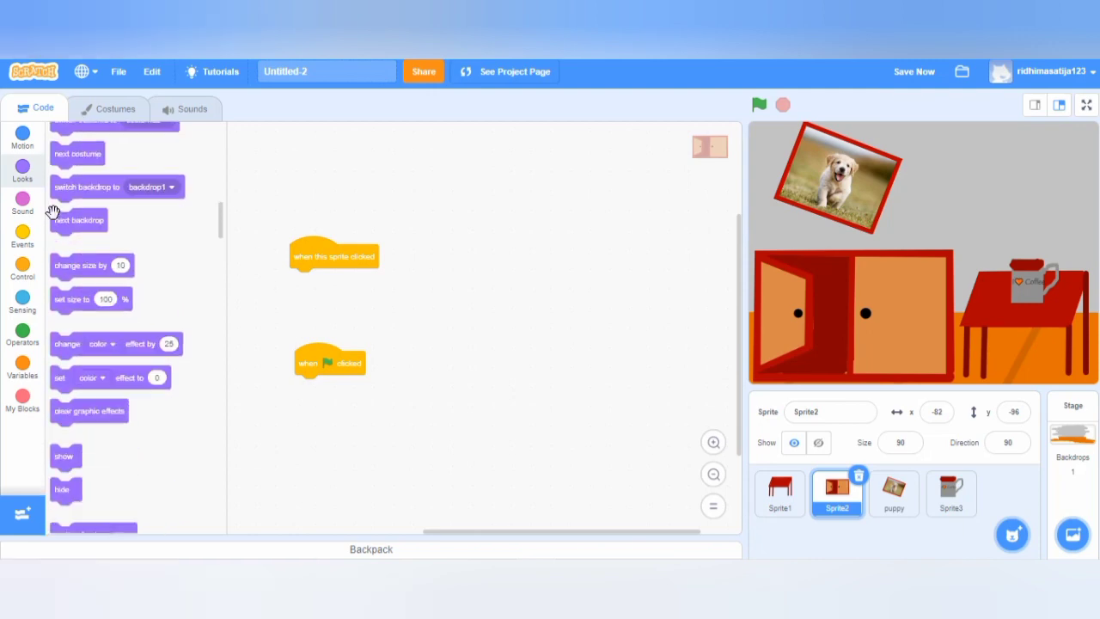
{"action": "left_click_drag", "start_coordinate": [70, 343], "coordinate": [358, 387]}
{"action": "left_click", "coordinate": [392, 388]}
{"action": "left_click", "coordinate": [385, 424]}
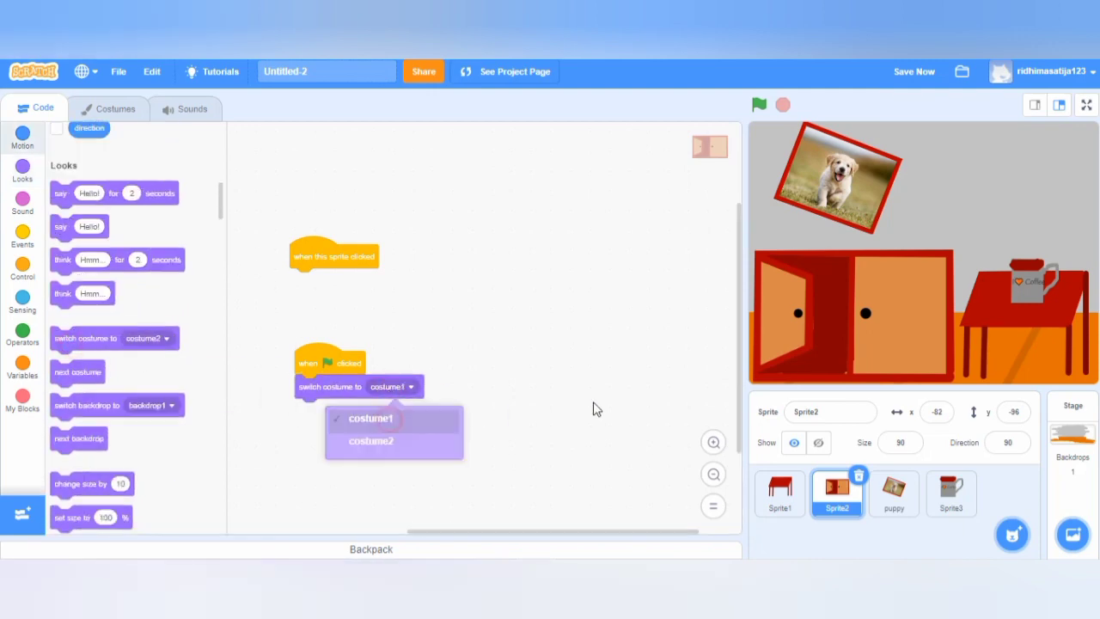
- Make the closed-door costume1 the cupboard's current costume and return to its scripts
{"action": "left_click", "coordinate": [71, 103]}
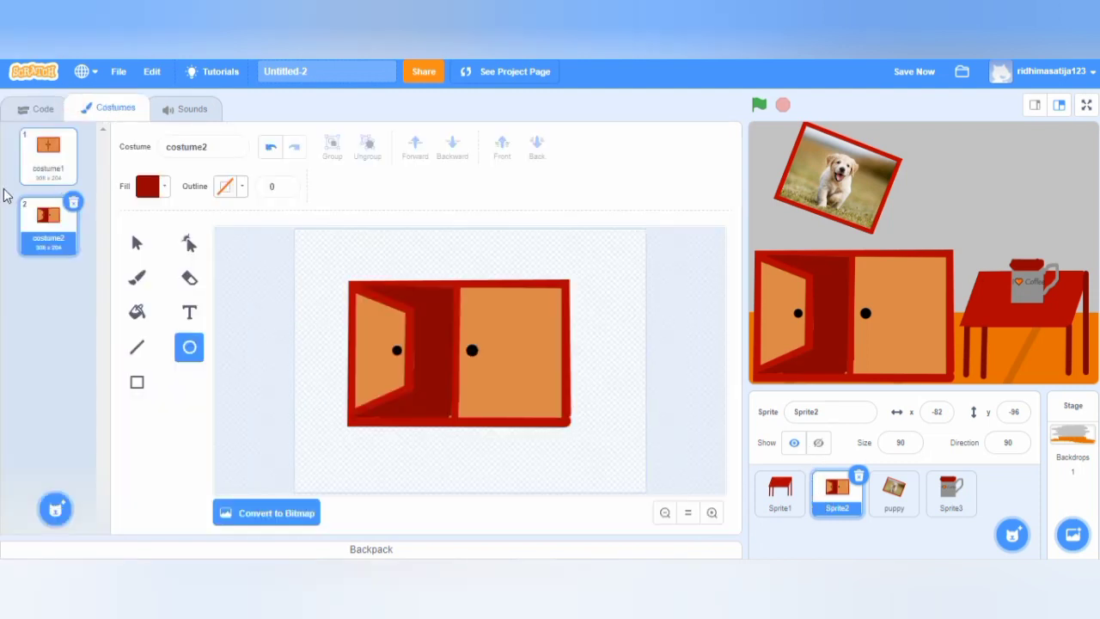
{"action": "left_click", "coordinate": [34, 130]}
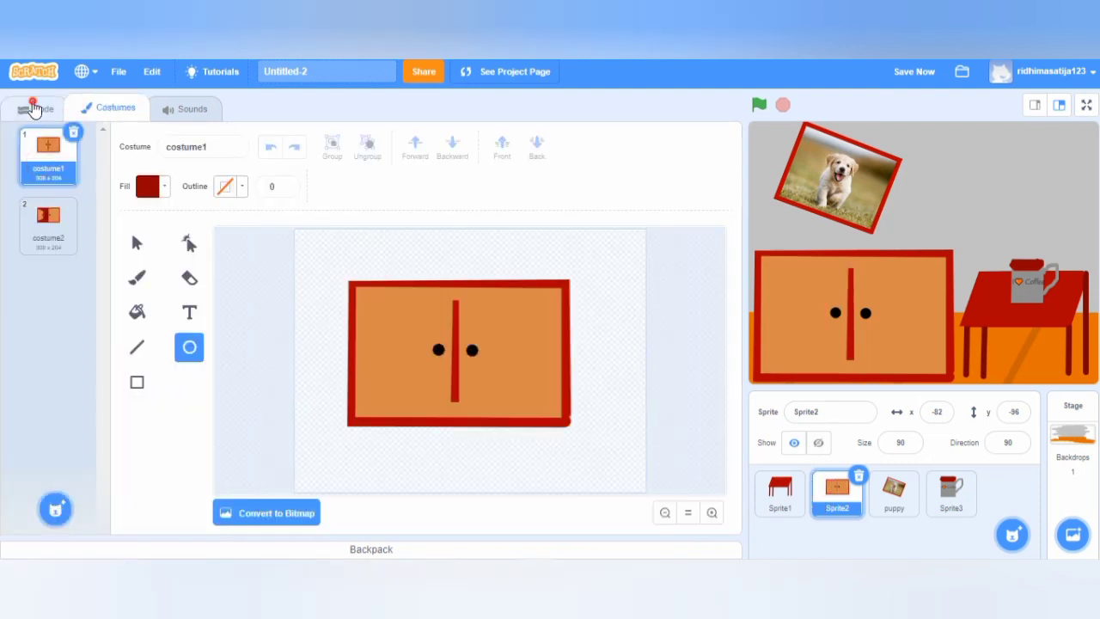
{"action": "left_click", "coordinate": [34, 107]}
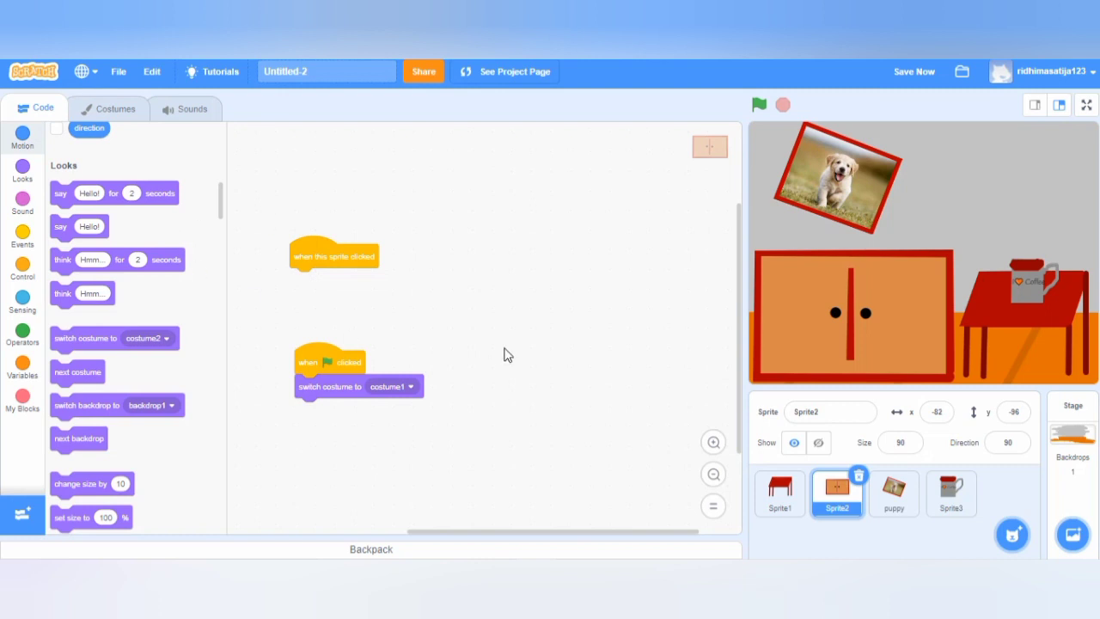
- Attach a duplicate switch costume block under the cupboard's when this sprite clicked block and set it to costume2
{"action": "right_click", "coordinate": [314, 387]}
{"action": "left_click", "coordinate": [340, 395]}
{"action": "left_click", "coordinate": [472, 387]}
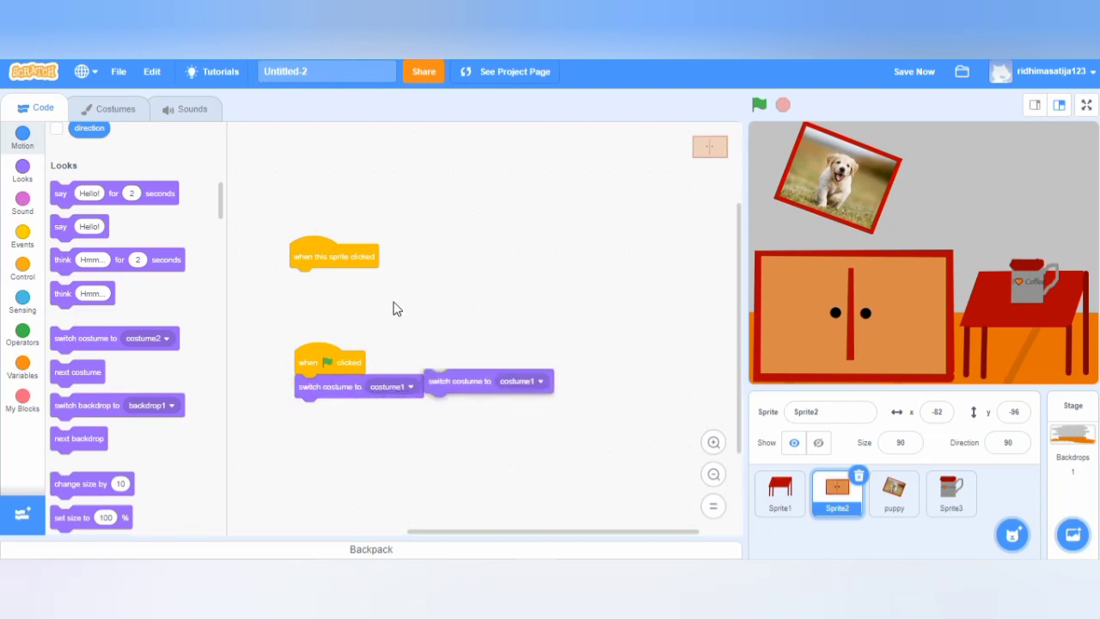
{"action": "left_click_drag", "start_coordinate": [438, 381], "coordinate": [308, 284]}
{"action": "left_click", "coordinate": [382, 281]}
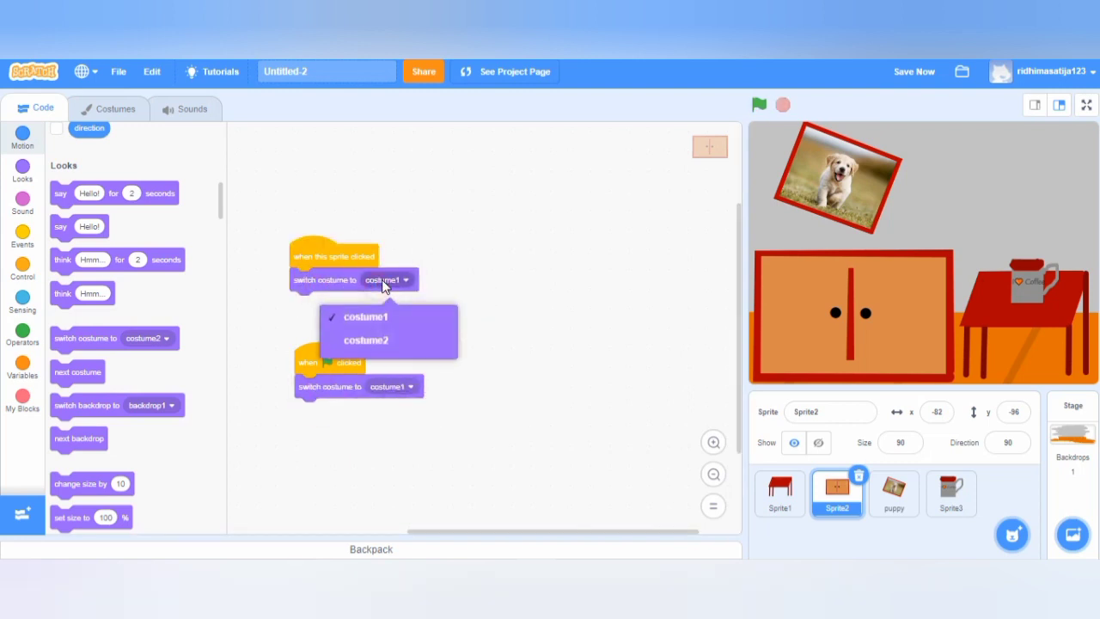
{"action": "left_click", "coordinate": [385, 341]}
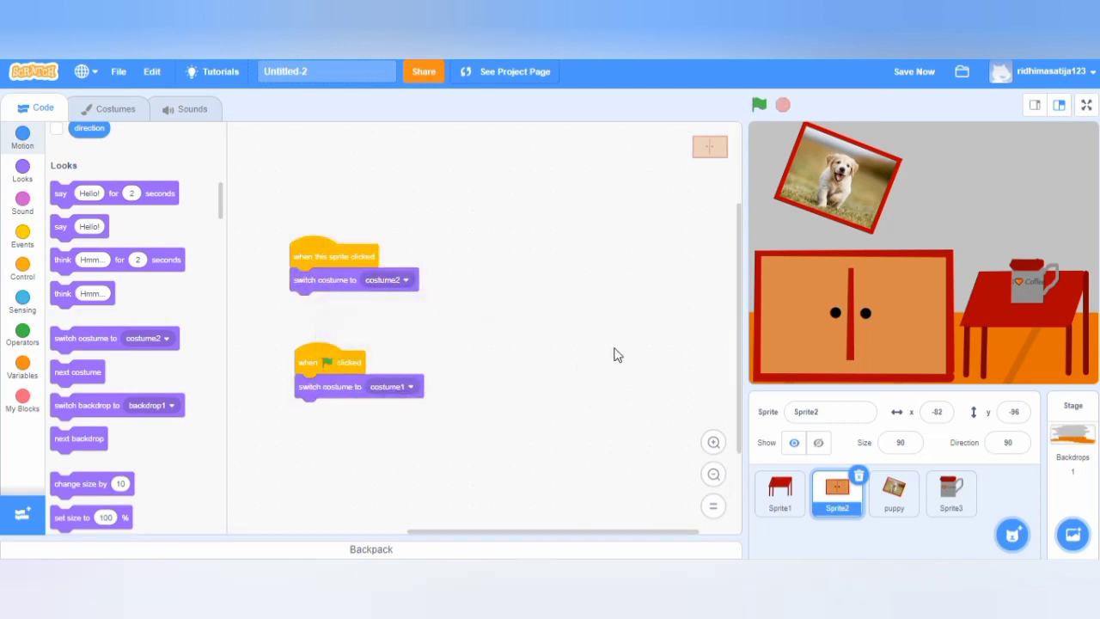
- Add a wait 3 seconds block under the cupboard's switch costume to costume2 block
{"action": "left_click", "coordinate": [23, 268]}
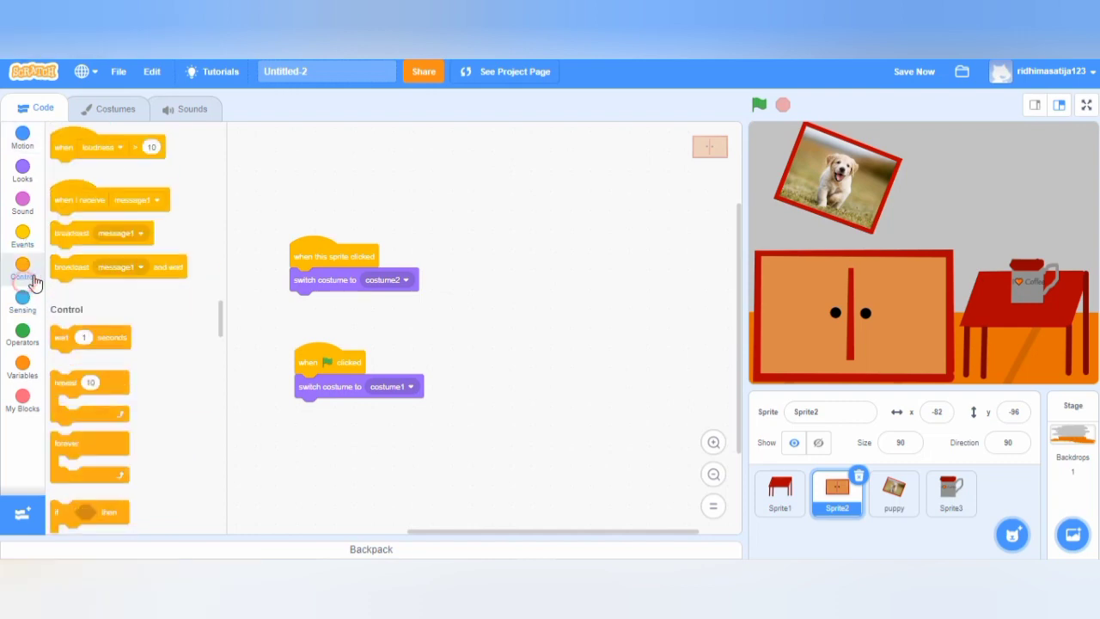
{"action": "left_click_drag", "start_coordinate": [84, 162], "coordinate": [488, 303]}
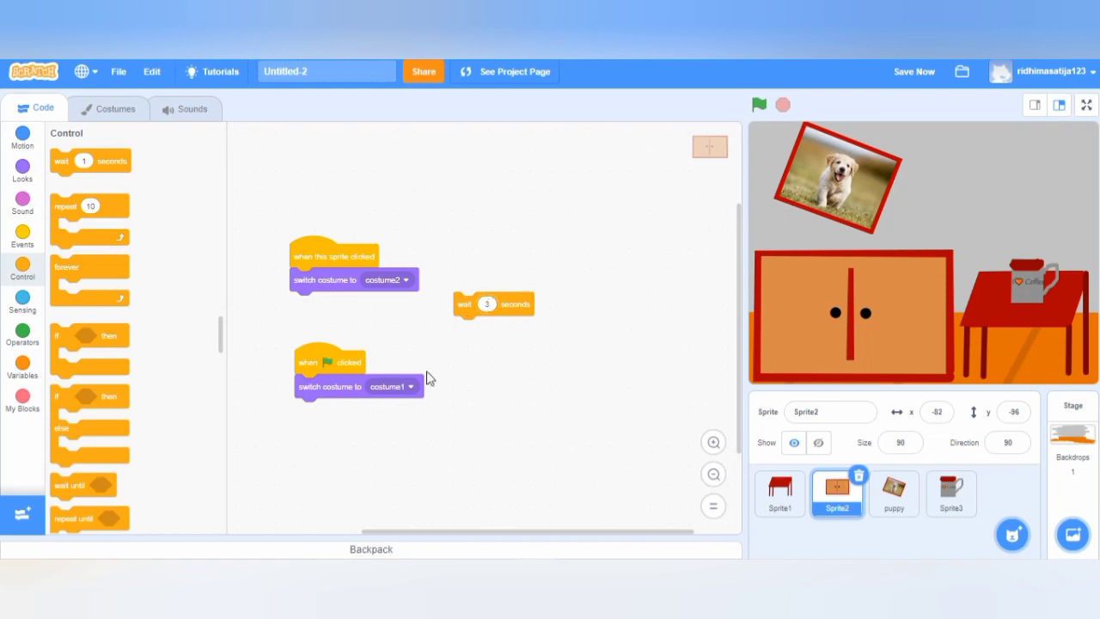
{"action": "left_click_drag", "start_coordinate": [466, 317], "coordinate": [297, 314]}
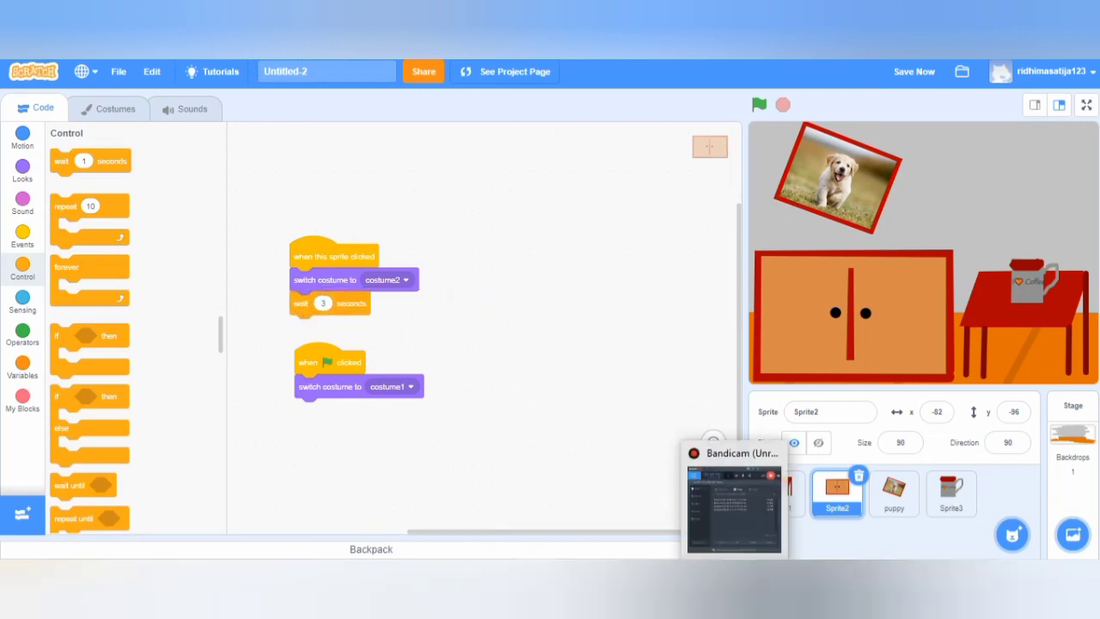
{"action": "left_click", "coordinate": [741, 518]}
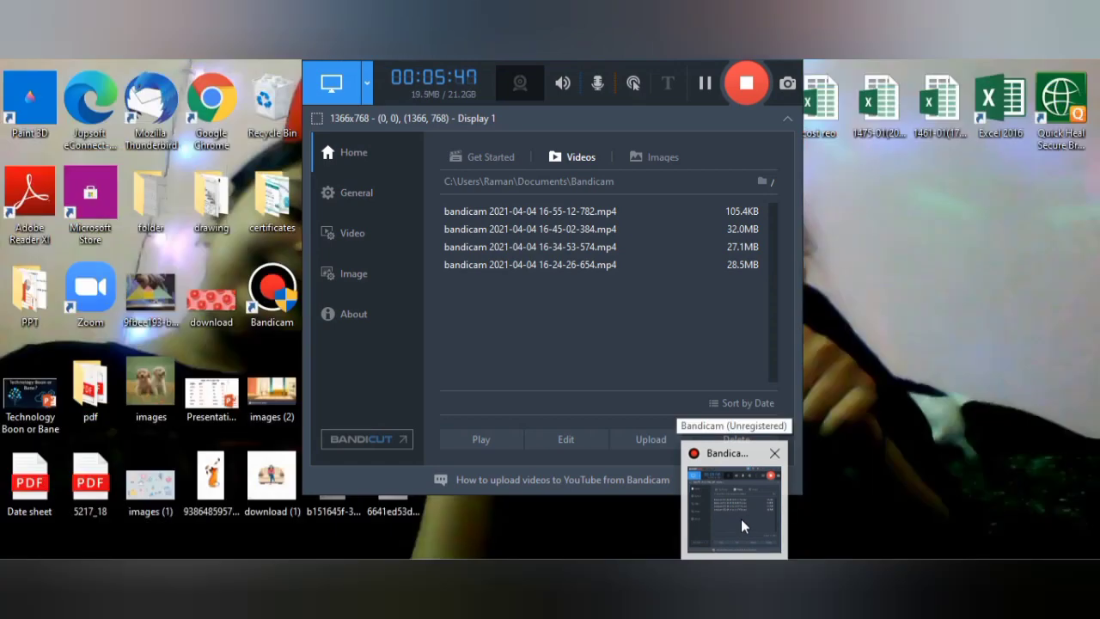
{"action": "left_click", "coordinate": [740, 519]}
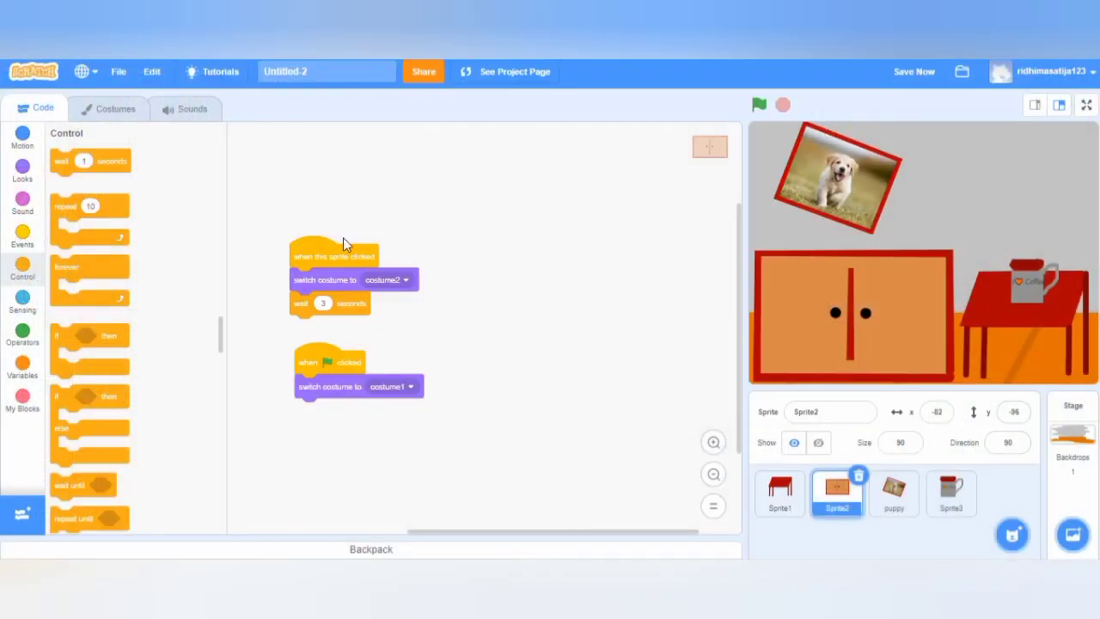
- Append a duplicate switch costume to costume1 block under the cupboard's wait block and test the cupboard on the stage
{"action": "right_click", "coordinate": [356, 392]}
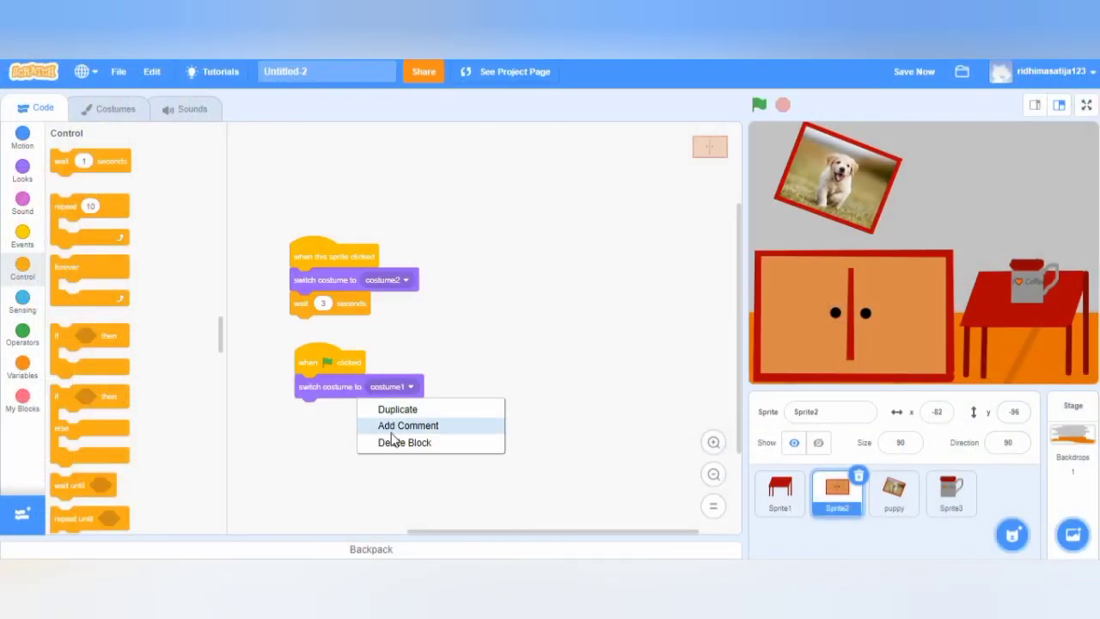
{"action": "left_click", "coordinate": [391, 411]}
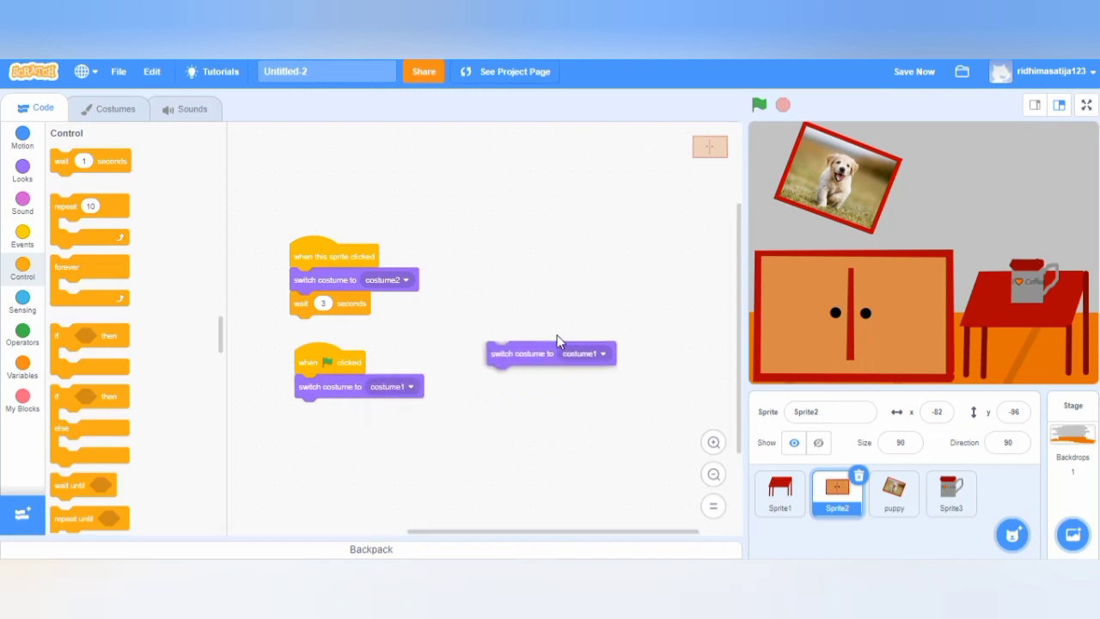
{"action": "left_click", "coordinate": [353, 345]}
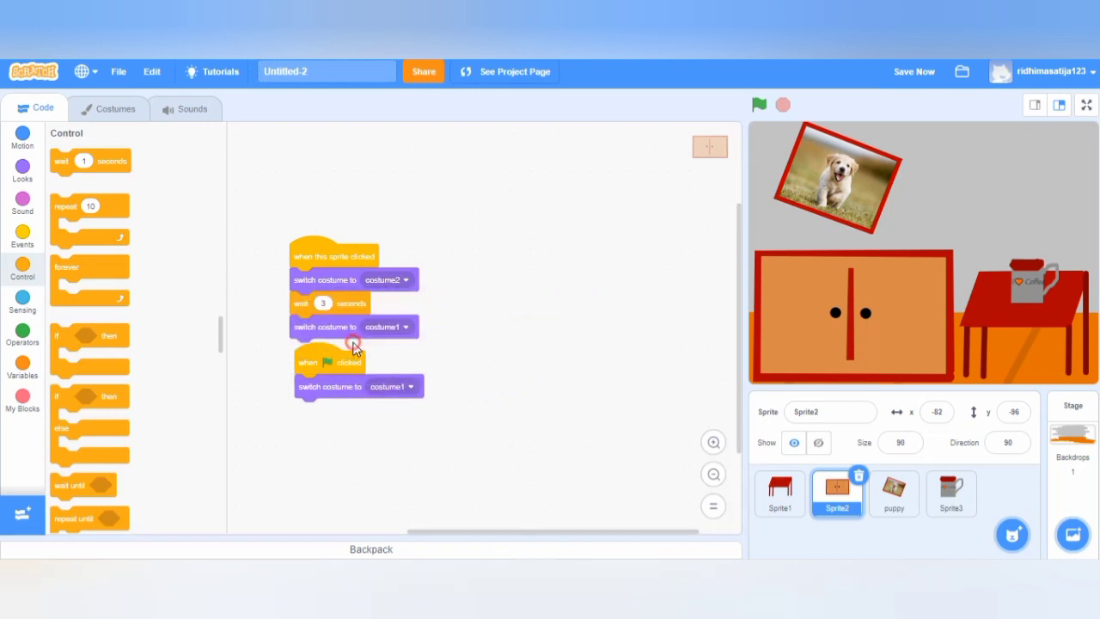
{"action": "left_click_drag", "start_coordinate": [326, 352], "coordinate": [327, 371]}
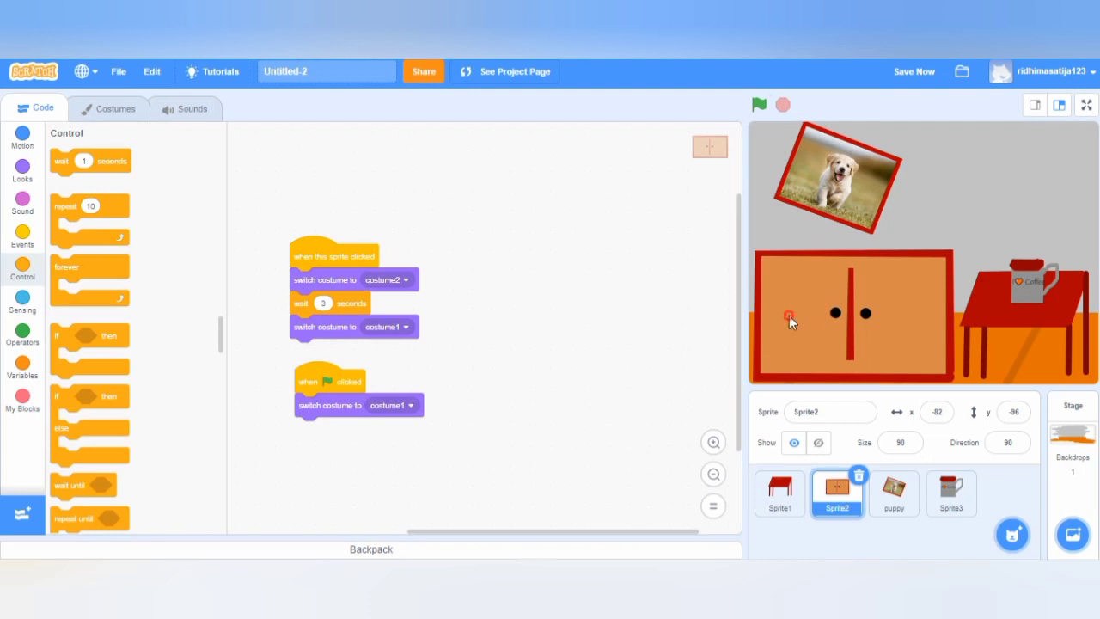
{"action": "left_click", "coordinate": [789, 315]}
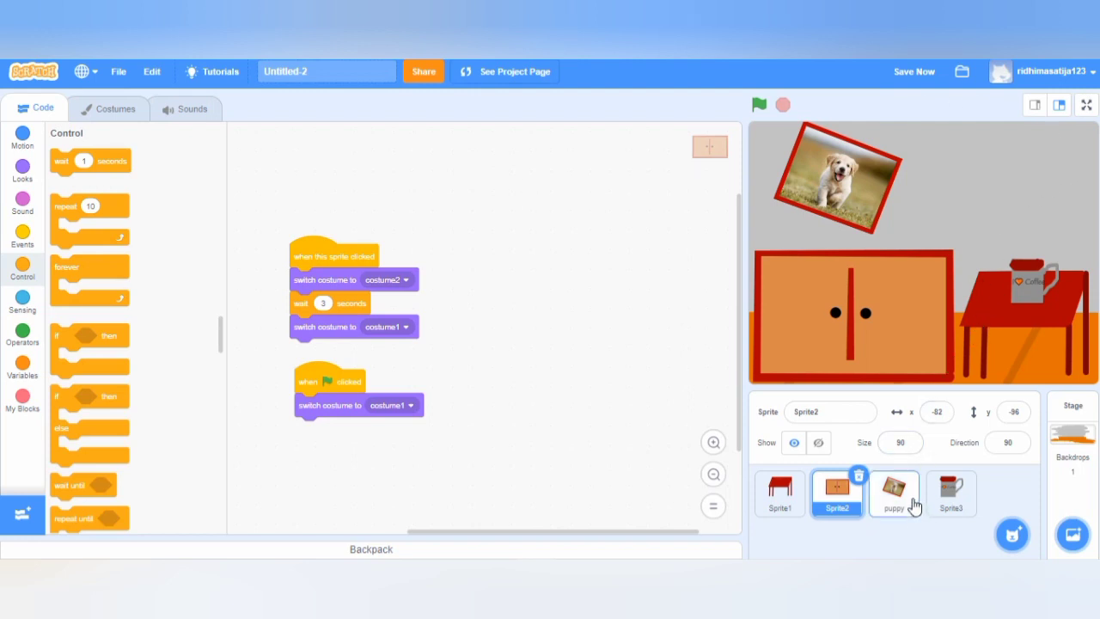
- Give the table sprite a when green flag clicked script with a go to back layer block, and shift the table slightly on the stage
{"action": "left_click", "coordinate": [769, 510]}
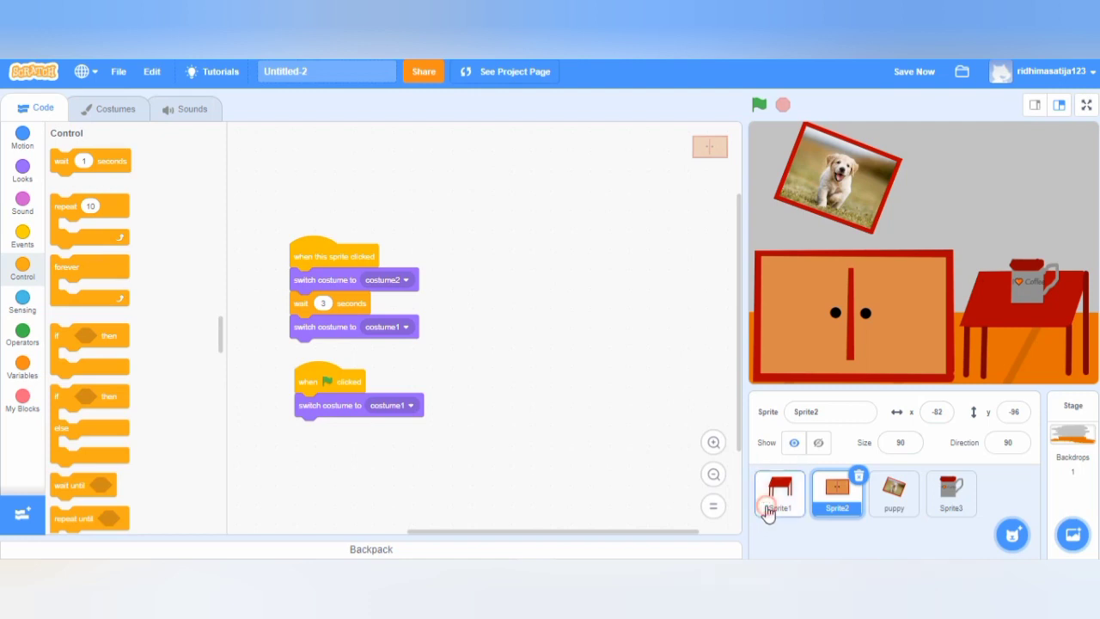
{"action": "left_click", "coordinate": [22, 234]}
{"action": "left_click_drag", "start_coordinate": [81, 167], "coordinate": [335, 214]}
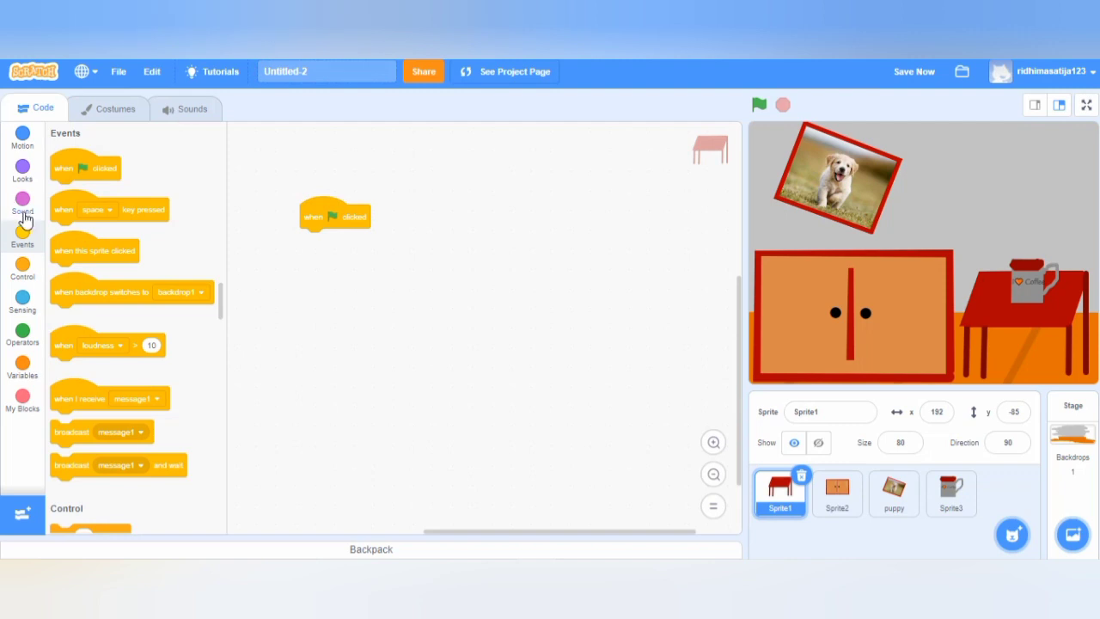
{"action": "left_click", "coordinate": [23, 176]}
{"action": "scroll", "coordinate": [73, 324], "scroll_direction": "down", "scroll_amount": 6}
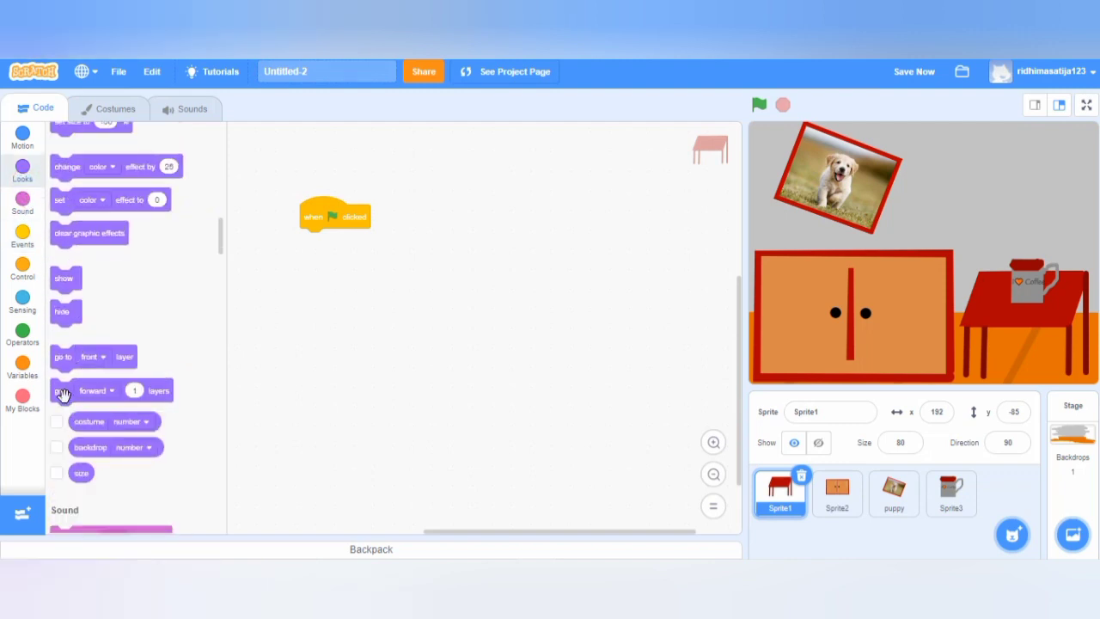
{"action": "left_click_drag", "start_coordinate": [62, 361], "coordinate": [312, 242]}
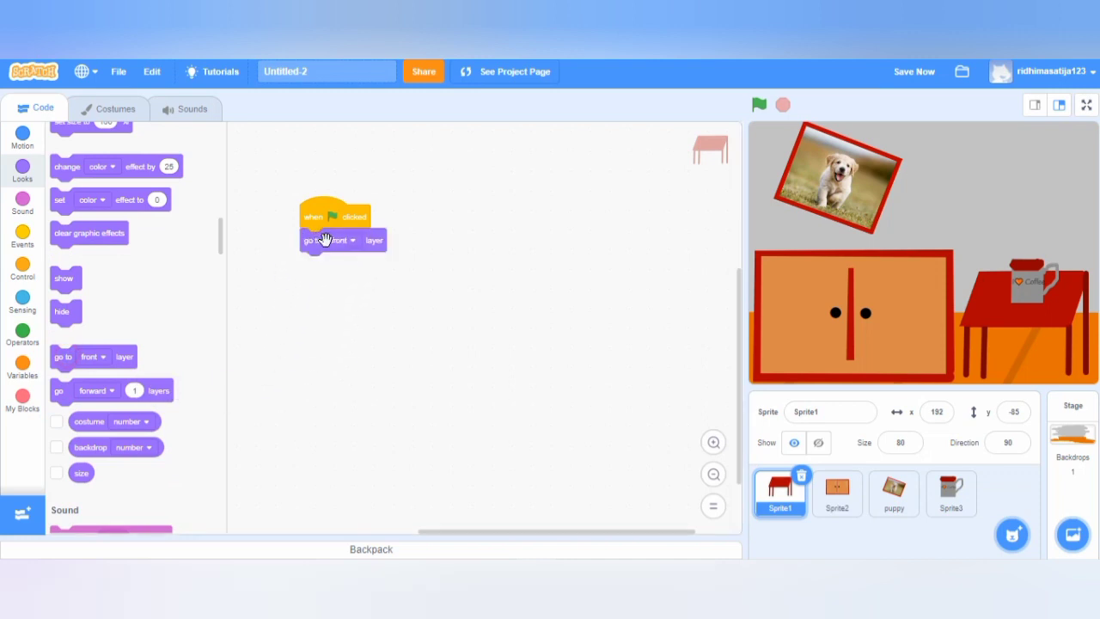
{"action": "left_click", "coordinate": [340, 243]}
{"action": "left_click", "coordinate": [327, 298]}
{"action": "left_click_drag", "start_coordinate": [1007, 282], "coordinate": [1001, 311]}
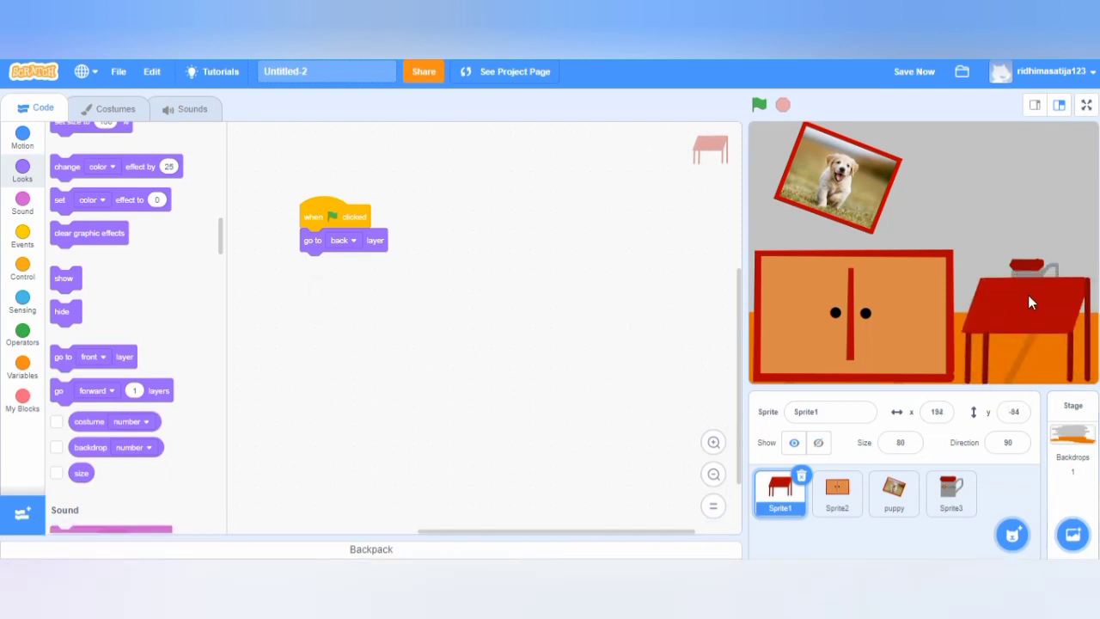
- Run the project to test the table's layering, and add a when green flag clicked block to the puppy sprite
{"action": "left_click", "coordinate": [759, 104]}
{"action": "left_click", "coordinate": [901, 495]}
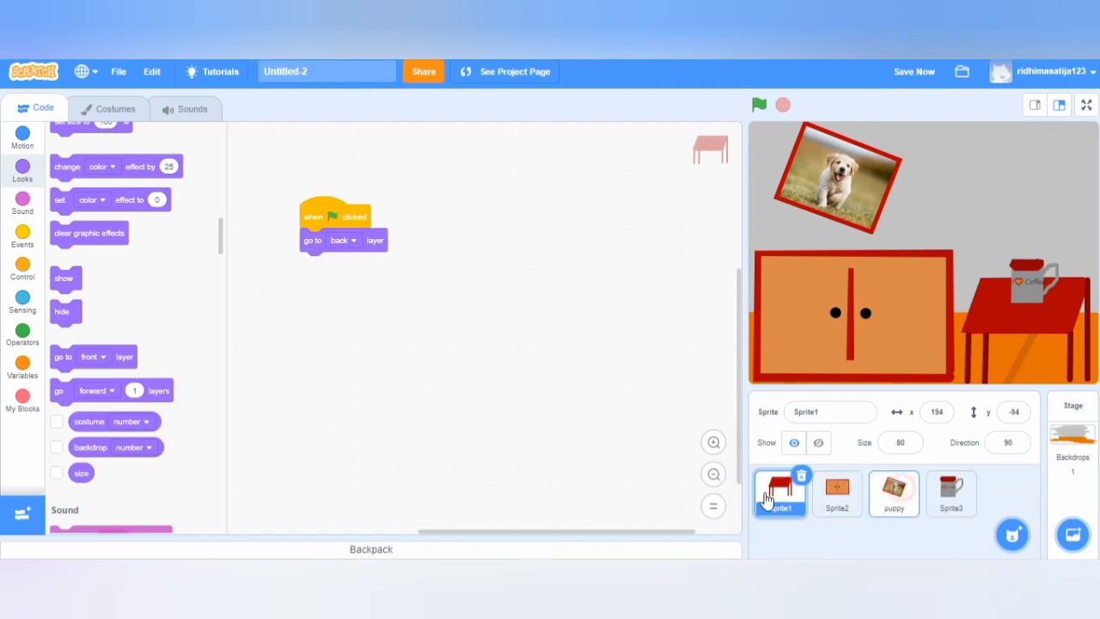
{"action": "left_click", "coordinate": [115, 112]}
{"action": "left_click", "coordinate": [21, 109]}
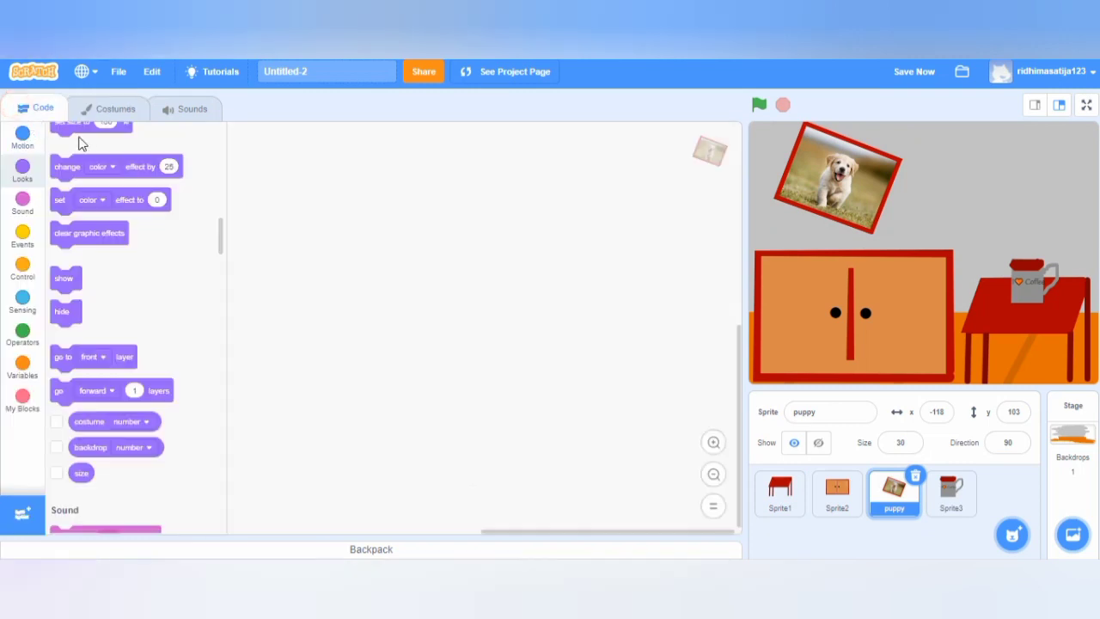
{"action": "scroll", "coordinate": [83, 152], "scroll_direction": "up", "scroll_amount": 10}
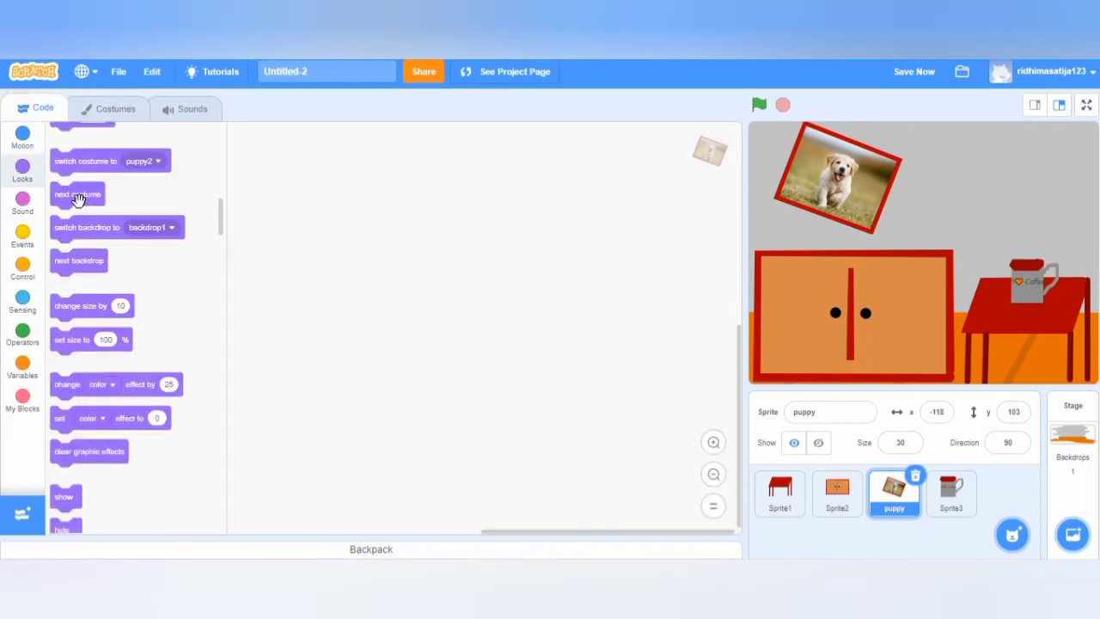
{"action": "left_click", "coordinate": [22, 232]}
{"action": "left_click_drag", "start_coordinate": [103, 157], "coordinate": [348, 170]}
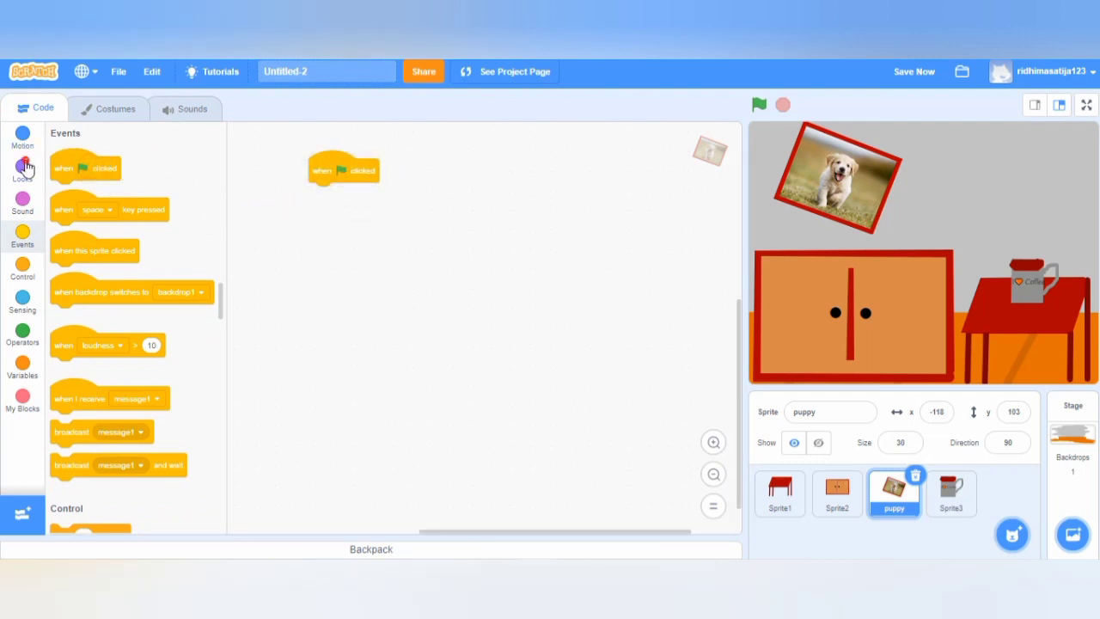
- Attach a switch costume block under the puppy's when green flag clicked block and set it to puppy
{"action": "left_click", "coordinate": [34, 164]}
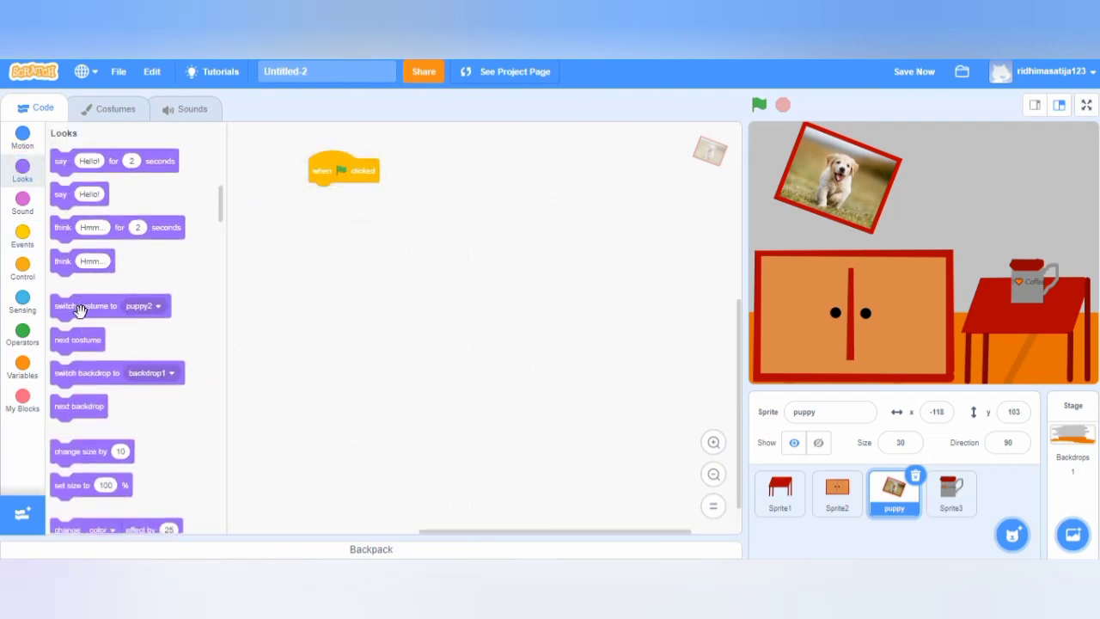
{"action": "left_click_drag", "start_coordinate": [79, 310], "coordinate": [361, 198]}
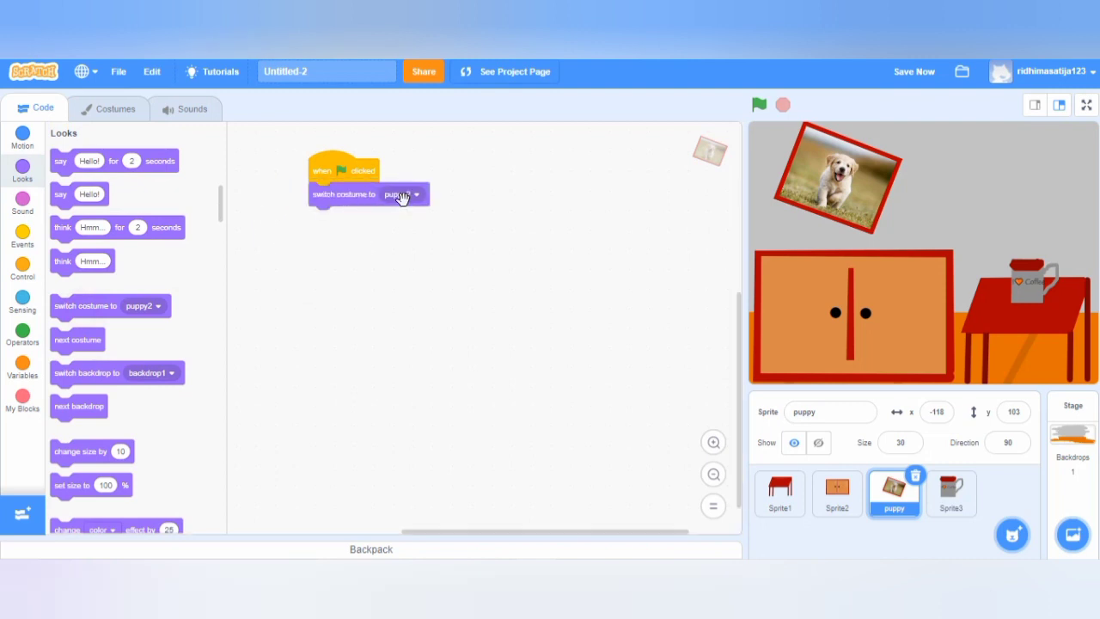
{"action": "left_click", "coordinate": [402, 196]}
{"action": "left_click", "coordinate": [398, 229]}
- Make the straight puppy costume the sprite's current costume and return to its scripts
{"action": "mouse_move", "coordinate": [1018, 549]}
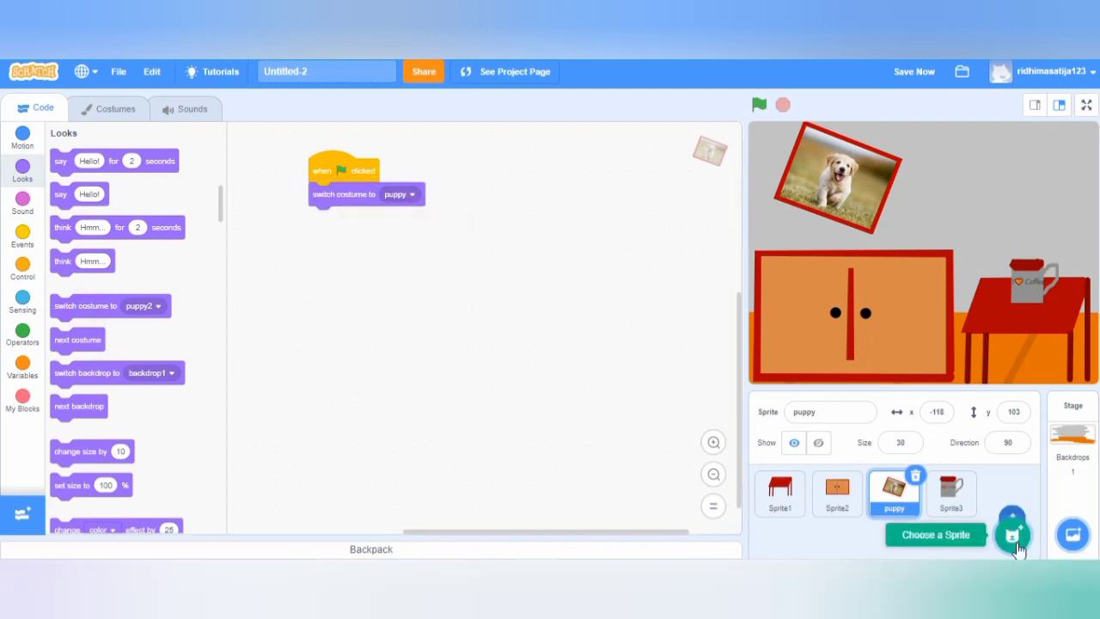
{"action": "left_click", "coordinate": [123, 116]}
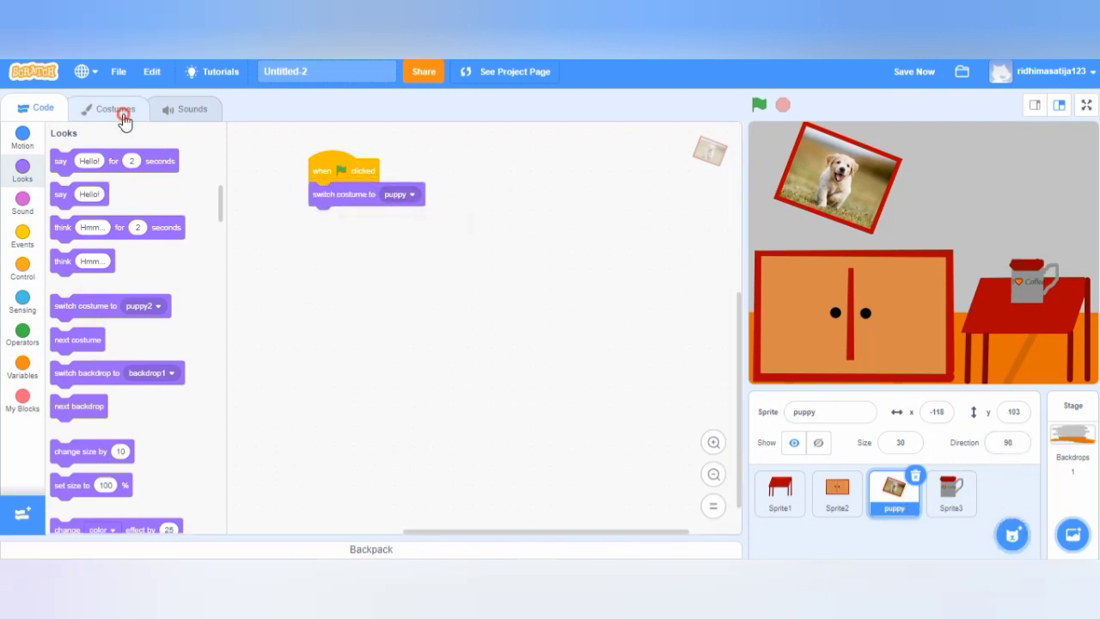
{"action": "left_click", "coordinate": [48, 151]}
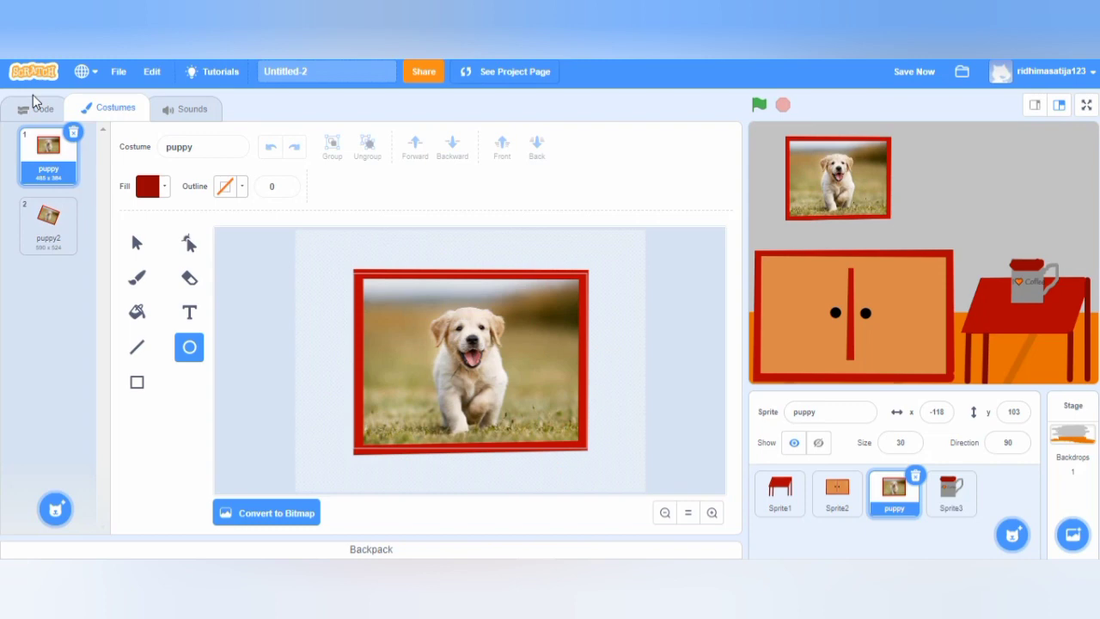
{"action": "key", "text": "ctrl+s"}
{"action": "left_click", "coordinate": [34, 108]}
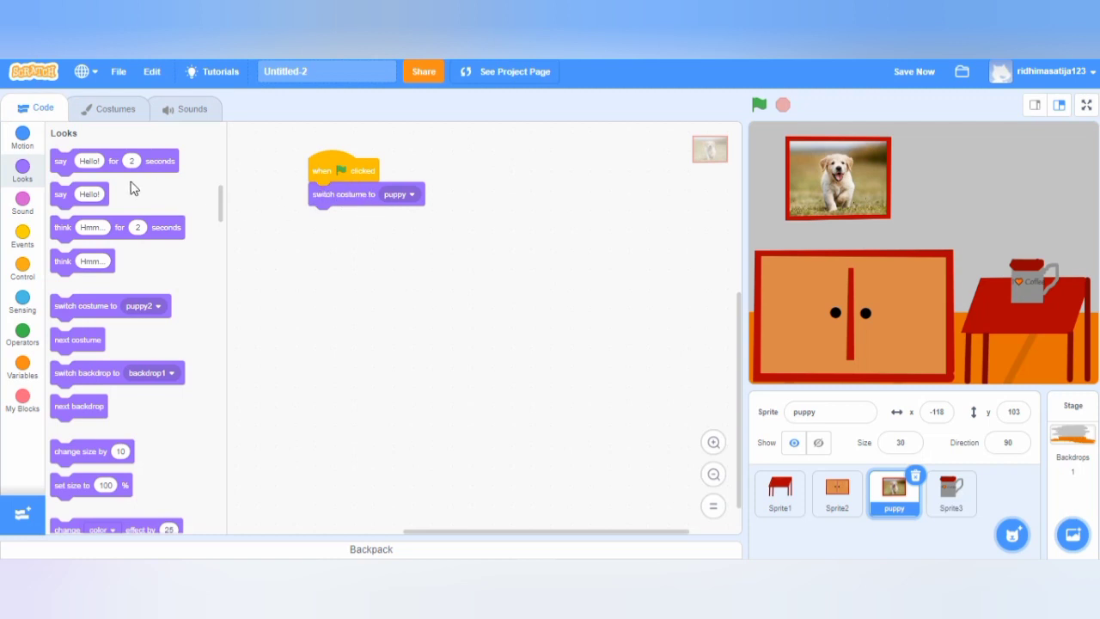
- Add a when this sprite clicked script to the puppy with a duplicate switch costume block set to puppy2
{"action": "left_click", "coordinate": [19, 232]}
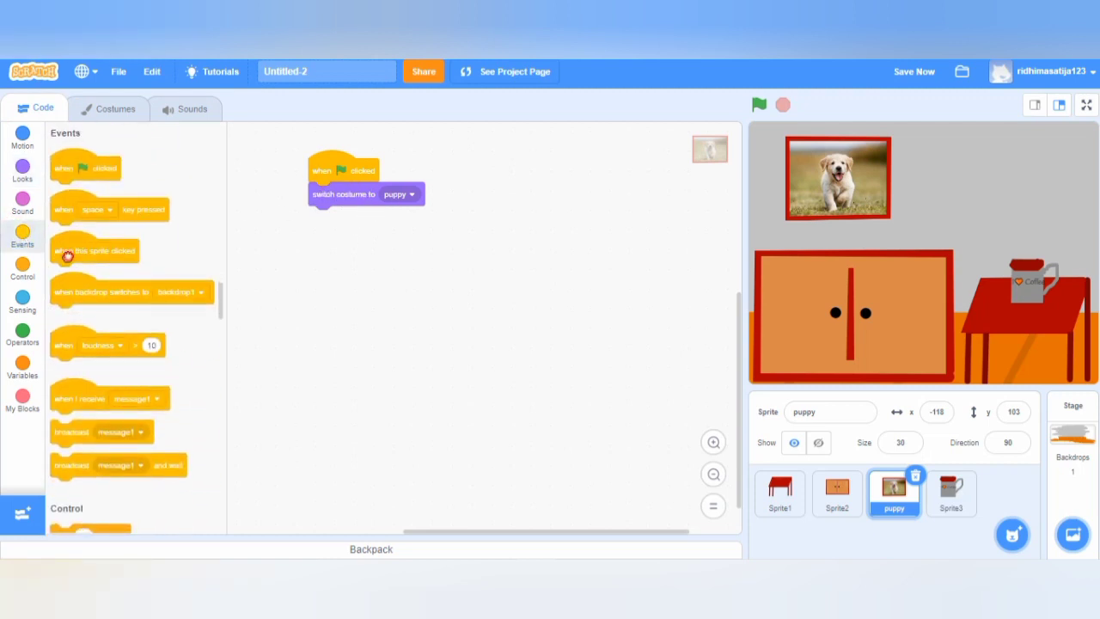
{"action": "left_click_drag", "start_coordinate": [68, 251], "coordinate": [369, 308]}
{"action": "right_click", "coordinate": [325, 192]}
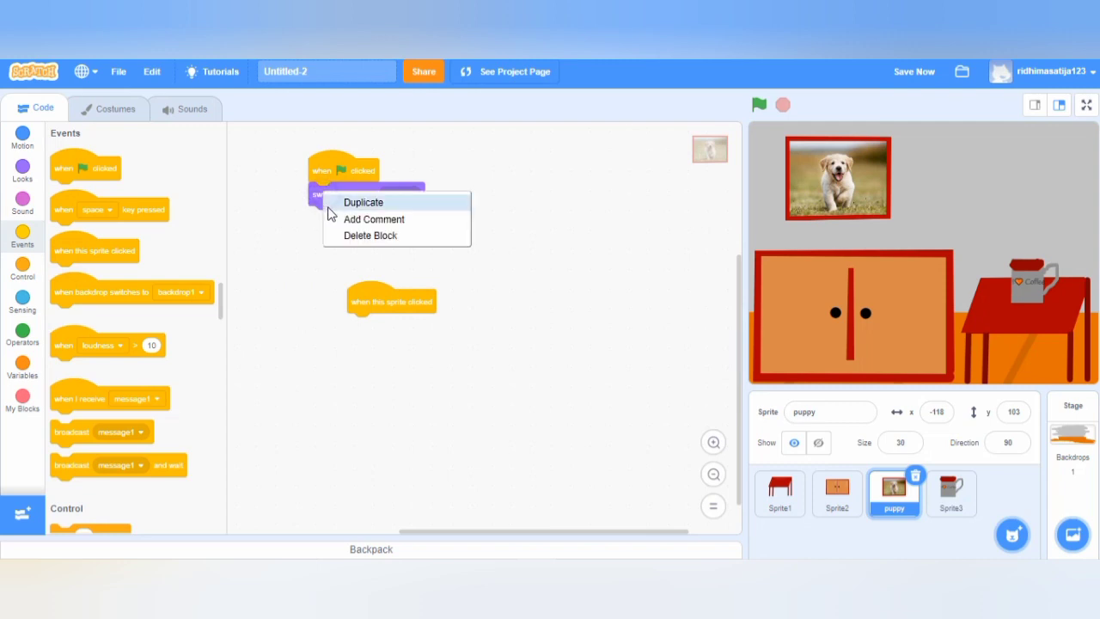
{"action": "left_click", "coordinate": [339, 201]}
{"action": "left_click", "coordinate": [352, 326]}
{"action": "left_click", "coordinate": [432, 325]}
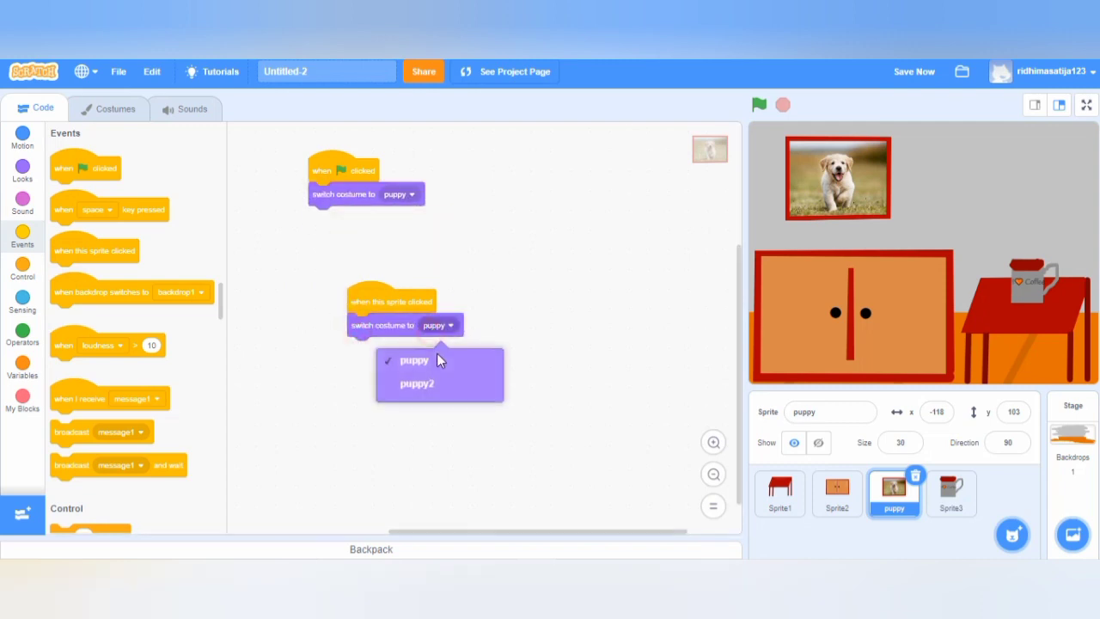
{"action": "left_click", "coordinate": [413, 385]}
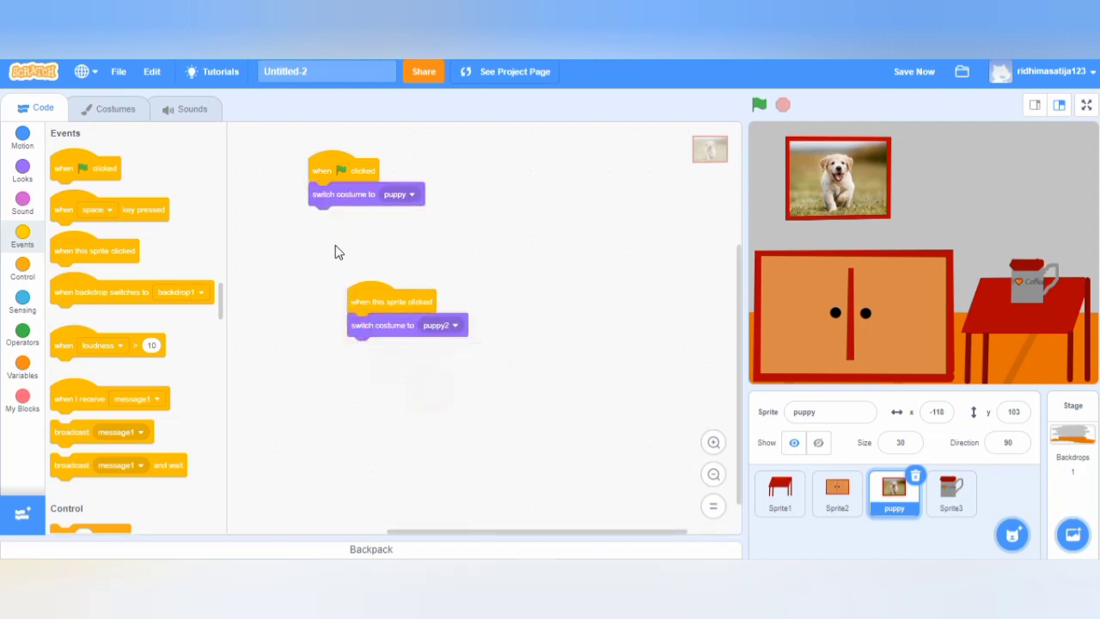
- Extend the puppy's when this sprite clicked script with a wait 3 seconds block and a duplicate switch costume to puppy block
{"action": "right_click", "coordinate": [359, 196]}
{"action": "left_click", "coordinate": [395, 205]}
{"action": "left_click", "coordinate": [616, 305]}
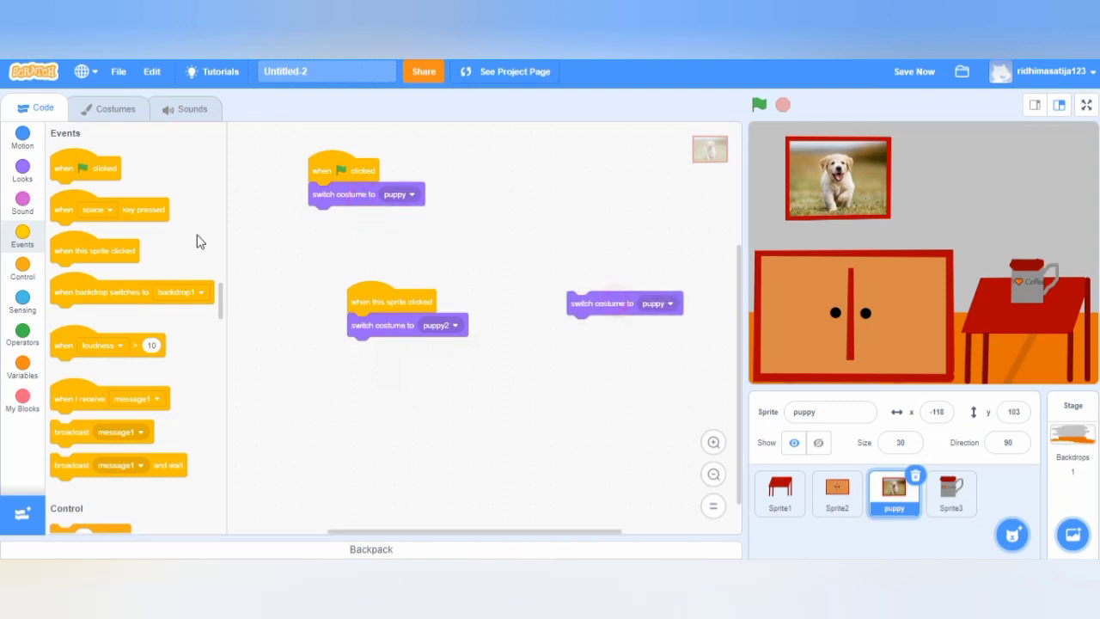
{"action": "left_click", "coordinate": [22, 203]}
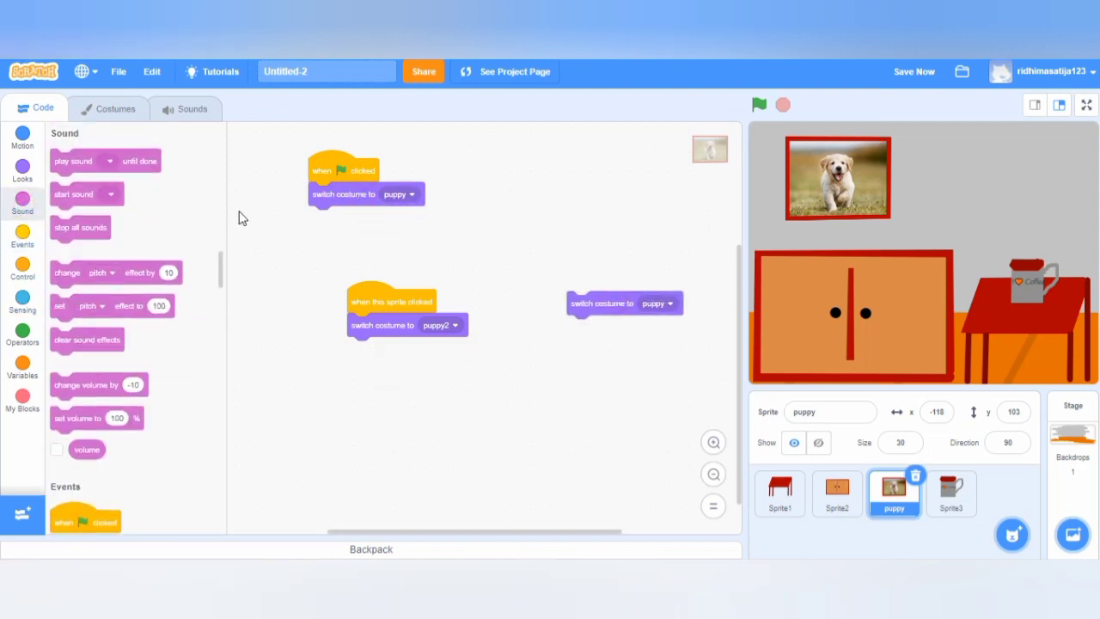
{"action": "left_click", "coordinate": [22, 270]}
{"action": "left_click_drag", "start_coordinate": [61, 167], "coordinate": [639, 455]}
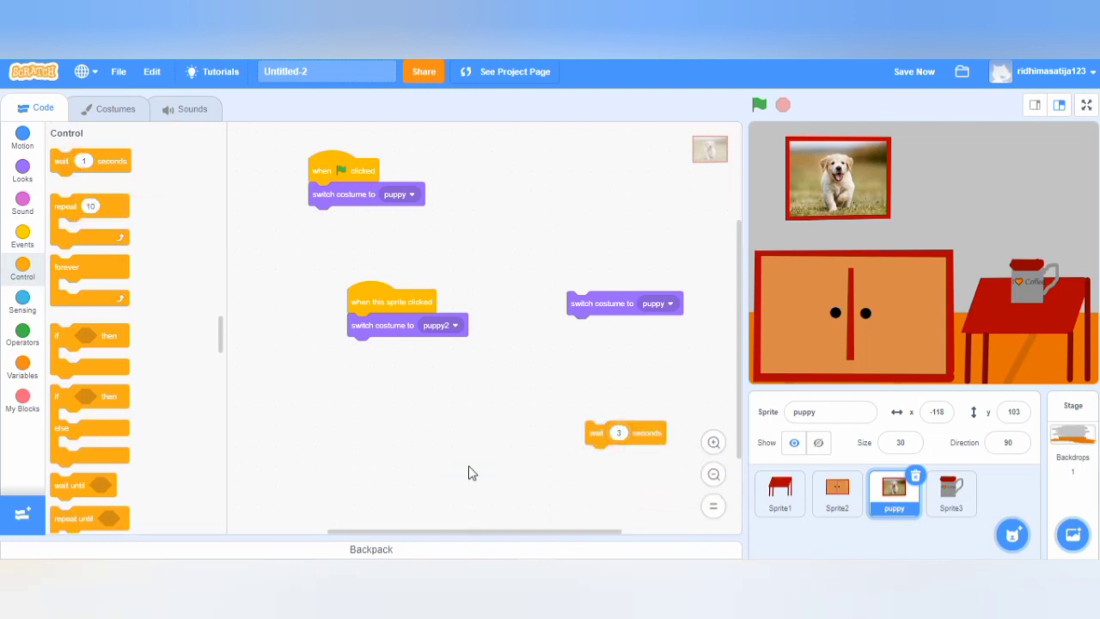
{"action": "left_click_drag", "start_coordinate": [606, 447], "coordinate": [344, 376]}
{"action": "left_click_drag", "start_coordinate": [611, 322], "coordinate": [402, 381]}
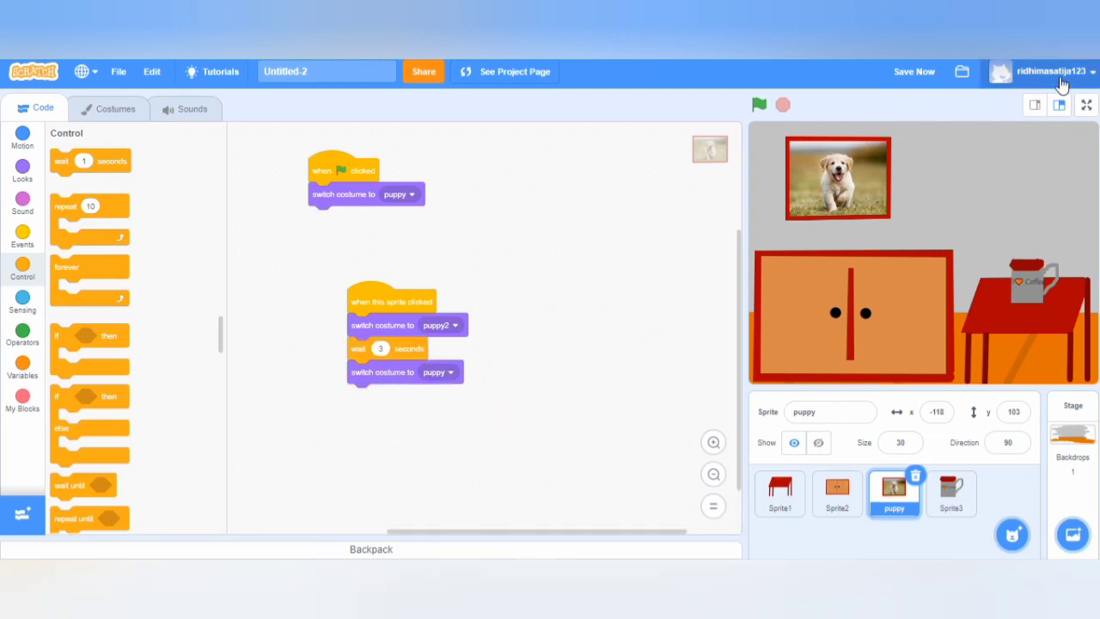
- Save the project and test the puppy picture, mug and cupboard on the full-screen stage
{"action": "left_click", "coordinate": [913, 71]}
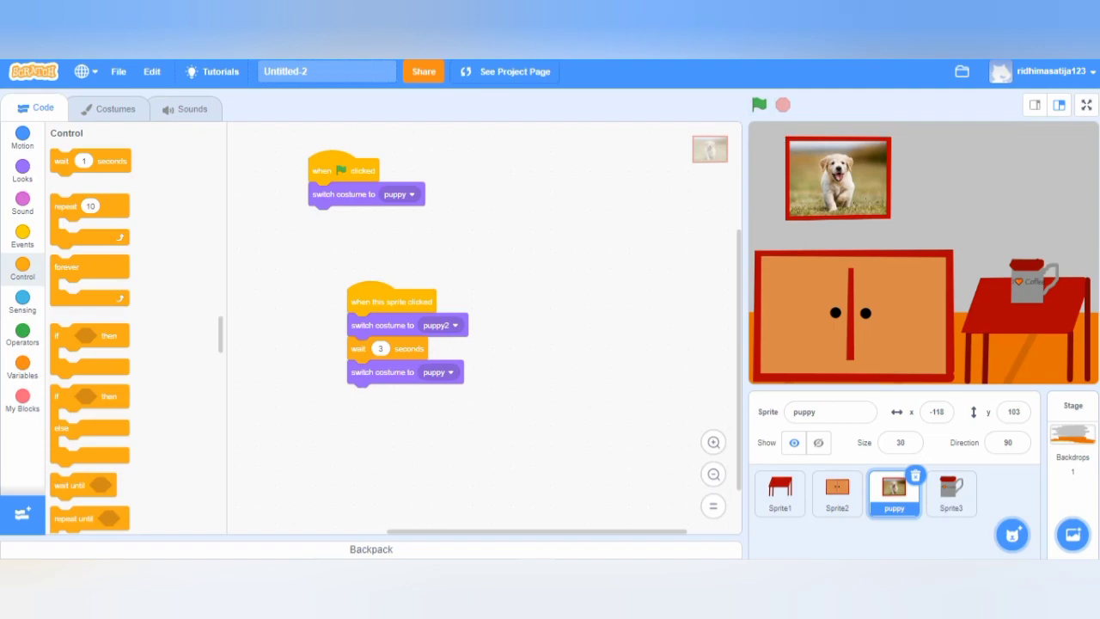
{"action": "left_click", "coordinate": [1087, 105]}
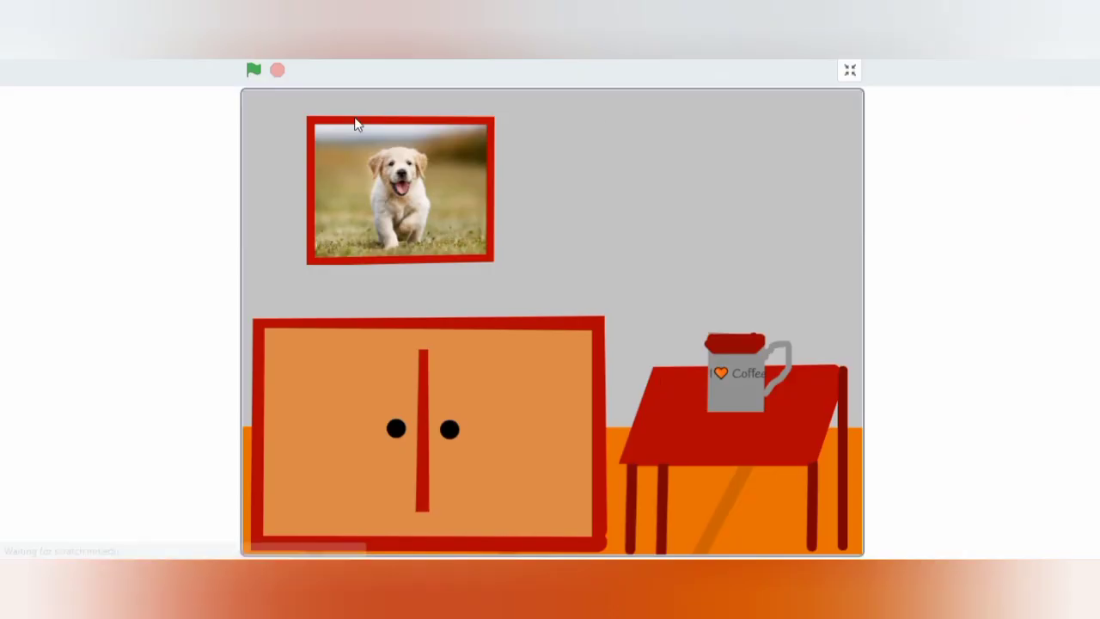
{"action": "left_click", "coordinate": [247, 74]}
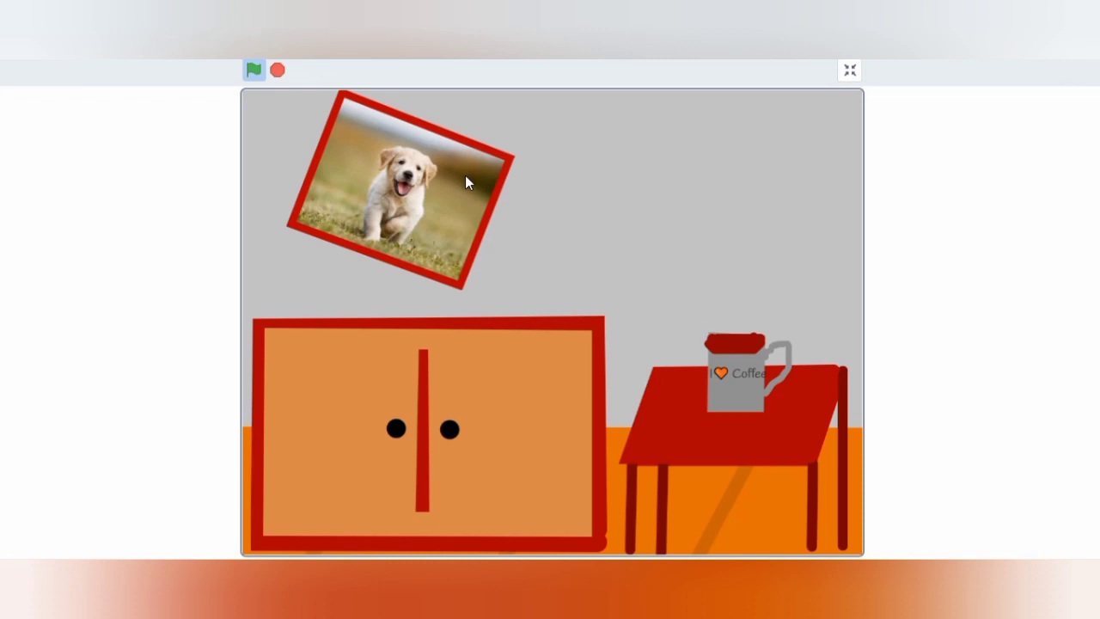
{"action": "left_click", "coordinate": [744, 361]}
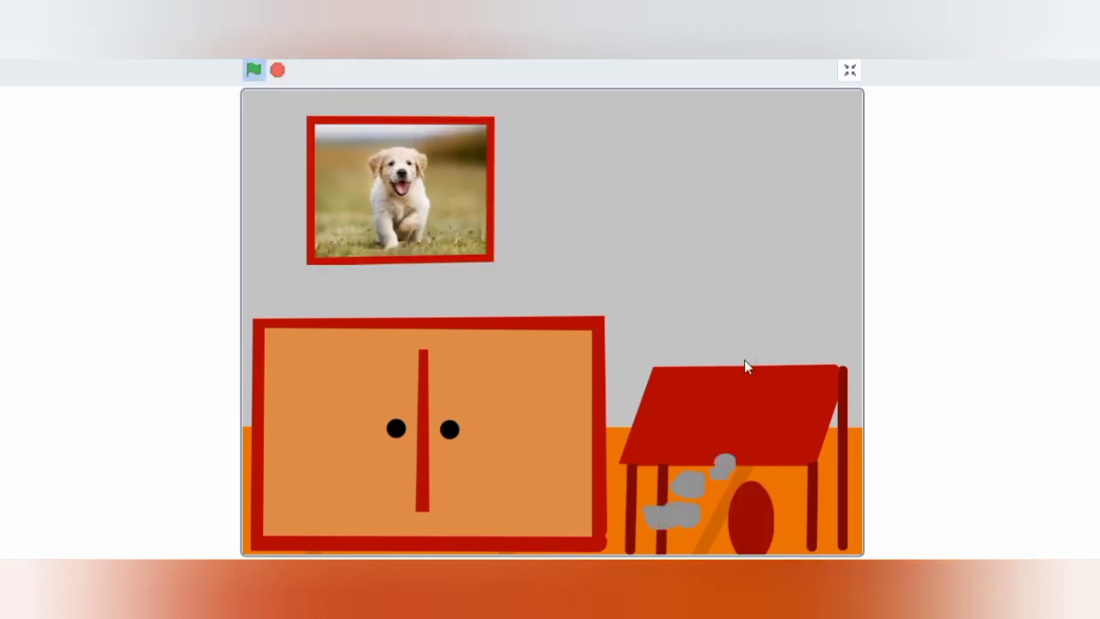
{"action": "left_click", "coordinate": [376, 457]}
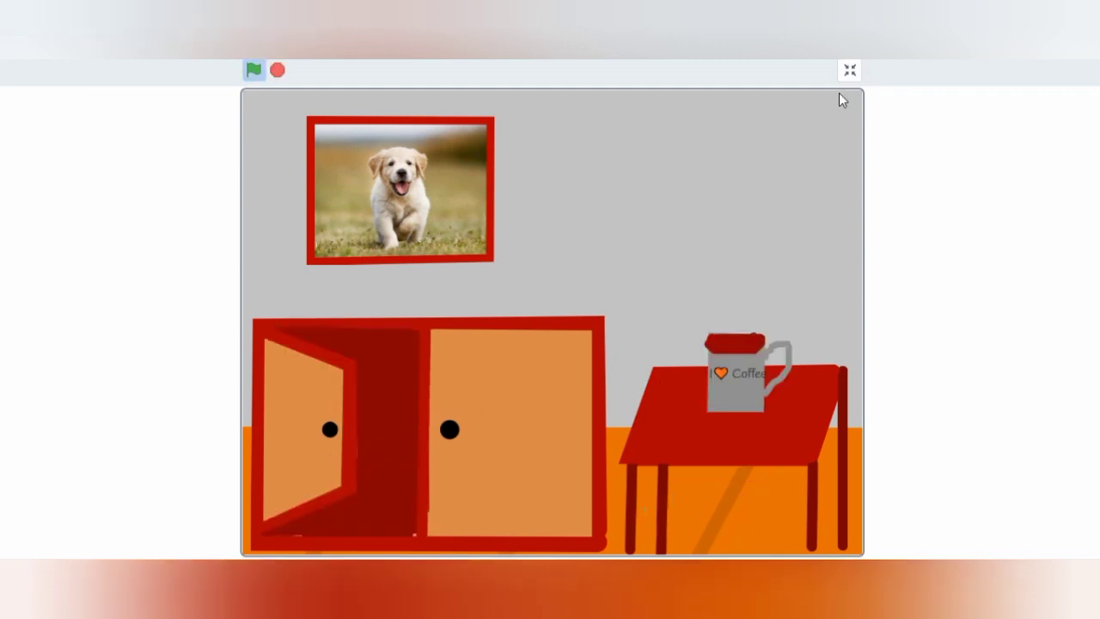
{"action": "left_click", "coordinate": [850, 70]}
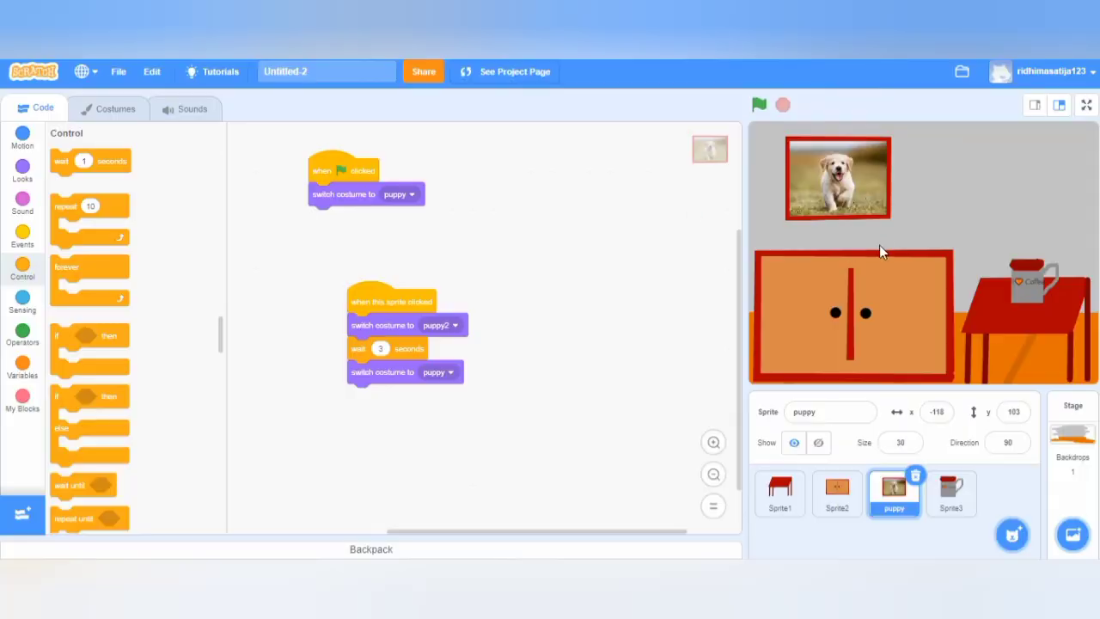
- Attach the Stage's forever loop playing Dance Magic under its when green flag clicked block and save the project
{"action": "left_click", "coordinate": [1073, 434]}
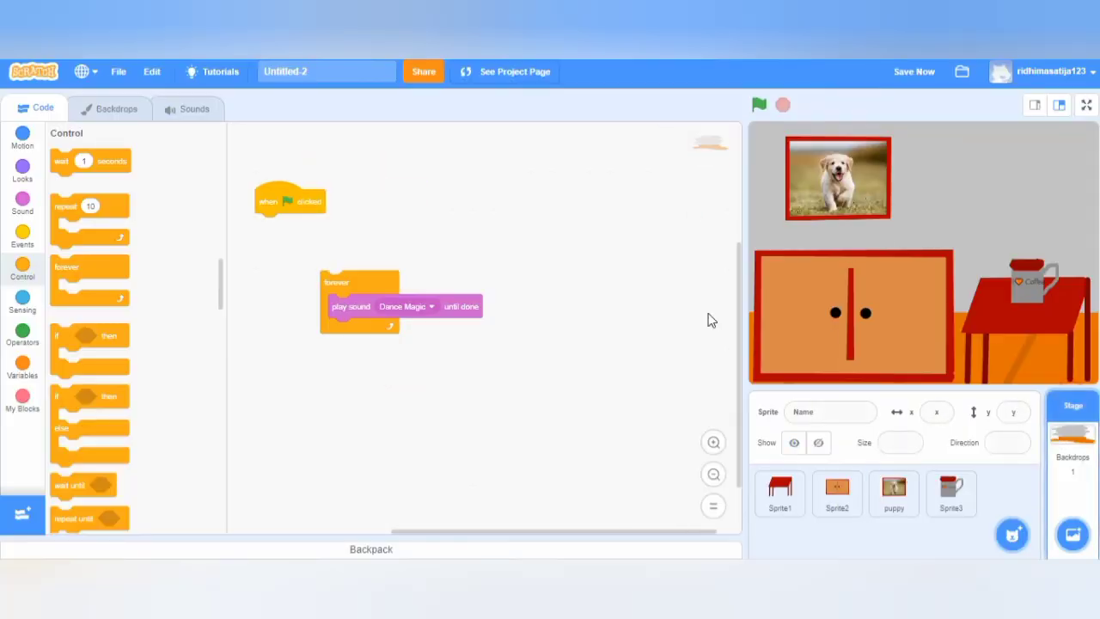
{"action": "left_click_drag", "start_coordinate": [339, 280], "coordinate": [279, 242]}
{"action": "left_click", "coordinate": [904, 73]}
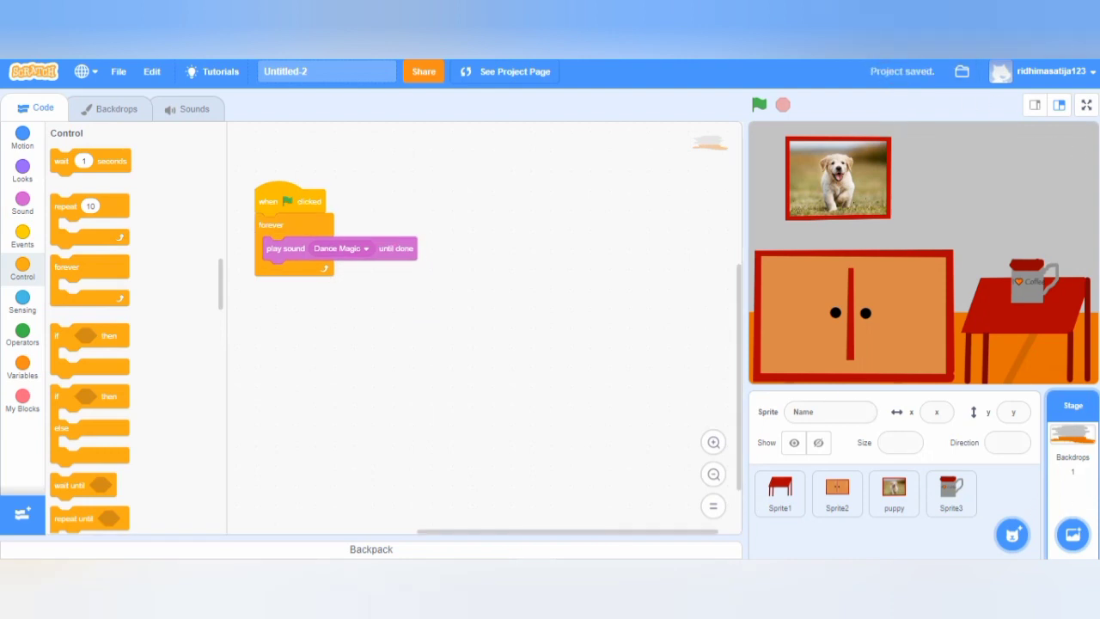
- Run the project on the full-screen stage and test the mug and the puppy picture with the music
{"action": "left_click", "coordinate": [1086, 105]}
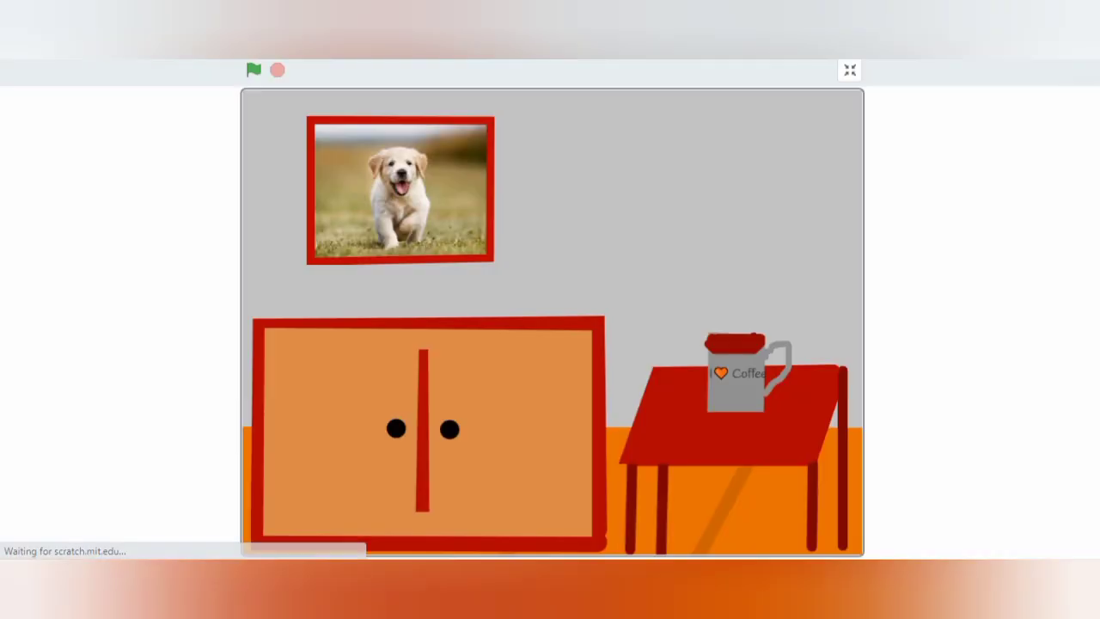
{"action": "left_click", "coordinate": [258, 69]}
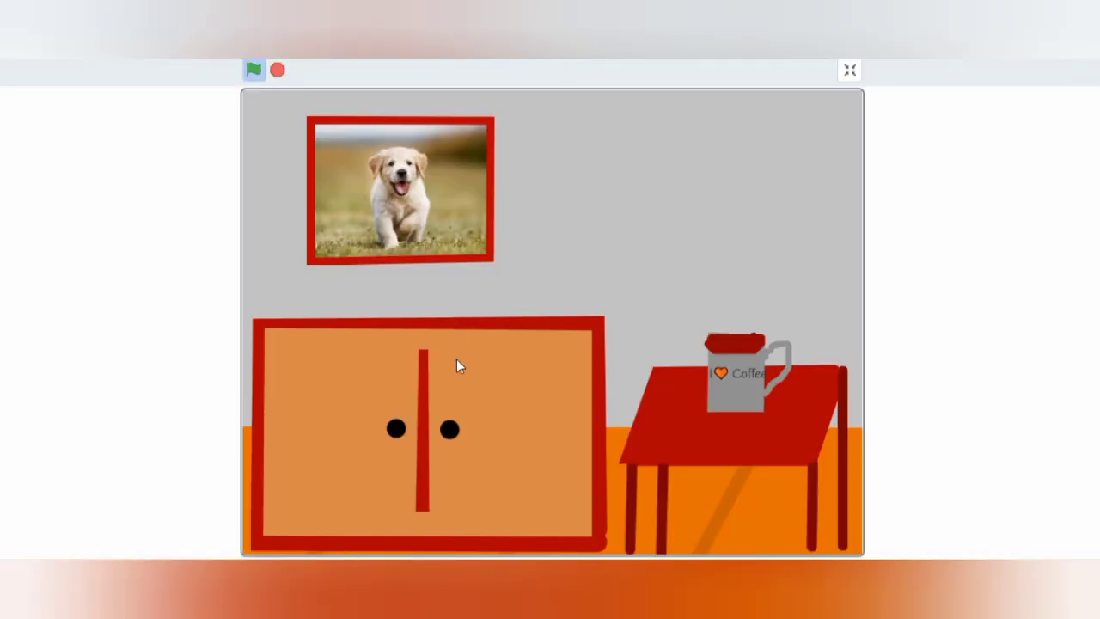
{"action": "left_click", "coordinate": [713, 378]}
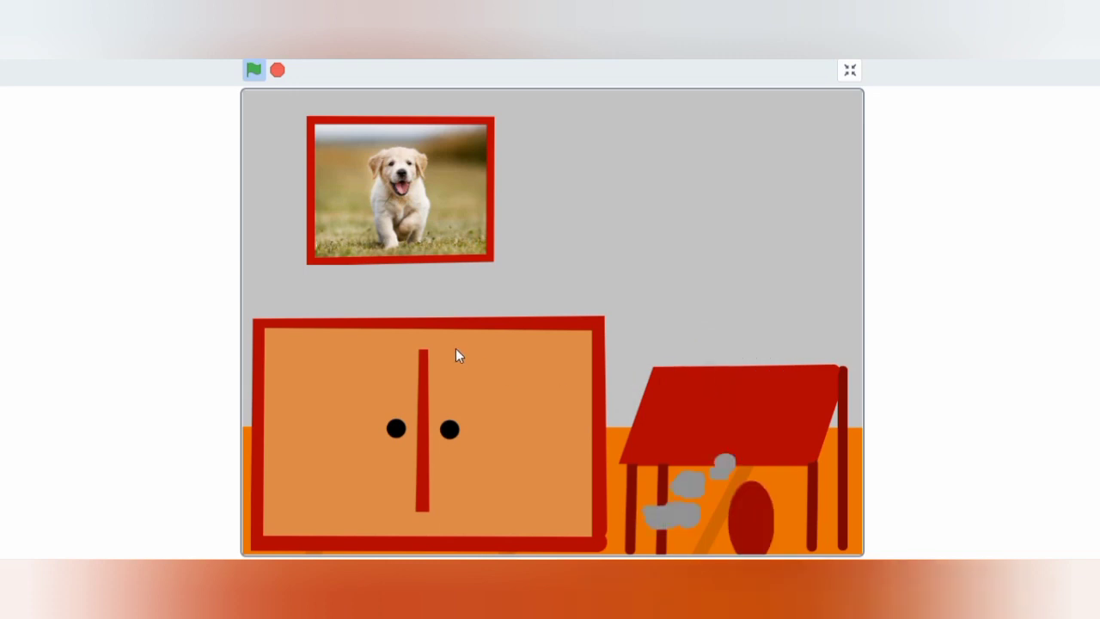
{"action": "left_click", "coordinate": [443, 254]}
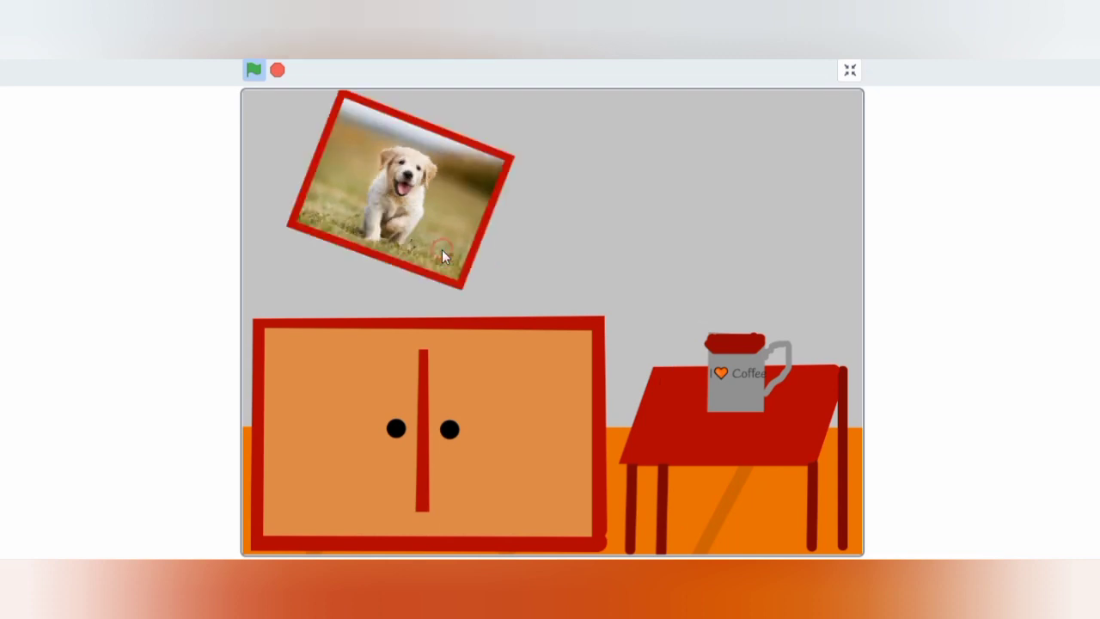